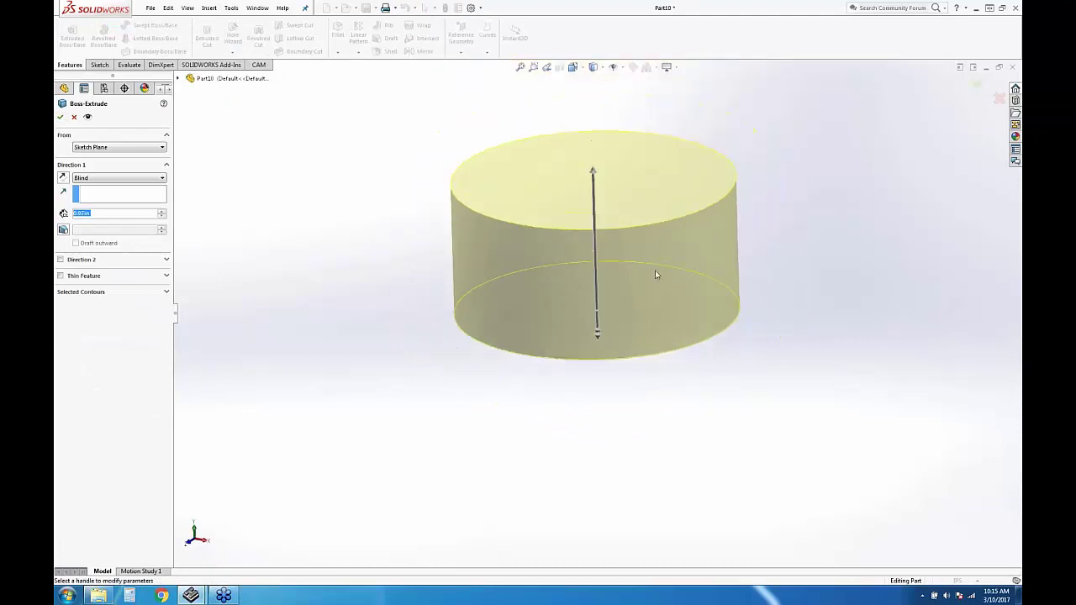
# Extrude the circular profile to a blind depth of 1.5 in
pyautogui.moveTo(593, 190); pyautogui.dragTo(593, 158)
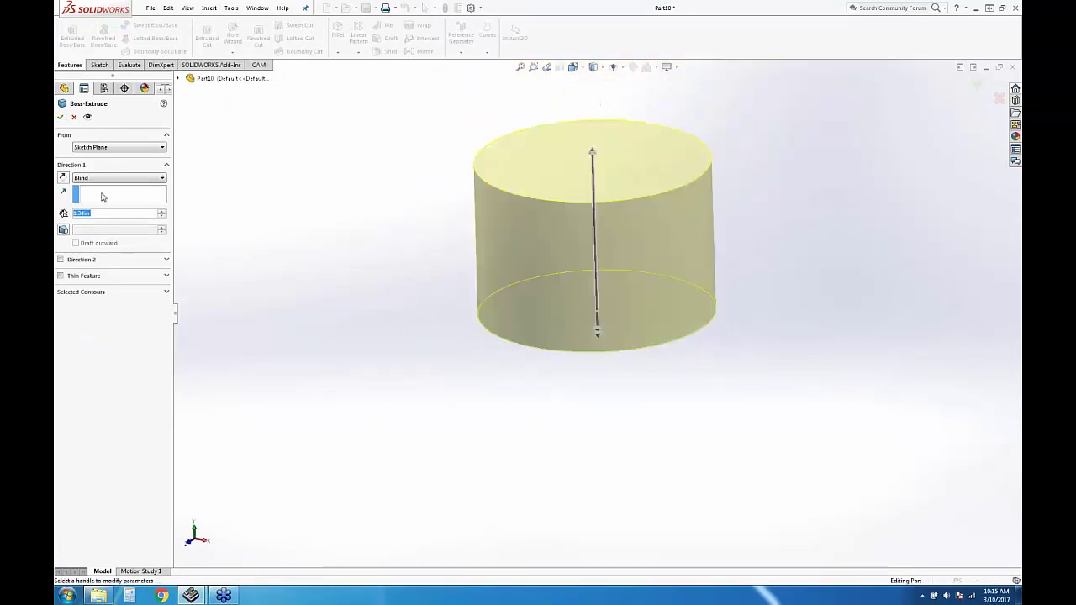
pyautogui.write('1.5')
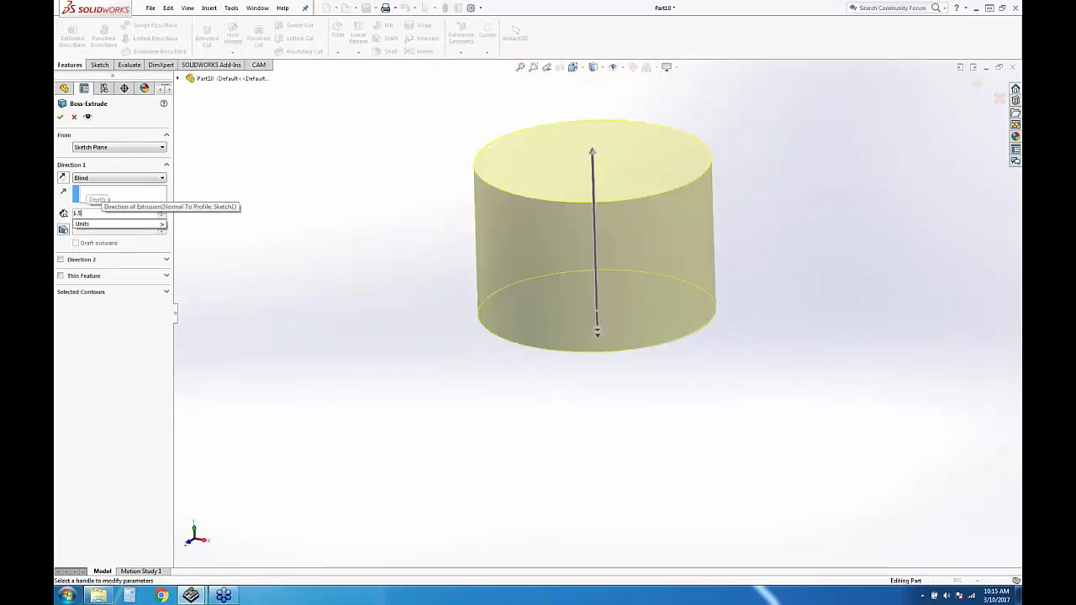
pyautogui.press('Return')
pyautogui.click(60, 118)
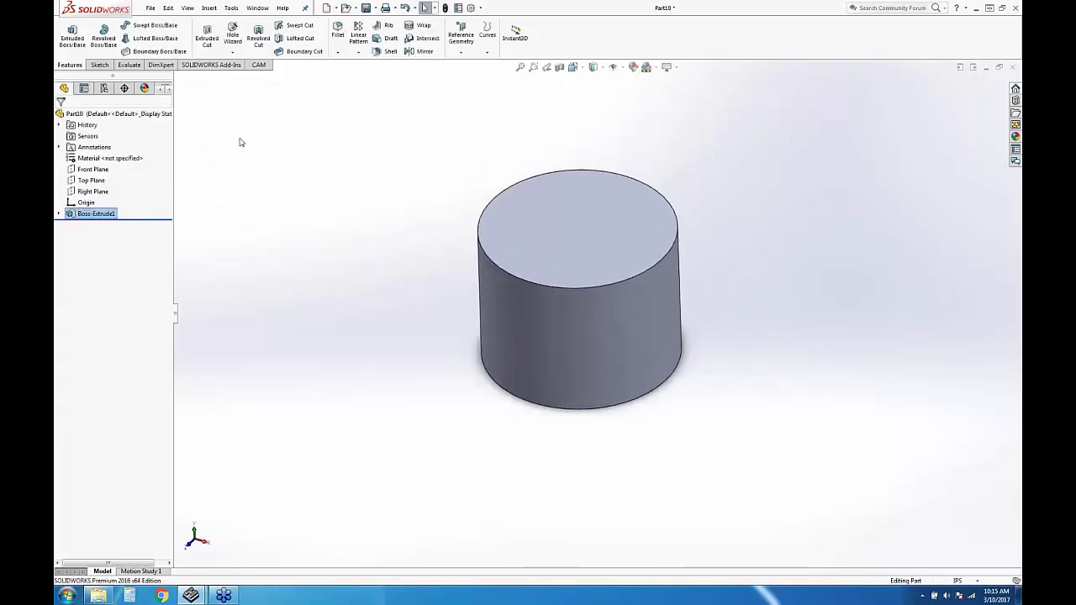
# Fillet the cylinder's top circular edge with a 0.5 in radius
pyautogui.click(337, 33)
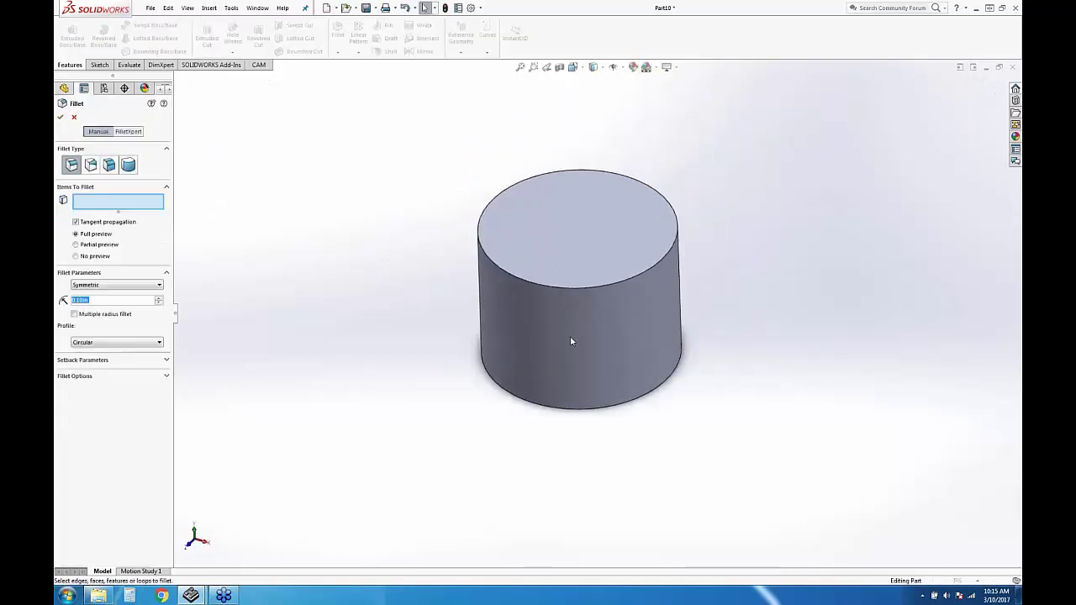
pyautogui.click(544, 286)
pyautogui.write('0.5')
pyautogui.press('Return')
pyautogui.click(61, 117)
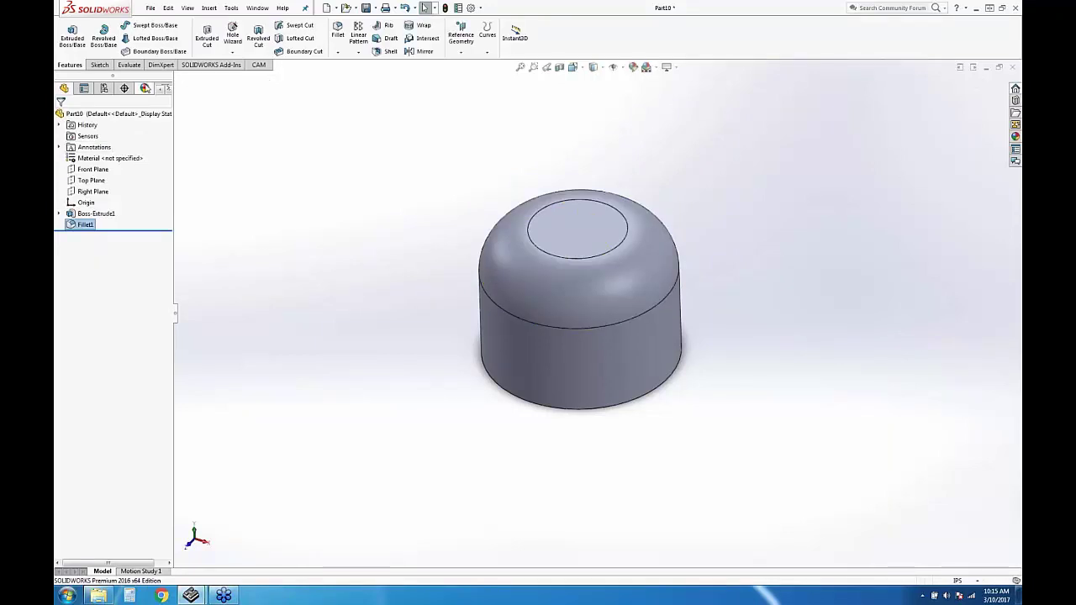
# Add a 3D Scallop milling operation using the #23 1/8" ball mill from the Hermle C22 permanent tools library
pyautogui.click(167, 89)
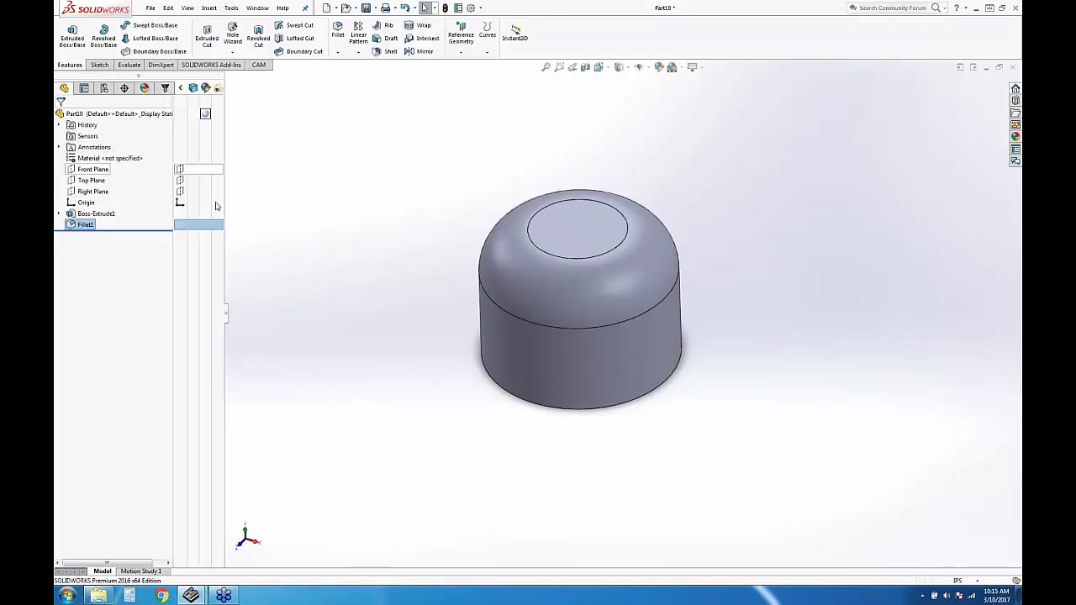
pyautogui.click(164, 88)
pyautogui.click(149, 153)
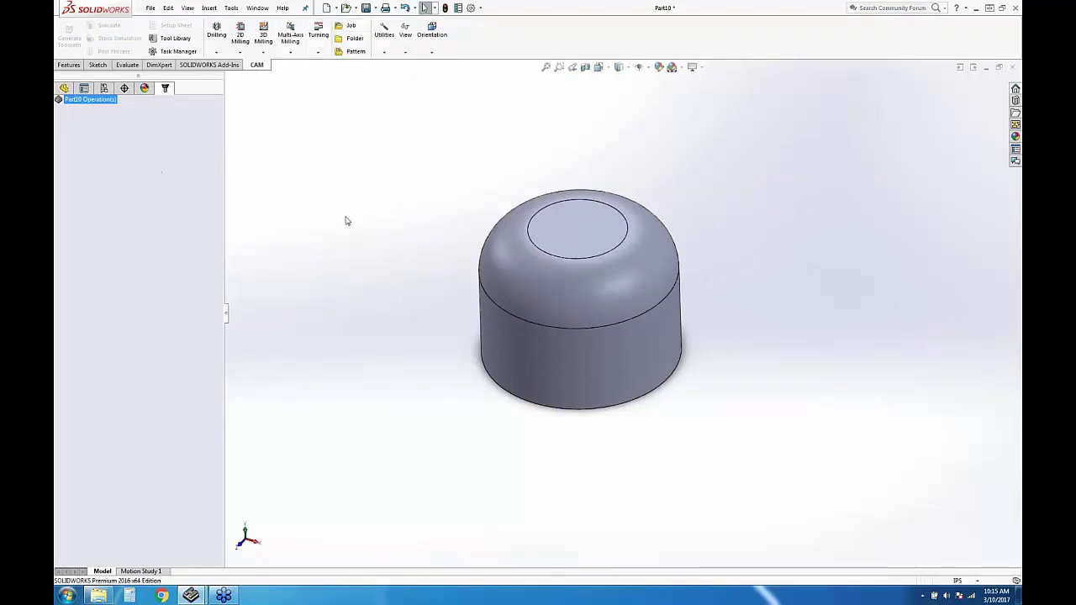
pyautogui.click(263, 33)
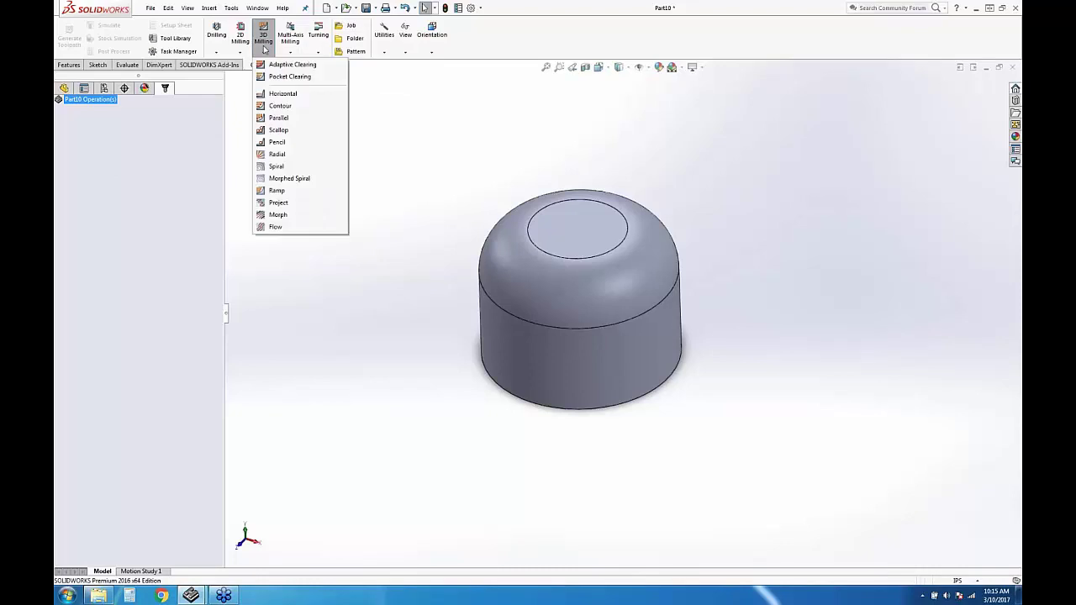
pyautogui.click(278, 128)
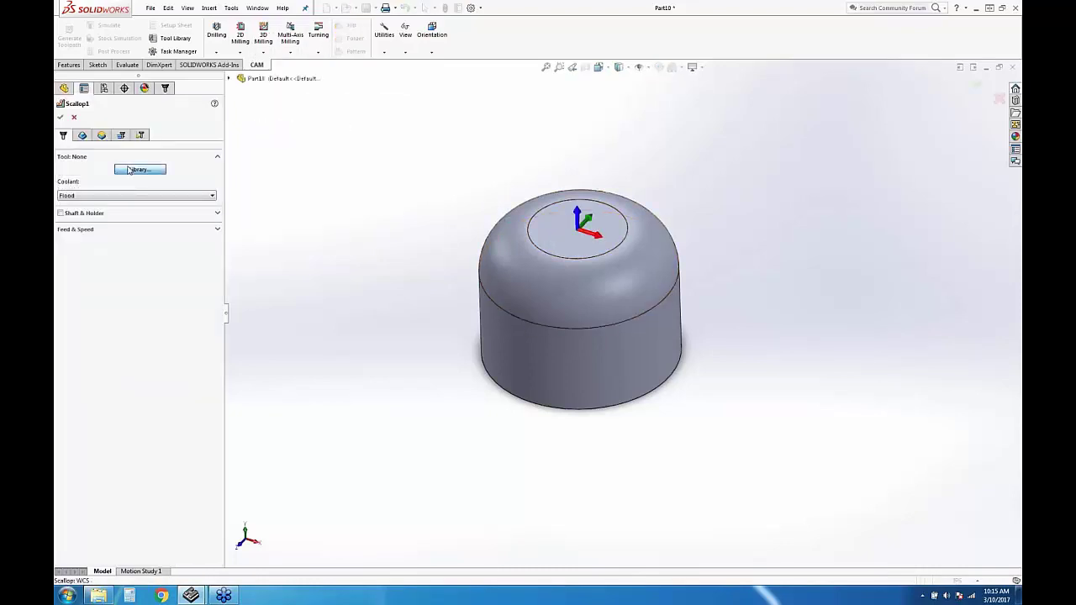
pyautogui.click(130, 170)
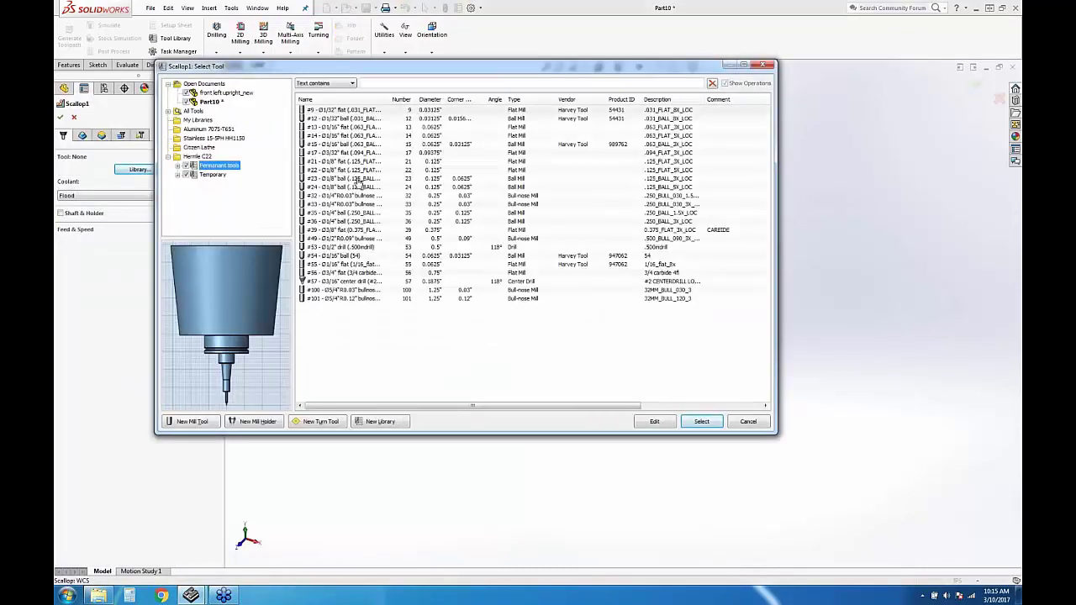
pyautogui.click(356, 179)
pyautogui.click(699, 422)
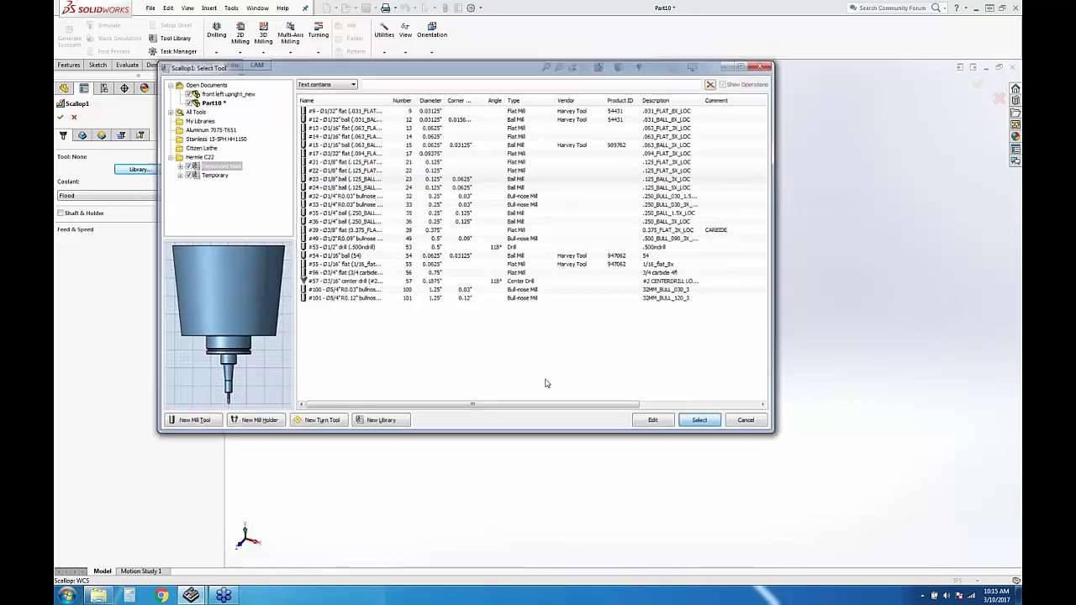
# Set the Scallop tolerance to 0.05 in, finish the operation and view the toolpath on the rounded top
pyautogui.click(121, 136)
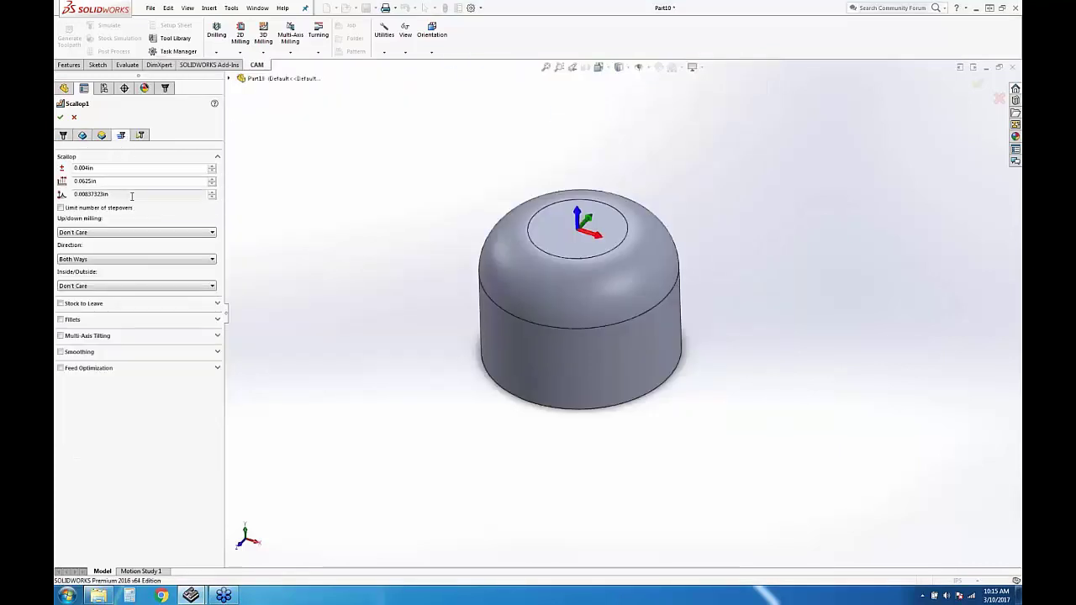
pyautogui.moveTo(109, 168)
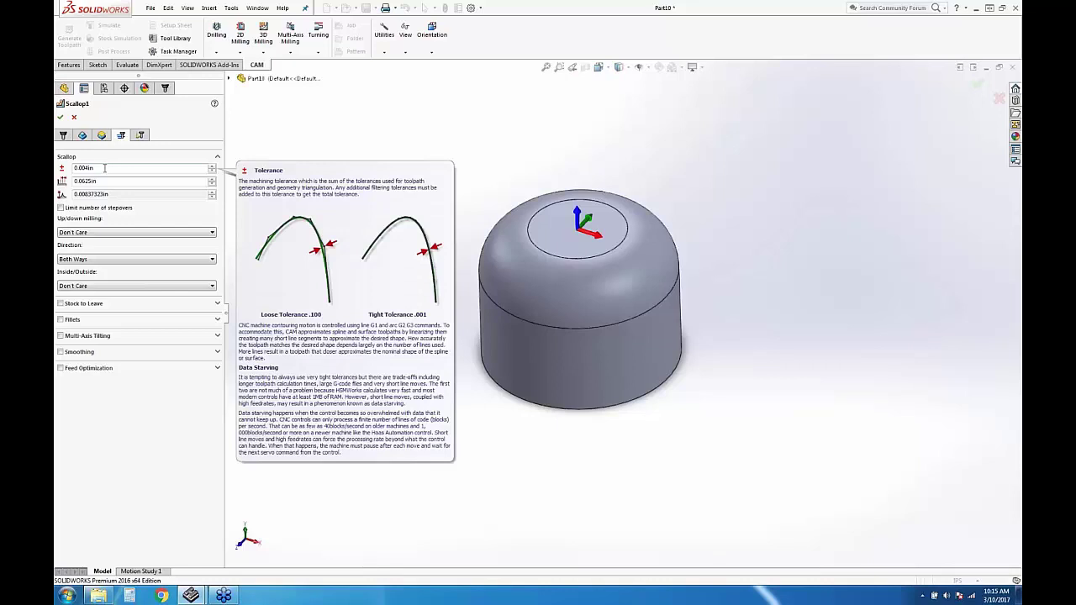
pyautogui.doubleClick(105, 169)
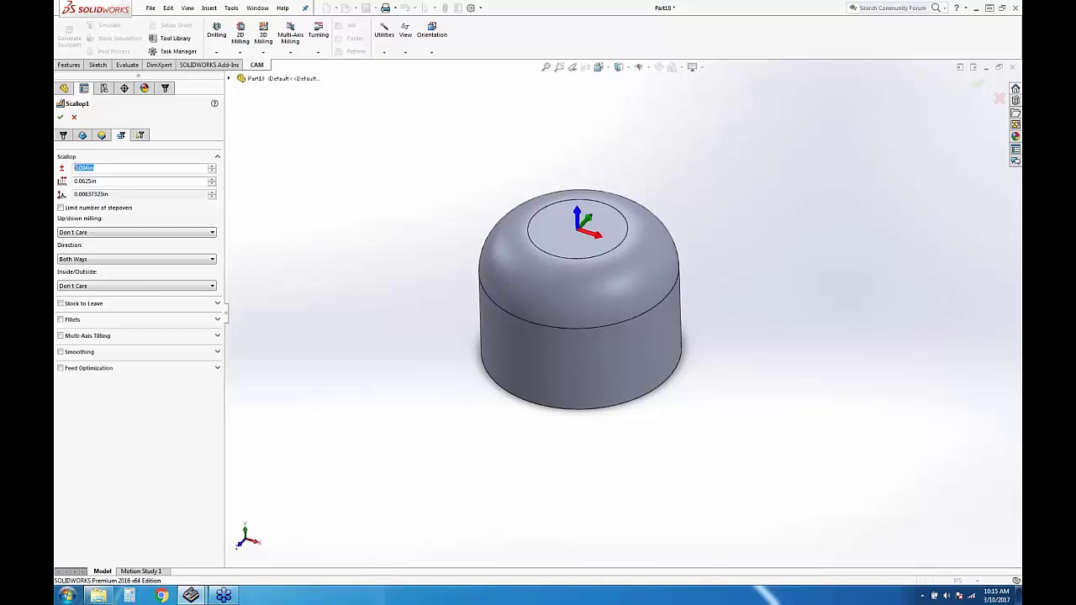
pyautogui.write('0.05')
pyautogui.press('Tab')
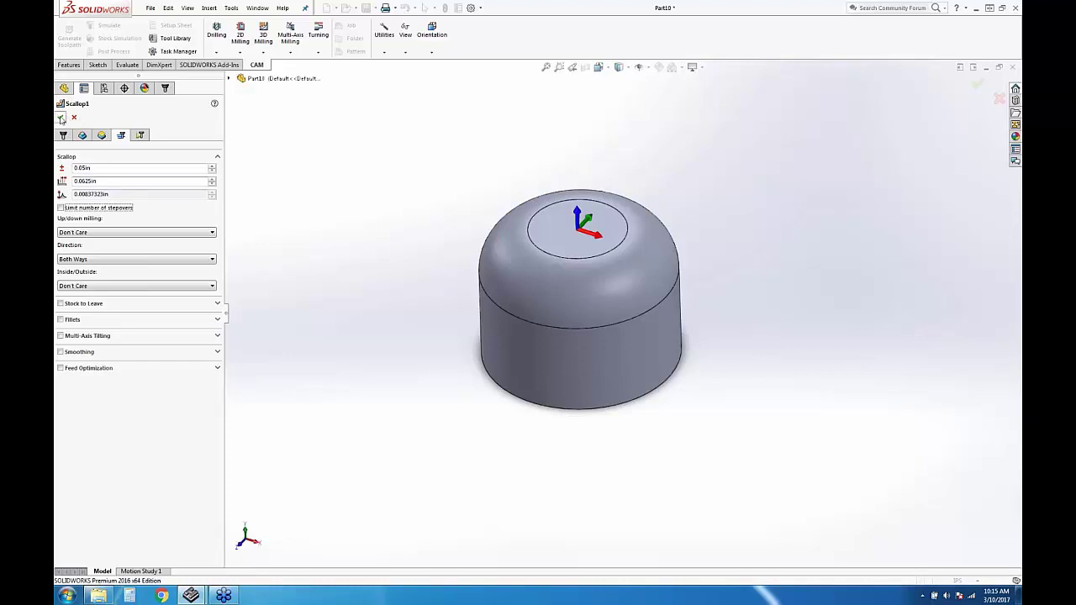
pyautogui.click(97, 169)
pyautogui.click(61, 117)
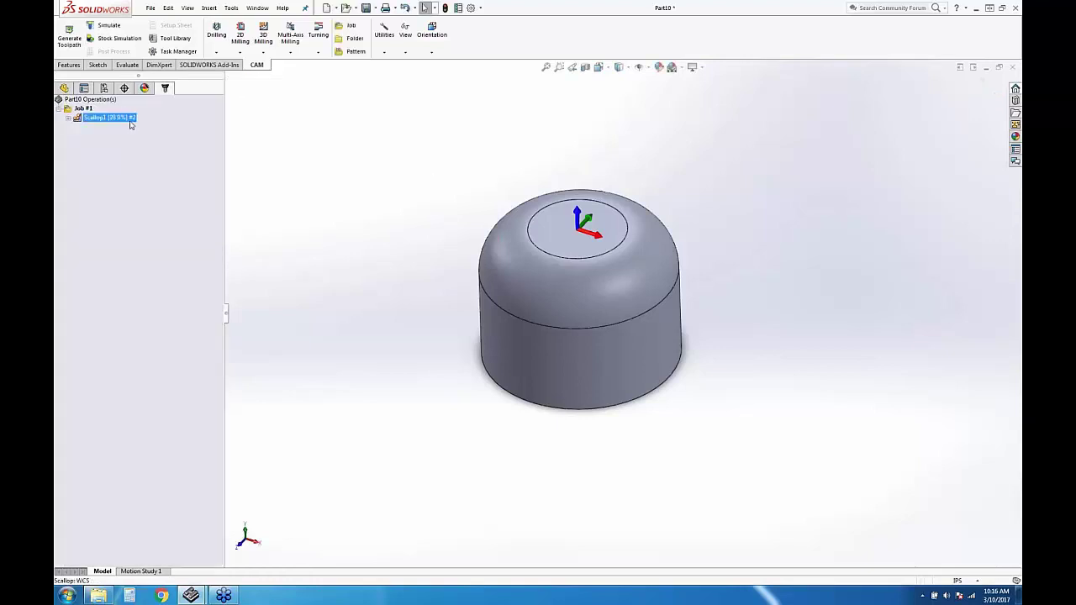
pyautogui.scroll(-3, 572, 280)
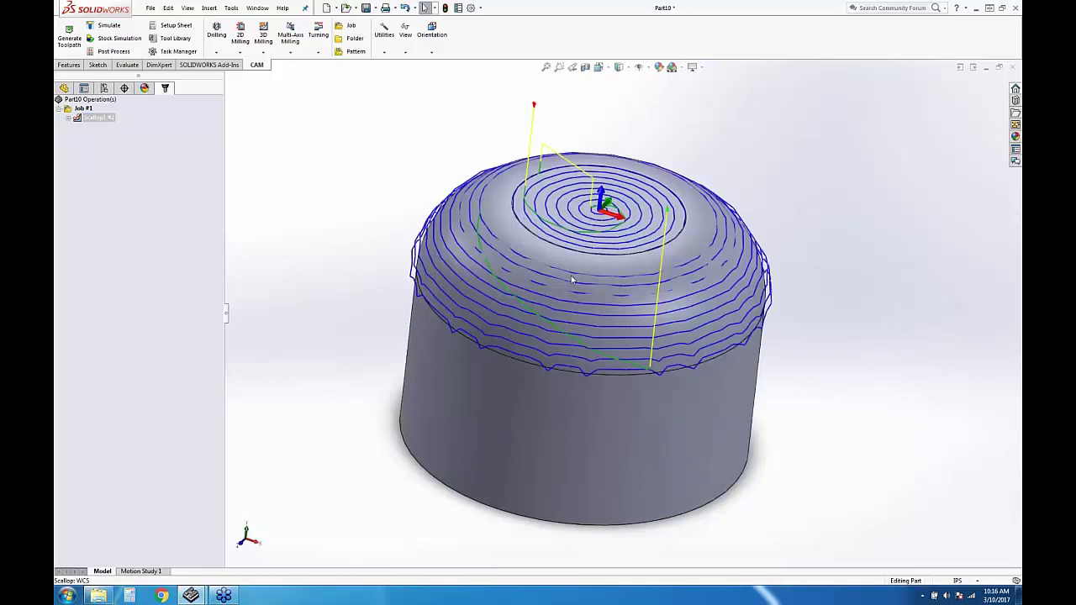
pyautogui.scroll(-2, 571, 280)
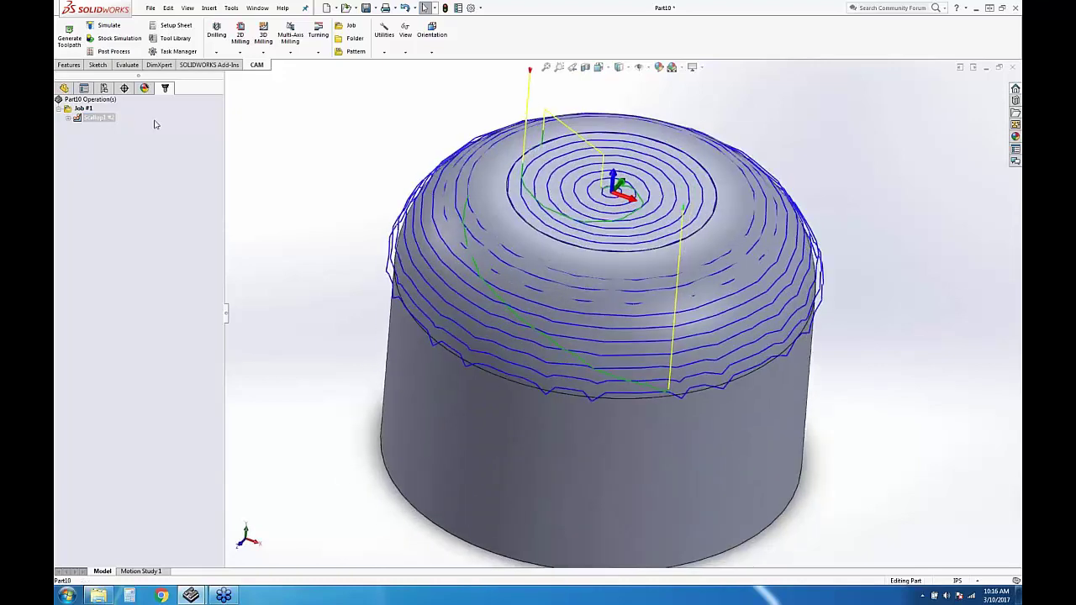
# Open the CAM intermediate folder for the part
pyautogui.click(100, 174)
pyautogui.rightClick(101, 203)
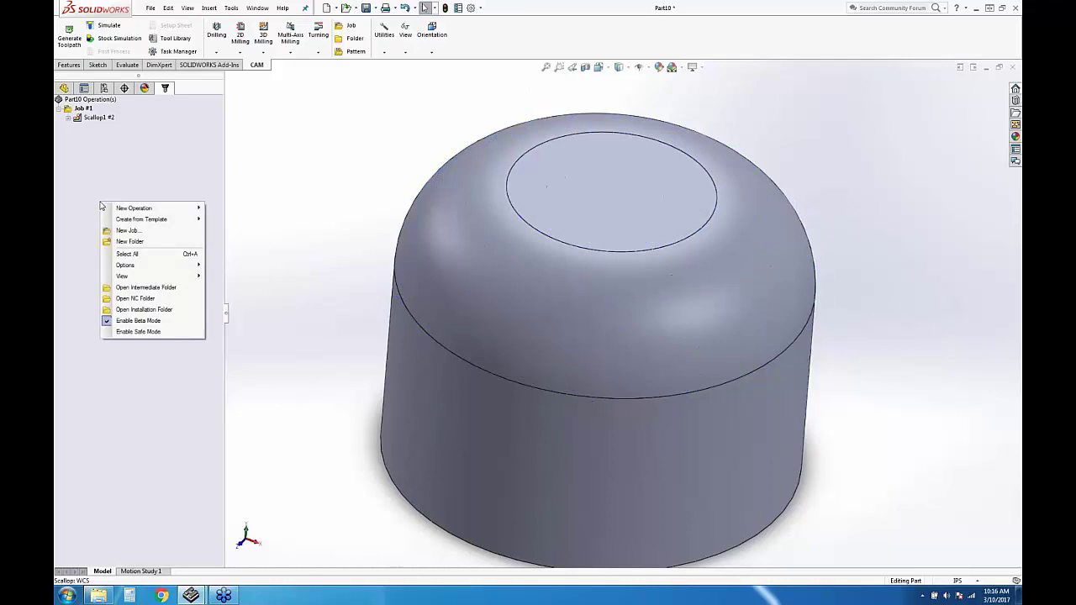
pyautogui.click(147, 332)
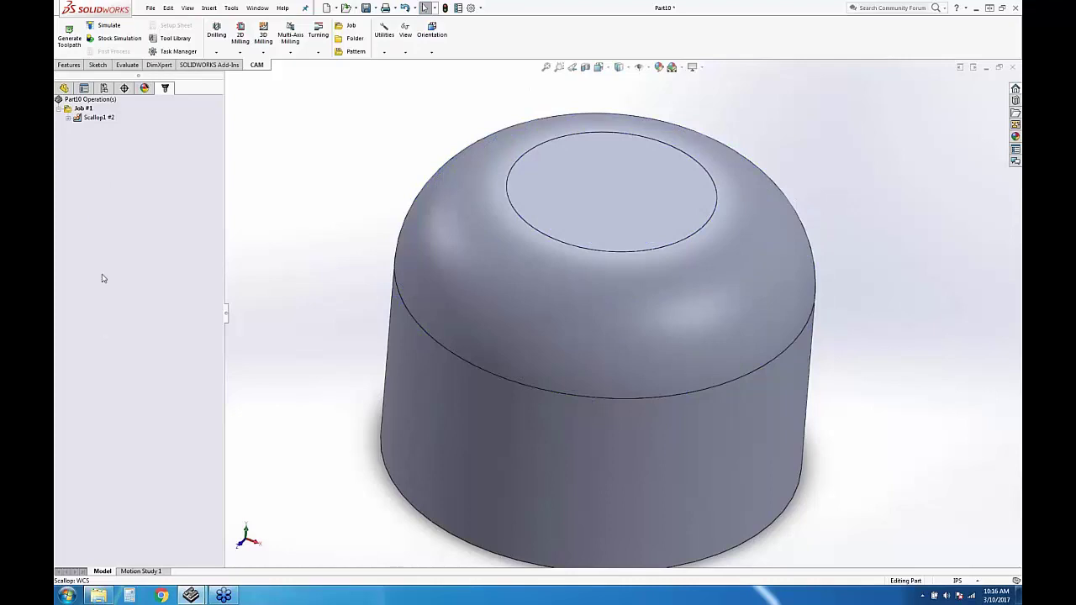
pyautogui.rightClick(110, 197)
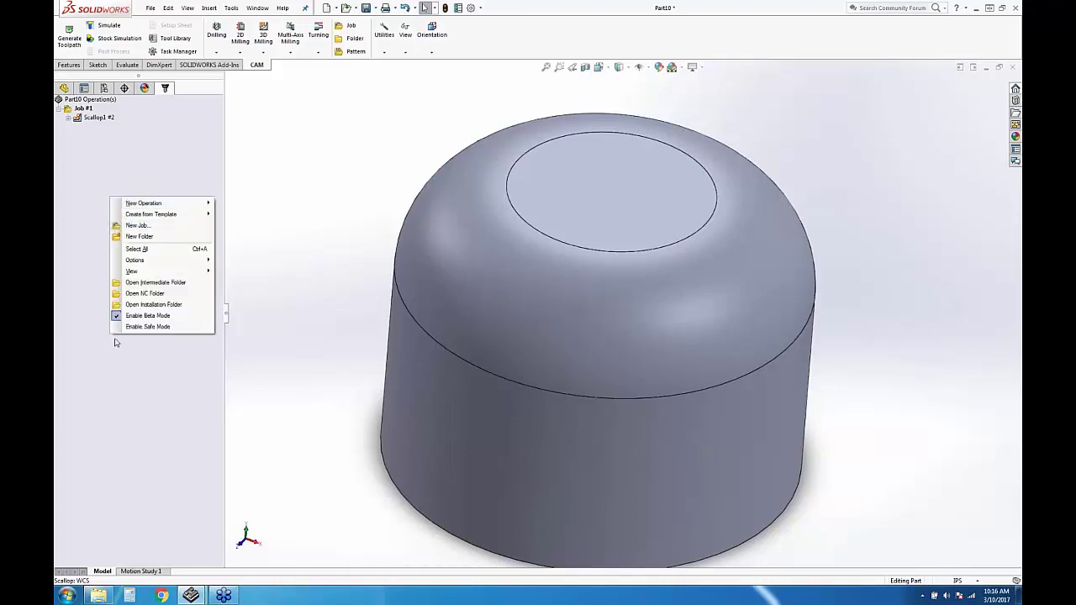
pyautogui.click(110, 165)
pyautogui.rightClick(93, 183)
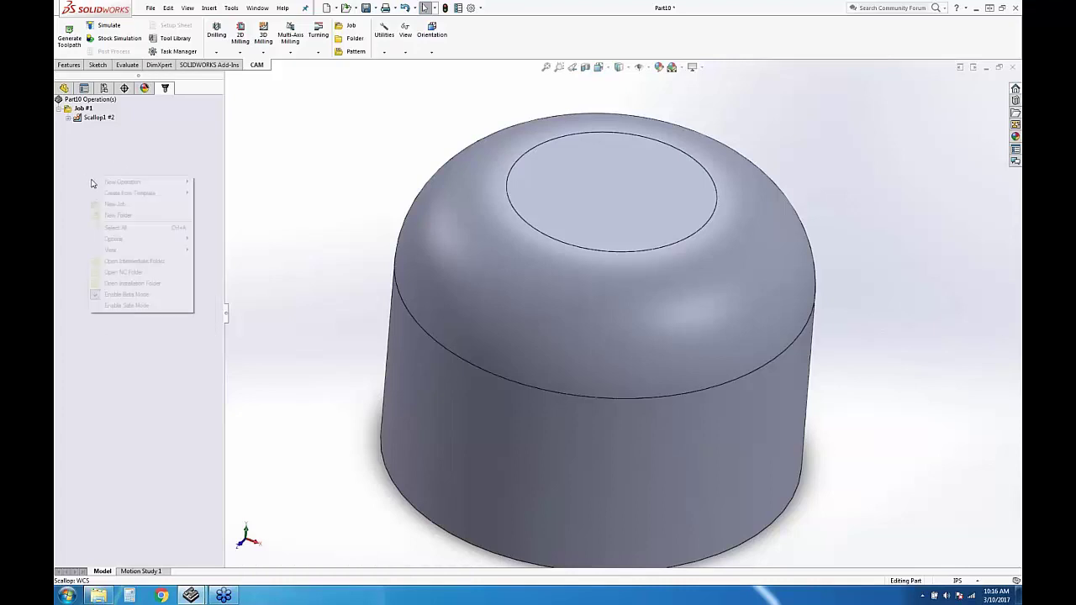
pyautogui.click(135, 261)
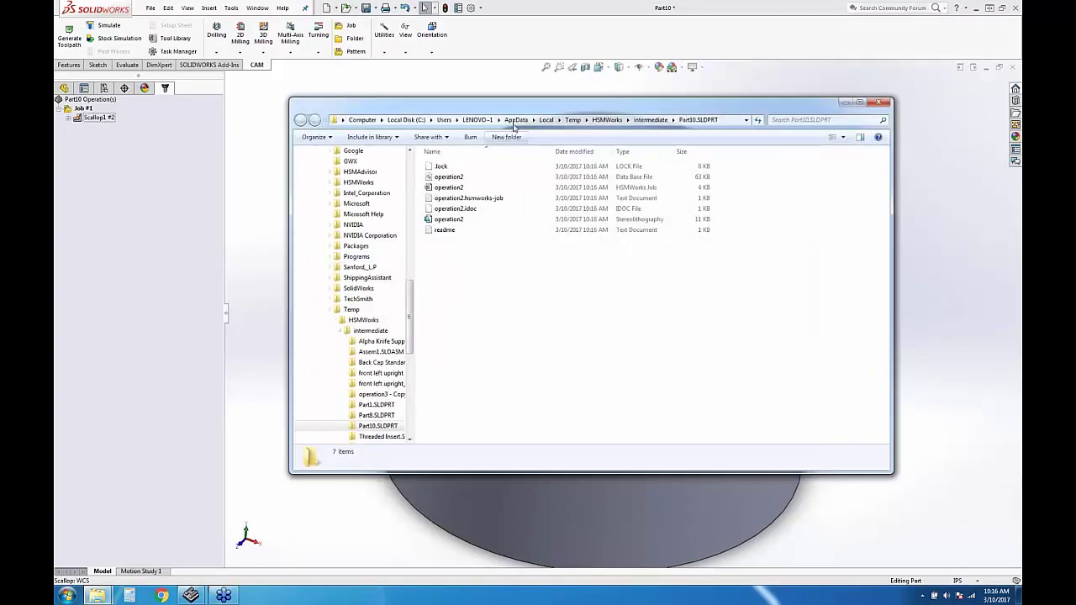
pyautogui.moveTo(555, 104); pyautogui.dragTo(641, 172)
# Regenerate the Scallop toolpath while checking the HSMWorks Task Manager, then close the Task Manager
pyautogui.click(98, 117)
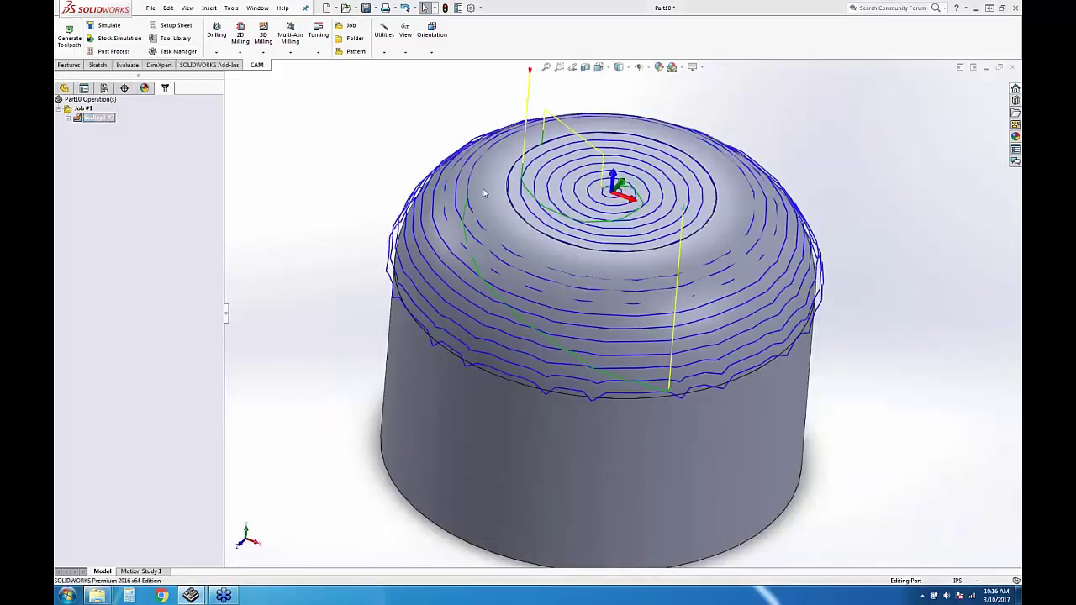
pyautogui.click(172, 52)
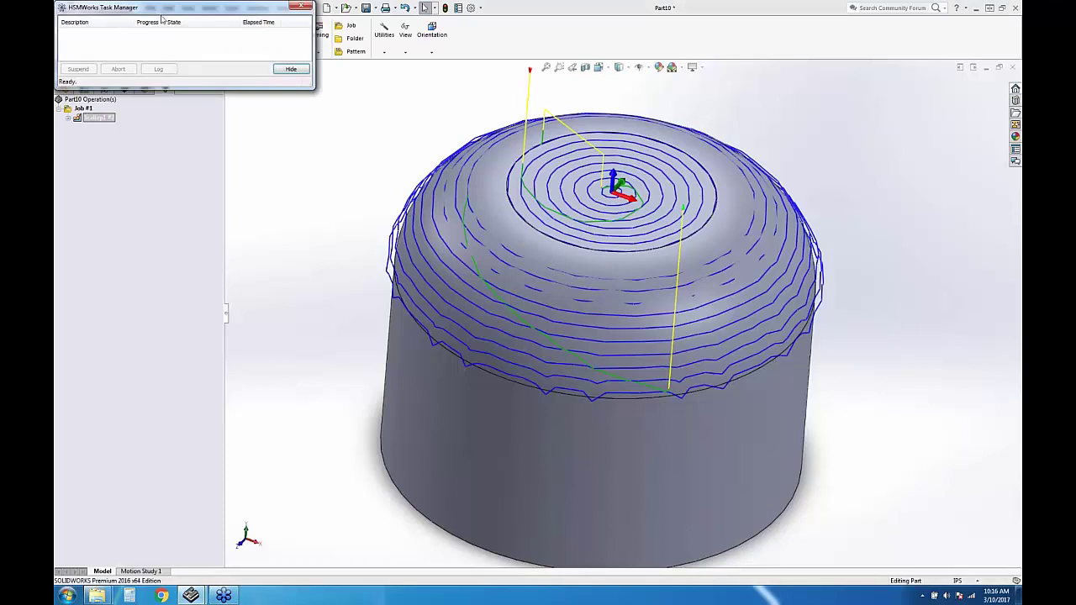
pyautogui.click(77, 46)
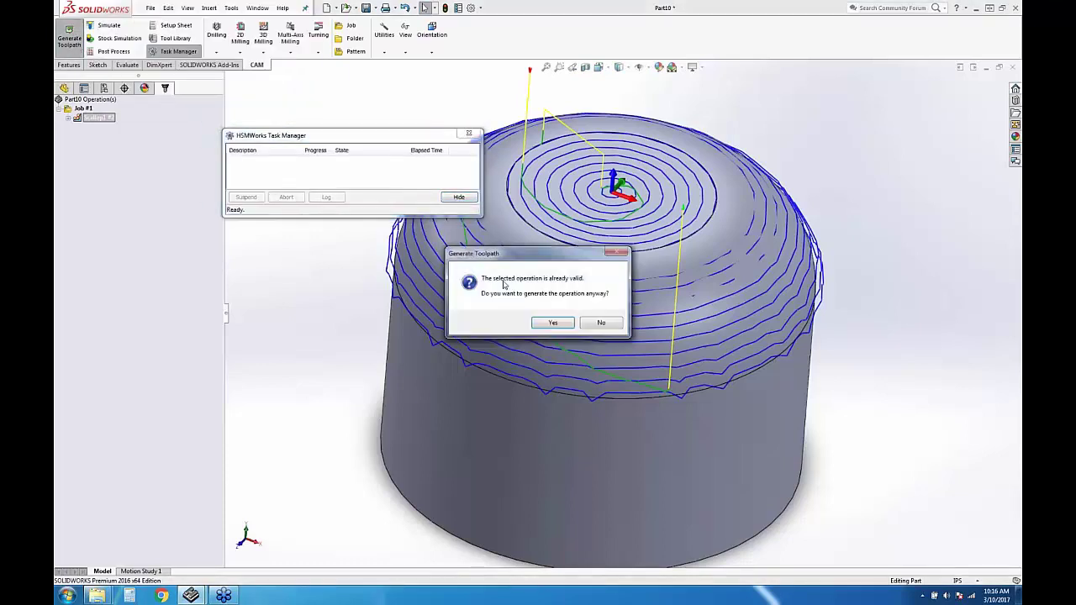
pyautogui.click(553, 325)
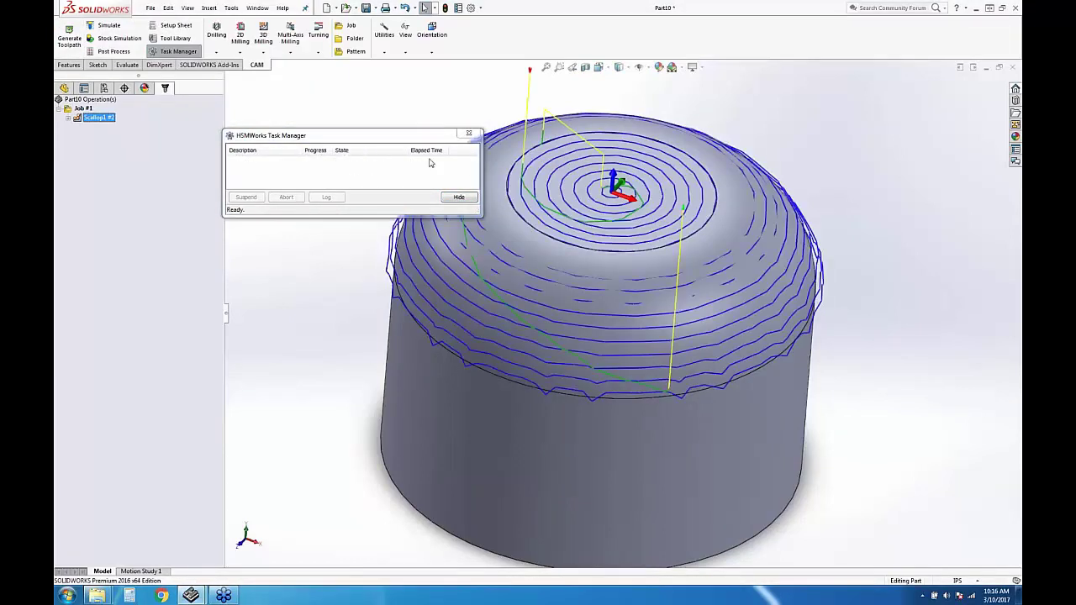
pyautogui.click(469, 133)
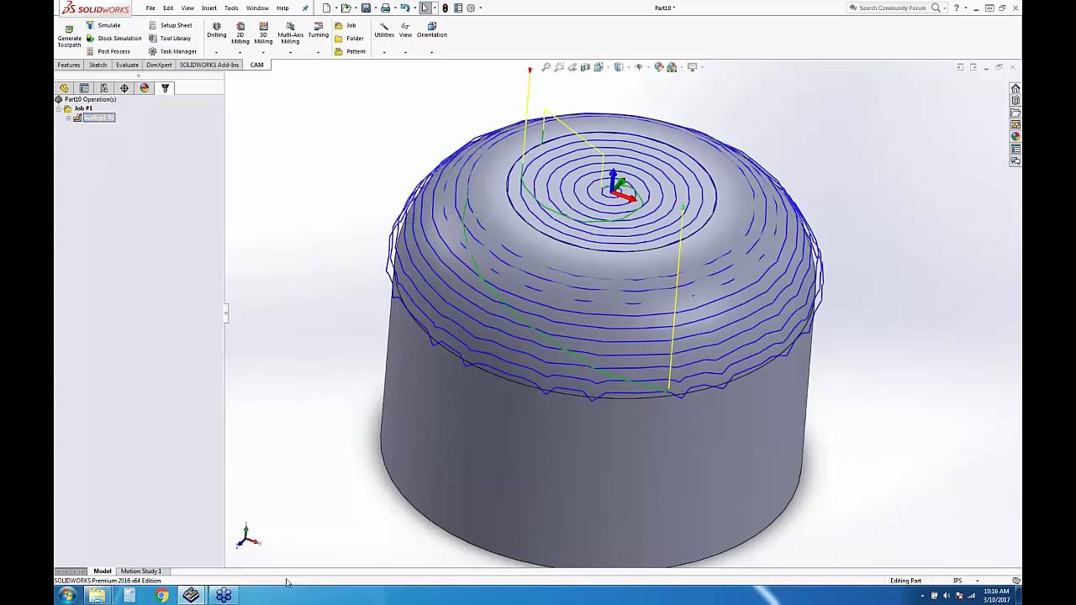
# Duplicate the operation2 stereolithography file in the Part10.SLDPRT intermediate folder
pyautogui.click(132, 298)
pyautogui.moveTo(223, 595)
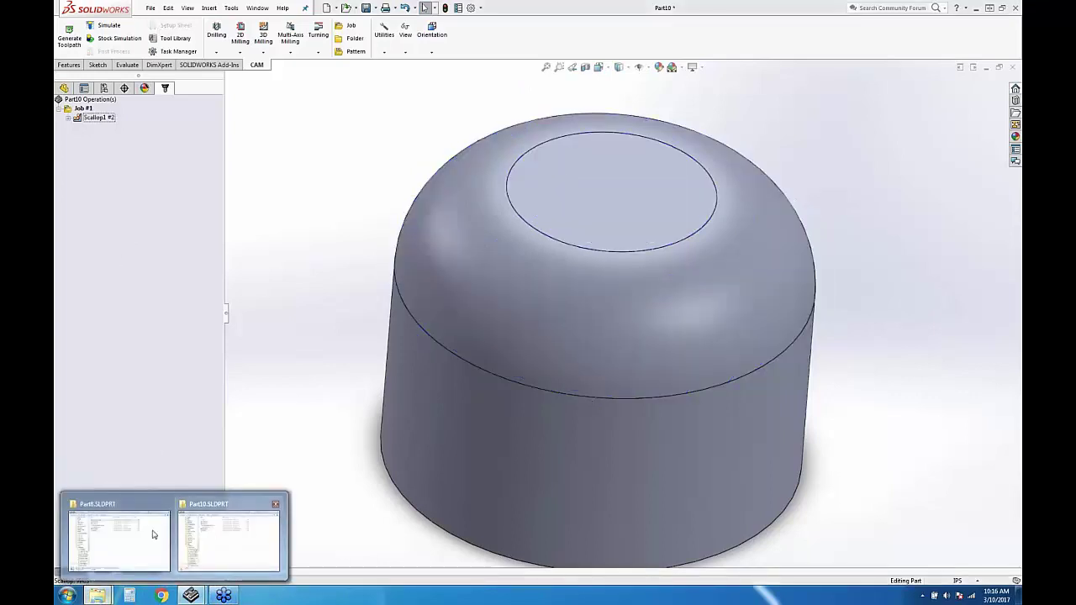
pyautogui.click(225, 540)
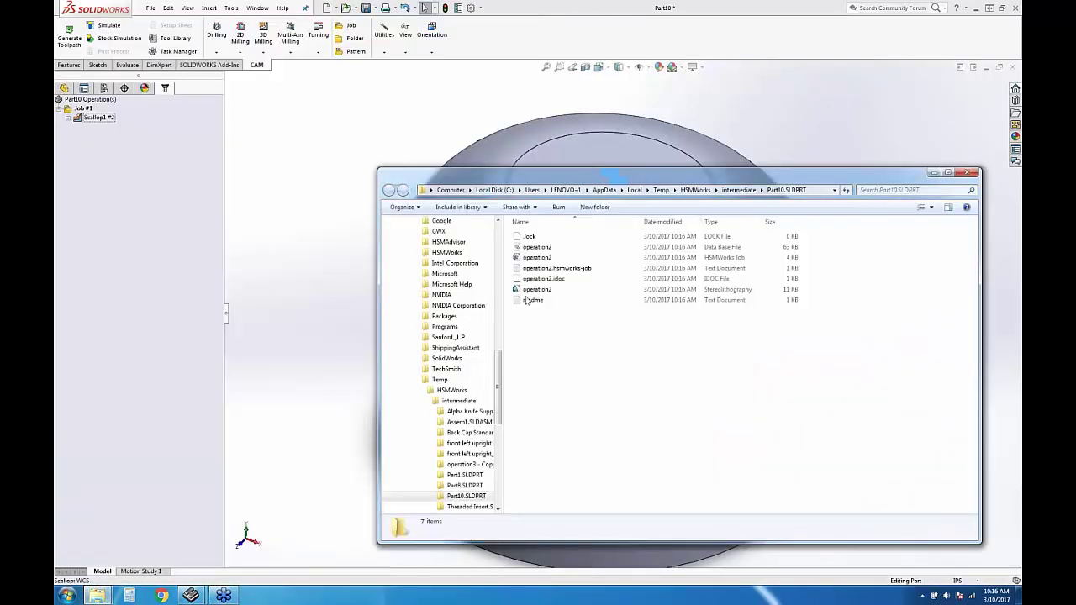
pyautogui.moveTo(676, 184); pyautogui.dragTo(603, 158)
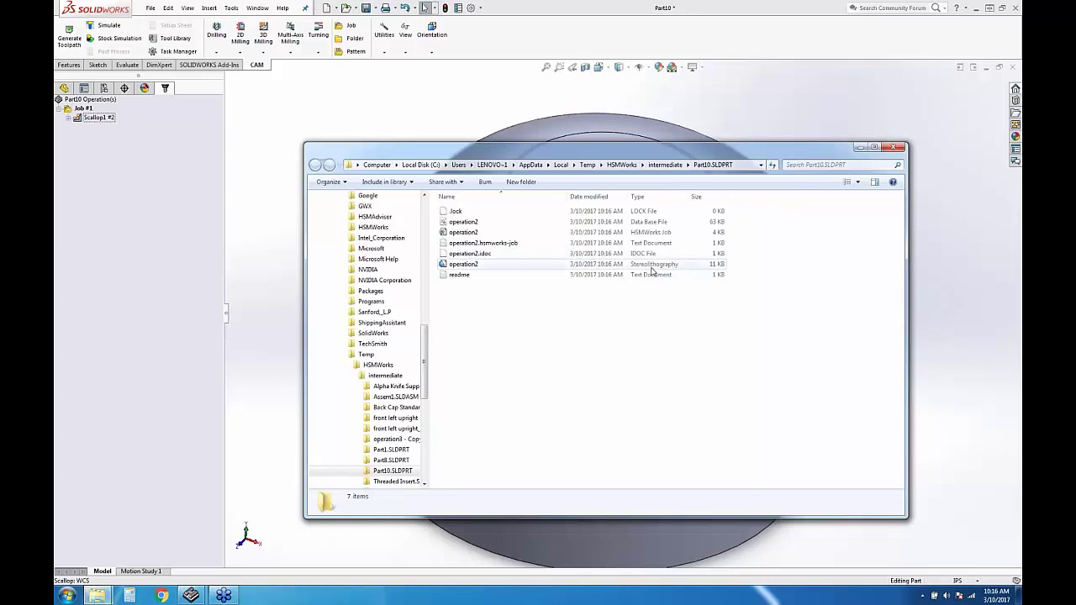
pyautogui.click(647, 267)
pyautogui.moveTo(479, 267); pyautogui.dragTo(495, 327)
pyautogui.click(507, 332)
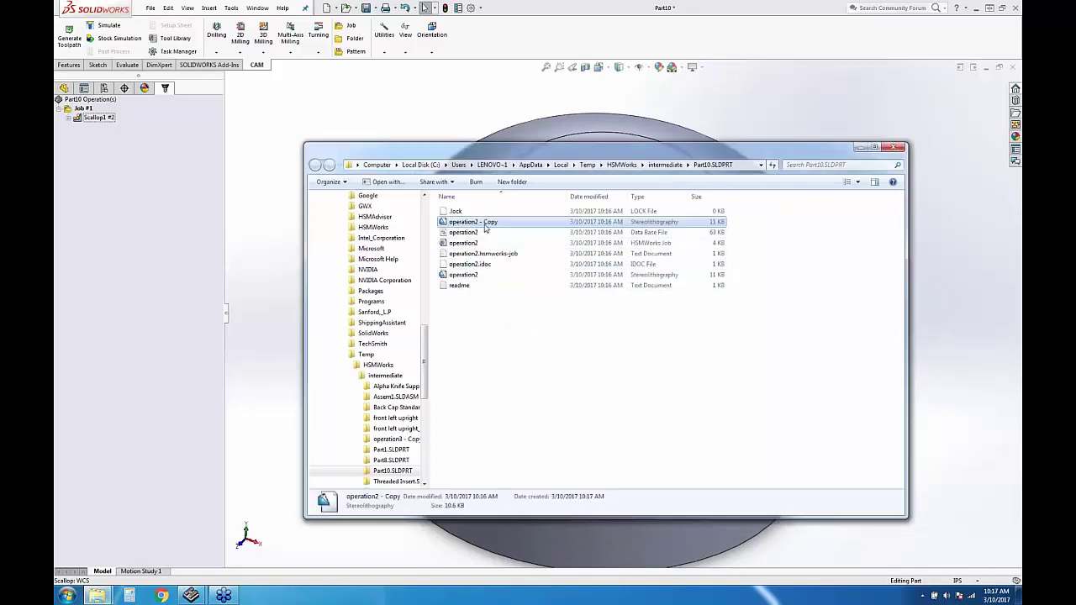
# Open the operation2 - Copy stereolithography file in SOLIDWORKS and examine its mesh from several angles
pyautogui.moveTo(484, 226); pyautogui.dragTo(255, 154)
pyautogui.click(473, 120)
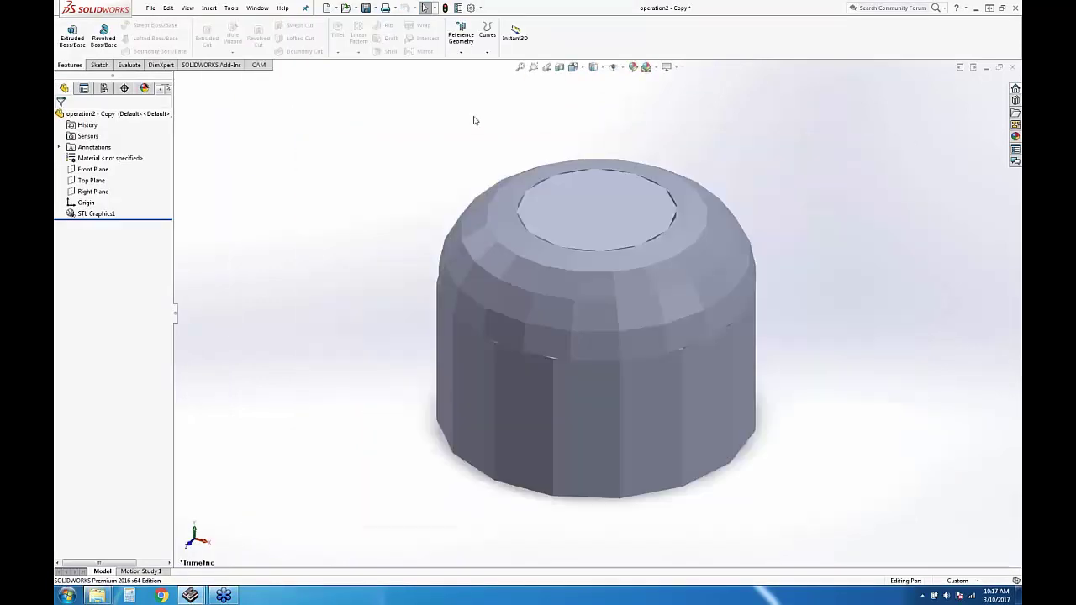
pyautogui.moveTo(629, 222)
pyautogui.mouseDown(button='middle')
pyautogui.moveTo(620, 353)
pyautogui.moveTo(619, 204)
pyautogui.mouseUp(button='middle')
pyautogui.scroll(5, 653, 295)
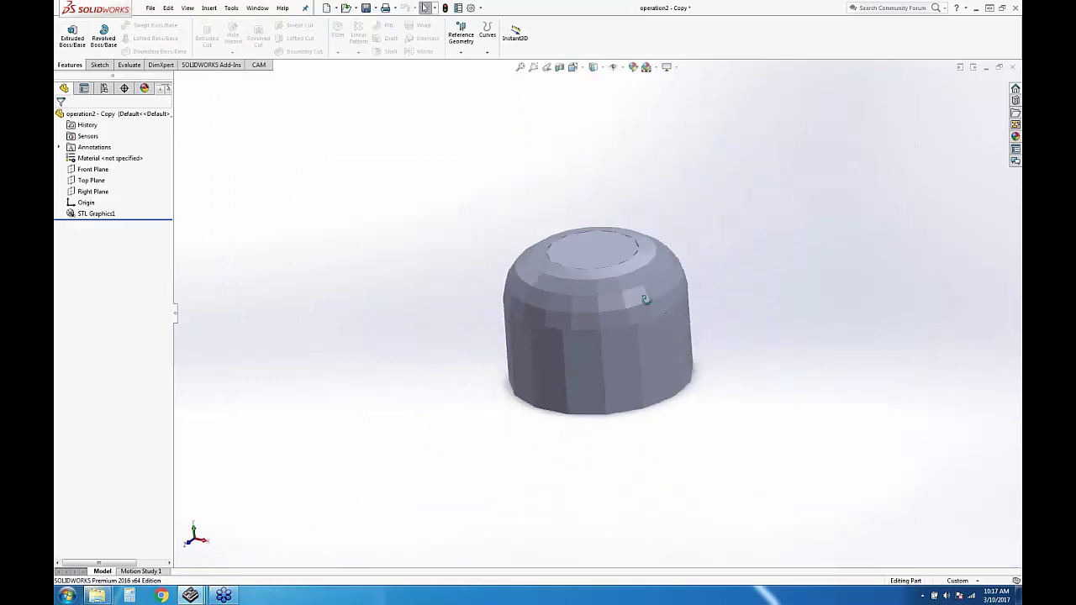
pyautogui.scroll(-3, 626, 343)
pyautogui.moveTo(626, 343); pyautogui.dragTo(689, 393, button='middle')
pyautogui.scroll(3, 622, 401)
pyautogui.moveTo(622, 401); pyautogui.dragTo(626, 328, button='middle')
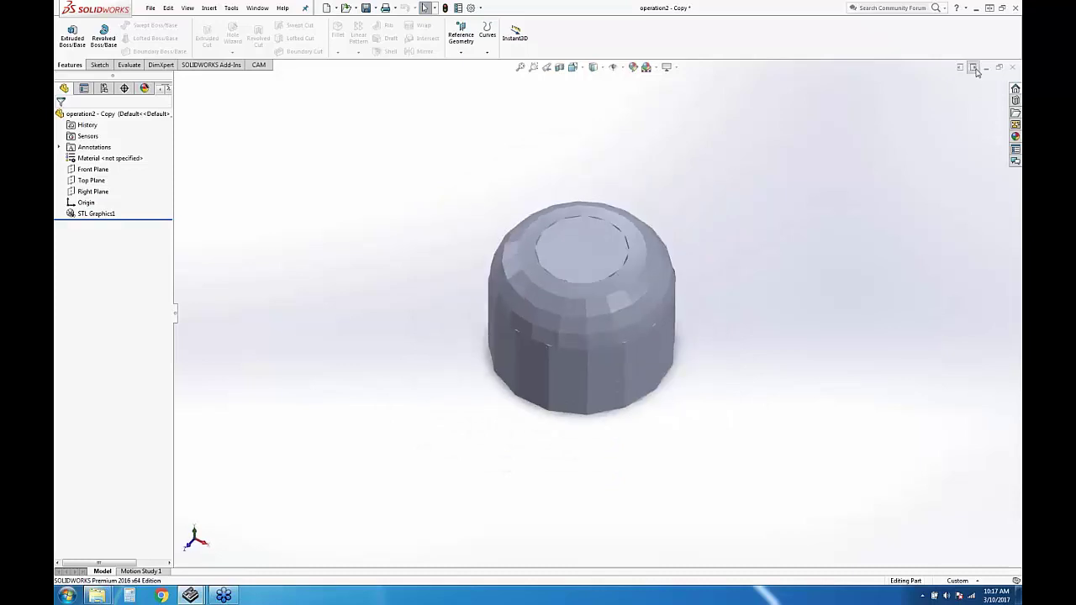
# Return to the Part10 window and open the Scallop1 operation for editing
pyautogui.click(972, 67)
pyautogui.click(973, 79)
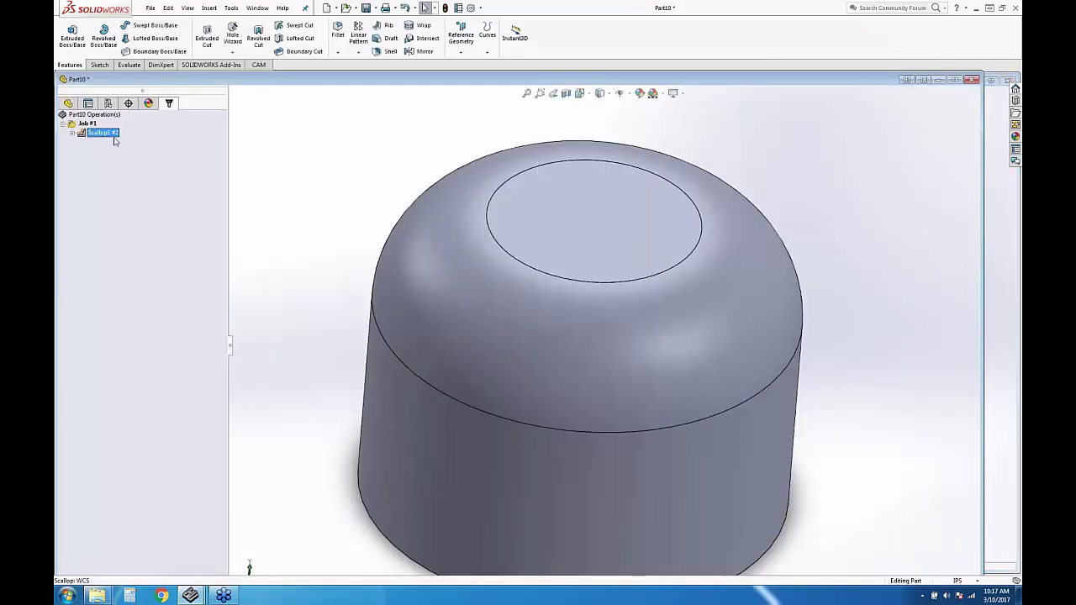
pyautogui.rightClick(102, 132)
pyautogui.click(119, 142)
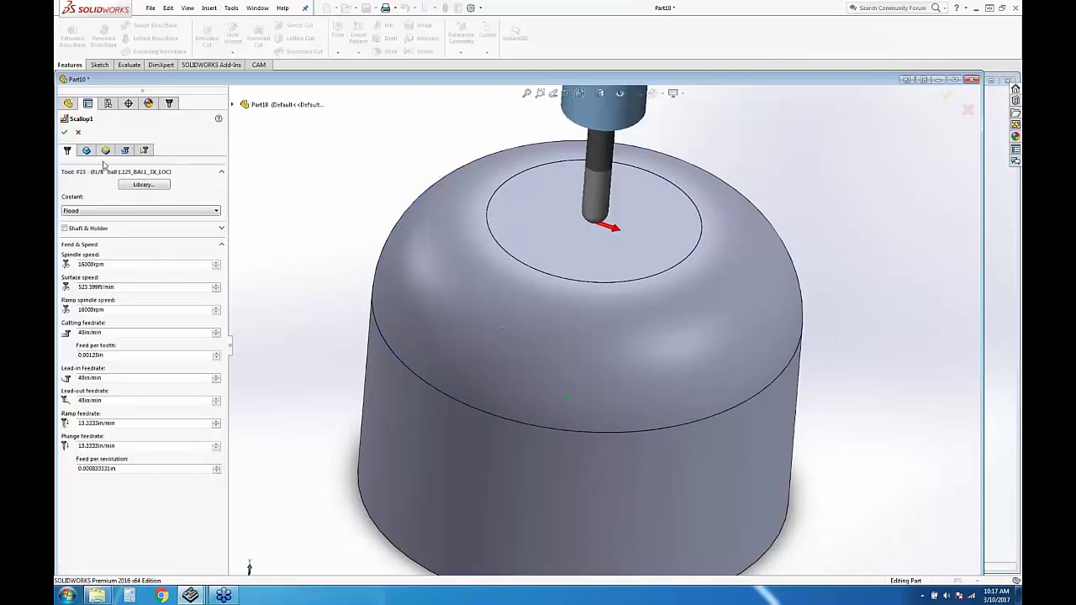
# Set the Scallop pass tolerance to 0.004 in
pyautogui.doubleClick(92, 183)
pyautogui.press('BackSpace')
pyautogui.write('00')
pyautogui.press('Tab')
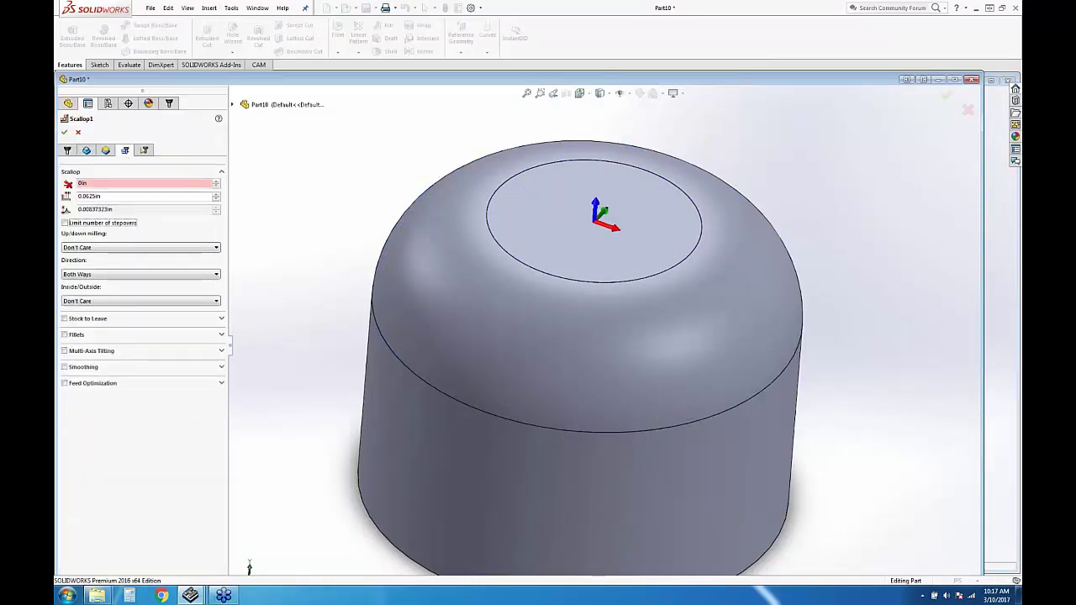
pyautogui.doubleClick(96, 183)
pyautogui.press('BackSpace')
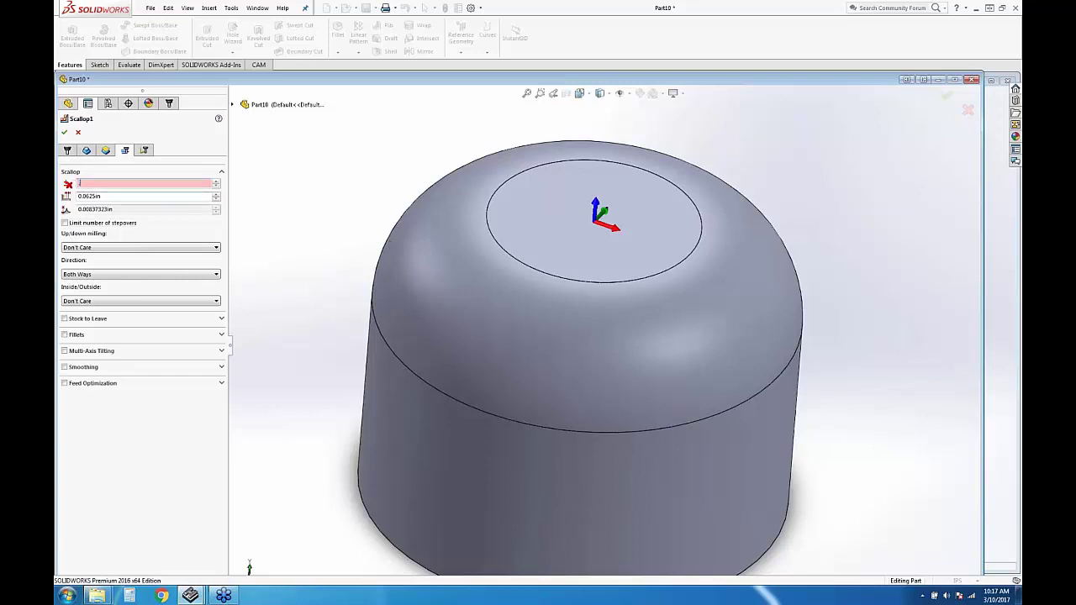
pyautogui.write('.004')
pyautogui.press('Tab')
pyautogui.scroll(2, 631, 298)
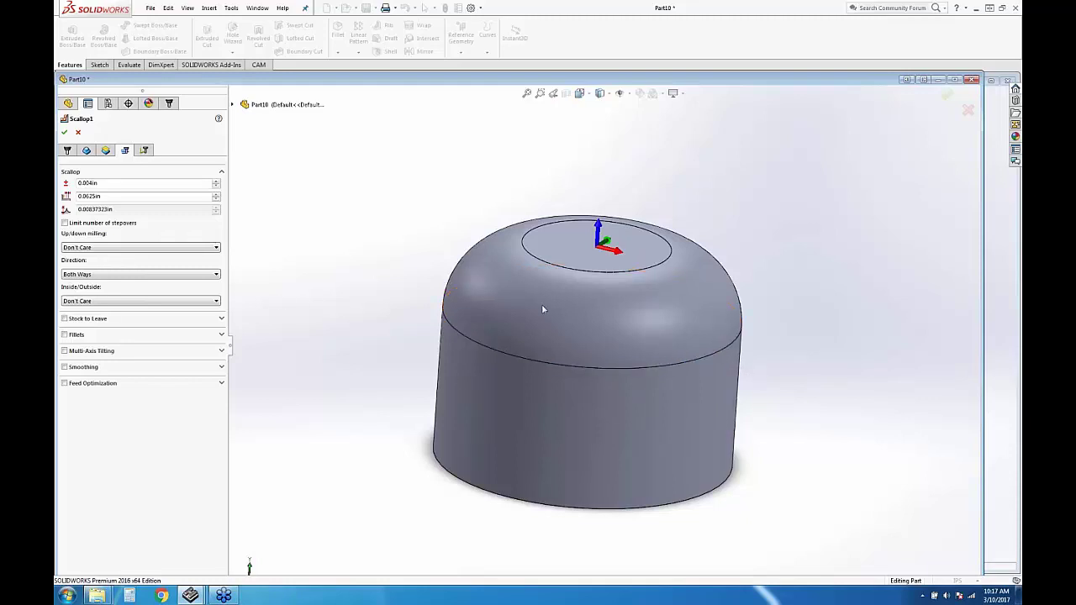
# Set the Scallop pass tolerance to 0.001 in
pyautogui.moveTo(98, 183); pyautogui.dragTo(87, 182)
pyautogui.write('.00')
pyautogui.press('BackSpace')
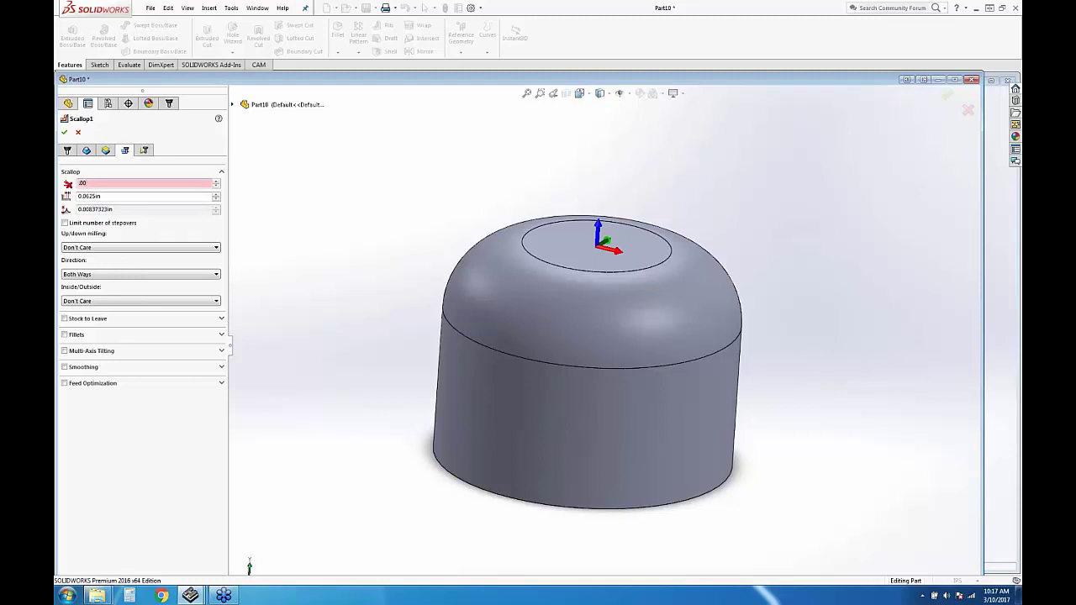
pyautogui.press('Tab')
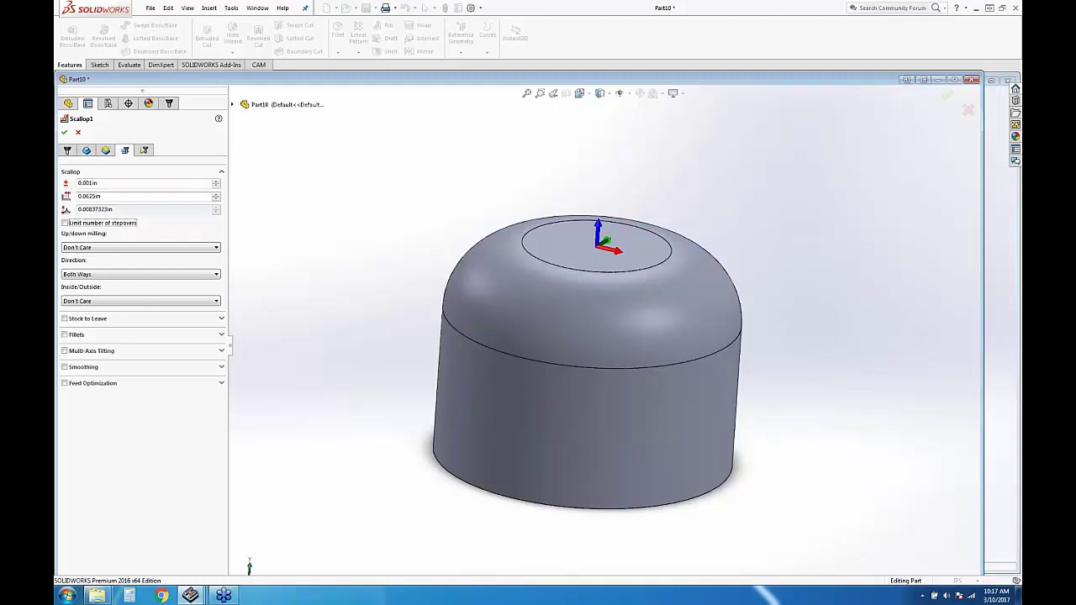
# Use the fillet's lower edge as the Scallop machining boundary, enable Contact point boundary, and accept the operation to generate the toolpath
pyautogui.click(85, 150)
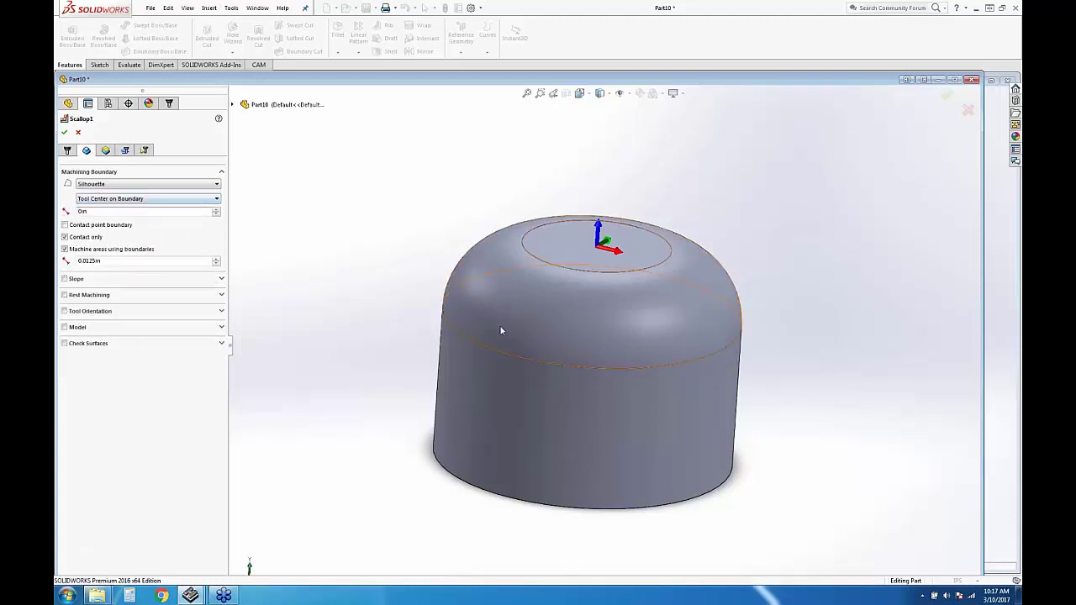
pyautogui.click(500, 357)
pyautogui.moveTo(638, 320)
pyautogui.mouseDown(button='middle')
pyautogui.moveTo(619, 477)
pyautogui.moveTo(632, 318)
pyautogui.mouseUp(button='middle')
pyautogui.click(99, 313)
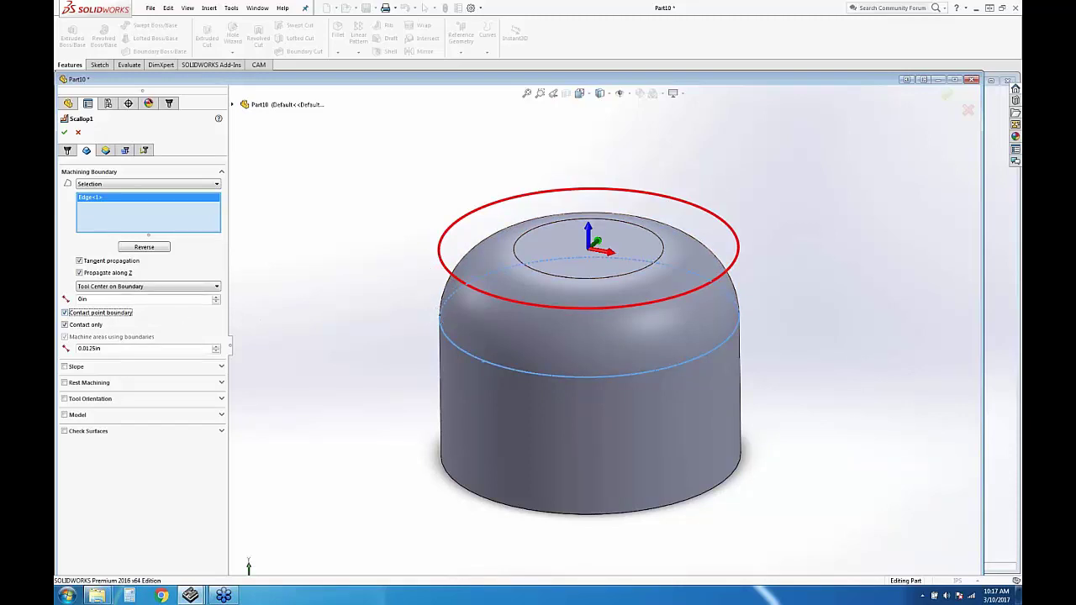
pyautogui.click(65, 133)
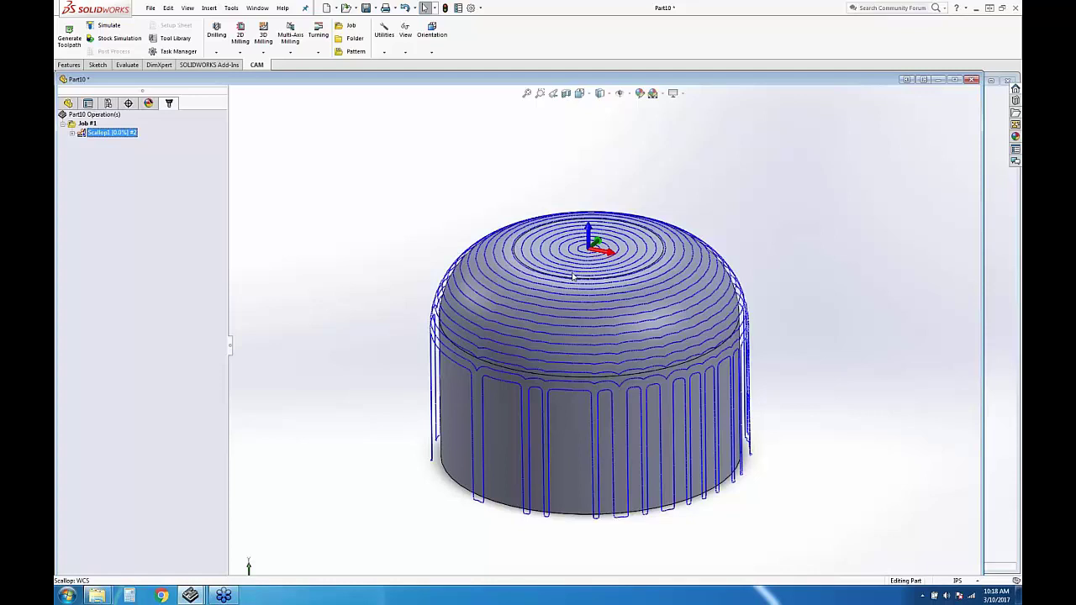
# Examine the Scallop toolpath on the dome and cylinder walls from several angles, then switch to the operation2 - Copy window and maximize it
pyautogui.scroll(5, 572, 276)
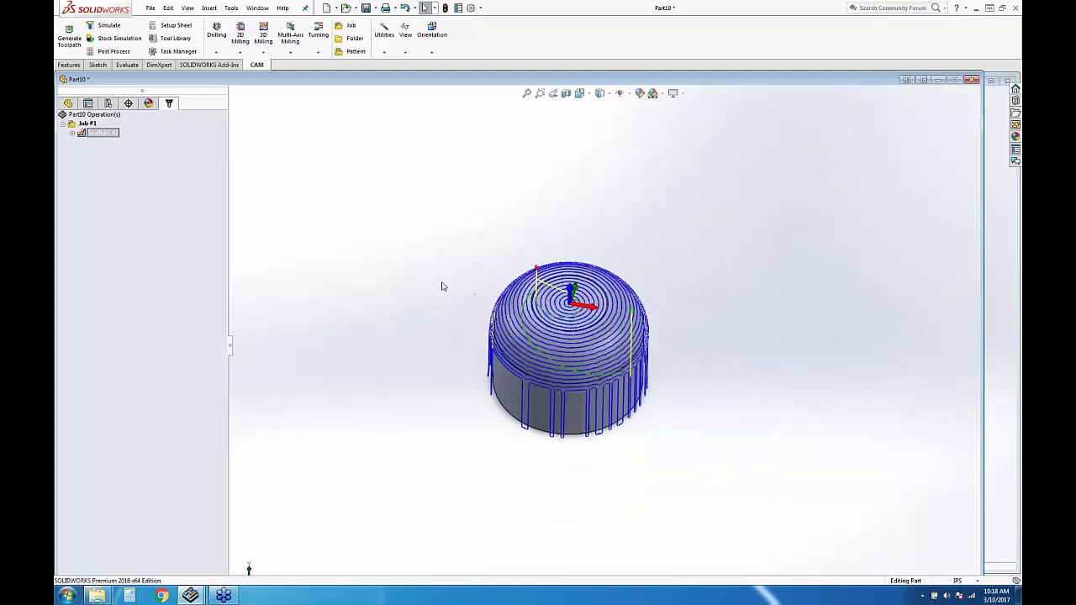
pyautogui.moveTo(543, 327); pyautogui.dragTo(531, 305, button='middle')
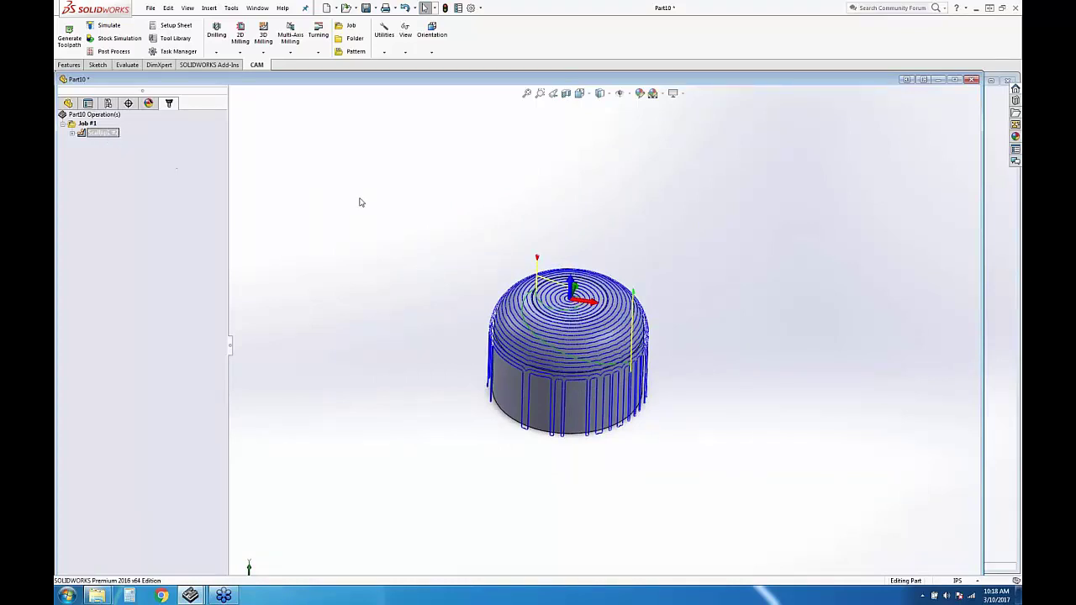
pyautogui.moveTo(687, 375); pyautogui.dragTo(582, 365, button='middle')
pyautogui.scroll(-2, 563, 382)
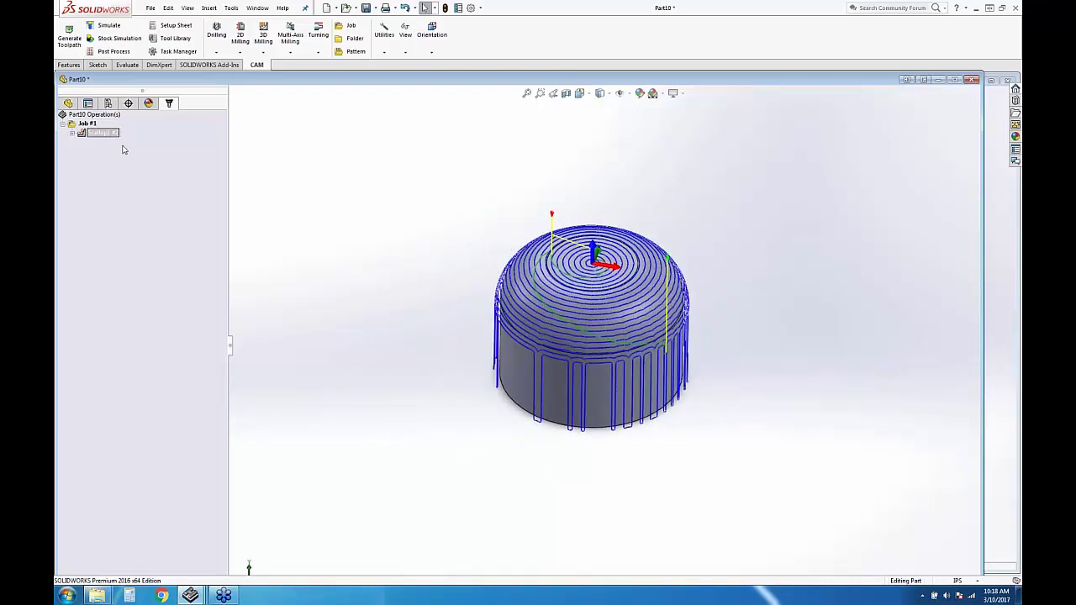
pyautogui.moveTo(575, 376); pyautogui.dragTo(591, 316, button='middle')
pyautogui.scroll(-3, 591, 316)
pyautogui.moveTo(670, 322); pyautogui.dragTo(601, 276, button='middle')
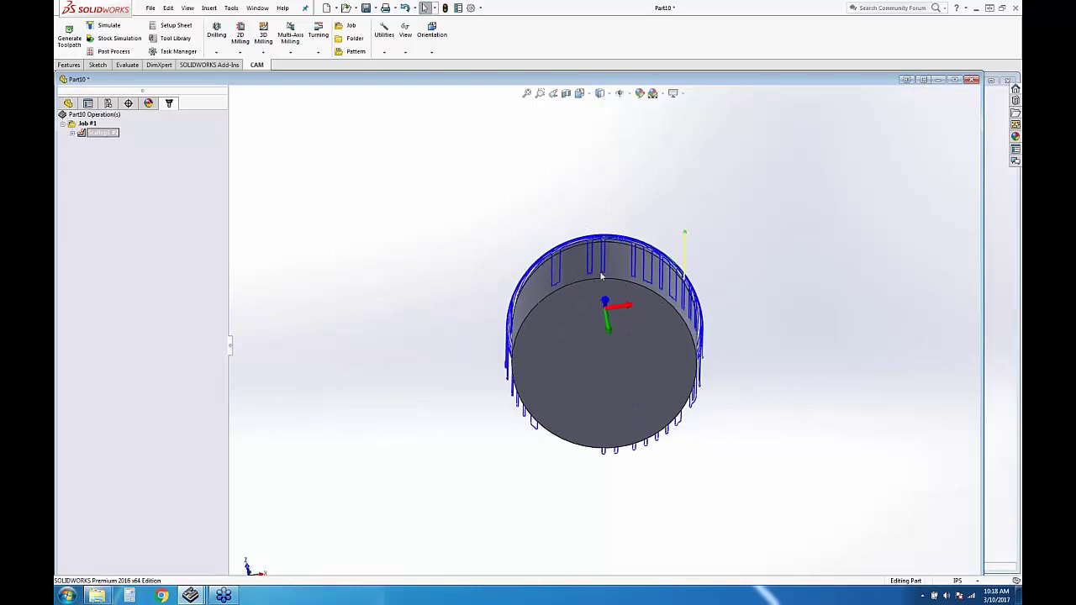
pyautogui.moveTo(623, 222); pyautogui.dragTo(616, 387, button='middle')
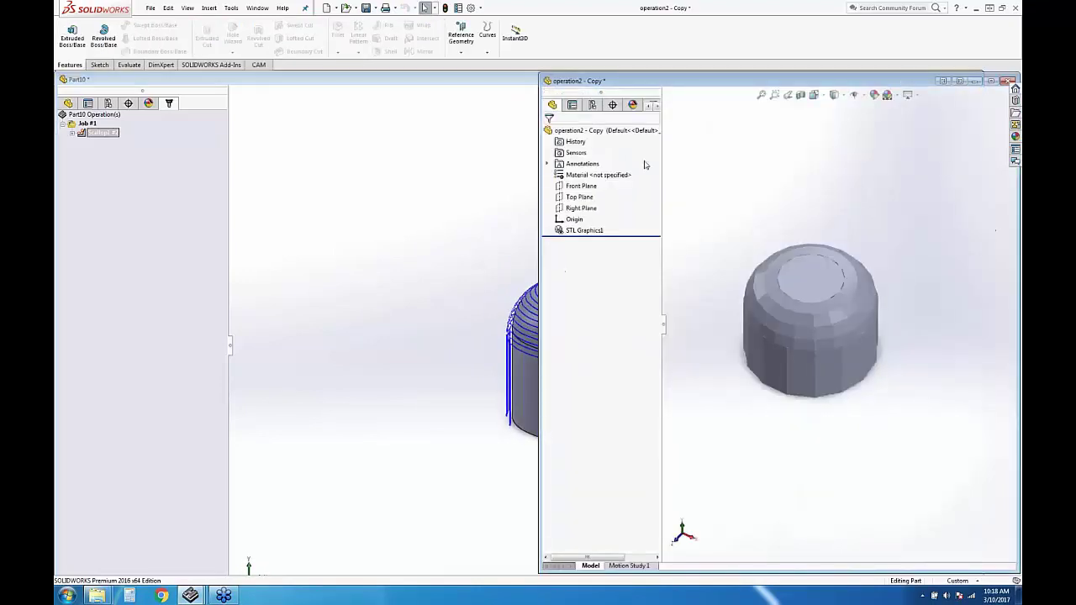
pyautogui.doubleClick(684, 84)
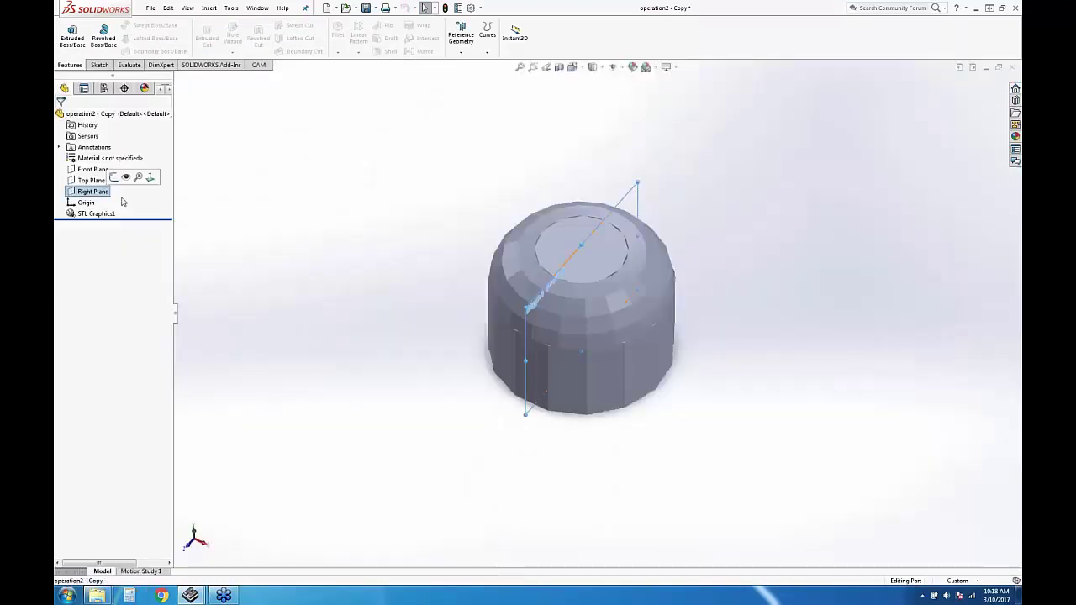
pyautogui.click(126, 190)
pyautogui.click(99, 64)
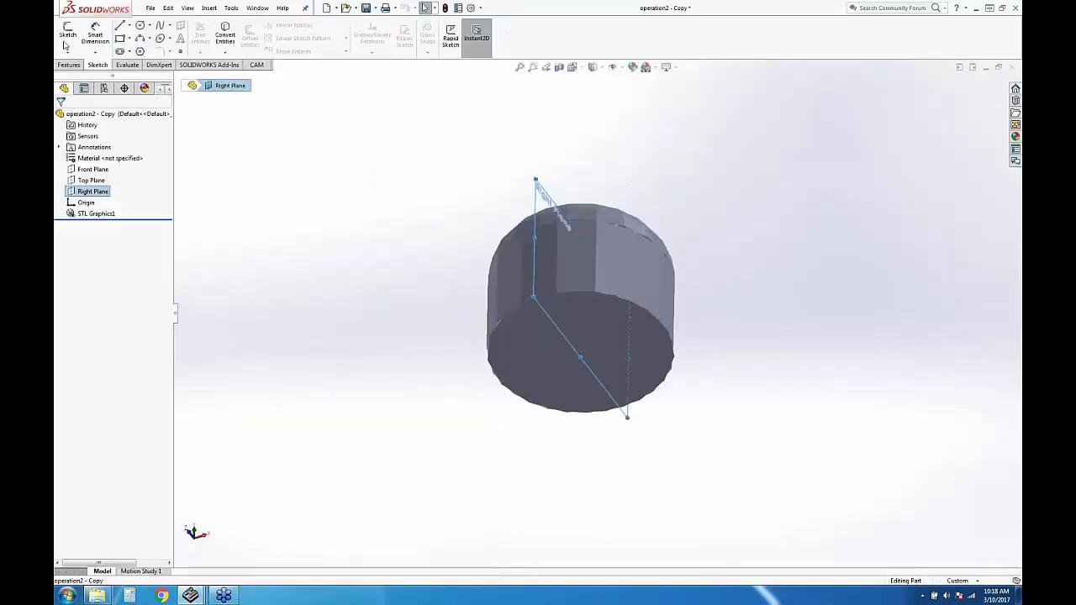
pyautogui.click(68, 34)
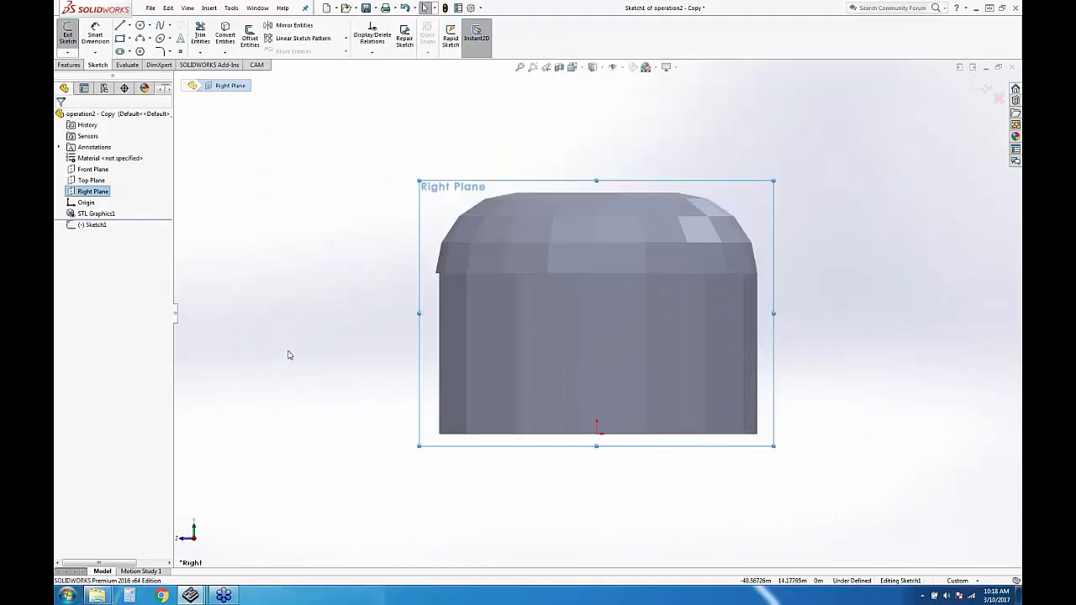
# Sketch a circle of radius about 25 on the Top Plane, centred on the origin and following the mesh's outer outline
pyautogui.click(91, 180)
pyautogui.click(67, 32)
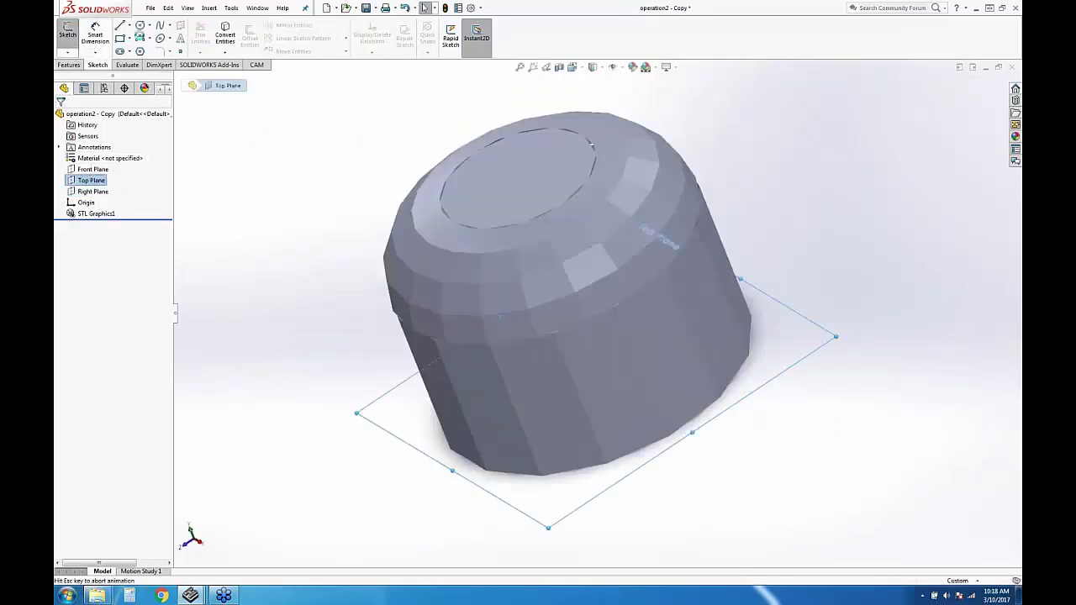
pyautogui.click(140, 25)
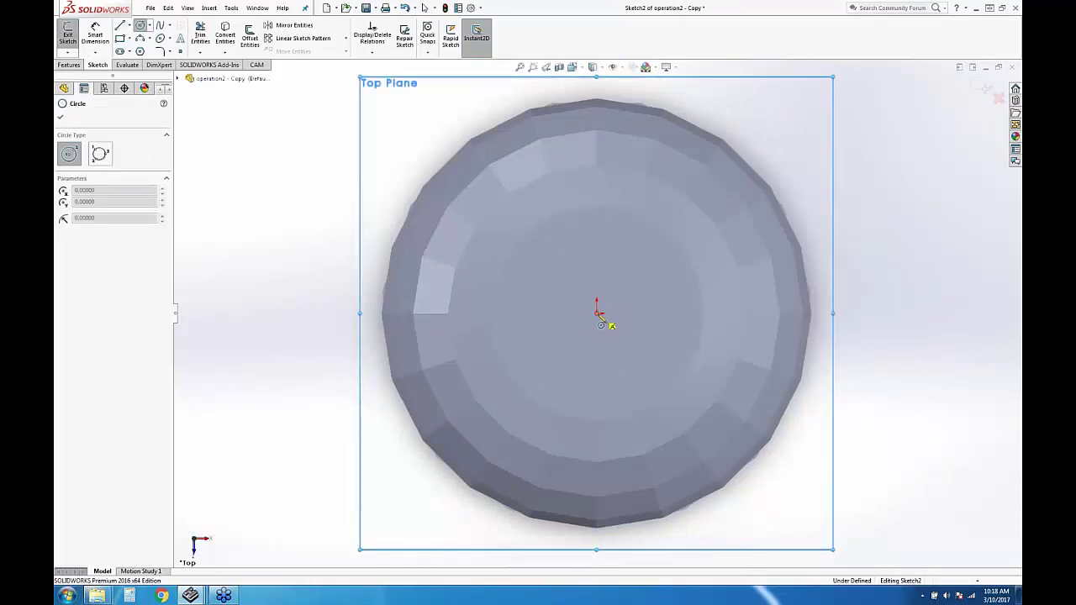
pyautogui.click(598, 311)
pyautogui.scroll(-10, 420, 437)
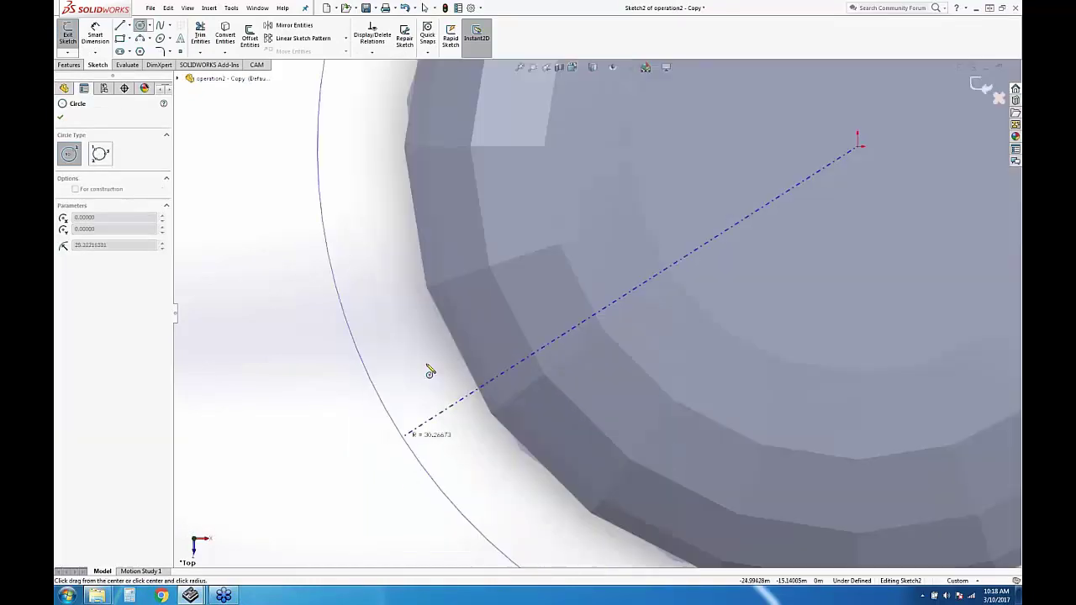
pyautogui.scroll(2, 429, 239)
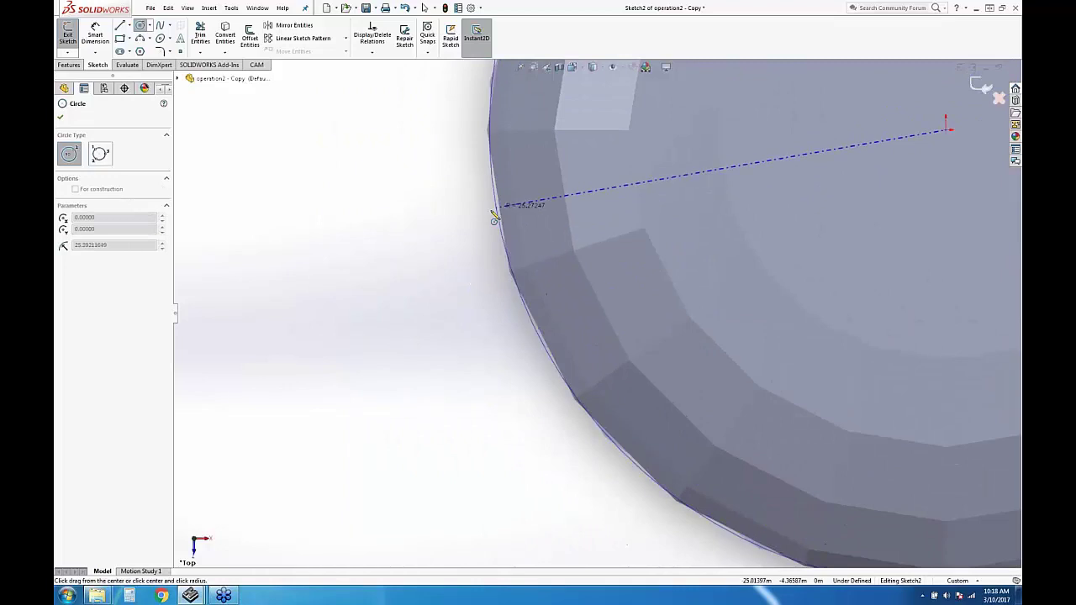
pyautogui.click(498, 213)
# Shrink the sketched circle slightly so it runs between the outer vertices and the flat facets of the mesh
pyautogui.scroll(5, 538, 215)
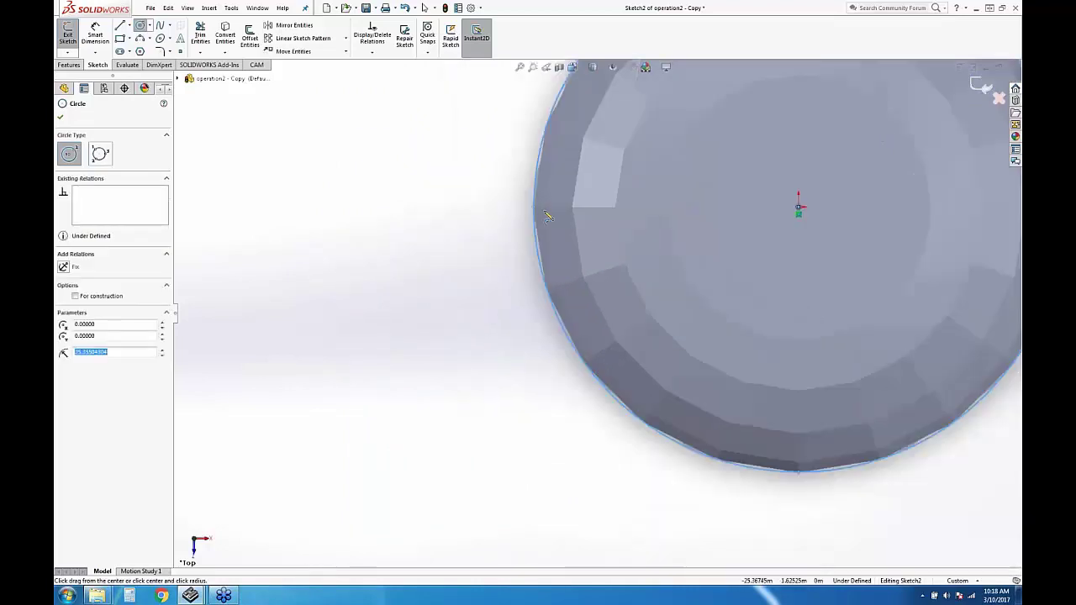
pyautogui.scroll(-3, 570, 217)
pyautogui.scroll(-5, 458, 264)
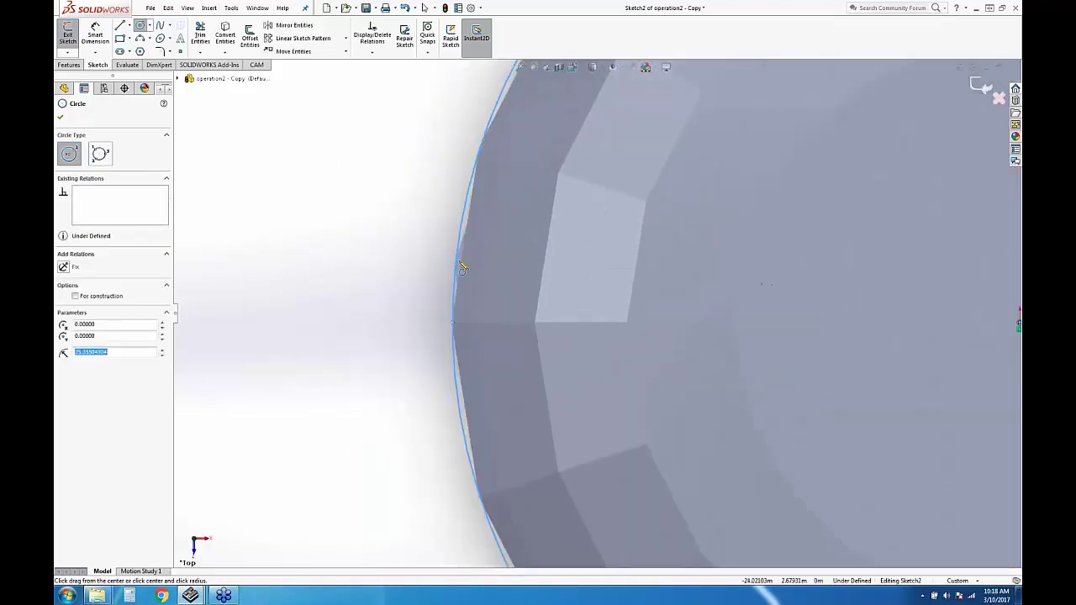
pyautogui.press('Escape')
pyautogui.moveTo(489, 178); pyautogui.dragTo(478, 313)
pyautogui.scroll(3, 478, 313)
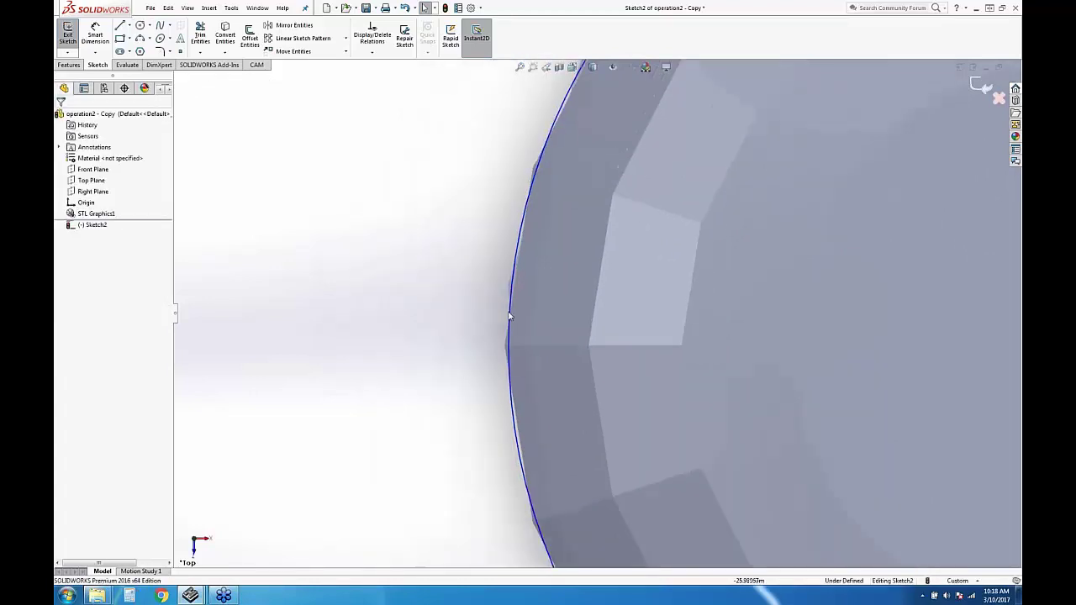
# Examine where the mesh's vertices and flats deviate from the sketched circle around the outer edge
pyautogui.scroll(-3, 518, 189)
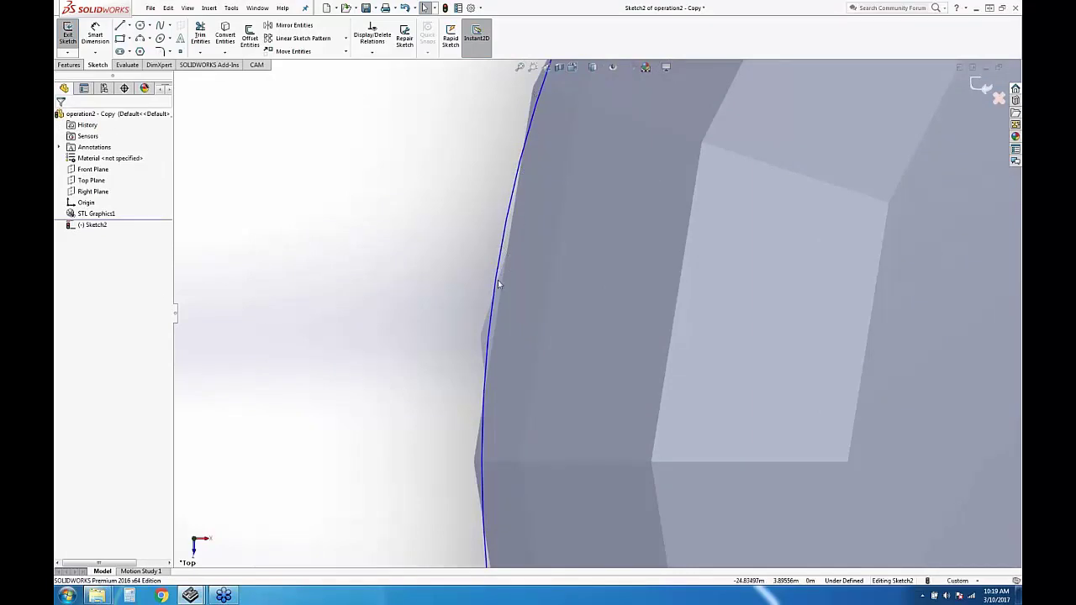
pyautogui.scroll(5, 546, 294)
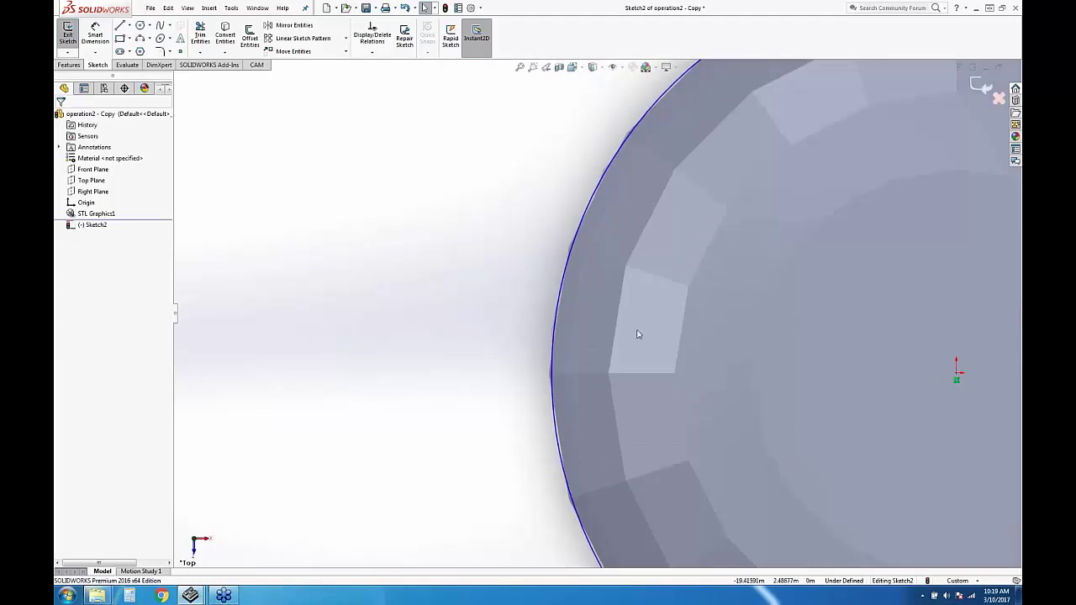
pyautogui.scroll(2, 637, 334)
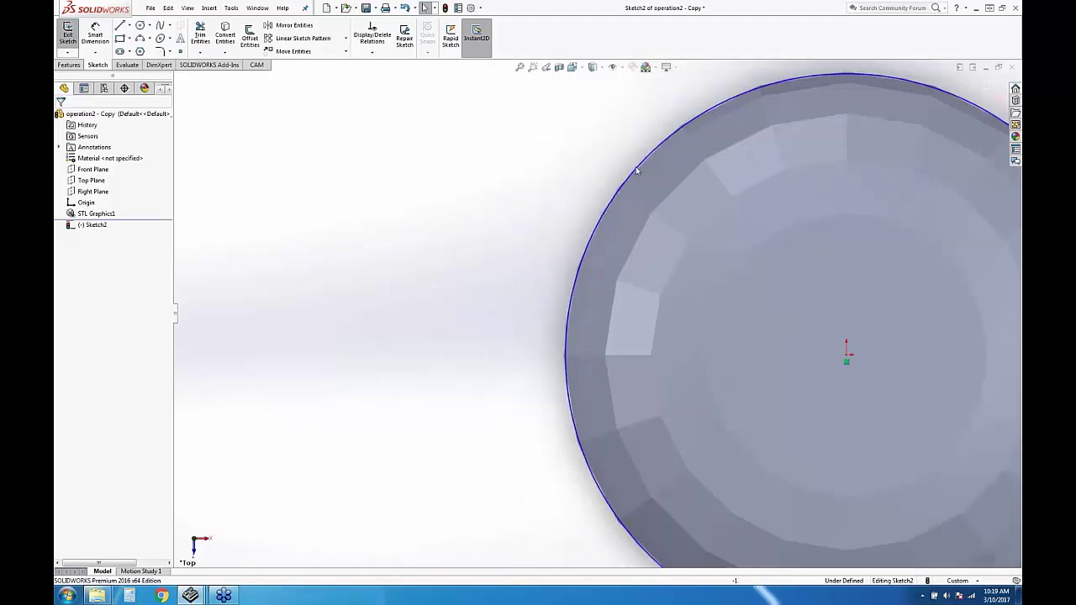
pyautogui.scroll(-5, 622, 189)
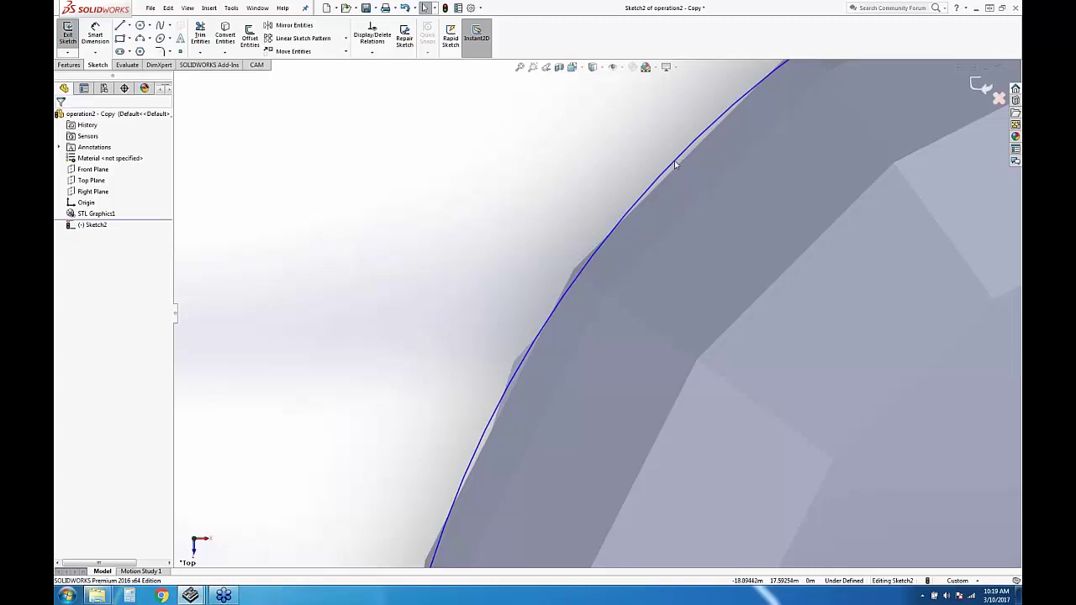
pyautogui.scroll(5, 663, 252)
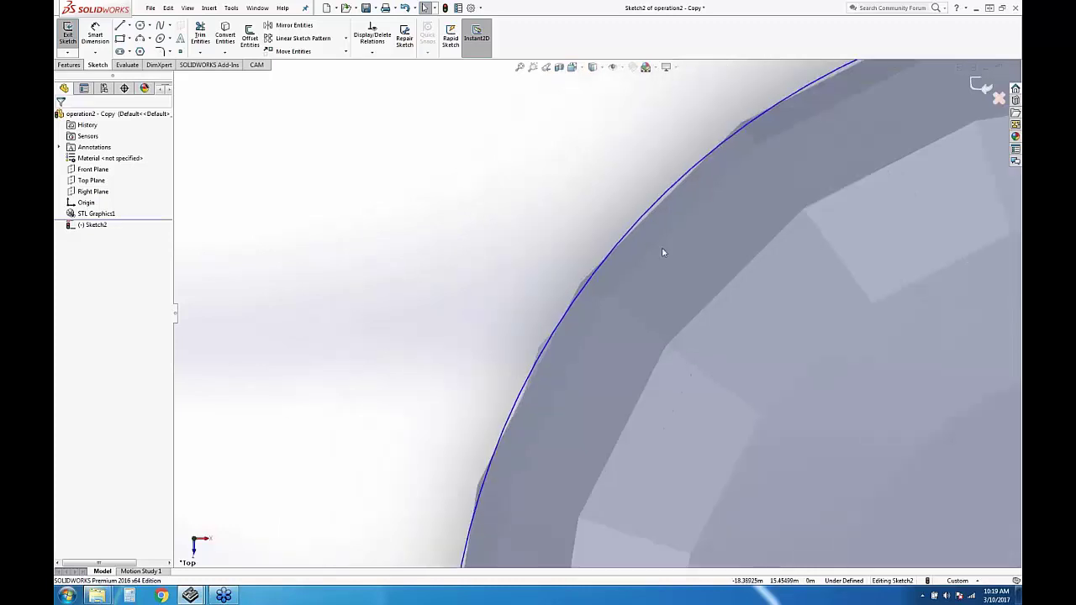
pyautogui.moveTo(538, 351); pyautogui.dragTo(633, 343, button='middle')
pyautogui.scroll(3, 632, 343)
pyautogui.moveTo(636, 298)
pyautogui.mouseDown(button='middle')
pyautogui.moveTo(644, 367)
pyautogui.moveTo(629, 403)
pyautogui.moveTo(642, 377)
pyautogui.mouseUp(button='middle')
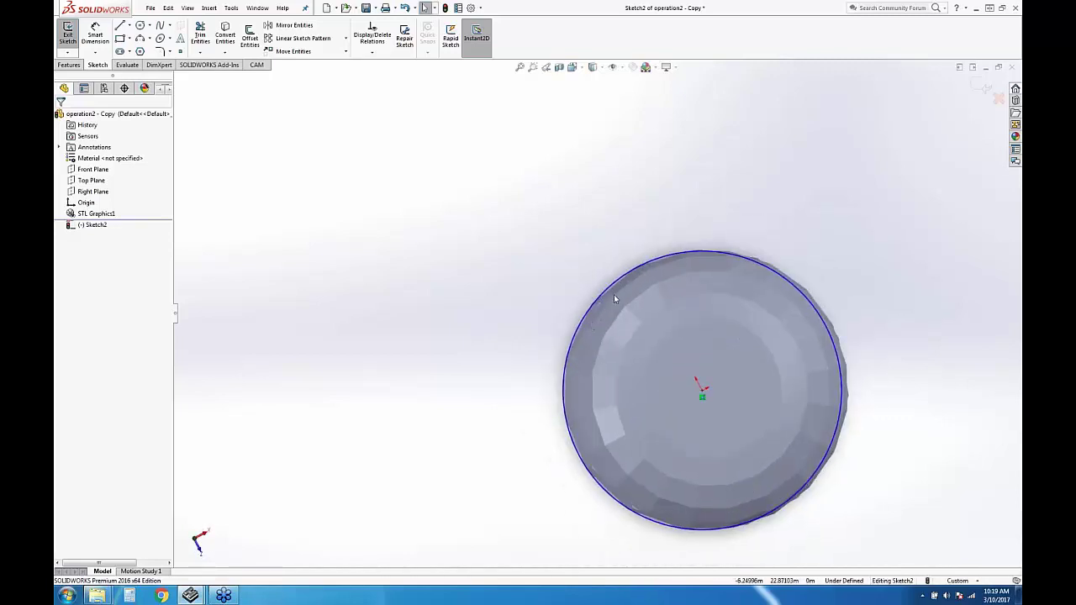
pyautogui.scroll(-5, 568, 361)
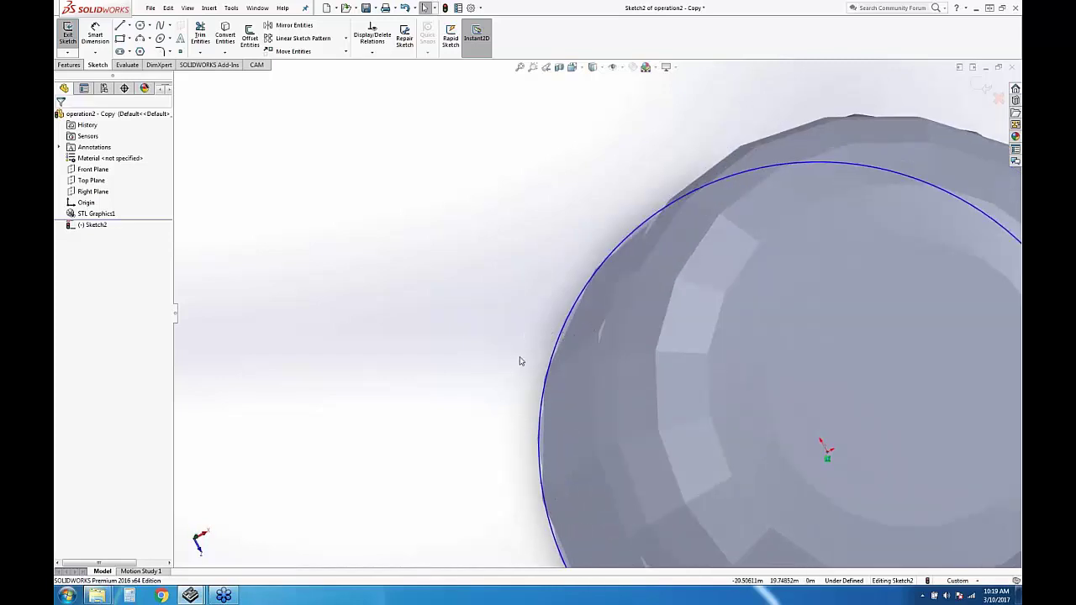
pyautogui.moveTo(586, 314); pyautogui.dragTo(591, 309, button='middle')
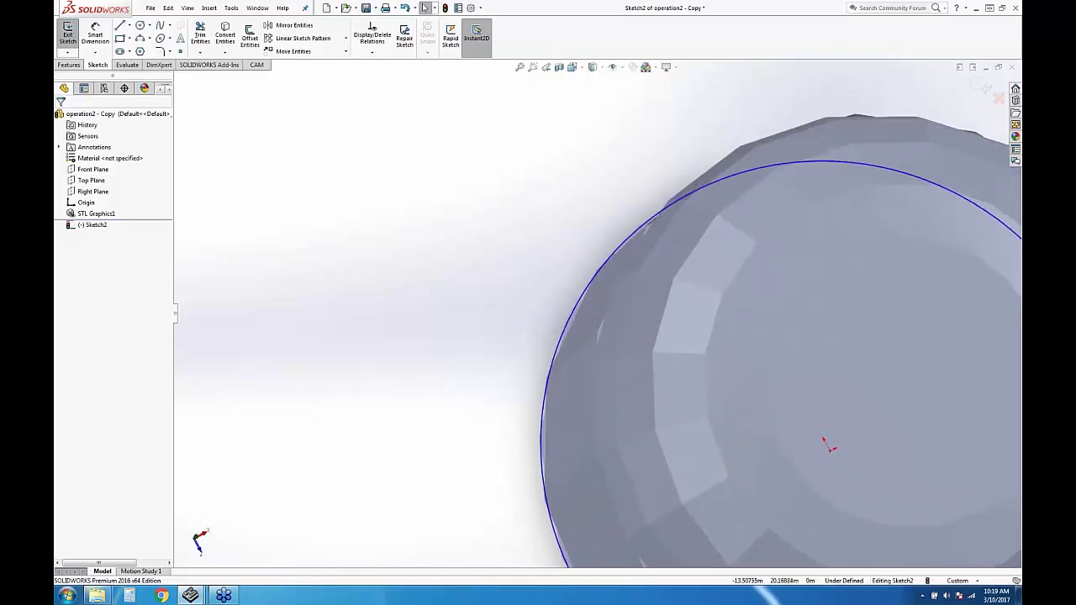
pyautogui.scroll(4, 563, 313)
pyautogui.scroll(-5, 524, 265)
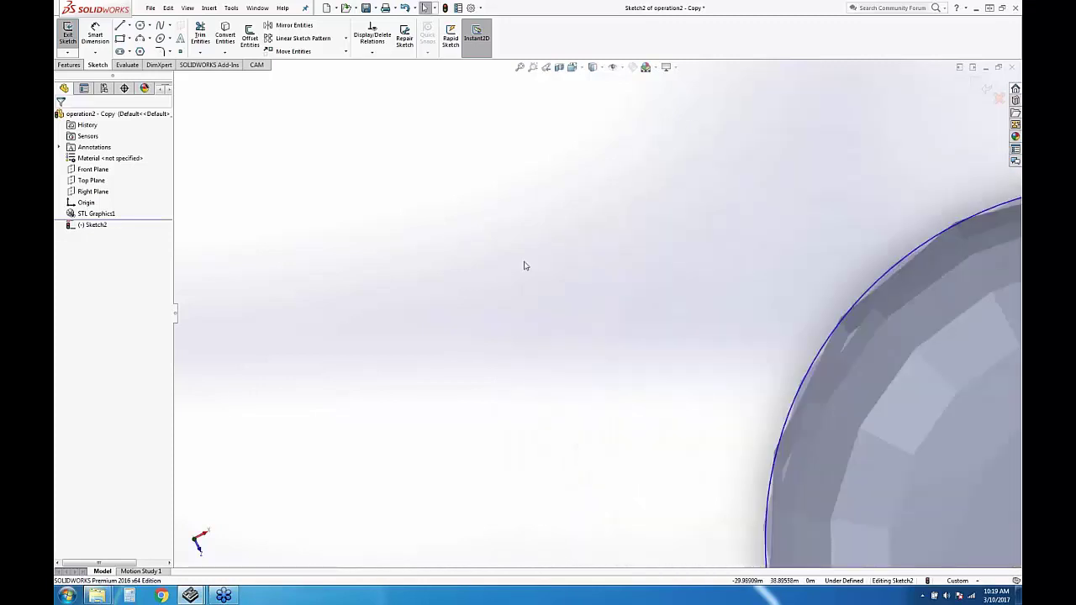
# Resize the circle inward a little more so the mesh's outer corners project beyond it
pyautogui.scroll(2, 524, 265)
pyautogui.scroll(-3, 672, 273)
pyautogui.click(658, 286)
pyautogui.moveTo(658, 286)
pyautogui.mouseDown()
pyautogui.moveTo(662, 297)
pyautogui.moveTo(657, 289)
pyautogui.mouseUp()
pyautogui.click(614, 338)
pyautogui.scroll(3, 686, 384)
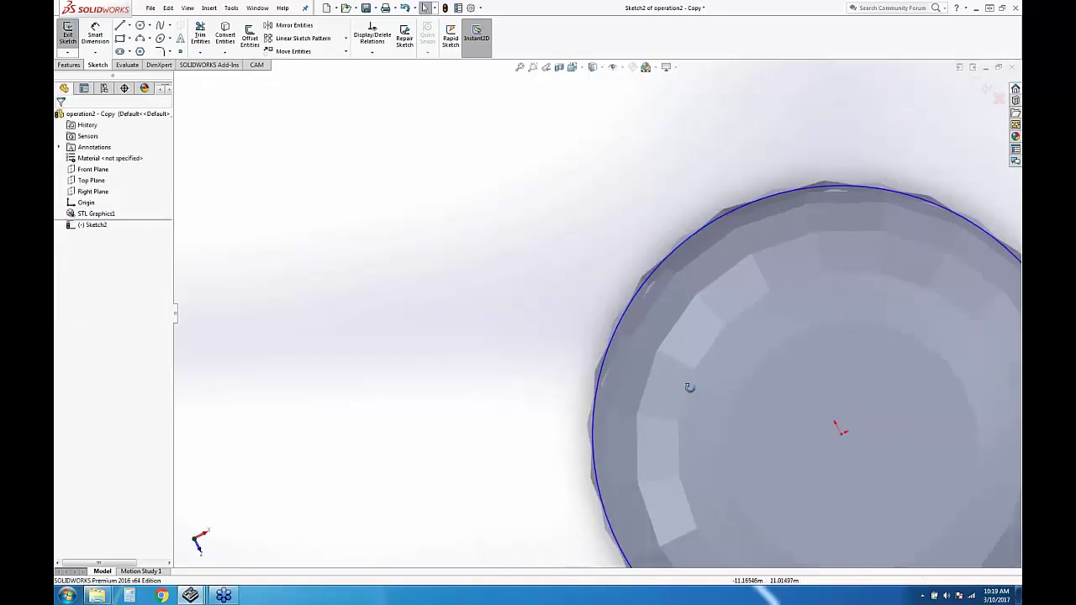
# Compare the resized circle with the mesh's outer corners and base outline, and finish the sketch
pyautogui.scroll(-5, 632, 313)
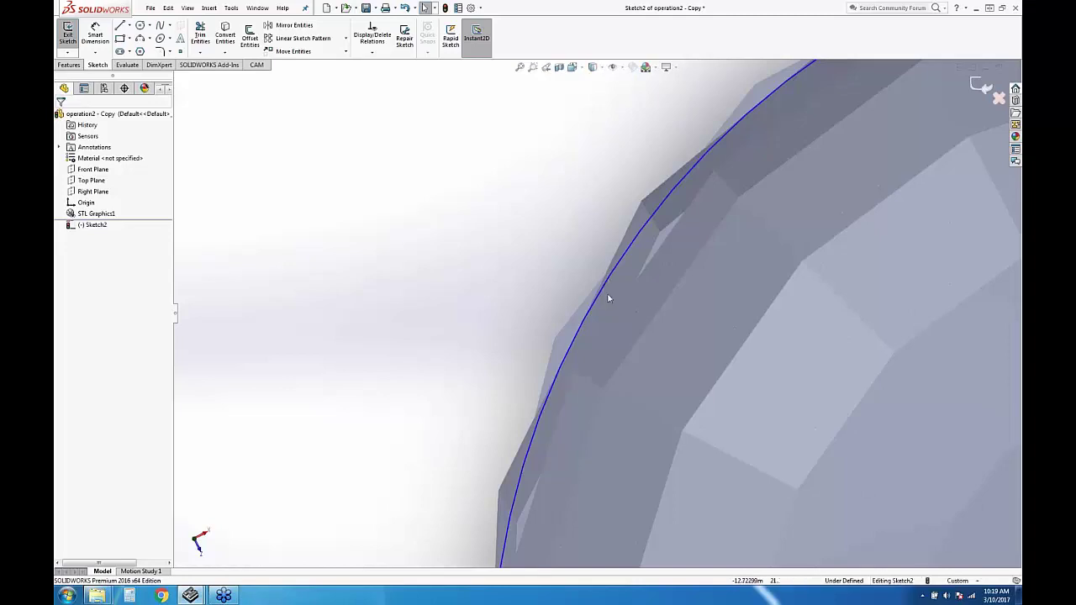
pyautogui.scroll(8, 854, 453)
pyautogui.moveTo(613, 458); pyautogui.dragTo(610, 360, button='middle')
pyautogui.scroll(-5, 631, 437)
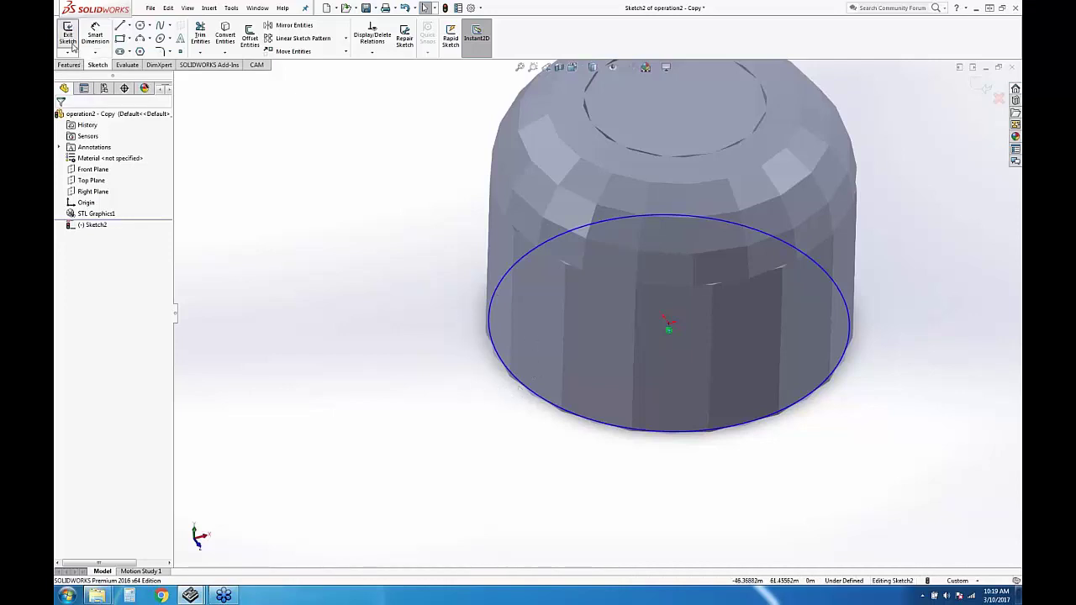
pyautogui.click(72, 45)
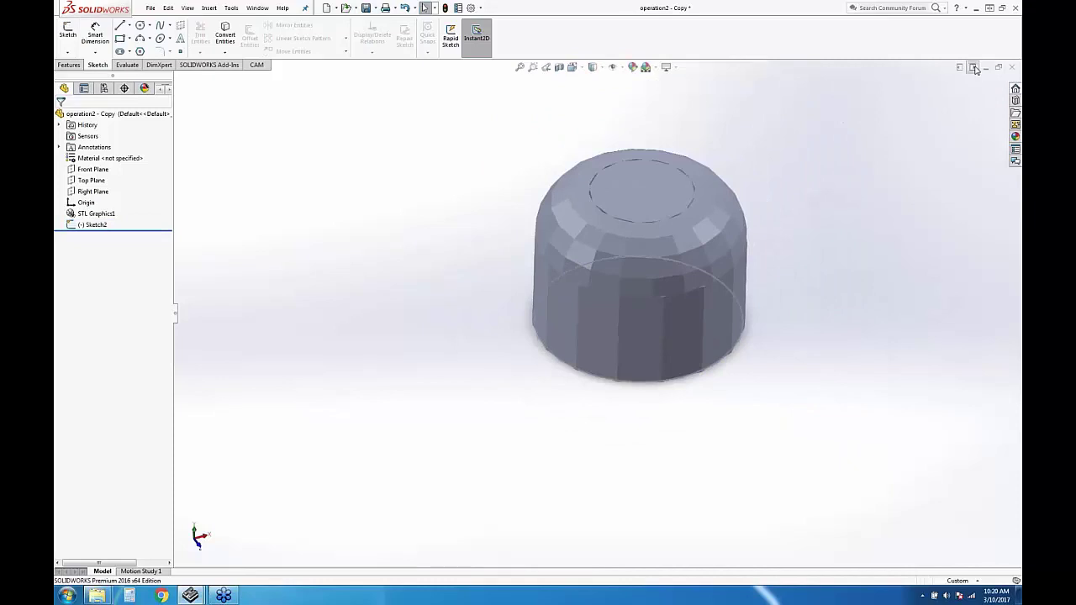
# Return to Part10 and set the Scallop1 machining boundary's additional offset to the expression -(tolerance*1.1)
pyautogui.click(975, 69)
pyautogui.click(396, 215)
pyautogui.rightClick(98, 134)
pyautogui.click(115, 141)
pyautogui.click(87, 150)
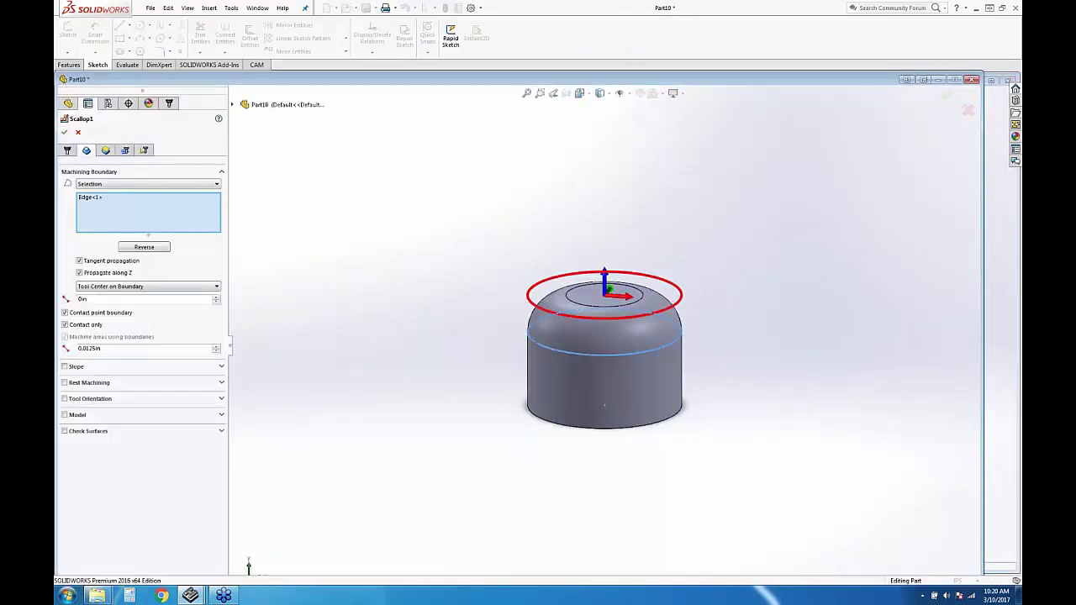
pyautogui.doubleClick(82, 299)
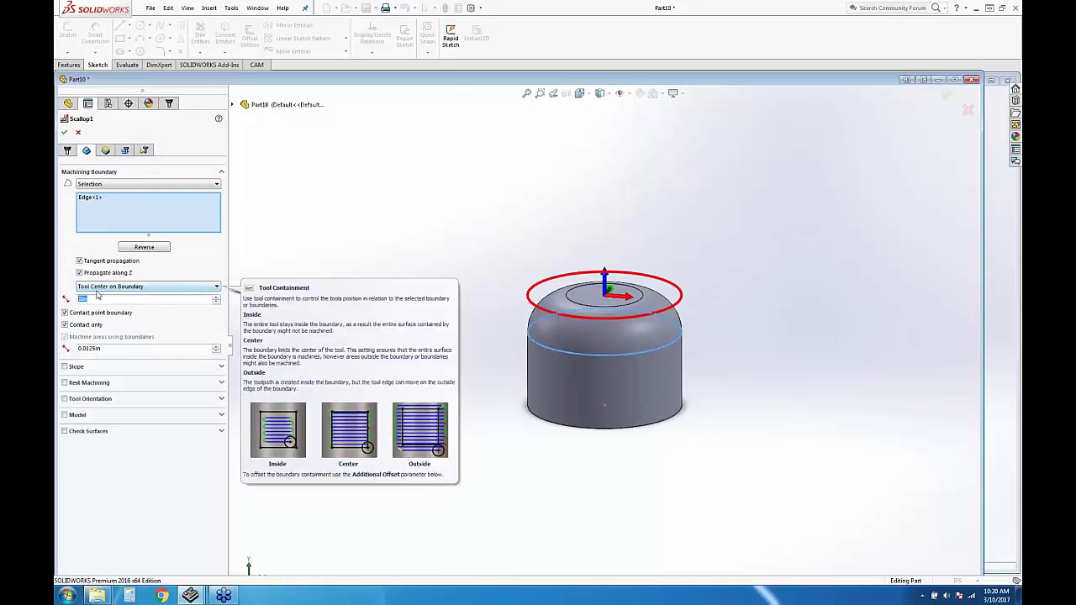
pyautogui.write('-tolerance*1.1')
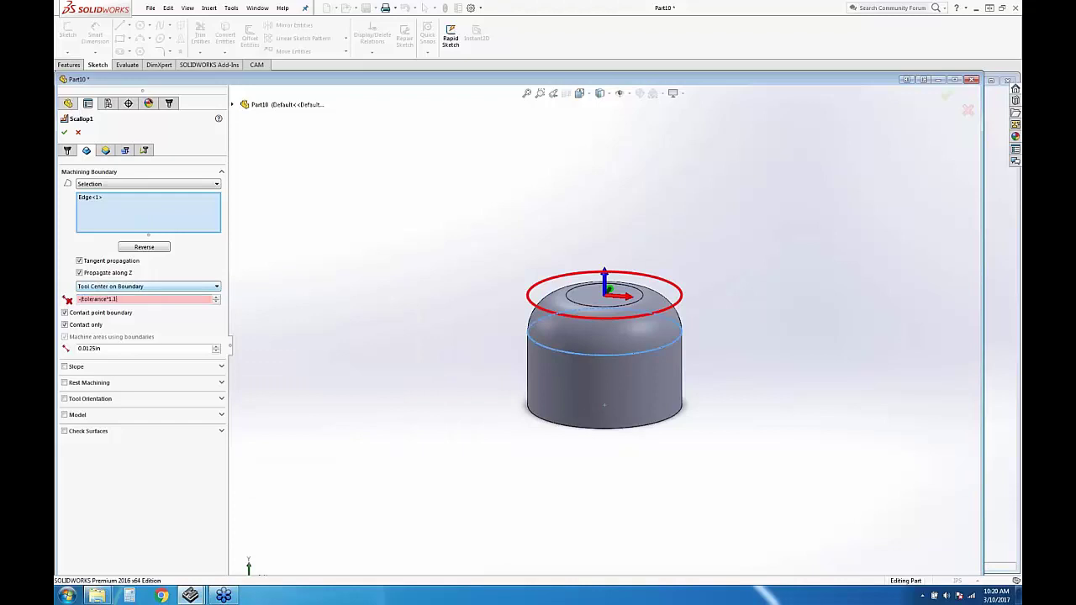
pyautogui.press('Return')
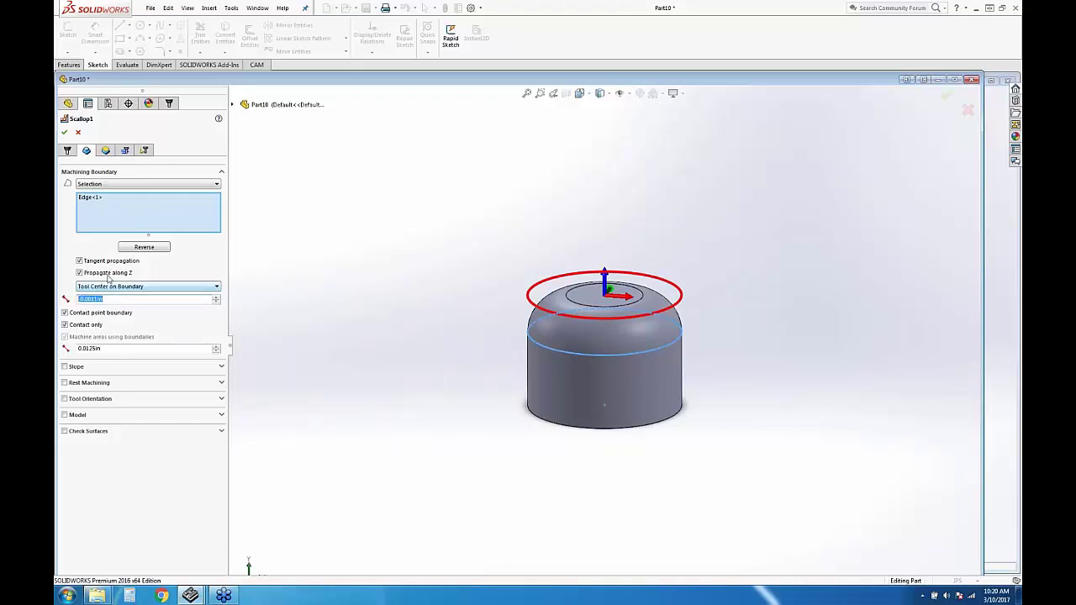
# Check Scallop1's tolerance and stepover against the boundary offset, and accept the operation to regenerate its toolpath
pyautogui.click(126, 150)
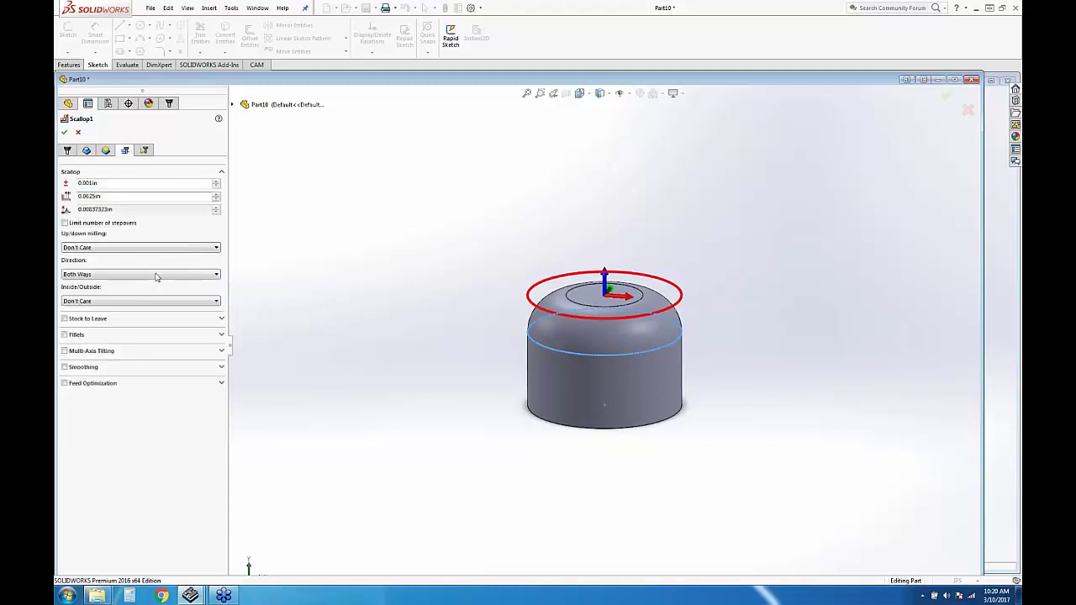
pyautogui.moveTo(101, 187)
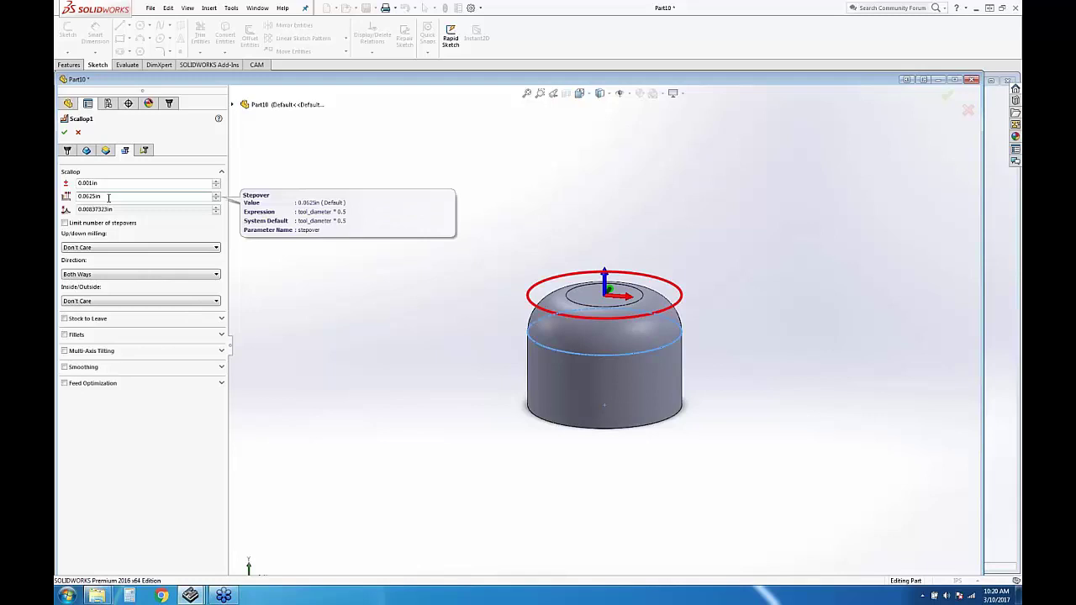
pyautogui.click(86, 150)
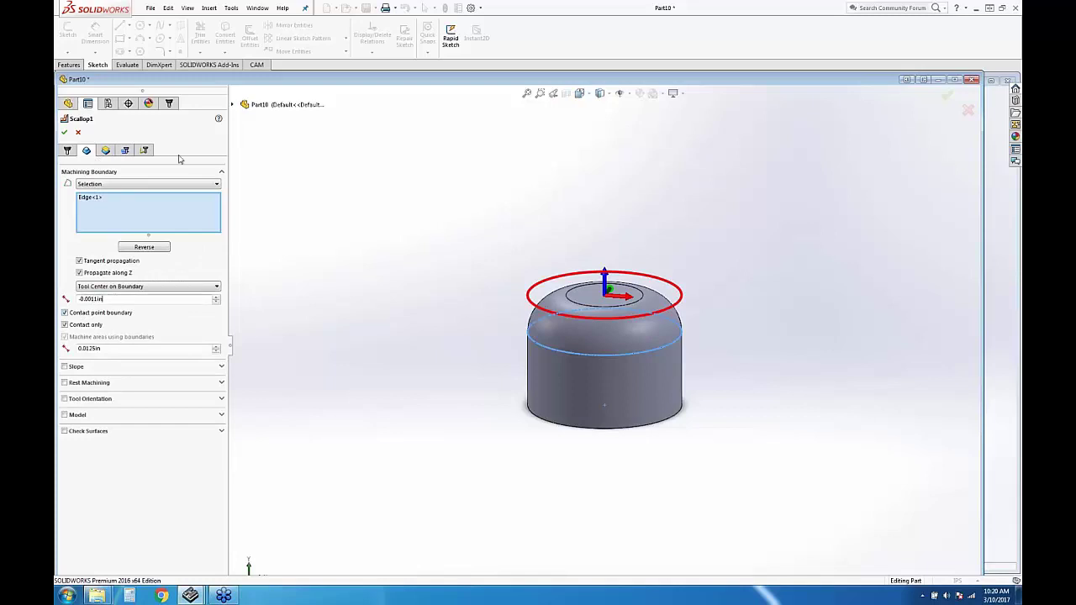
pyautogui.click(64, 133)
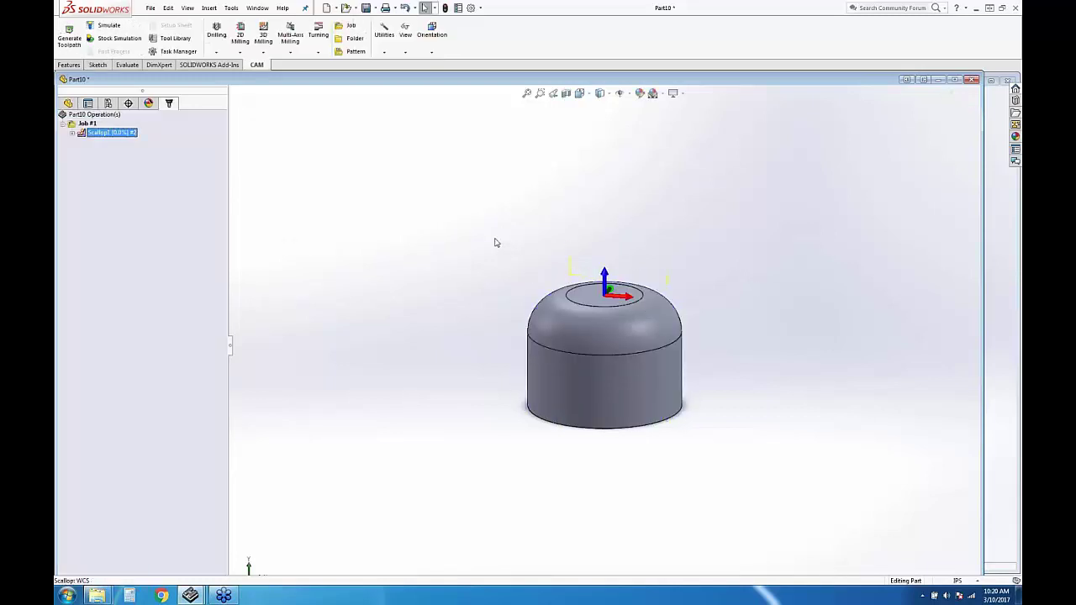
# Simulate the Scallop1 toolpath and examine the tool's contact with the model at the lower boundary edge
pyautogui.scroll(-4, 604, 366)
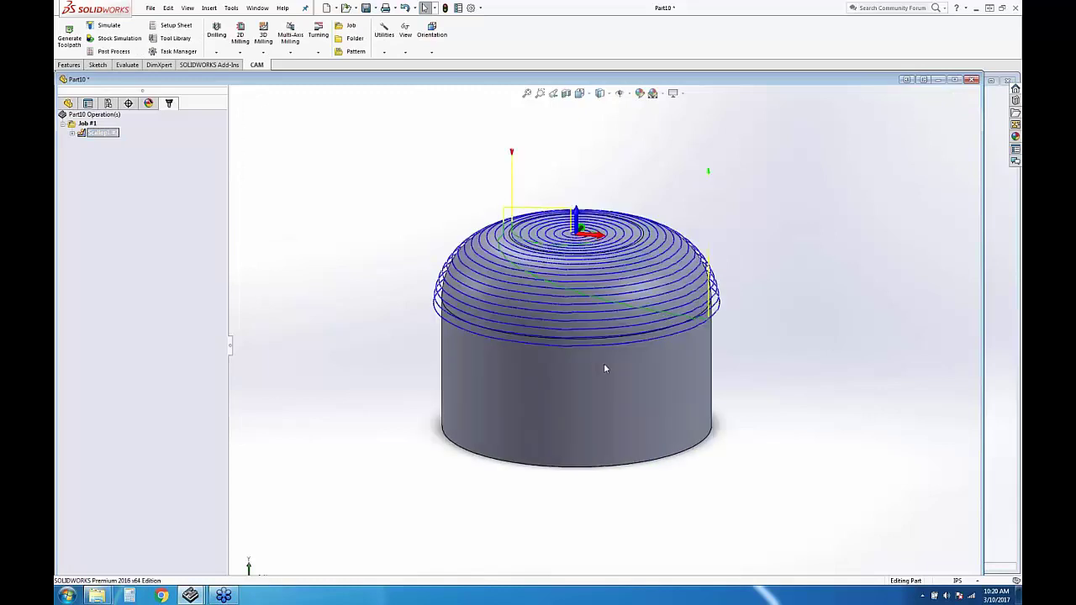
pyautogui.scroll(3, 559, 356)
pyautogui.moveTo(559, 356); pyautogui.dragTo(554, 303, button='middle')
pyautogui.click(108, 26)
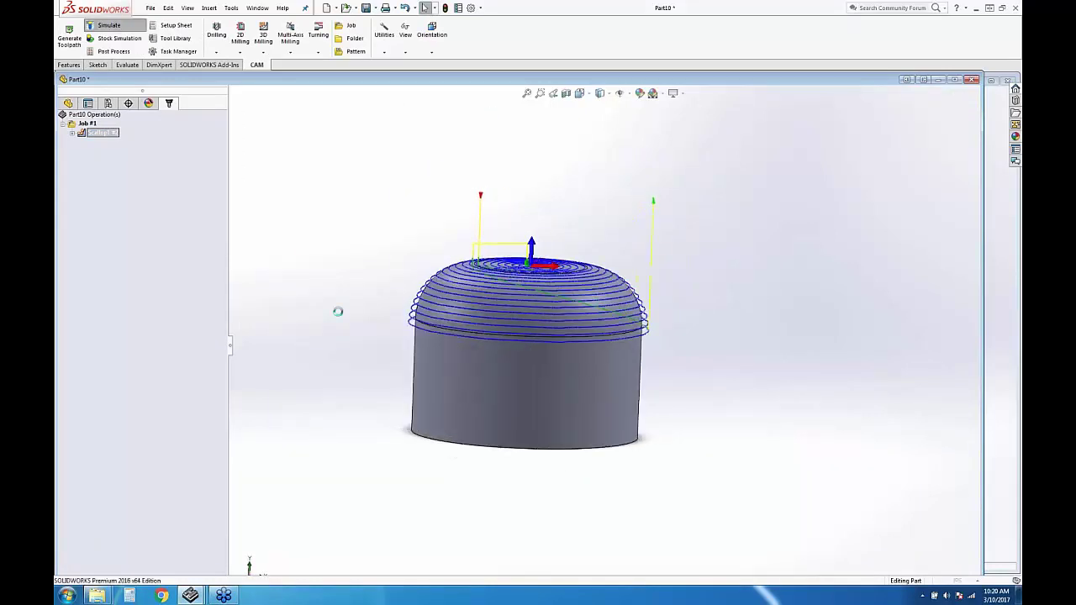
pyautogui.scroll(-5, 413, 330)
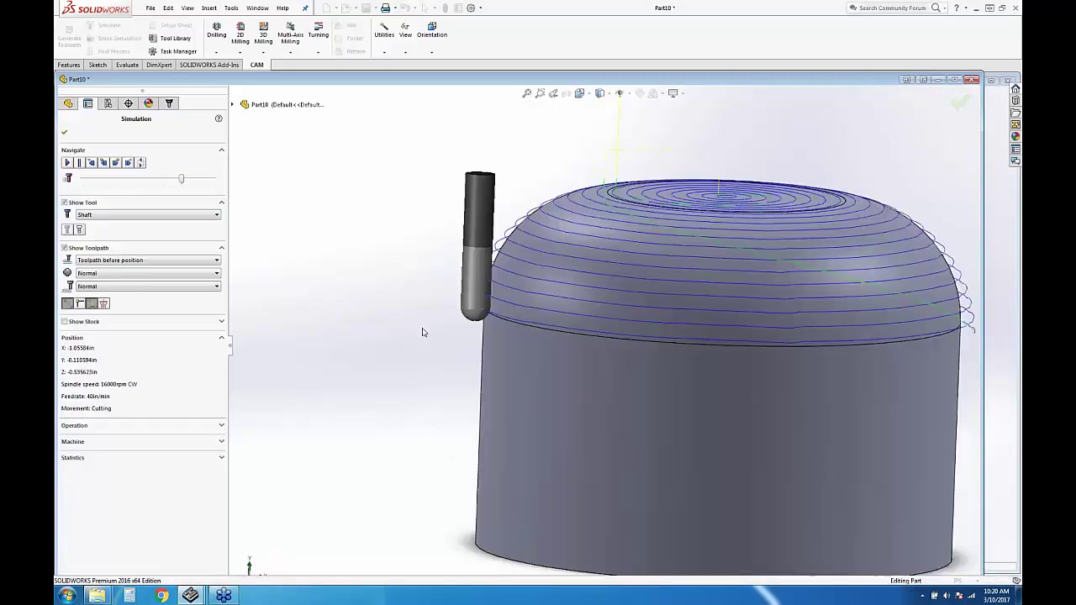
pyautogui.scroll(-5, 427, 295)
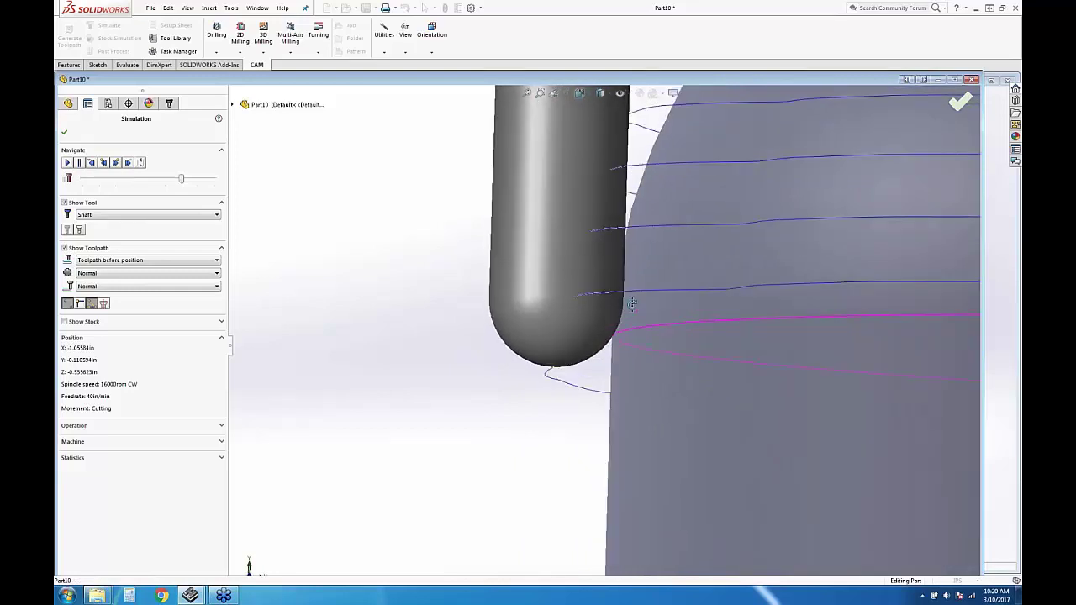
pyautogui.click(64, 131)
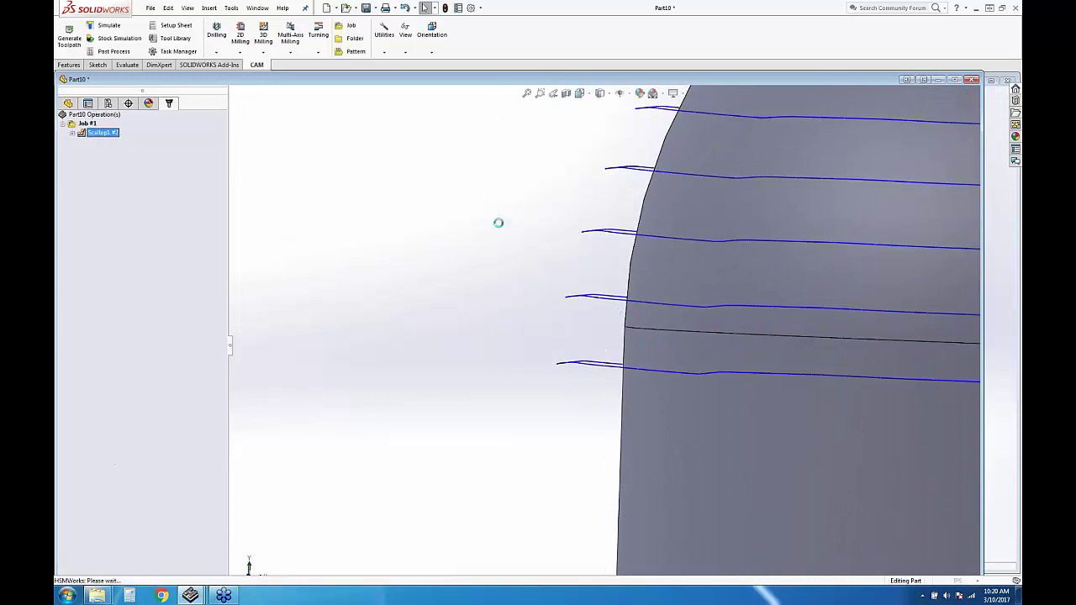
# Set Scallop1's tolerance to 0.0002 in and regenerate the toolpath
pyautogui.moveTo(104, 184); pyautogui.dragTo(71, 188)
pyautogui.write('.00')
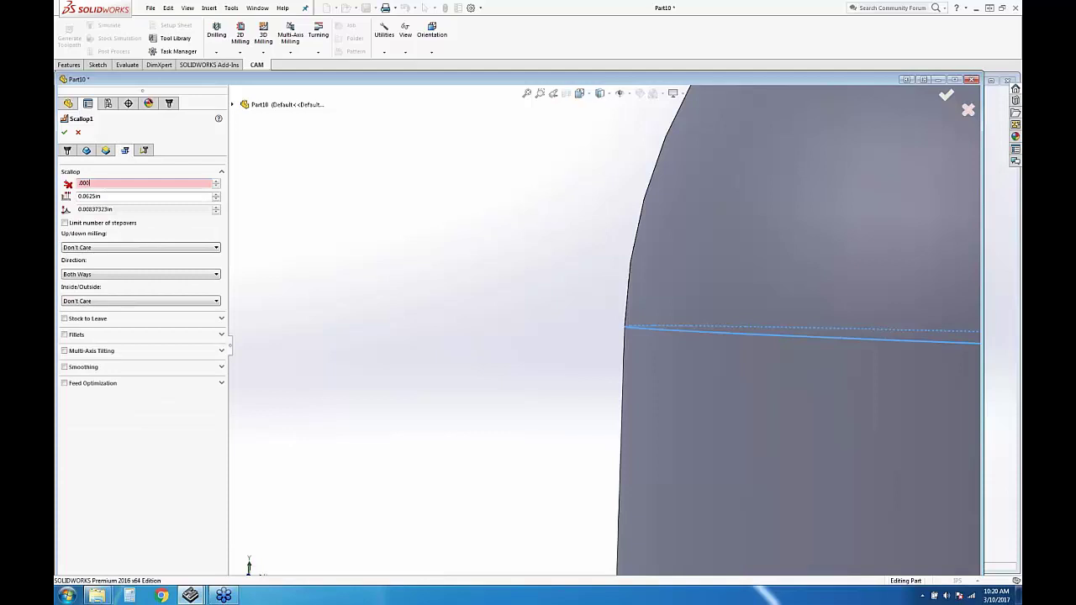
pyautogui.write('02')
pyautogui.press('Tab')
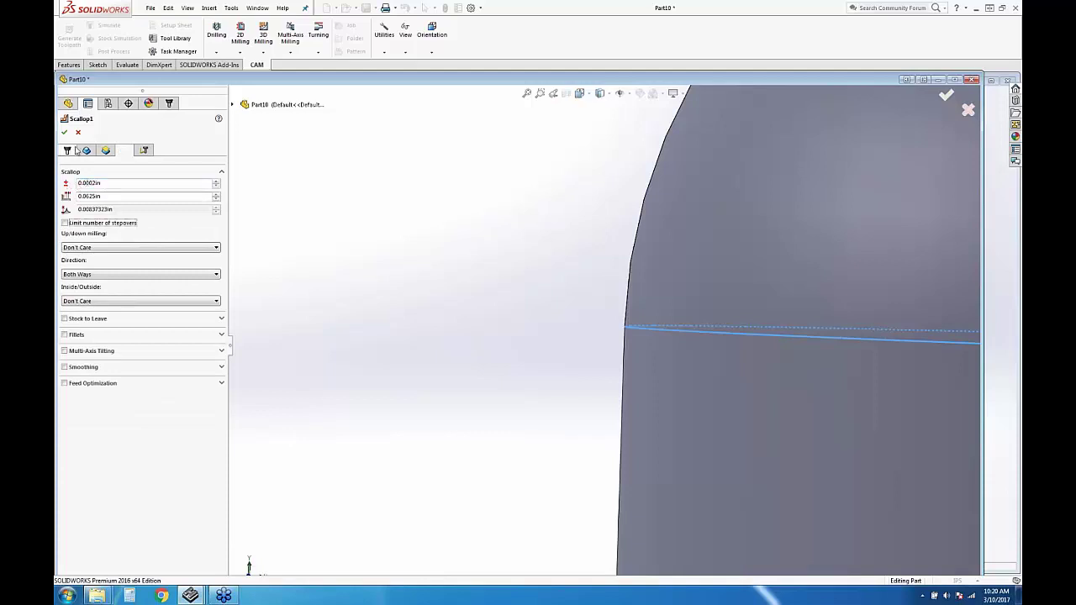
pyautogui.click(64, 132)
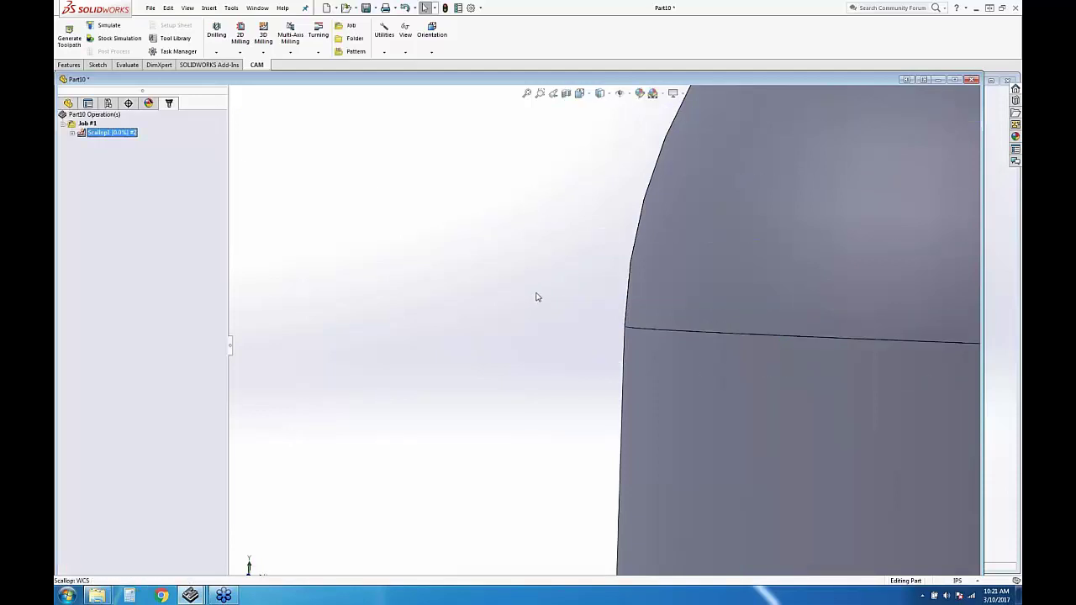
# Simulate the tighter-tolerance toolpath and inspect the ball-end tool up close where it meets the boundary edge
pyautogui.moveTo(538, 298)
pyautogui.mouseDown(button='middle')
pyautogui.moveTo(538, 322)
pyautogui.moveTo(591, 353)
pyautogui.mouseUp(button='middle')
pyautogui.scroll(5, 591, 353)
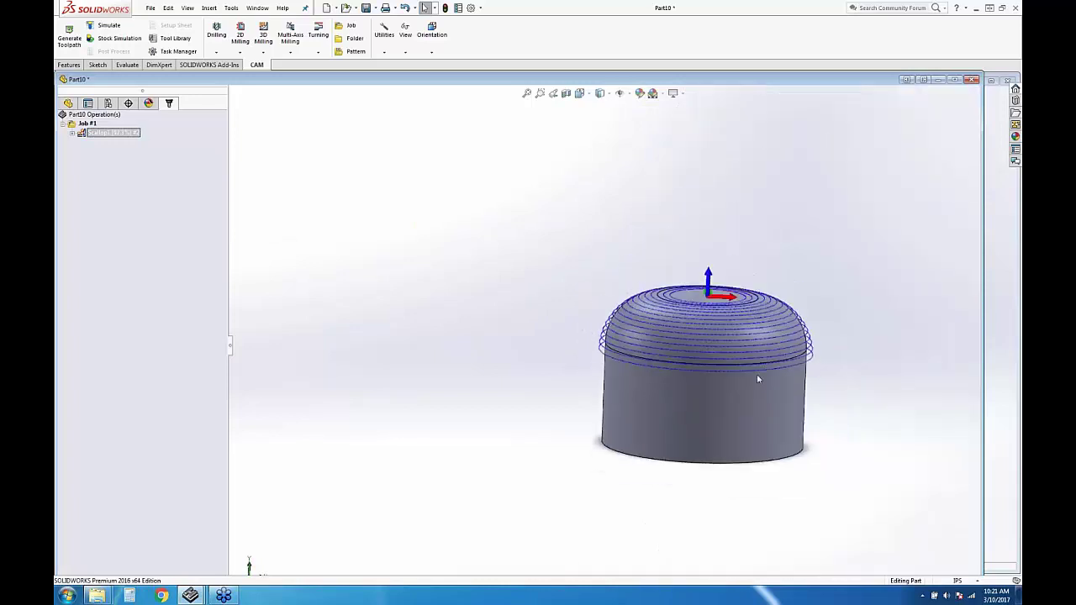
pyautogui.scroll(-6, 721, 370)
pyautogui.moveTo(662, 346); pyautogui.dragTo(504, 313, button='middle')
pyautogui.scroll(4, 454, 291)
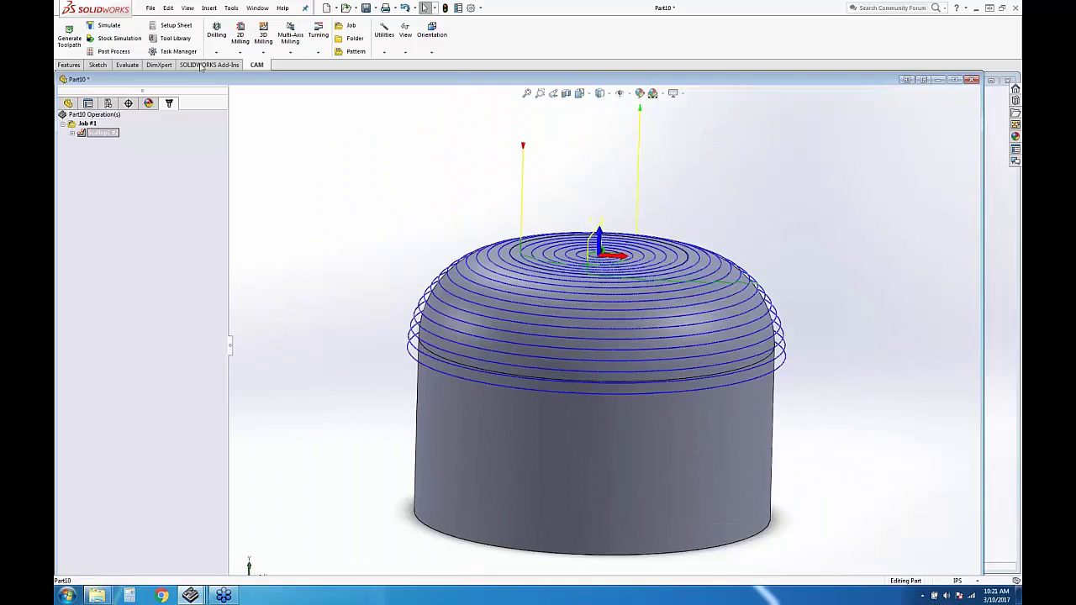
pyautogui.click(108, 26)
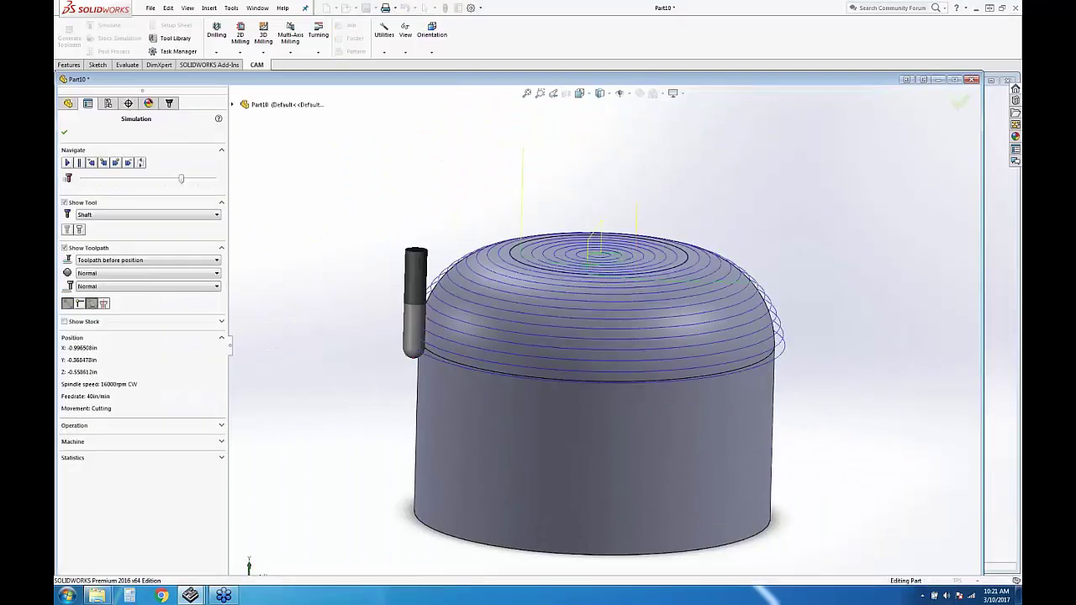
pyautogui.scroll(-5, 437, 355)
pyautogui.scroll(-3, 442, 351)
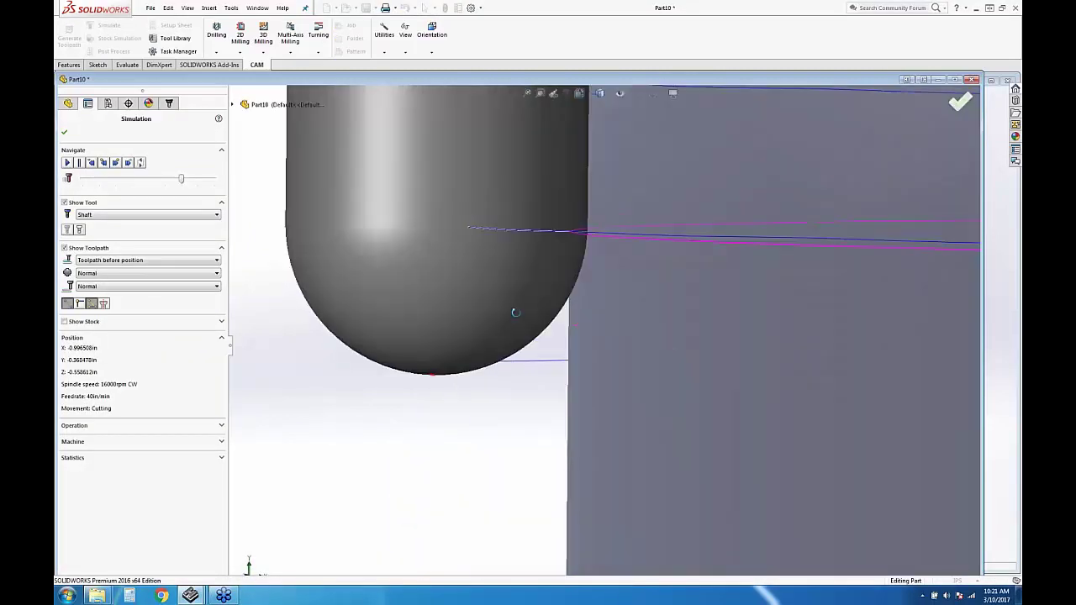
# Examine the simulated passes over the whole dome and flat top, and close the simulation
pyautogui.scroll(8, 505, 308)
pyautogui.moveTo(723, 362); pyautogui.dragTo(732, 446, button='middle')
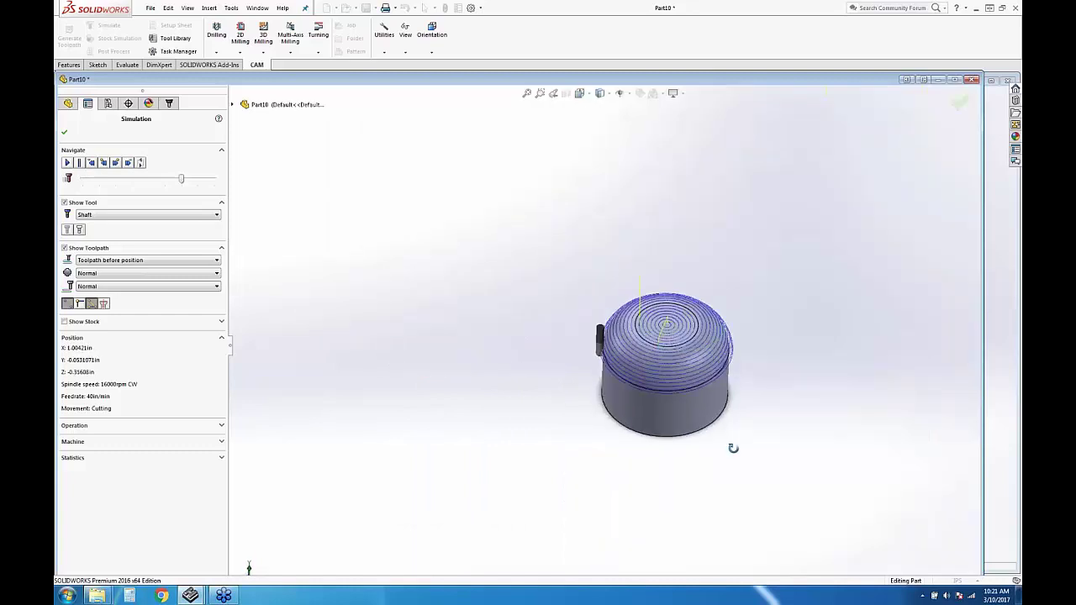
pyautogui.scroll(-5, 670, 314)
pyautogui.scroll(3, 574, 495)
pyautogui.scroll(-5, 565, 438)
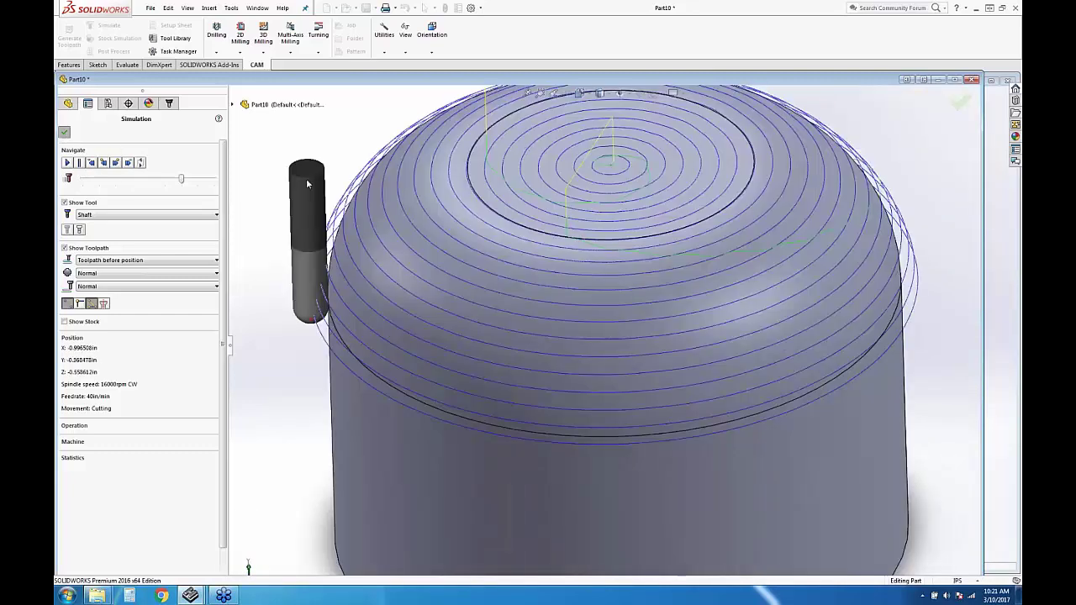
pyautogui.click(64, 132)
# Edit Scallop1 to limit machining to slopes between 0.1 and 90 degrees, and regenerate the toolpath
pyautogui.rightClick(103, 132)
pyautogui.click(185, 214)
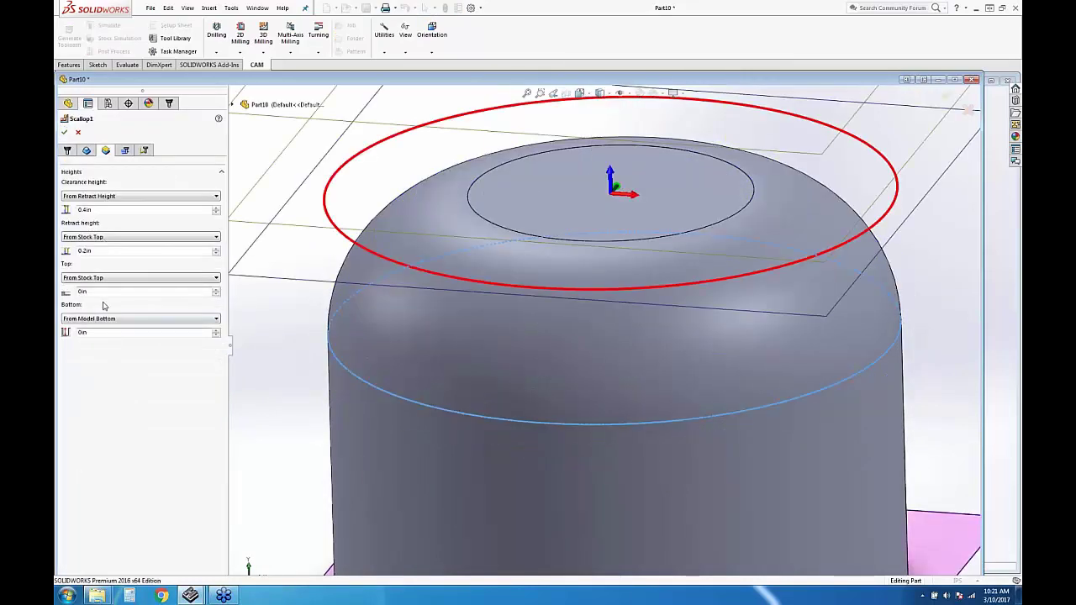
pyautogui.click(85, 277)
pyautogui.click(84, 287)
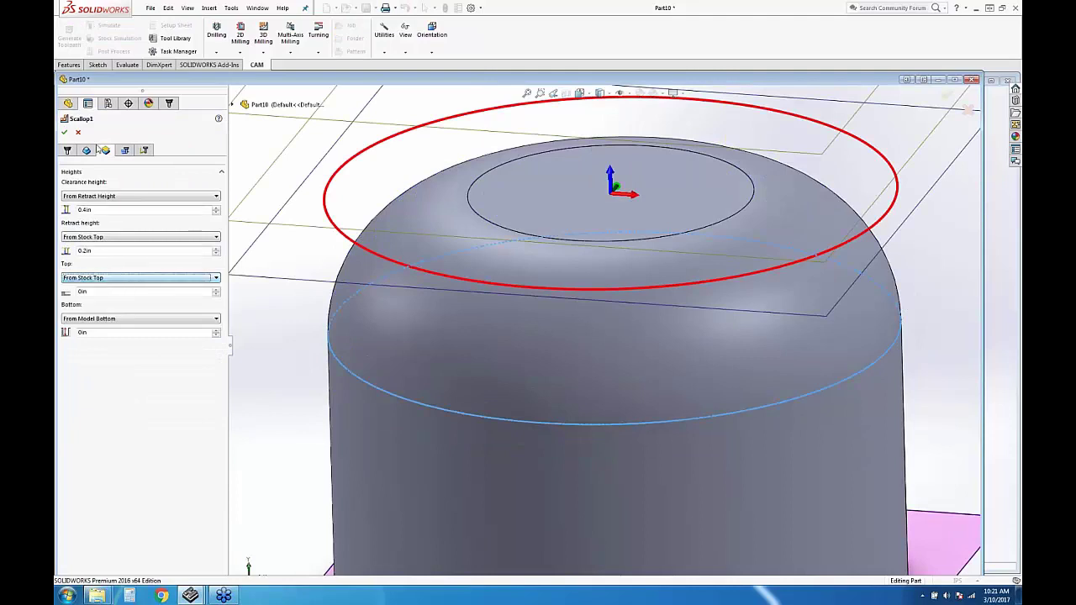
pyautogui.scroll(-3, 76, 336)
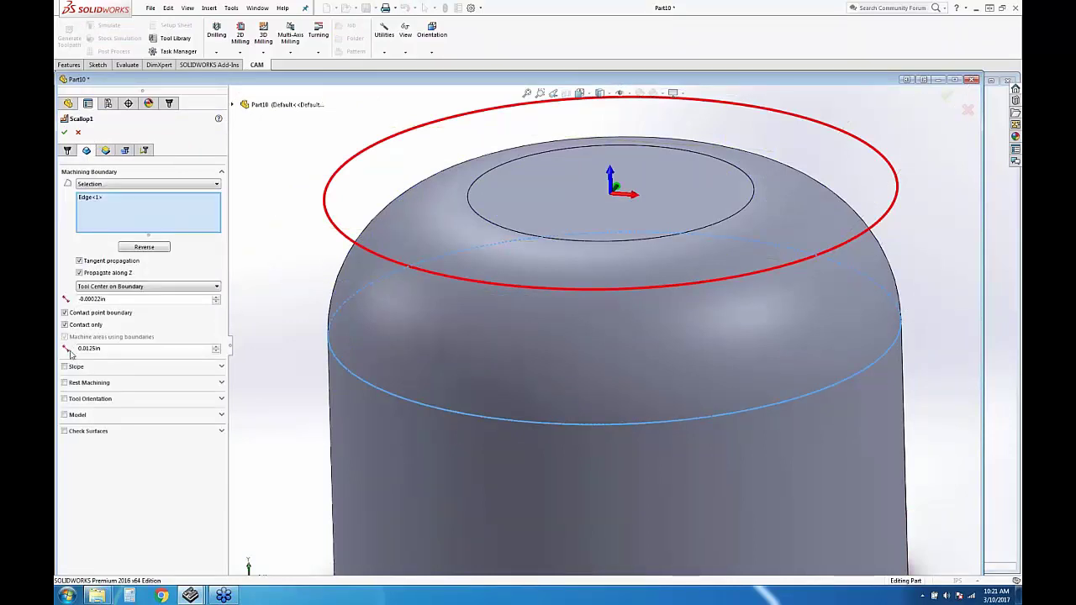
pyautogui.click(64, 366)
pyautogui.write('5')
pyautogui.press('Return')
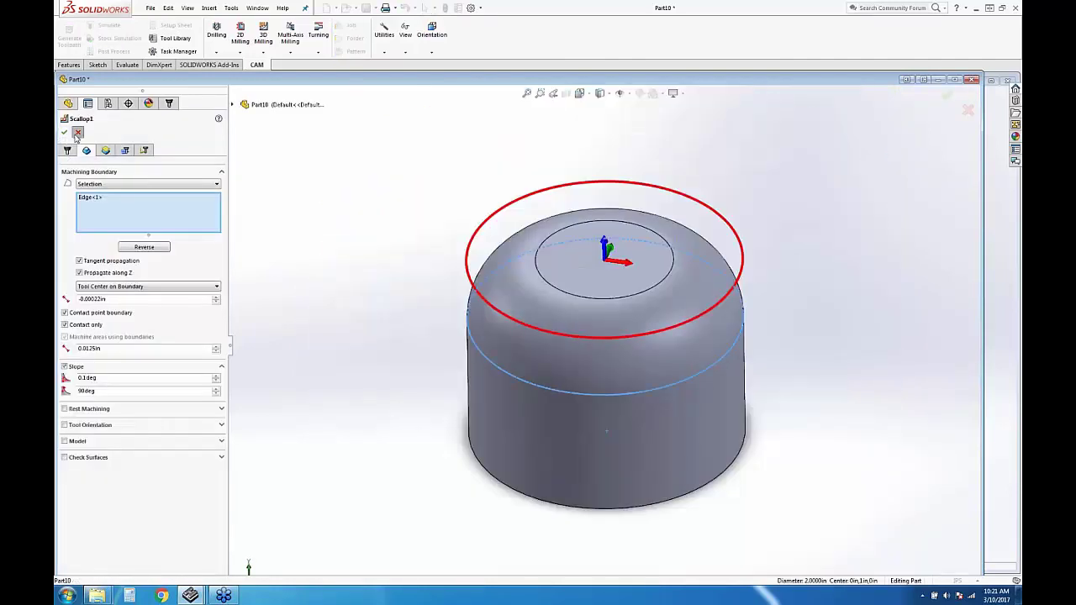
pyautogui.click(79, 131)
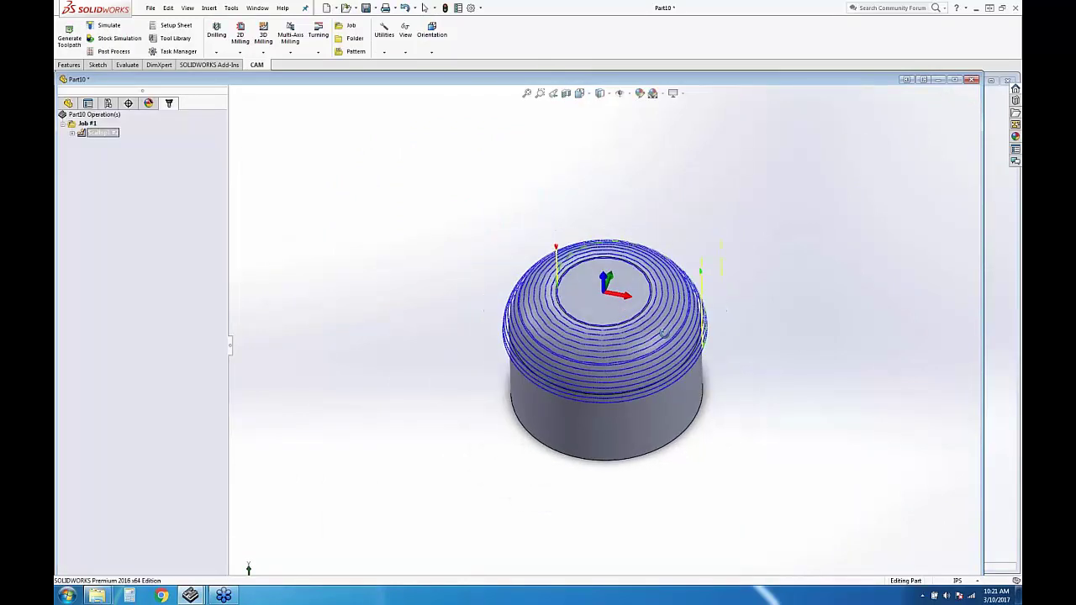
# Examine the slope-limited toolpath around the flat top face and the rounded edge
pyautogui.scroll(-4, 660, 307)
pyautogui.scroll(4, 573, 336)
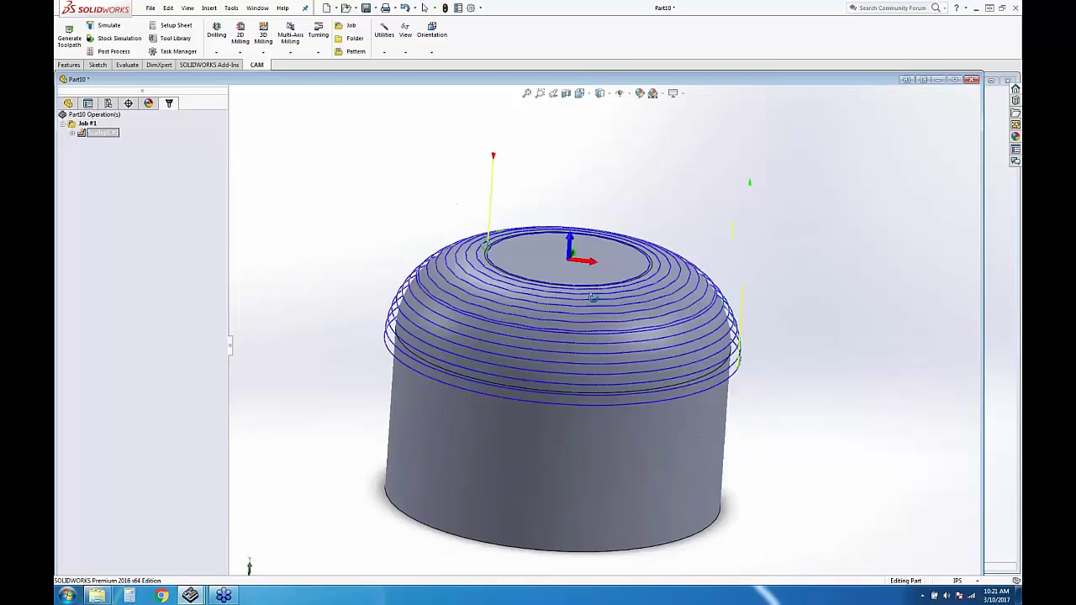
pyautogui.moveTo(574, 336); pyautogui.dragTo(577, 364, button='middle')
pyautogui.scroll(-3, 576, 363)
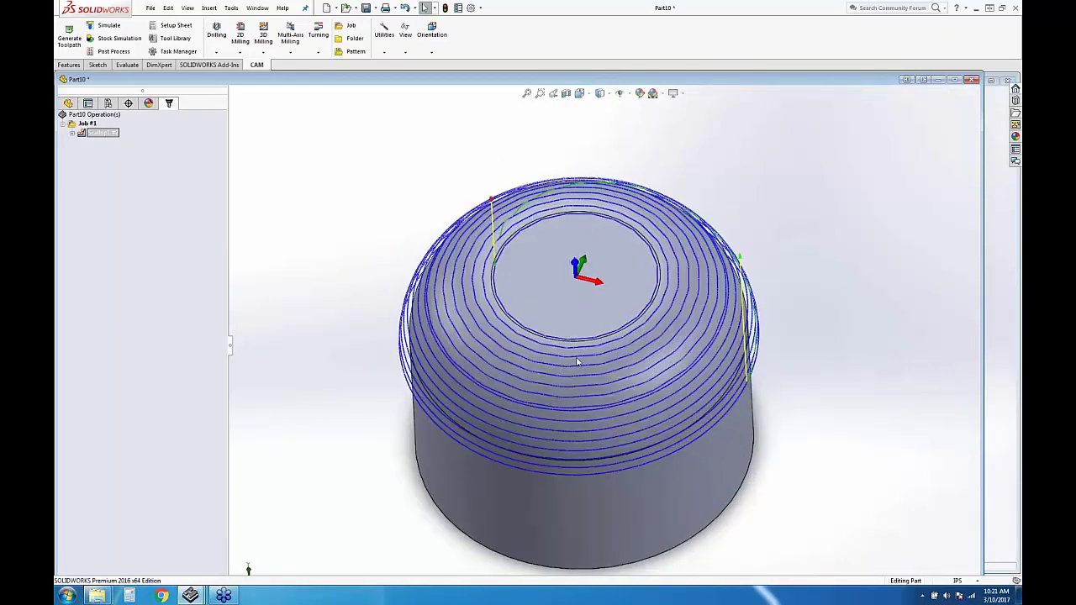
pyautogui.scroll(3, 576, 363)
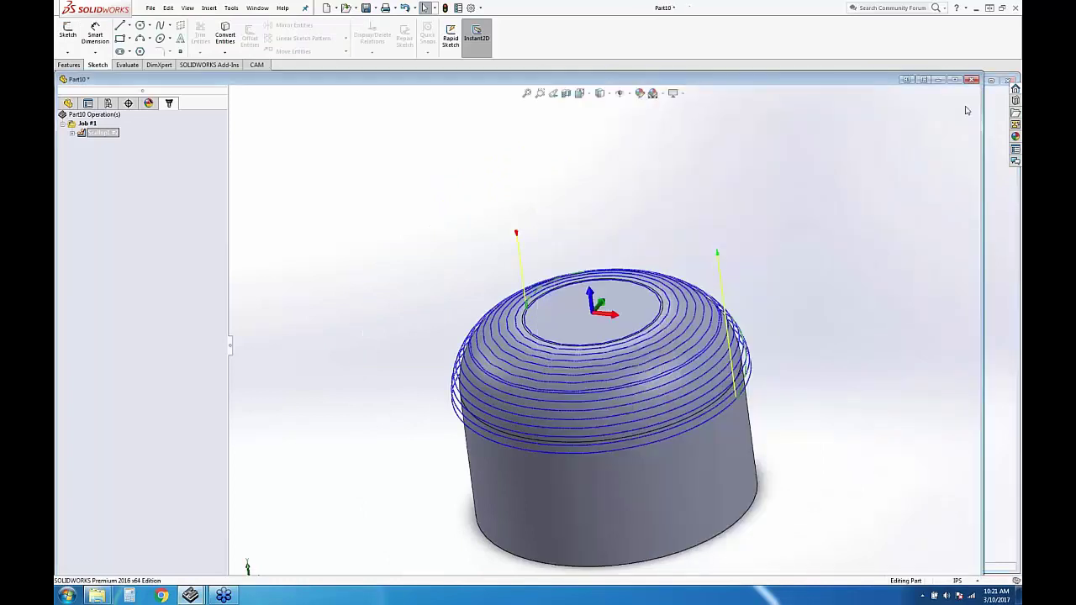
# Maximize the Part10 document and inspect the scallop passes along the side of the dome
pyautogui.click(1008, 82)
pyautogui.click(538, 309)
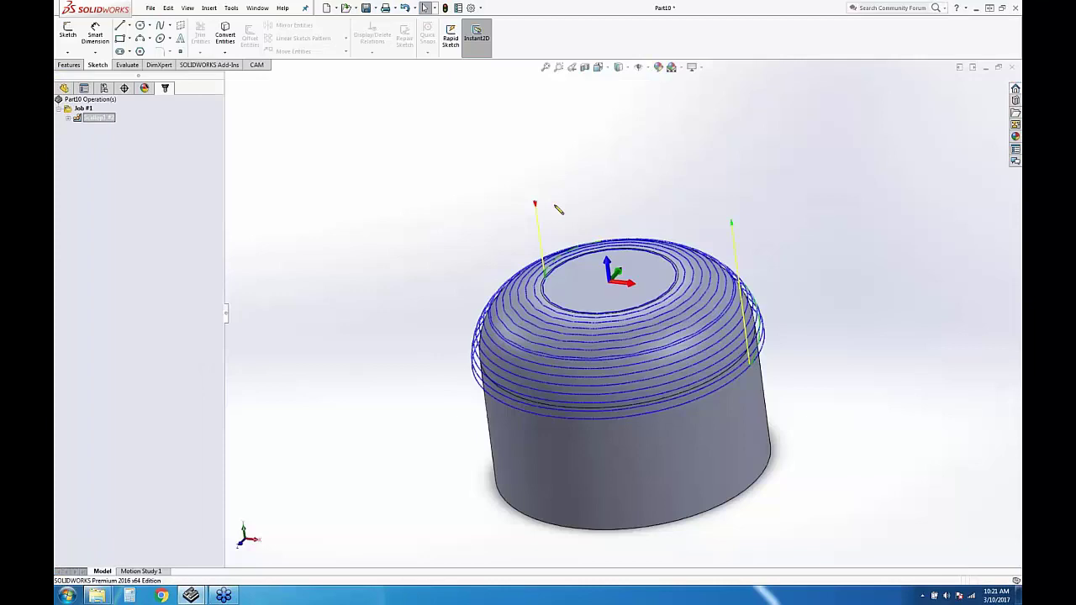
pyautogui.scroll(-3, 572, 371)
pyautogui.scroll(1, 568, 378)
pyautogui.moveTo(567, 406); pyautogui.dragTo(545, 357, button='middle')
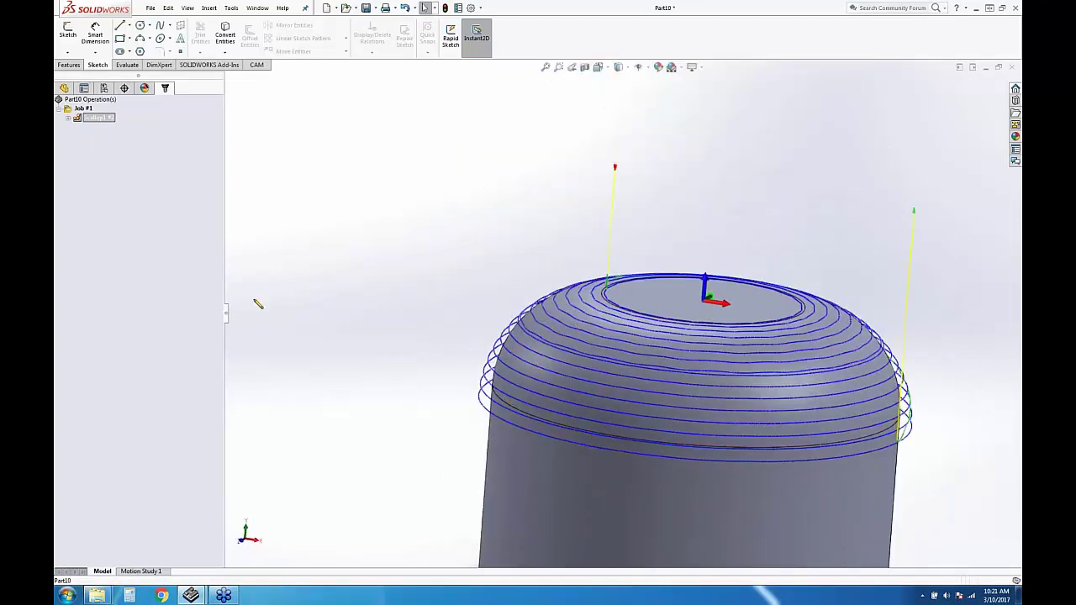
# Turn off the slope limit in Scallop1 and regenerate the toolpath
pyautogui.scroll(-3, 597, 342)
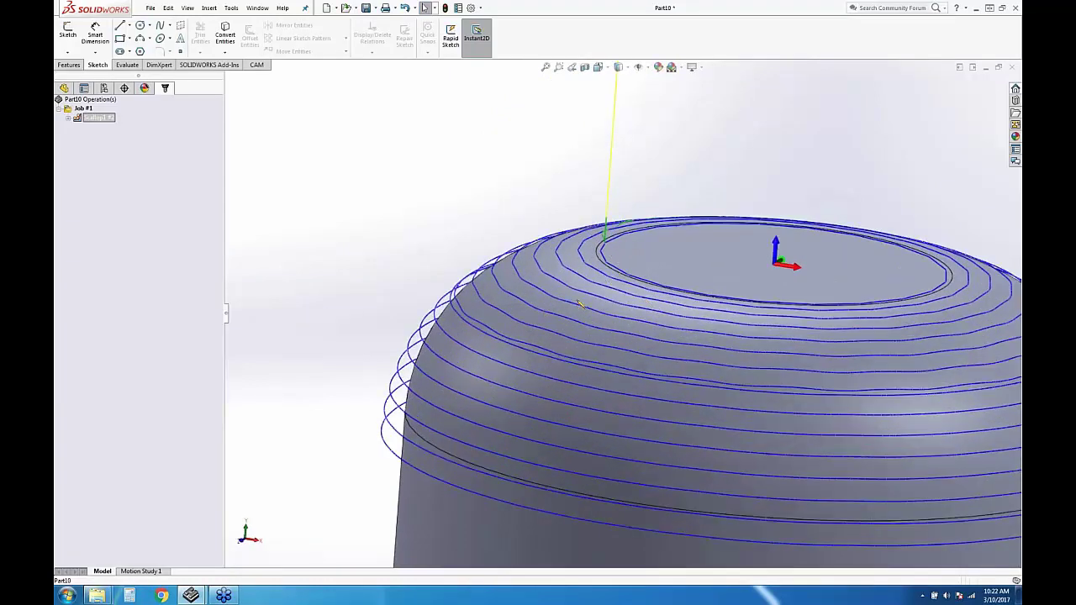
pyautogui.scroll(4, 645, 306)
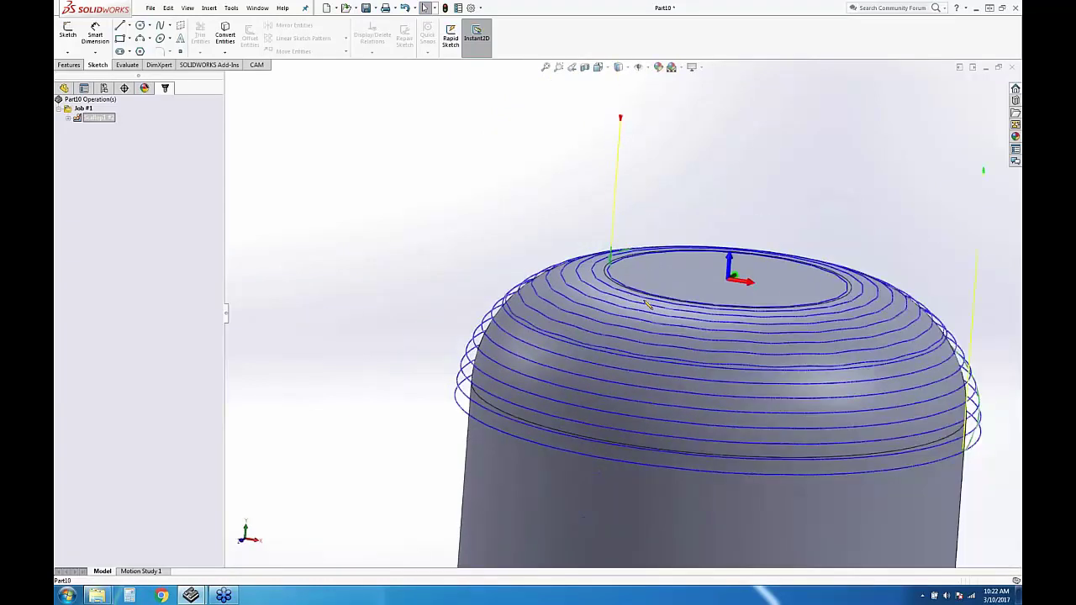
pyautogui.scroll(-2, 643, 350)
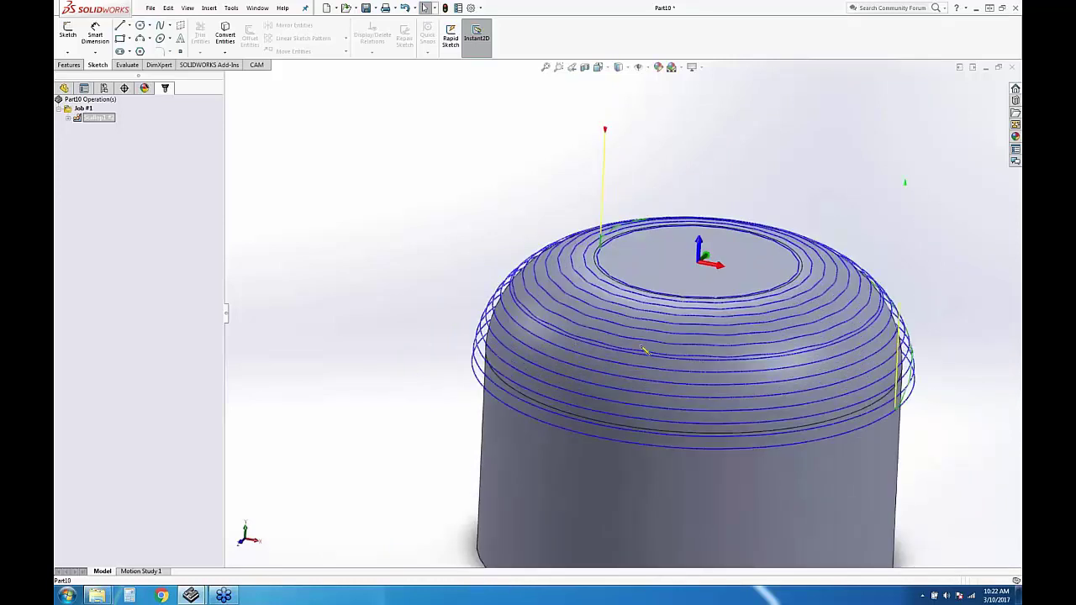
pyautogui.rightClick(99, 117)
pyautogui.click(135, 126)
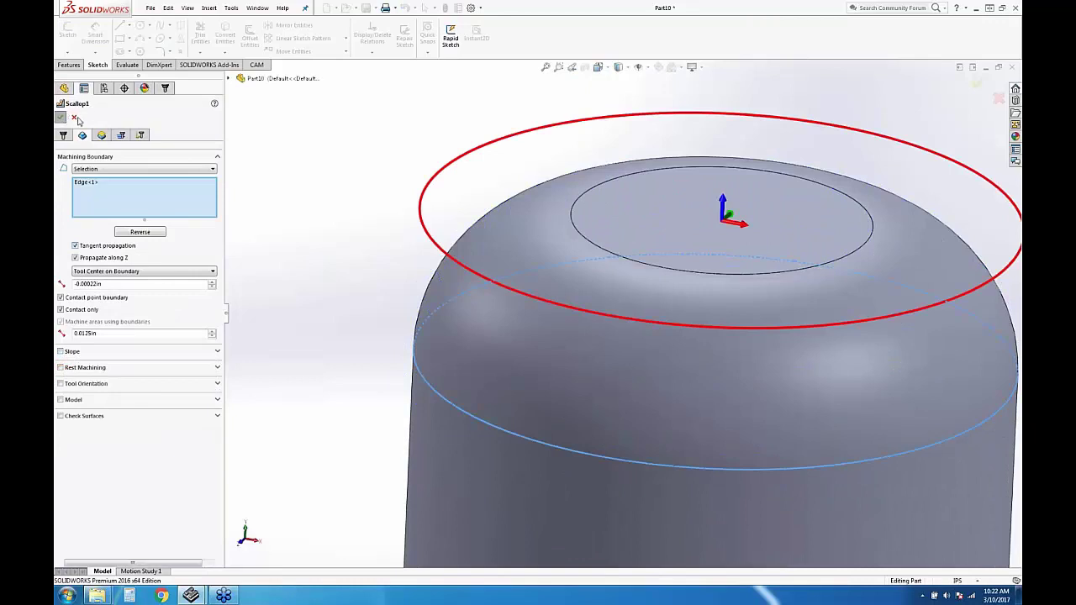
pyautogui.click(75, 118)
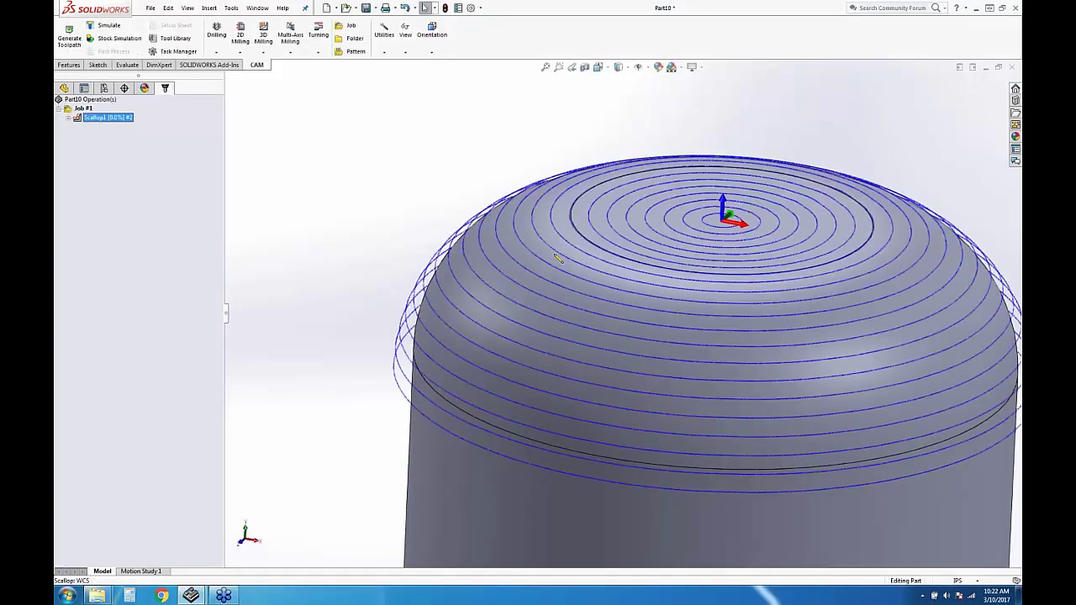
# Examine the regenerated scallop passes across the flat top face and the rounded edge of the dome
pyautogui.moveTo(597, 215); pyautogui.dragTo(595, 242, button='middle')
pyautogui.scroll(-3, 723, 326)
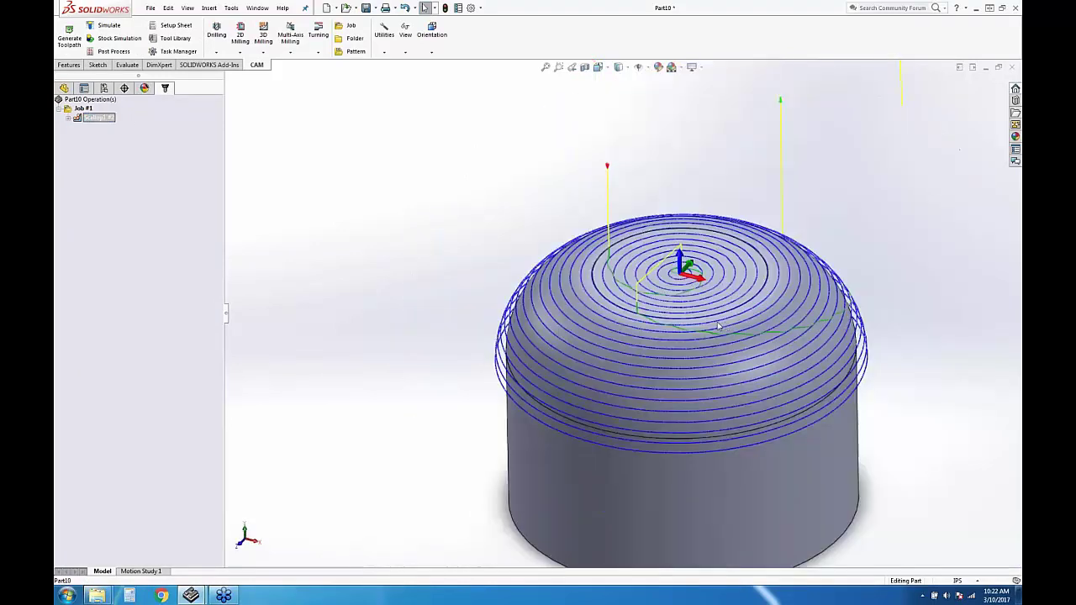
pyautogui.scroll(1, 718, 326)
pyautogui.scroll(-3, 718, 326)
pyautogui.scroll(1, 613, 319)
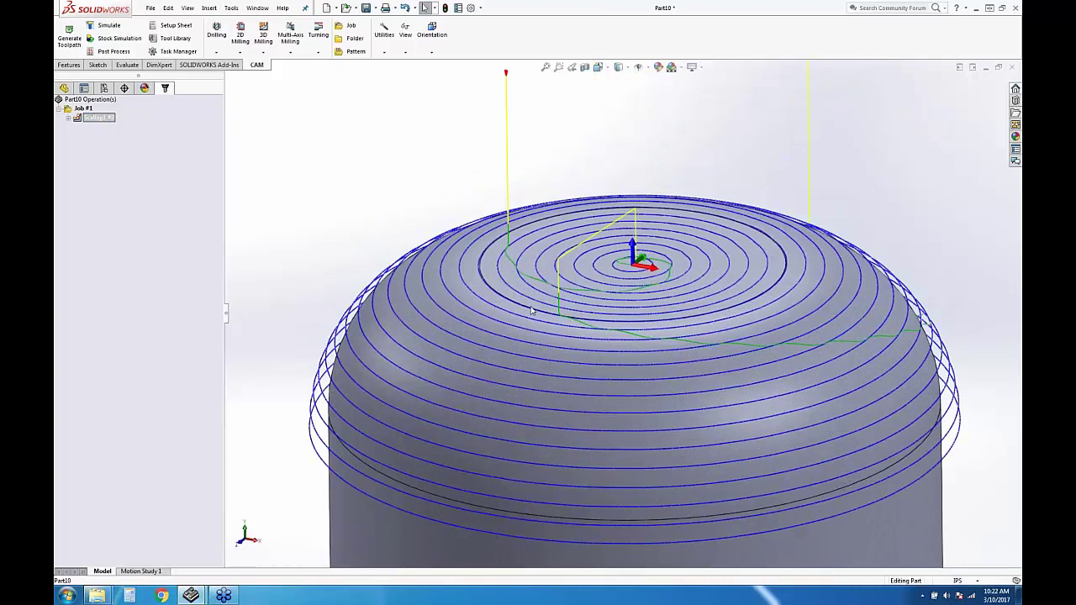
pyautogui.scroll(3, 531, 311)
# Add the flat top face to Scallop1's machining boundary selection alongside the existing edge, and regenerate the toolpath
pyautogui.rightClick(106, 117)
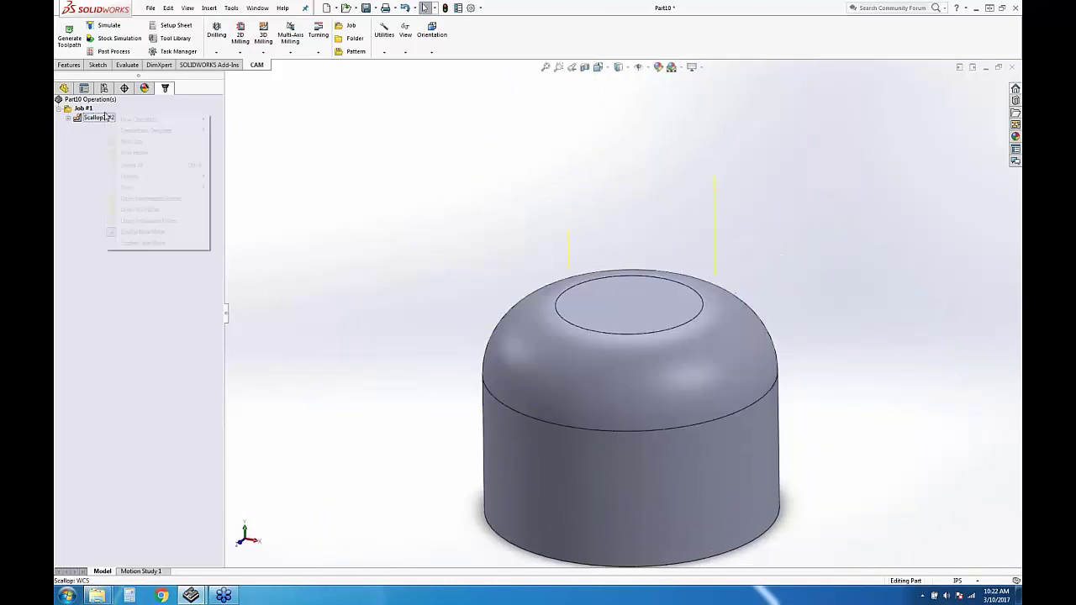
pyautogui.rightClick(106, 117)
pyautogui.click(174, 233)
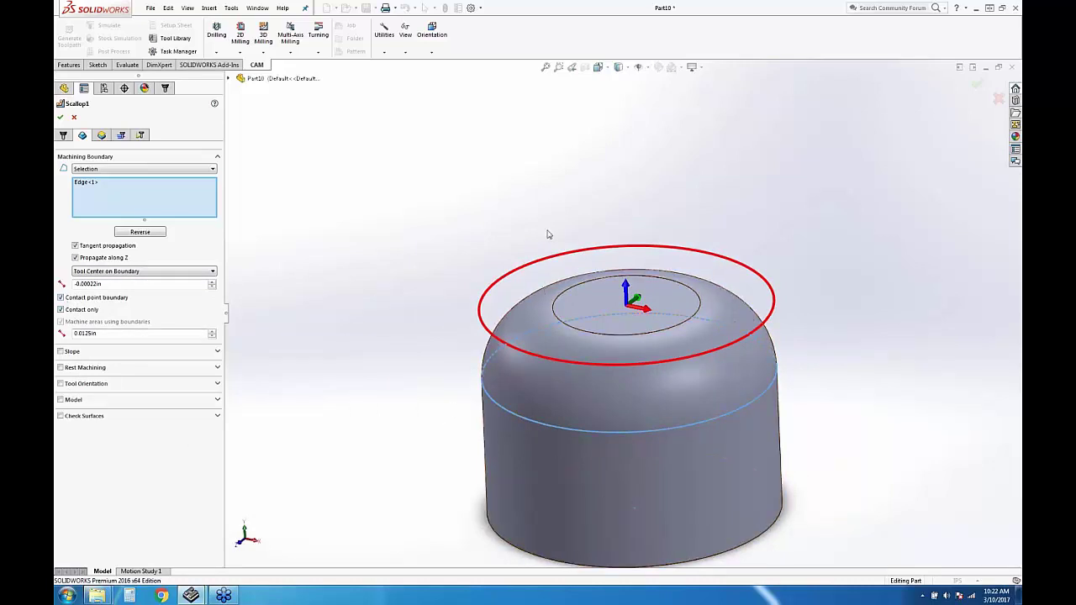
pyautogui.moveTo(633, 235); pyautogui.dragTo(616, 267, button='middle')
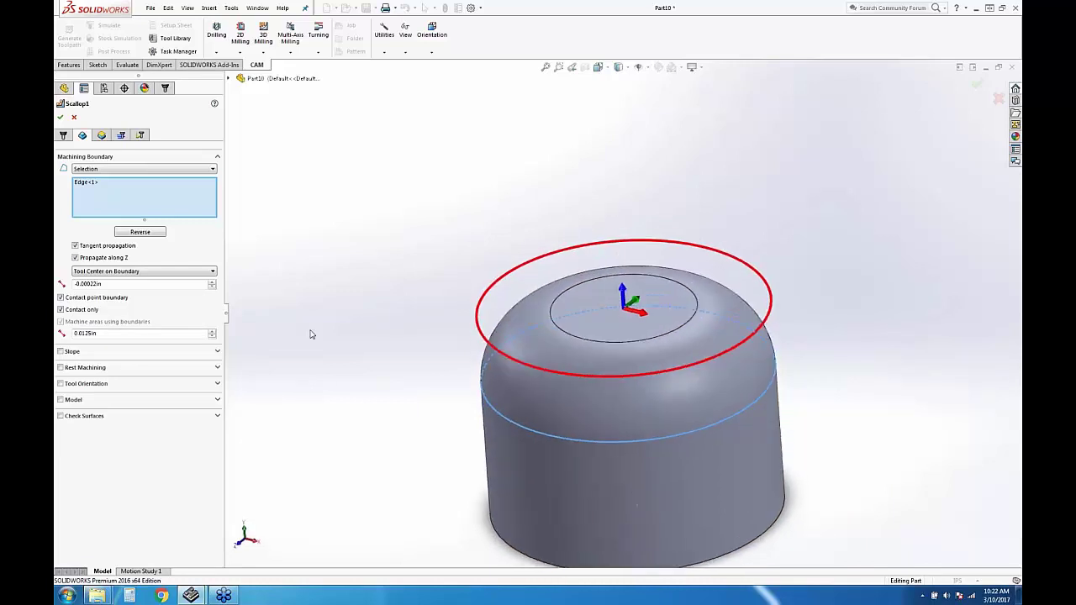
pyautogui.click(133, 332)
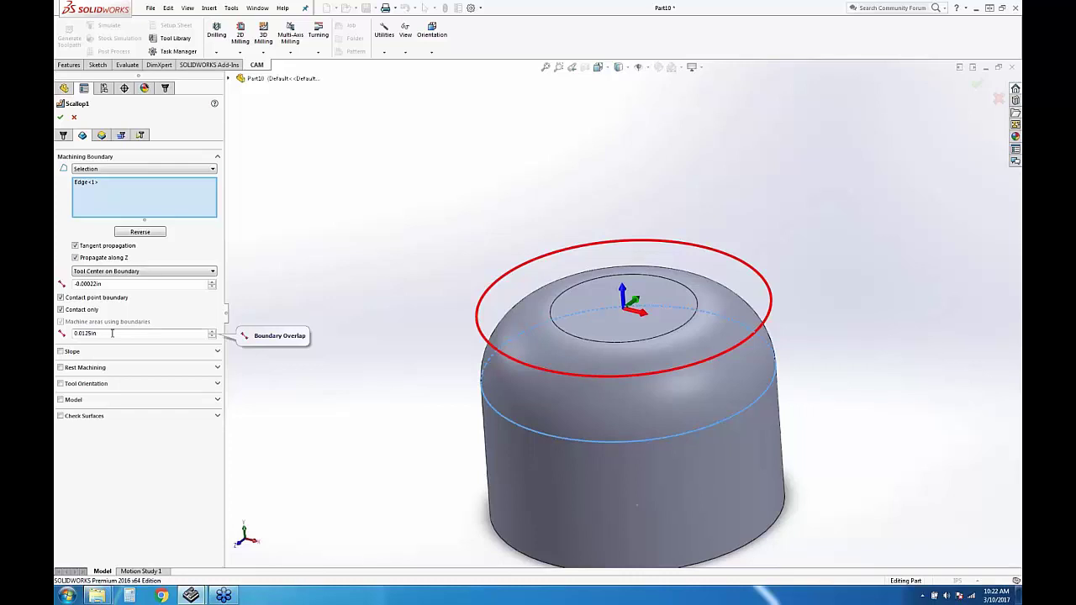
pyautogui.moveTo(533, 339); pyautogui.dragTo(542, 317, button='middle')
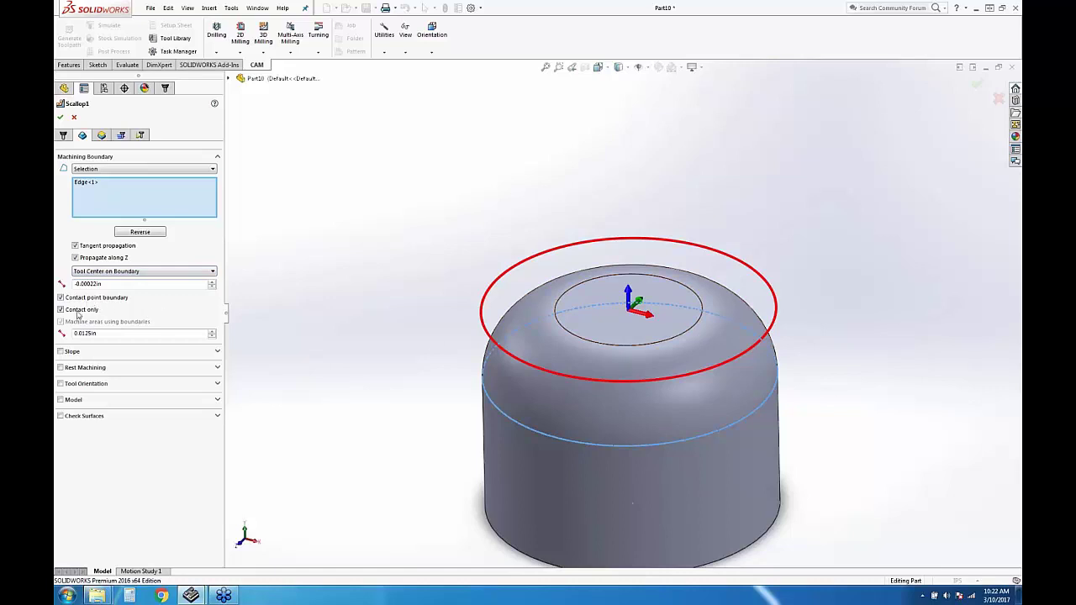
pyautogui.scroll(-2, 477, 310)
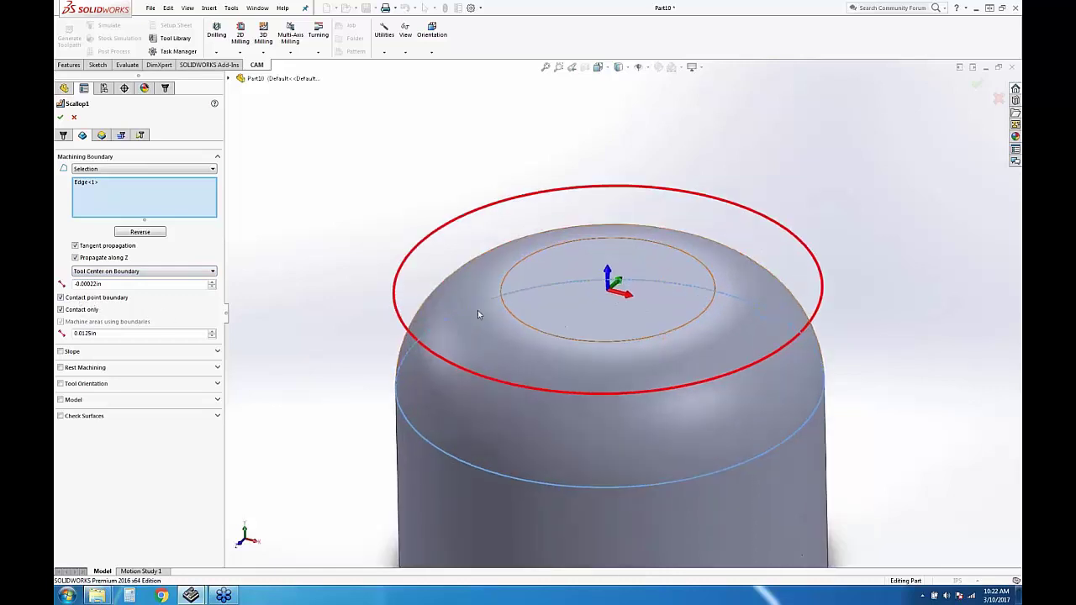
pyautogui.click(558, 312)
pyautogui.click(60, 119)
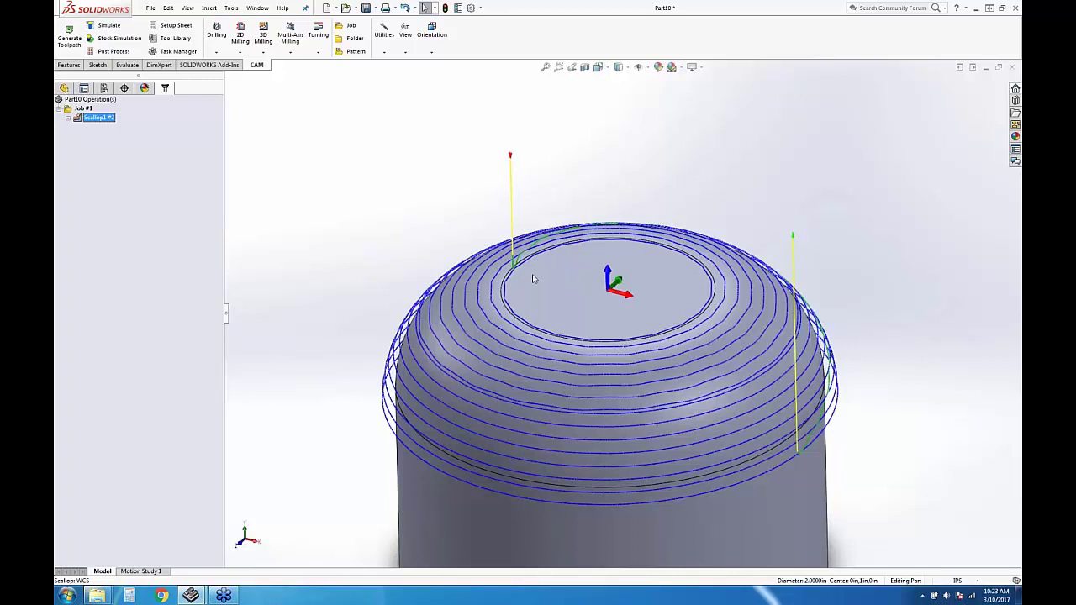
# Edit Scallop1 and set the machining boundary's additional offset to 0.1 in
pyautogui.rightClick(95, 120)
pyautogui.click(125, 127)
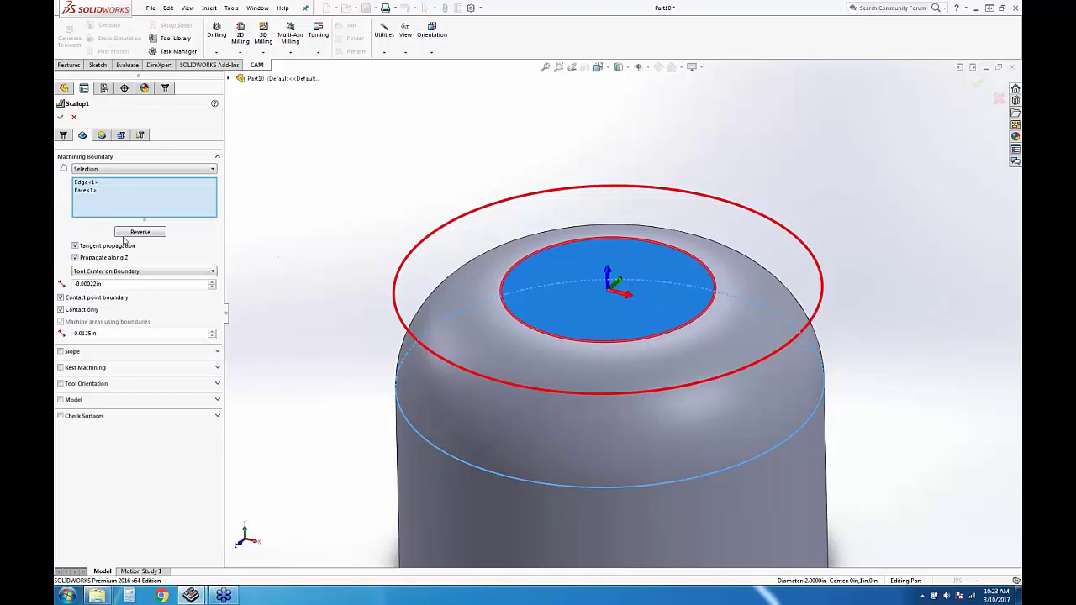
pyautogui.click(127, 283)
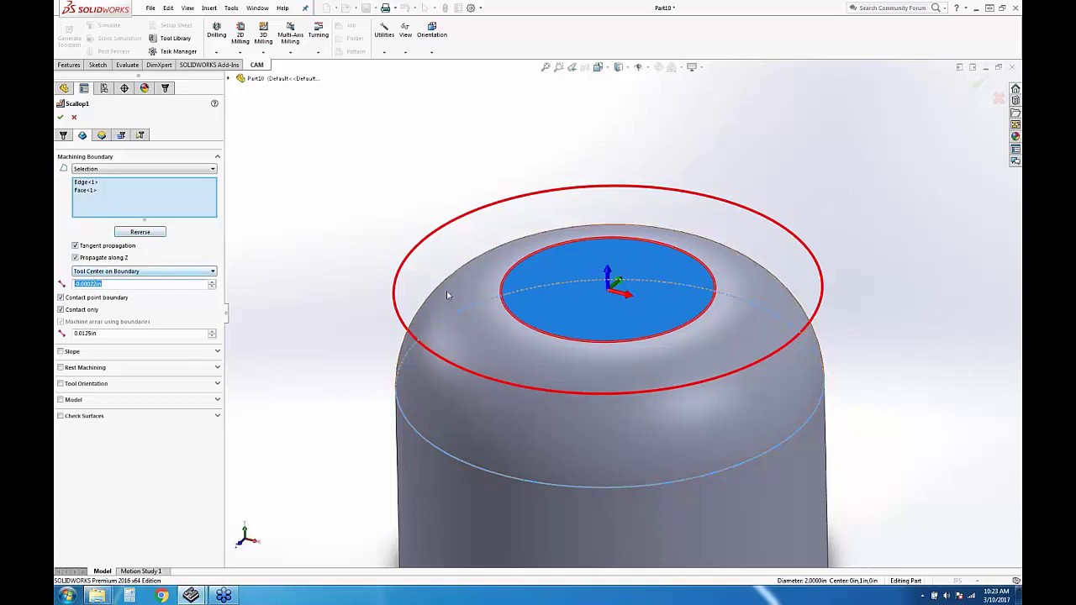
pyautogui.press('BackSpace')
pyautogui.write('.1')
pyautogui.press('Tab')
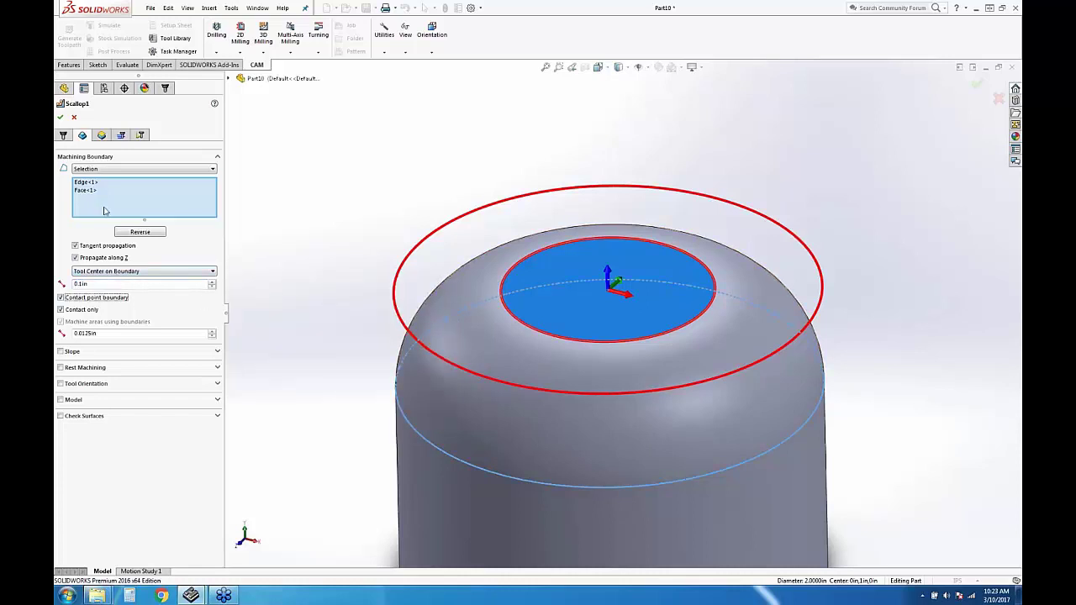
# Disable Contact point boundary, Contact only and Machine areas using boundaries for Scallop1, and regenerate the toolpath
pyautogui.press('space')
pyautogui.press('Tab')
pyautogui.press('space')
pyautogui.press('Tab')
pyautogui.press('space')
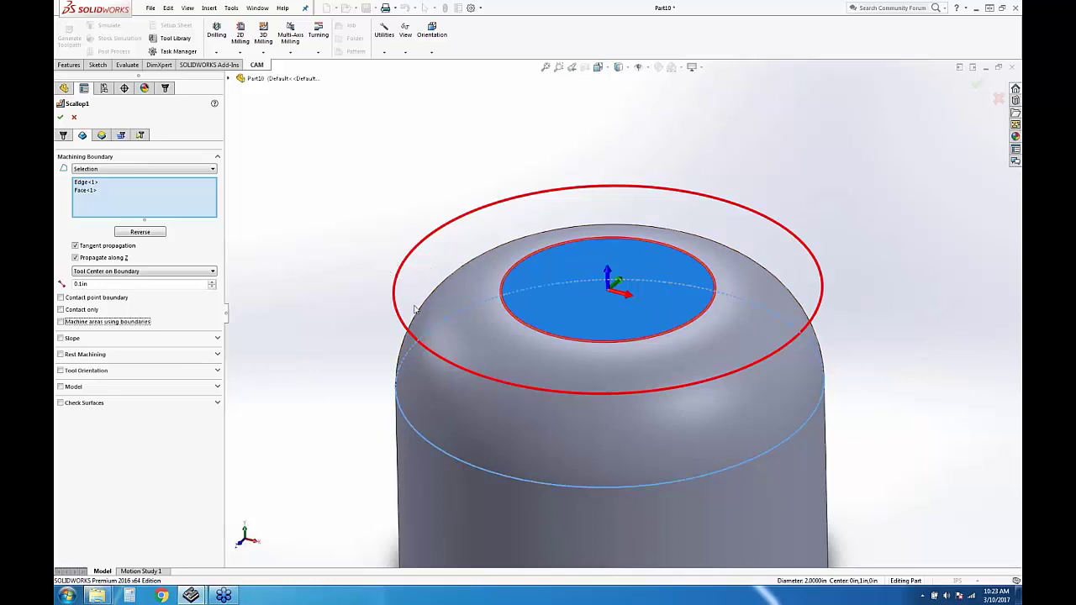
pyautogui.click(59, 116)
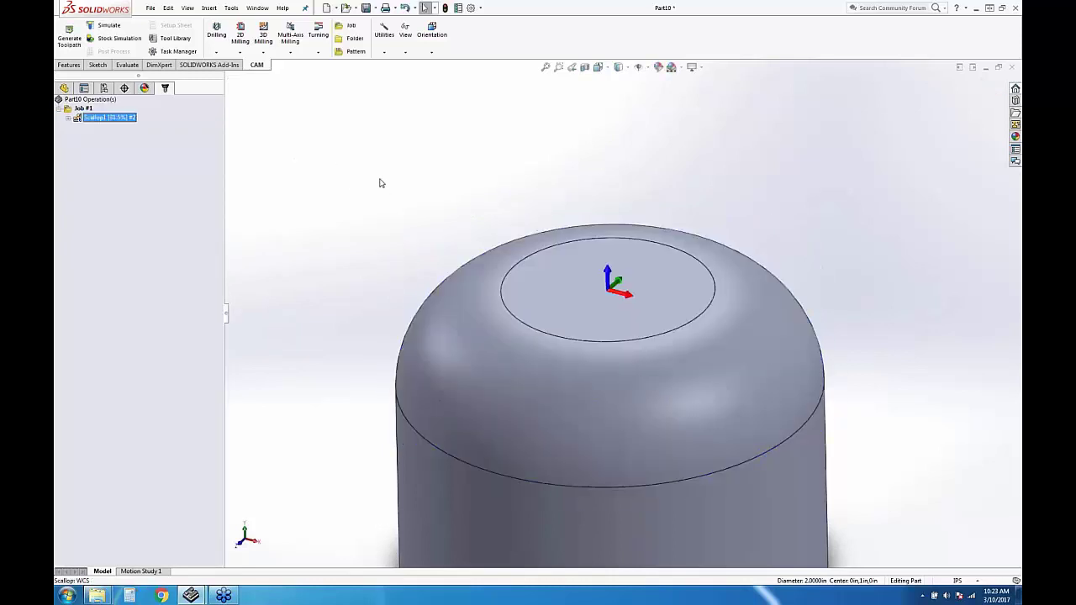
# Examine the offset-boundary toolpath around the flat top, the rounded edge and the cylinder's vertical wall
pyautogui.moveTo(430, 221); pyautogui.dragTo(643, 441, button='middle')
pyautogui.scroll(-4, 644, 441)
pyautogui.scroll(3, 682, 298)
pyautogui.moveTo(682, 298); pyautogui.dragTo(531, 146, button='middle')
pyautogui.scroll(-4, 535, 153)
pyautogui.scroll(4, 531, 146)
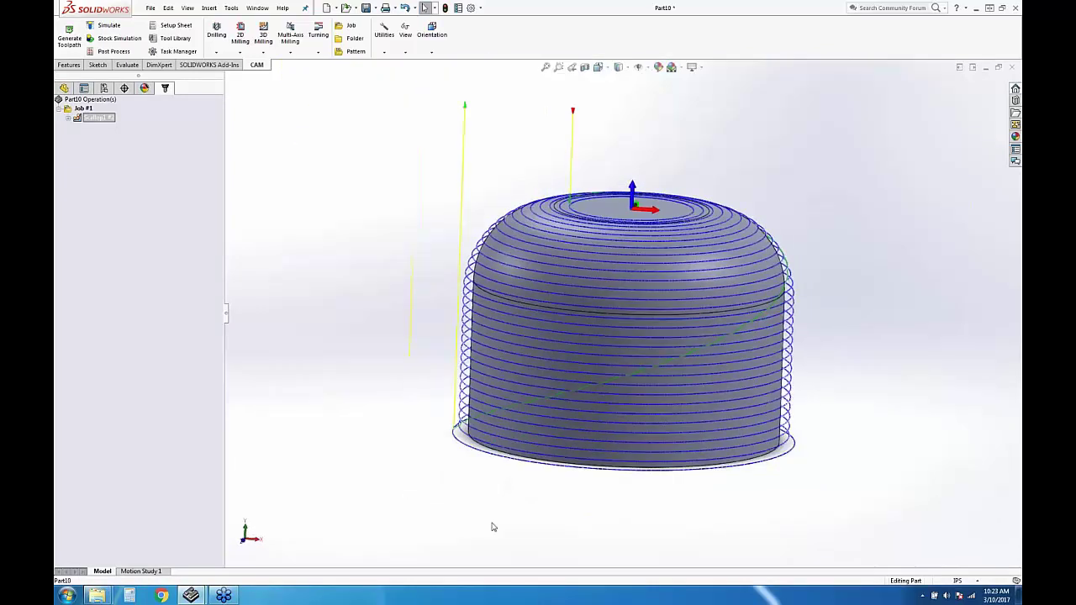
pyautogui.scroll(-5, 624, 367)
pyautogui.press('Escape')
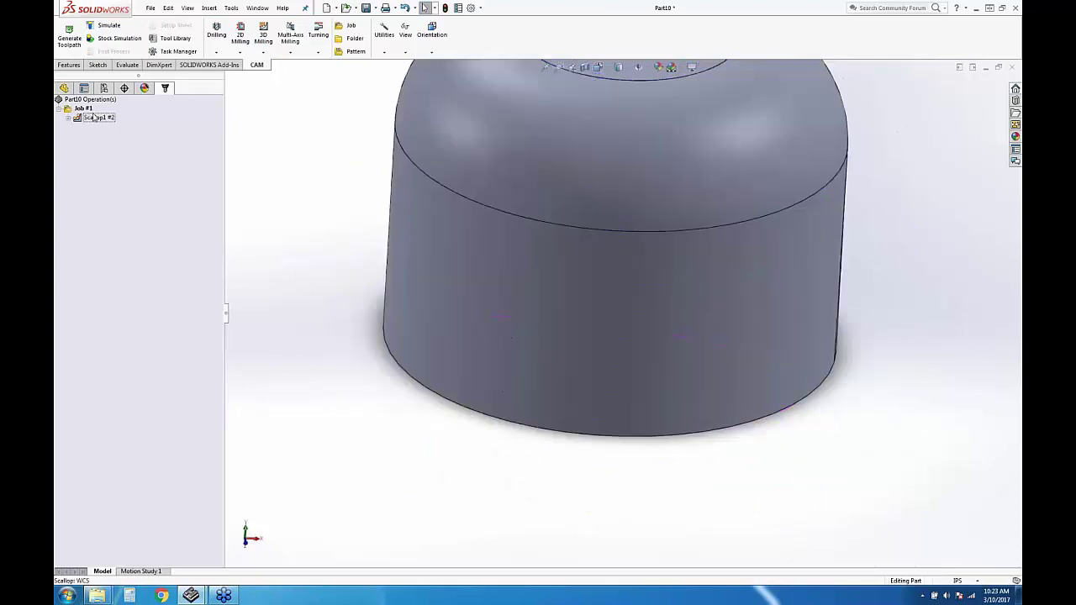
pyautogui.click(95, 118)
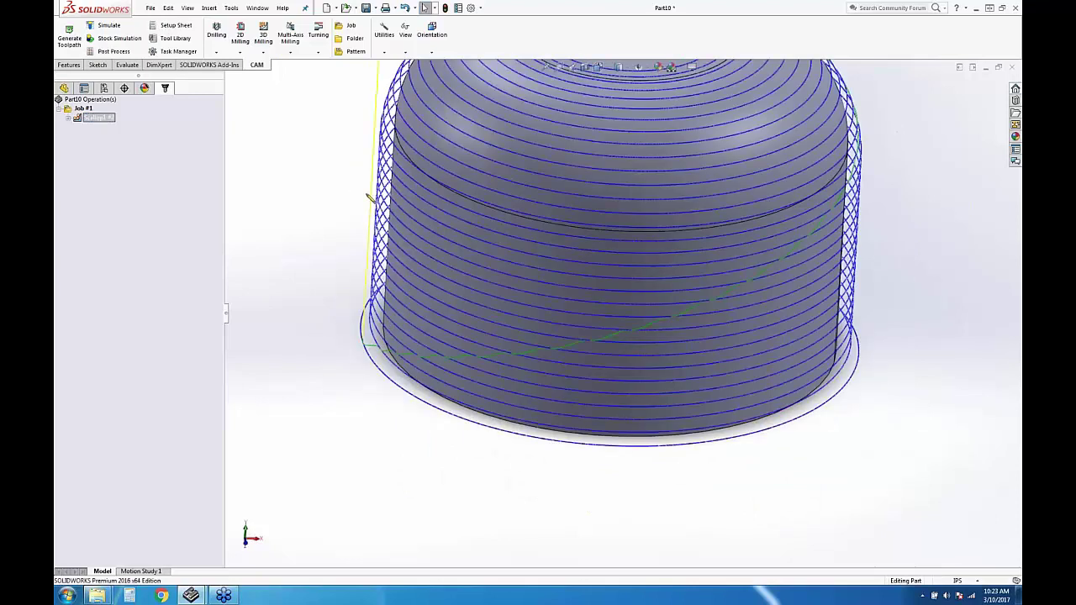
pyautogui.scroll(2, 425, 181)
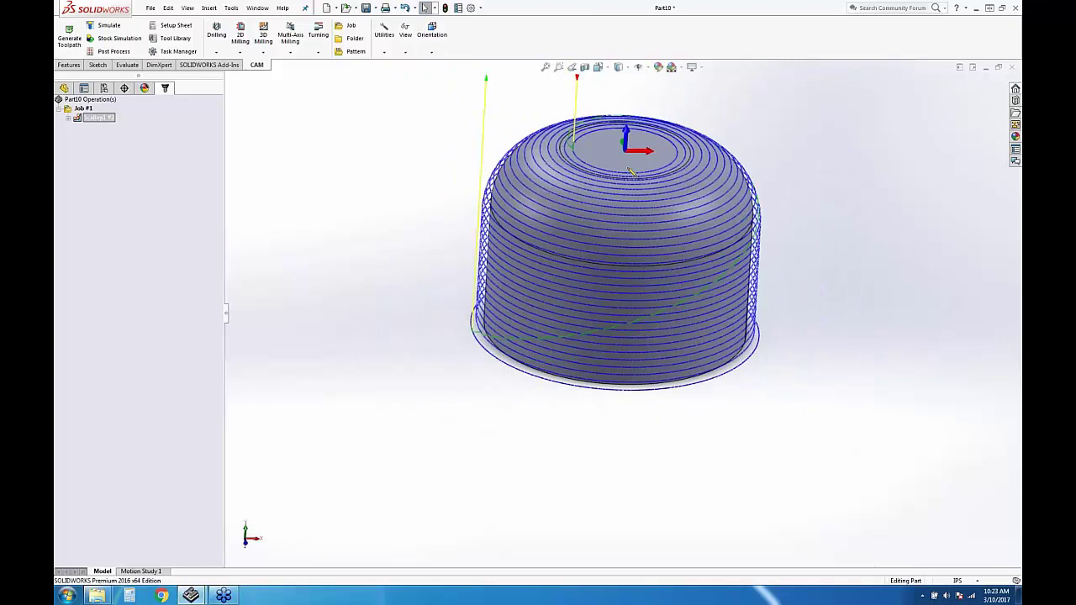
pyautogui.scroll(-1, 425, 182)
# Add the rounded face to Scallop1 as a check surface with Touch check surfaces enabled, and simulate the regenerated toolpath
pyautogui.doubleClick(109, 120)
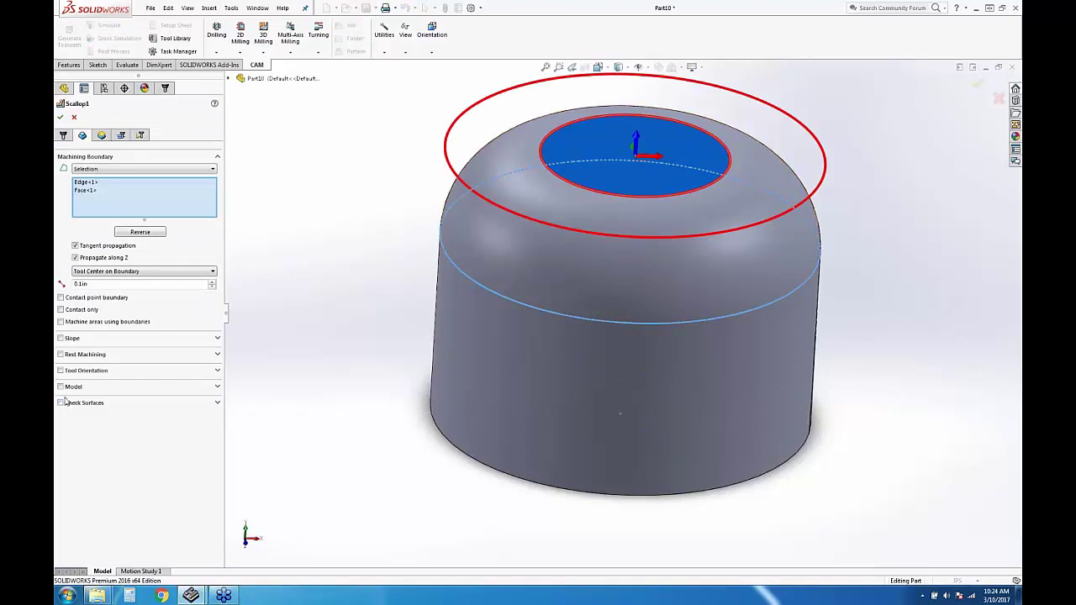
pyautogui.click(61, 403)
pyautogui.click(61, 476)
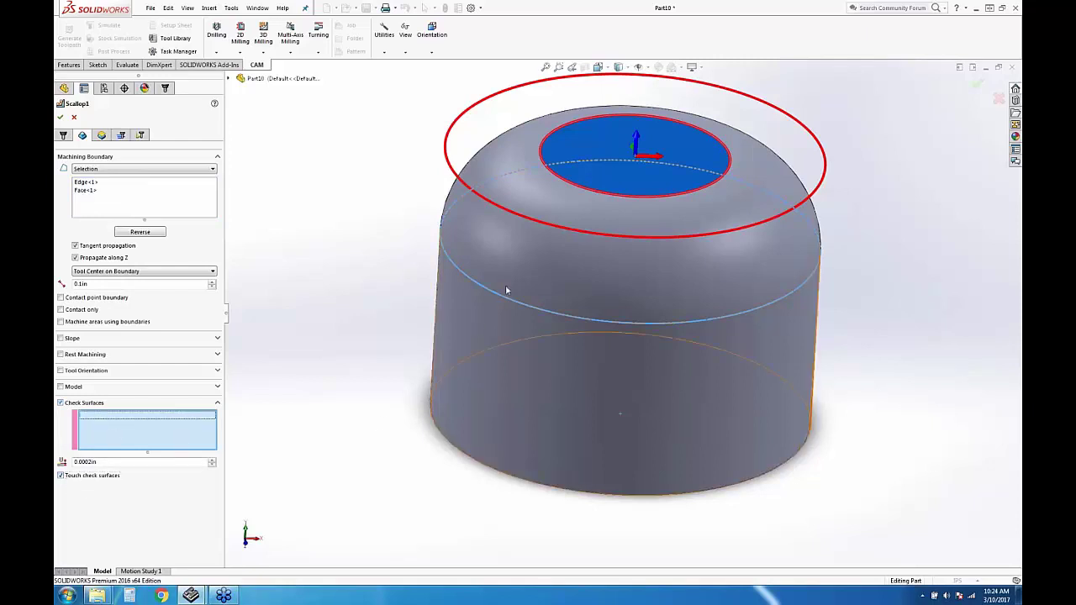
pyautogui.click(534, 268)
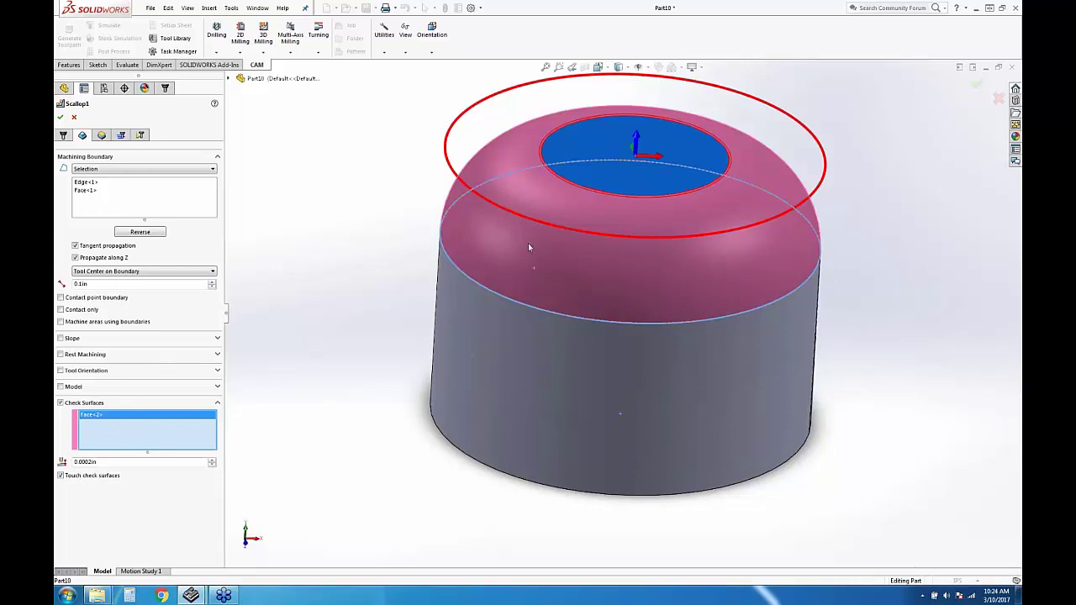
pyautogui.click(60, 118)
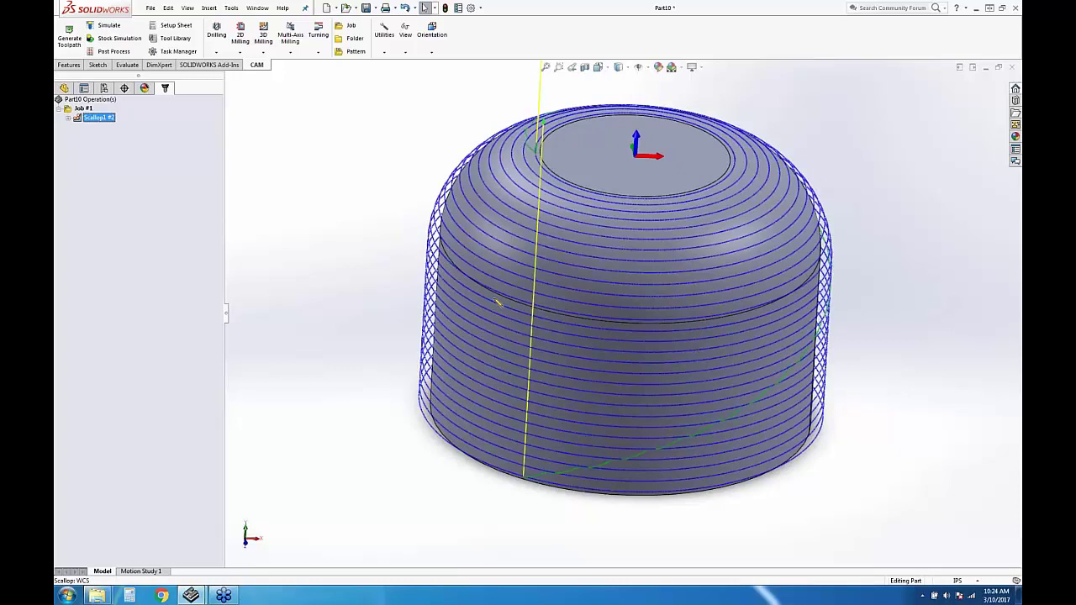
pyautogui.click(104, 25)
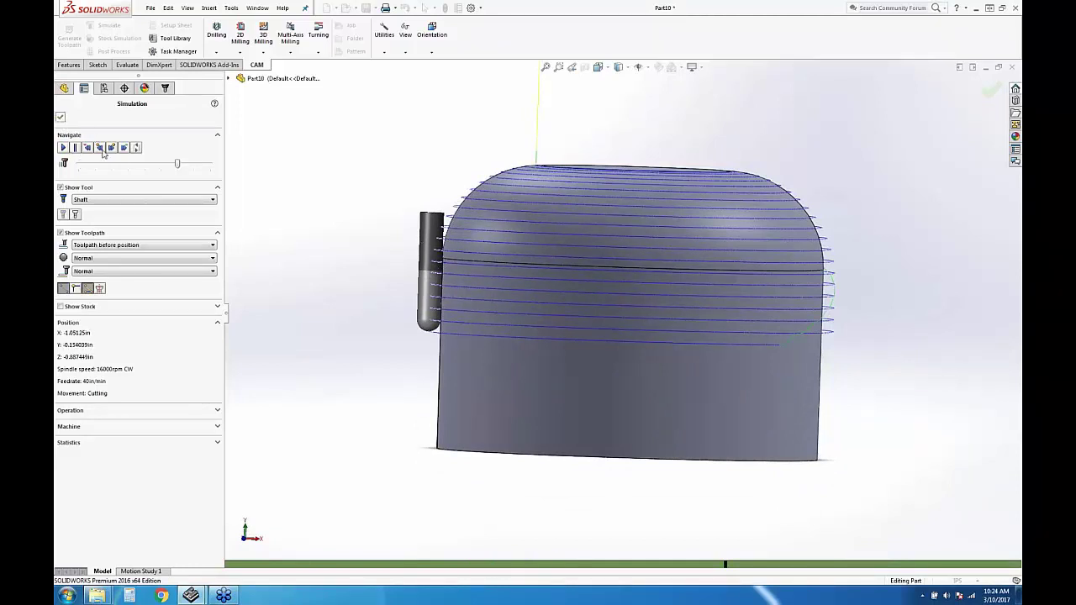
pyautogui.press('Escape')
# Limit Scallop1 to slopes from 0 to 89.9 degrees and regenerate the toolpath
pyautogui.rightClick(88, 115)
pyautogui.click(91, 126)
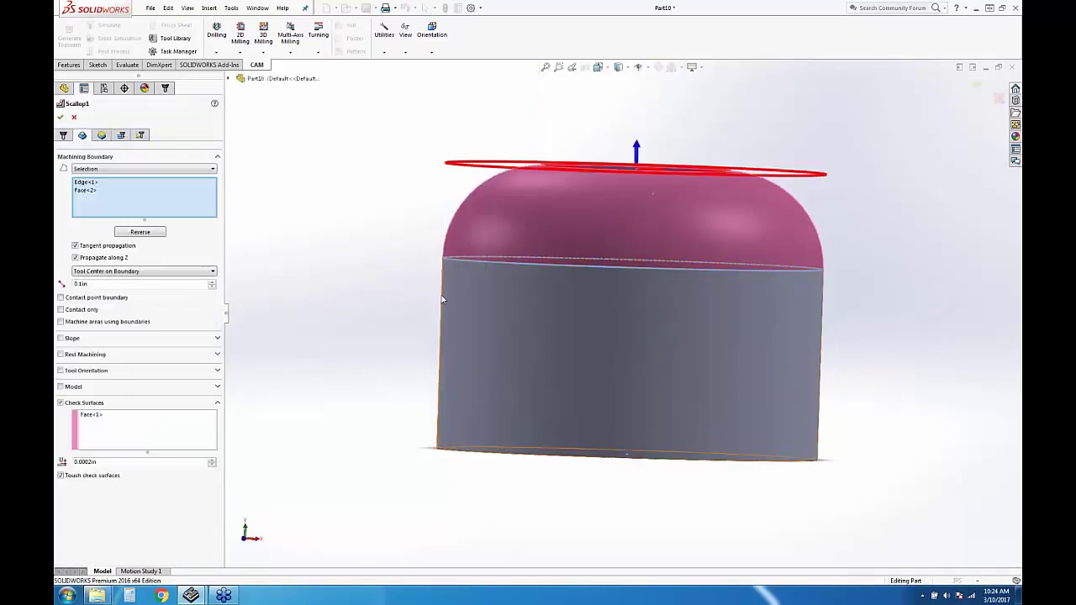
pyautogui.click(60, 338)
pyautogui.doubleClick(121, 361)
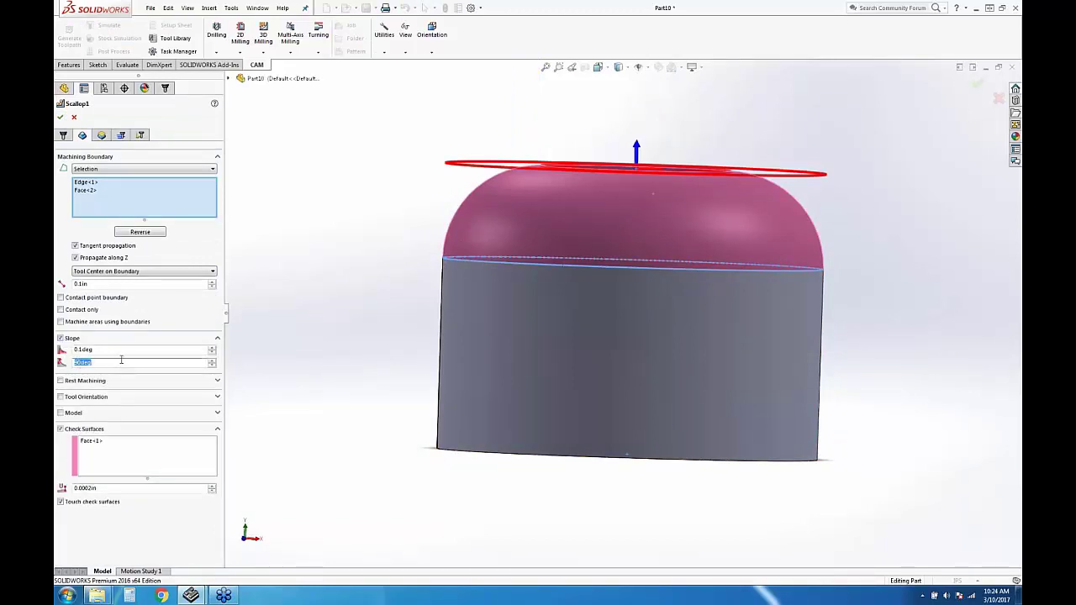
pyautogui.doubleClick(82, 349)
pyautogui.write('0')
pyautogui.doubleClick(85, 362)
pyautogui.write('89.9')
pyautogui.press('Return')
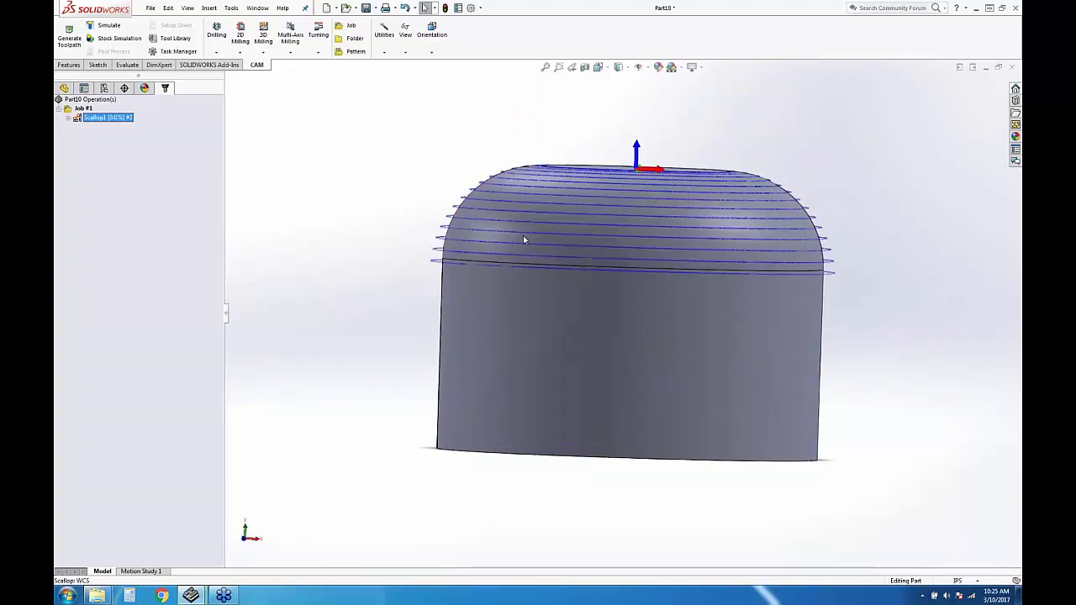
# Examine the slope-limited passes on the rounded edge from the side and from above, around the flat top
pyautogui.moveTo(771, 300); pyautogui.dragTo(776, 292, button='middle')
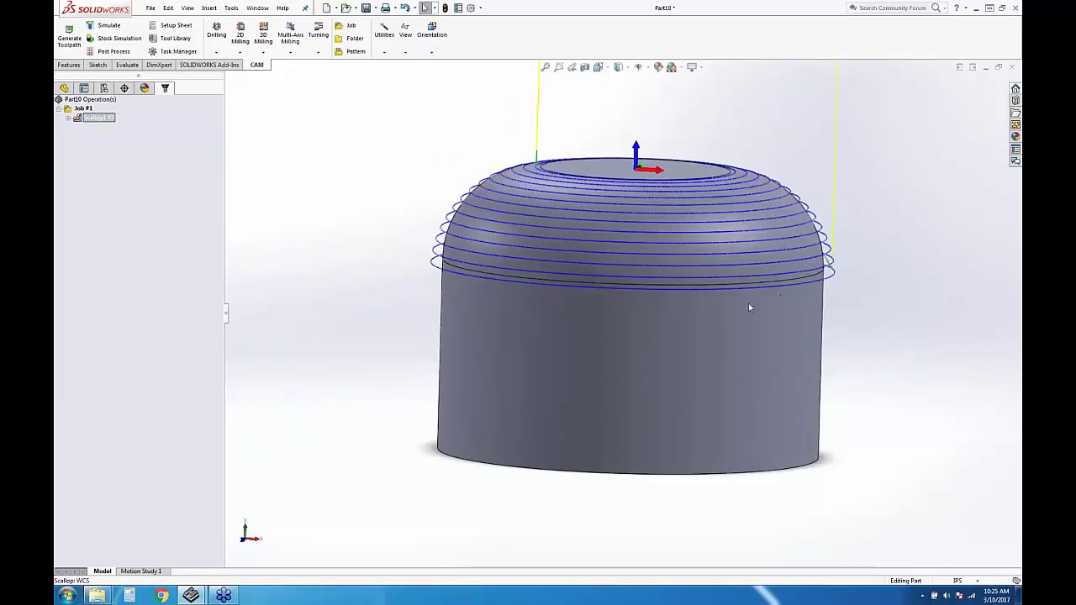
pyautogui.moveTo(634, 317); pyautogui.dragTo(595, 353, button='middle')
pyautogui.scroll(3, 754, 267)
pyautogui.moveTo(753, 267); pyautogui.dragTo(673, 410, button='middle')
pyautogui.scroll(-3, 586, 397)
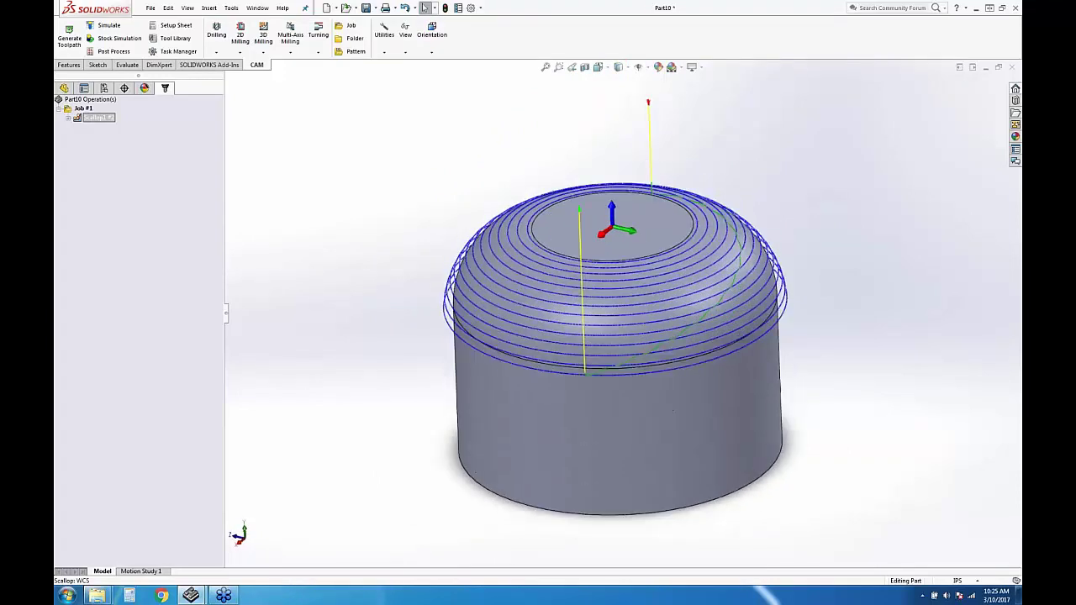
pyautogui.moveTo(616, 362); pyautogui.dragTo(613, 359, button='middle')
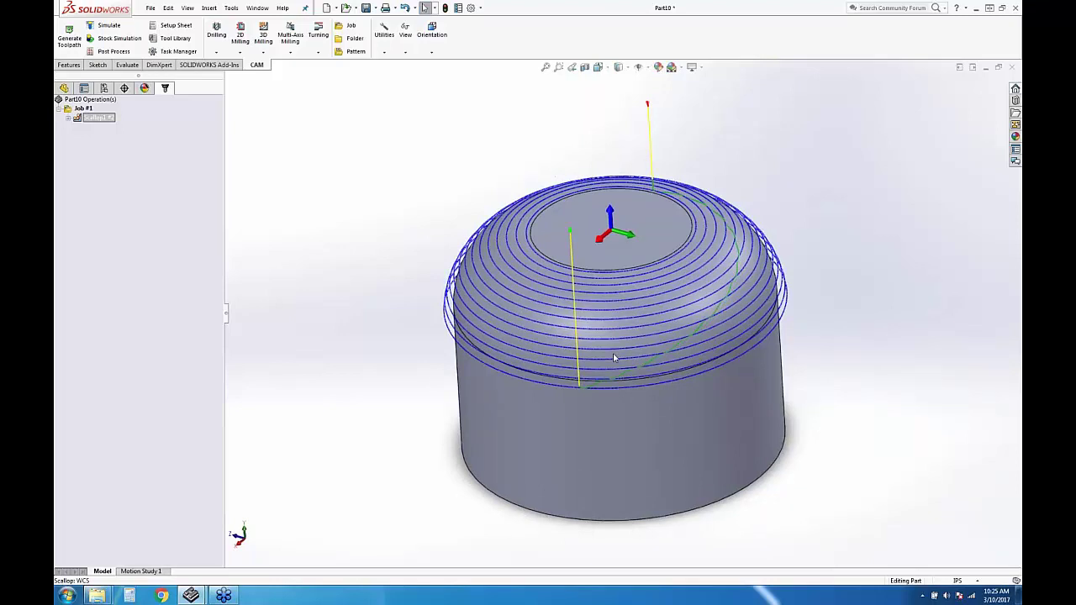
pyautogui.moveTo(629, 228); pyautogui.dragTo(634, 255, button='middle')
pyautogui.scroll(1, 660, 281)
pyautogui.scroll(-2, 668, 287)
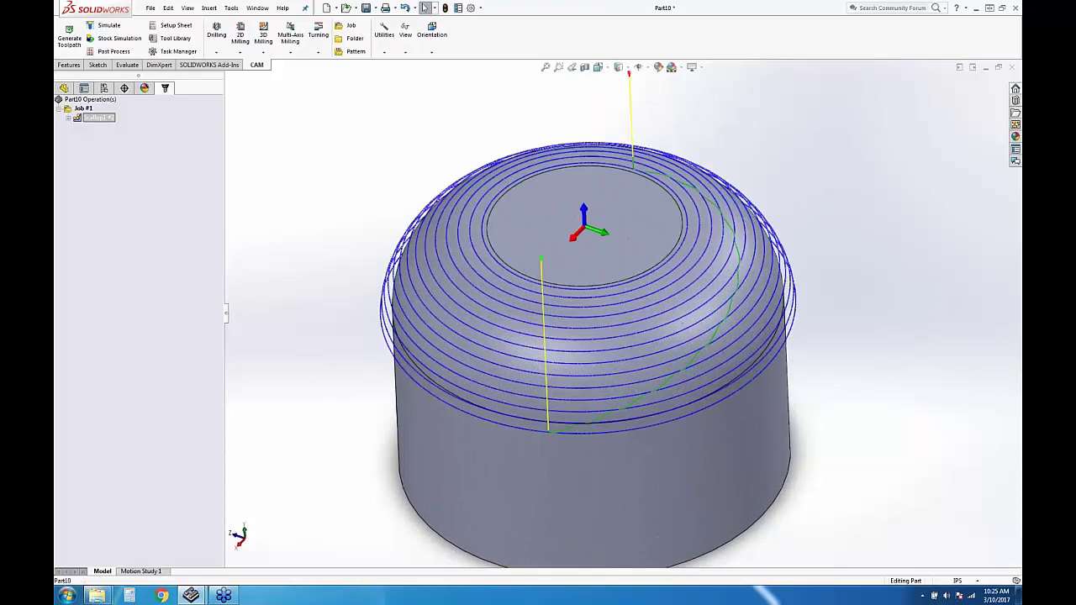
# Create a 3D Parallel operation with its machining boundary set to Selection, using the dome's rounded face
pyautogui.scroll(2, 643, 306)
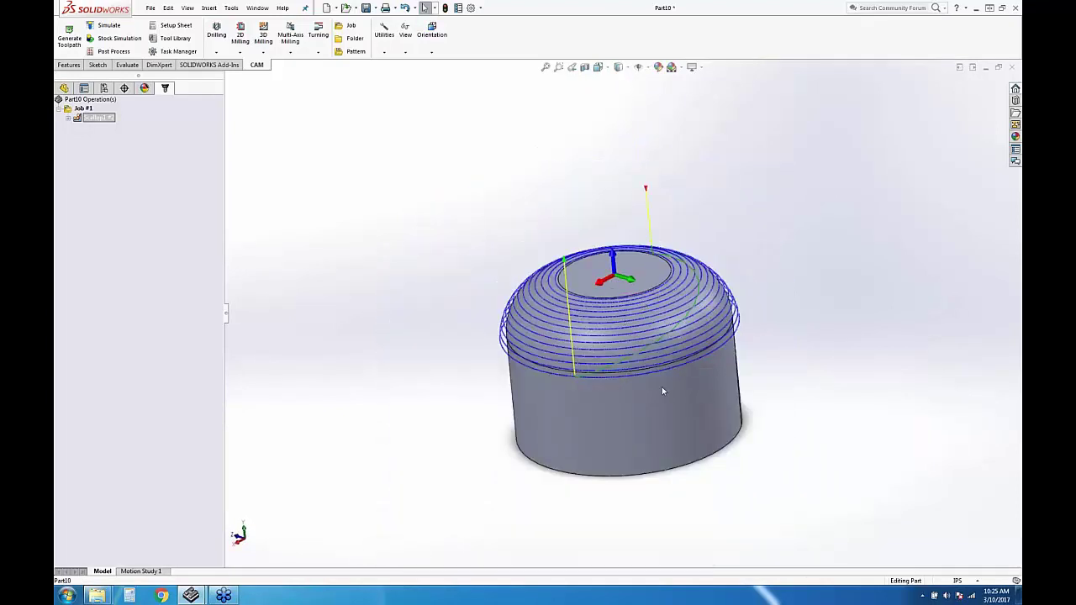
pyautogui.moveTo(622, 261); pyautogui.dragTo(619, 280, button='middle')
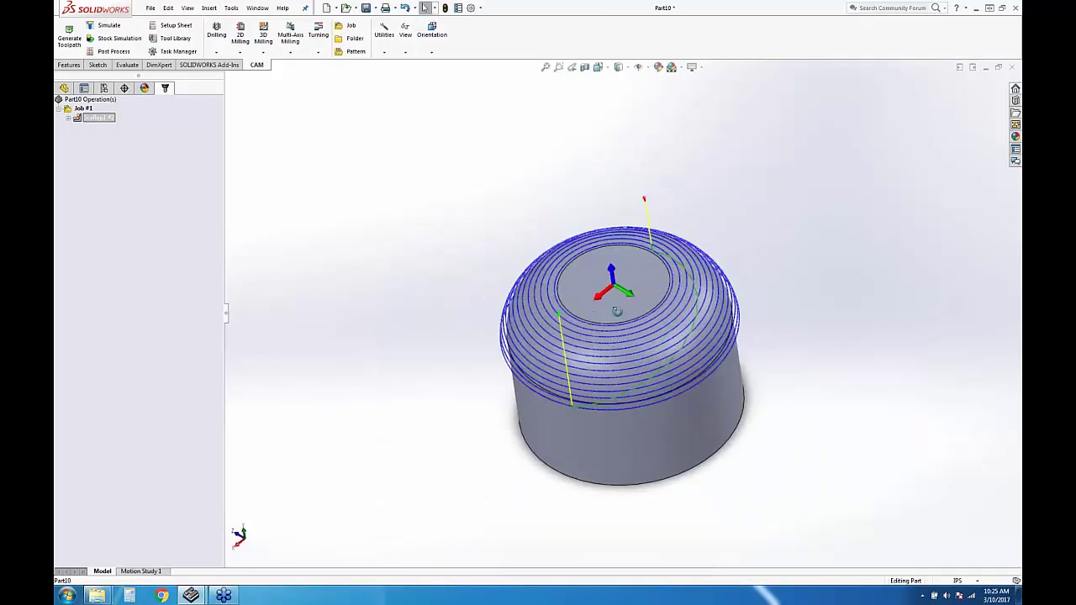
pyautogui.click(101, 199)
pyautogui.click(267, 40)
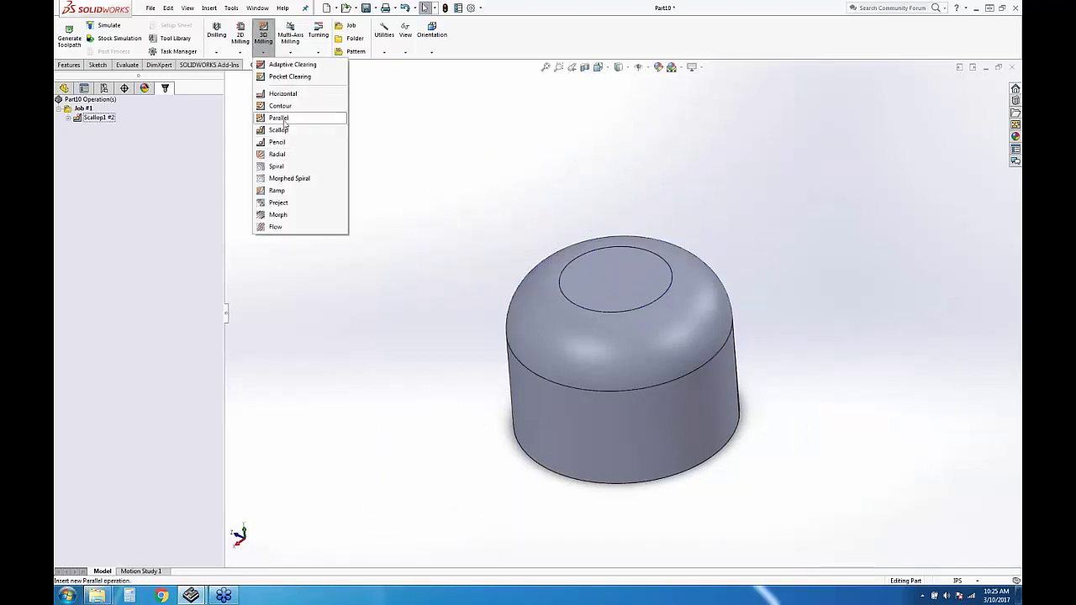
pyautogui.click(278, 121)
pyautogui.click(84, 136)
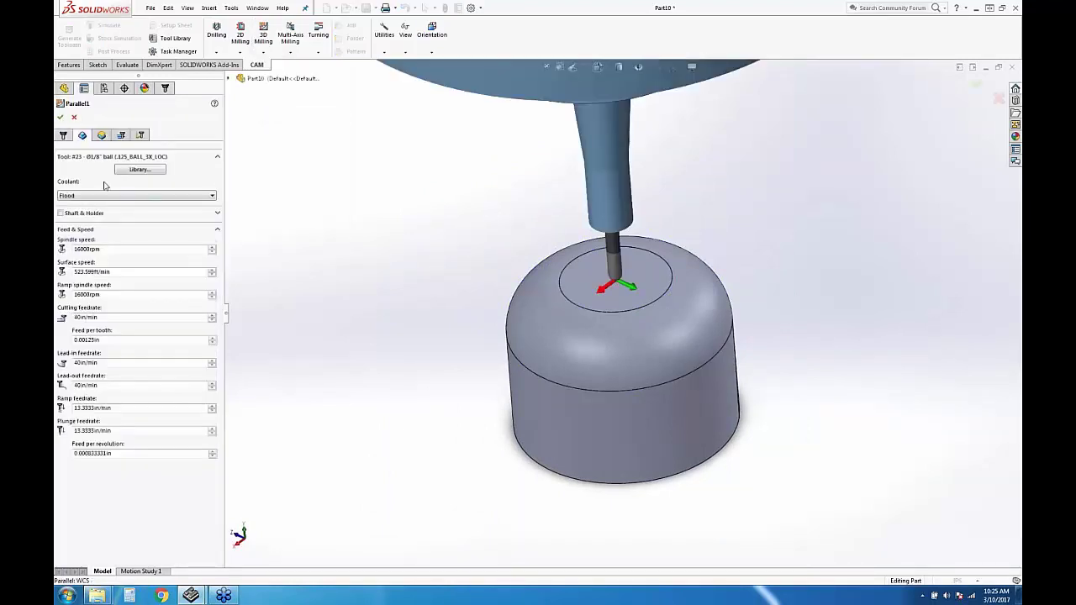
pyautogui.click(112, 169)
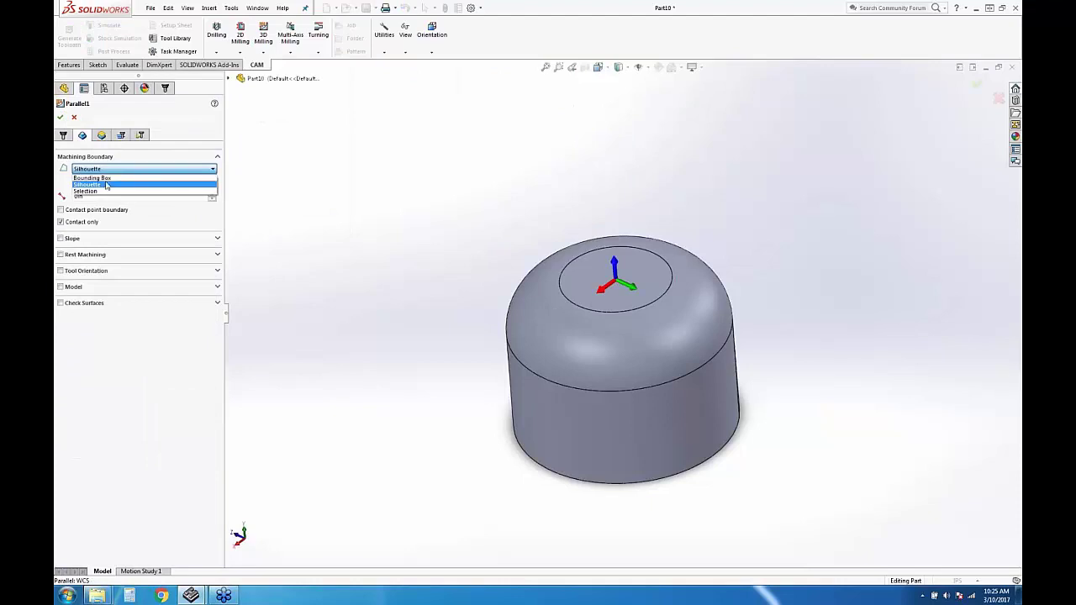
pyautogui.click(103, 191)
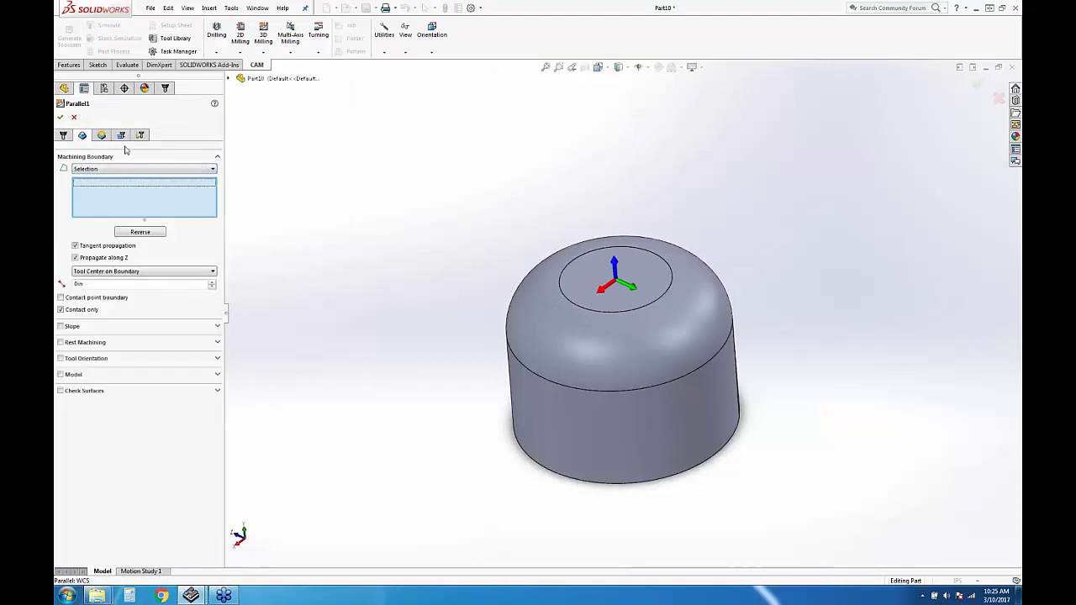
pyautogui.click(618, 342)
# Enable Contact point boundary for the Parallel operation and generate its toolpath
pyautogui.click(121, 135)
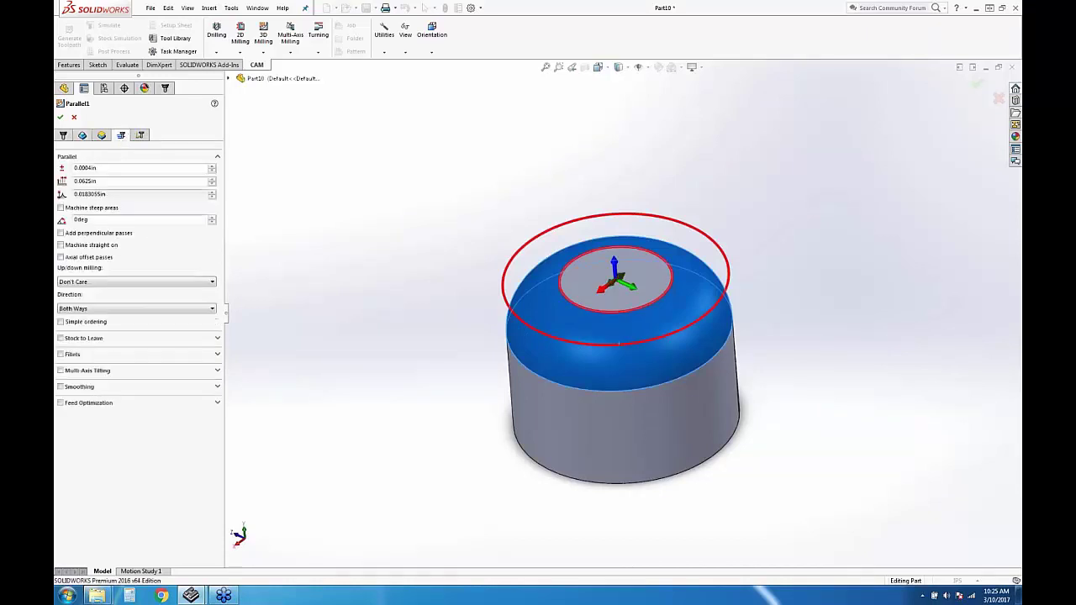
pyautogui.click(83, 135)
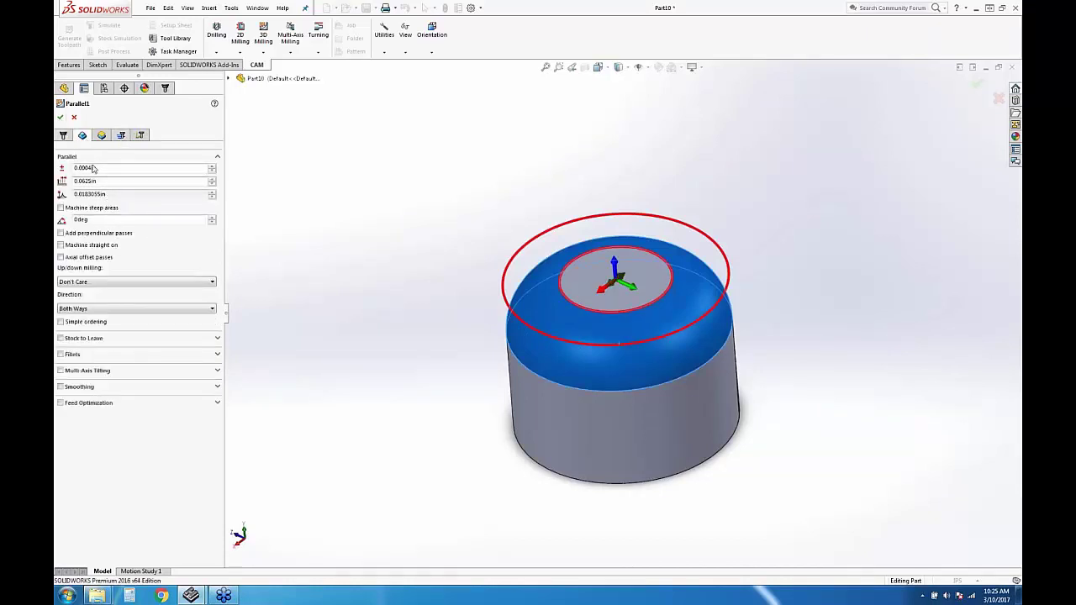
pyautogui.click(86, 299)
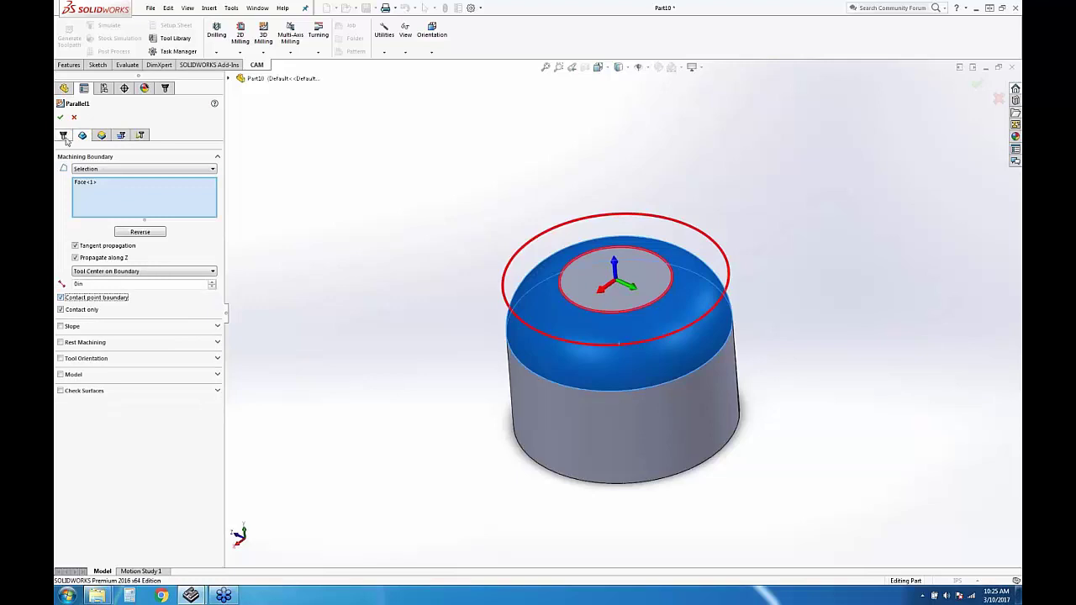
pyautogui.press('Return')
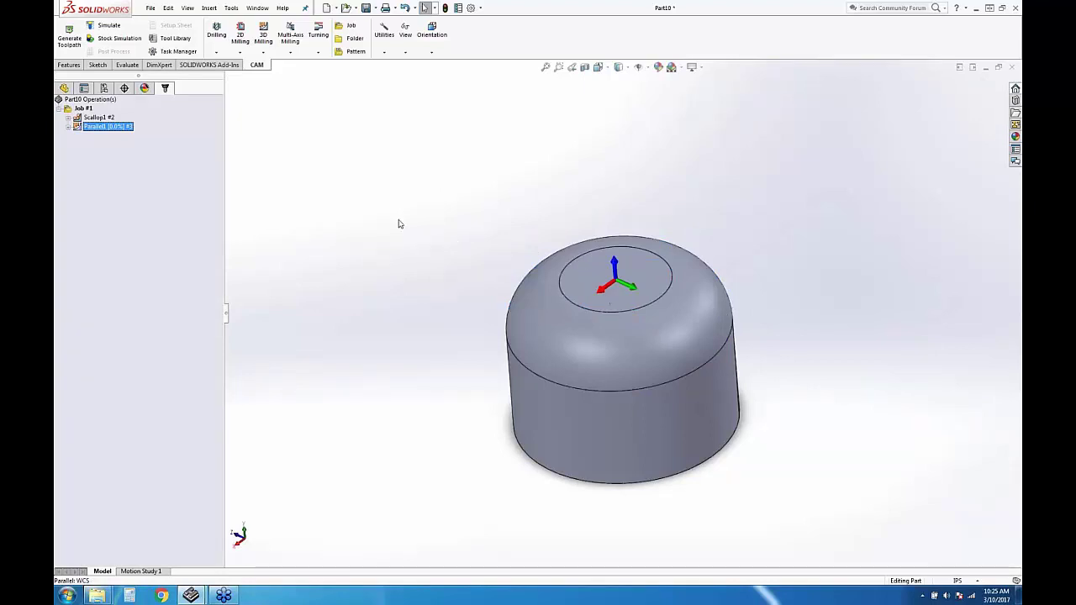
# Set Parallel1's boundary offset to the negative of the tolerance (-0.0004 in) and regenerate the toolpath
pyautogui.moveTo(722, 396); pyautogui.dragTo(762, 348, button='middle')
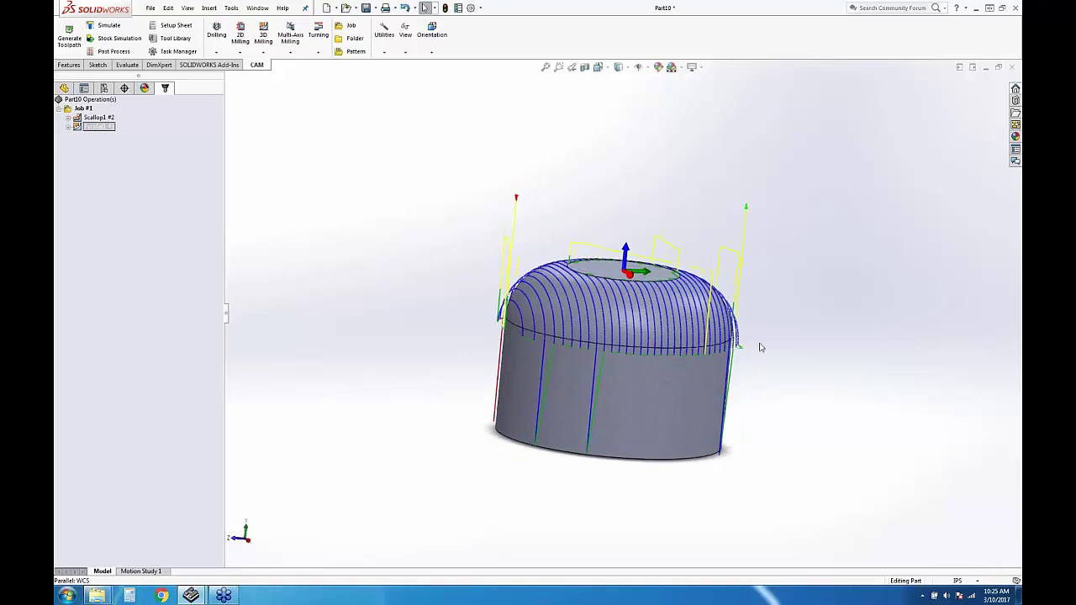
pyautogui.moveTo(657, 361); pyautogui.dragTo(554, 330, button='middle')
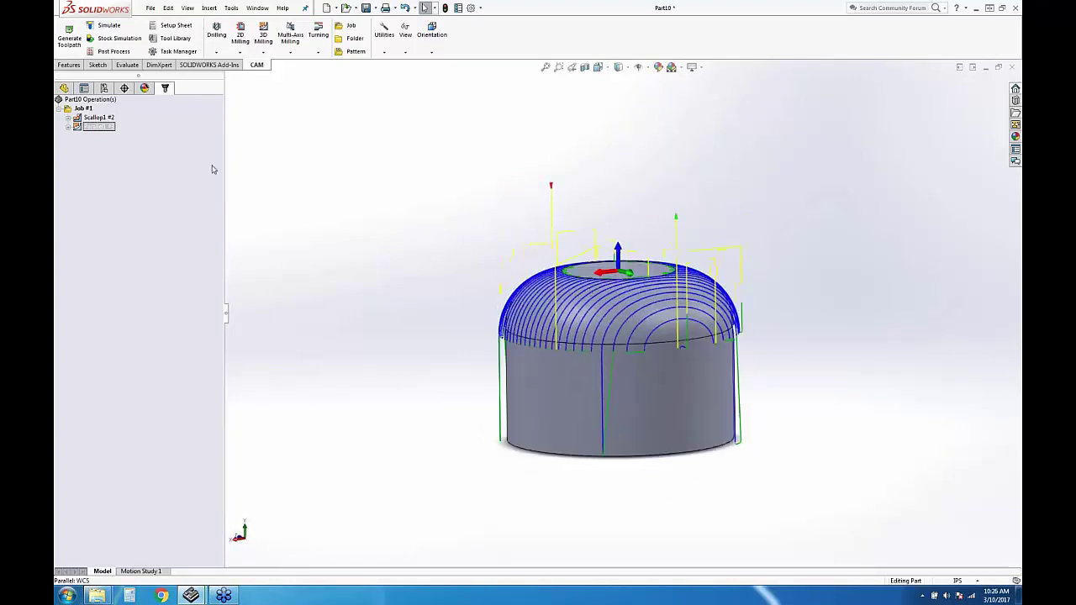
pyautogui.rightClick(98, 126)
pyautogui.click(126, 132)
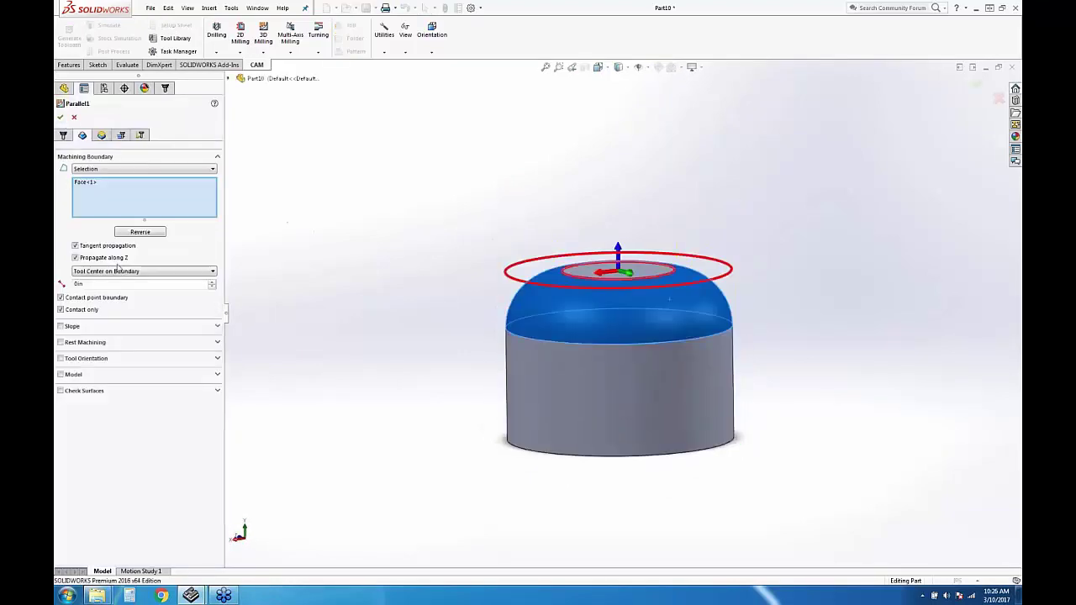
pyautogui.moveTo(97, 284); pyautogui.dragTo(71, 284)
pyautogui.write('-.')
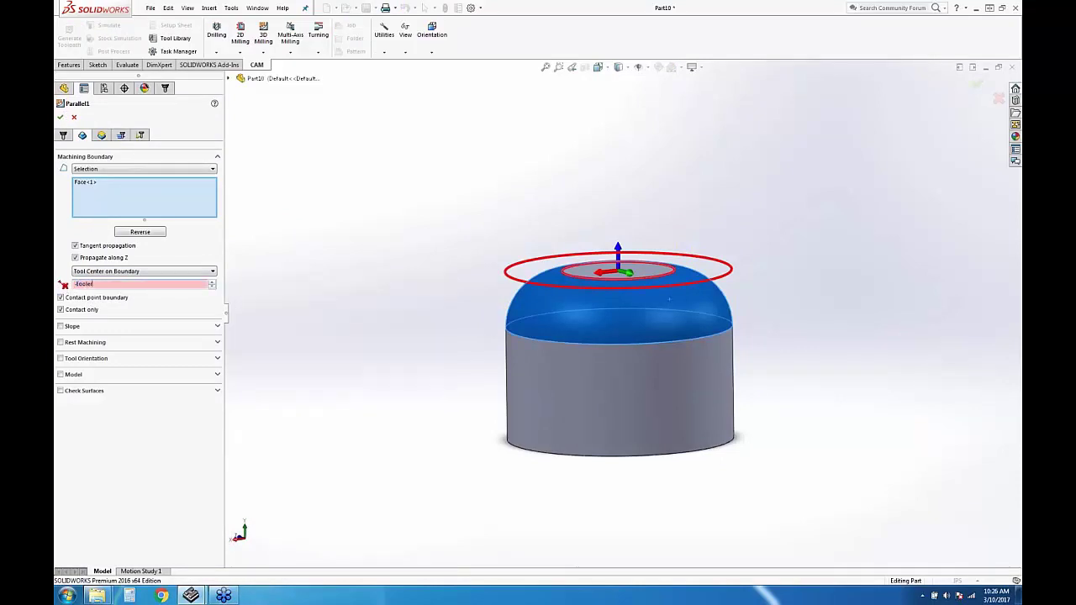
pyautogui.press('Return')
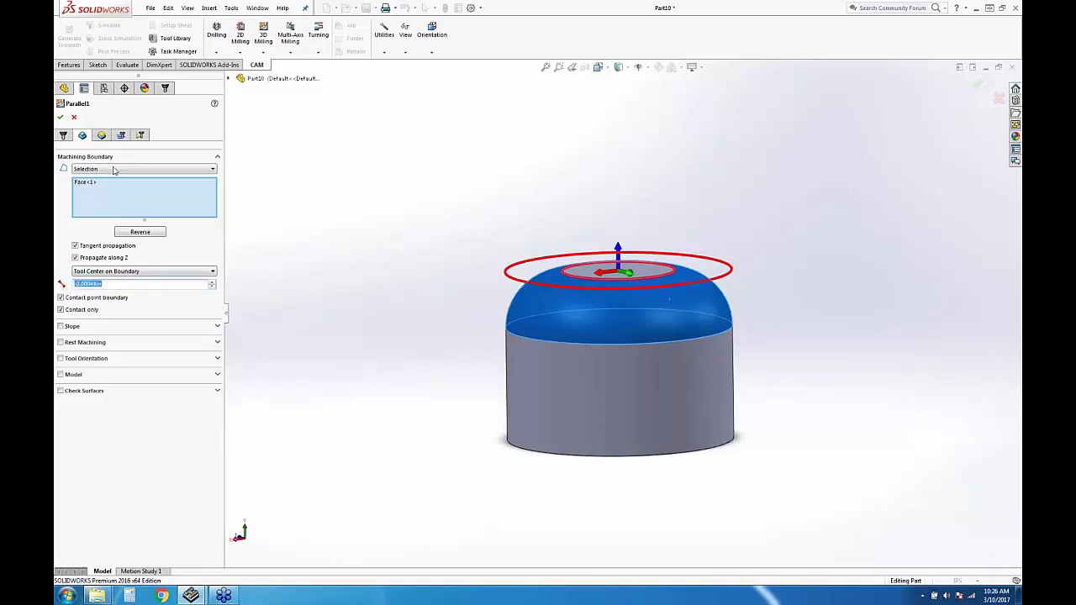
pyautogui.click(60, 117)
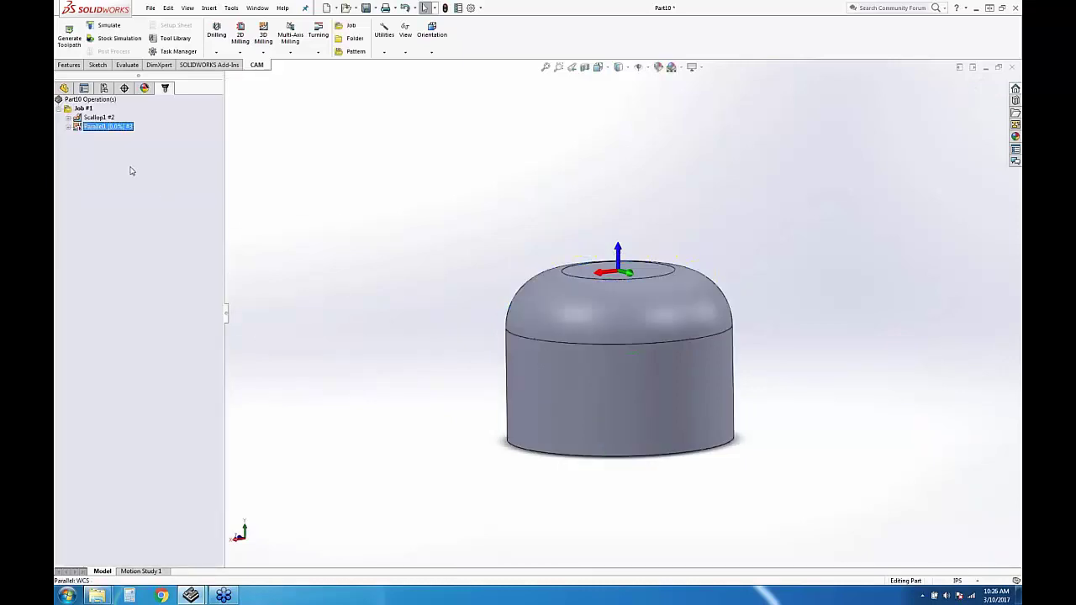
# Examine Parallel1's regenerated passes along the rounded face's lower edge and around the flat top
pyautogui.moveTo(615, 344); pyautogui.dragTo(622, 379, button='middle')
pyautogui.scroll(-5, 664, 346)
pyautogui.scroll(3, 625, 392)
pyautogui.scroll(-1, 751, 329)
pyautogui.scroll(-2, 750, 328)
pyautogui.scroll(2, 750, 329)
pyautogui.moveTo(750, 328); pyautogui.dragTo(639, 353, button='middle')
pyautogui.scroll(2, 720, 284)
pyautogui.scroll(-3, 720, 283)
pyautogui.scroll(2, 659, 359)
pyautogui.scroll(-4, 680, 369)
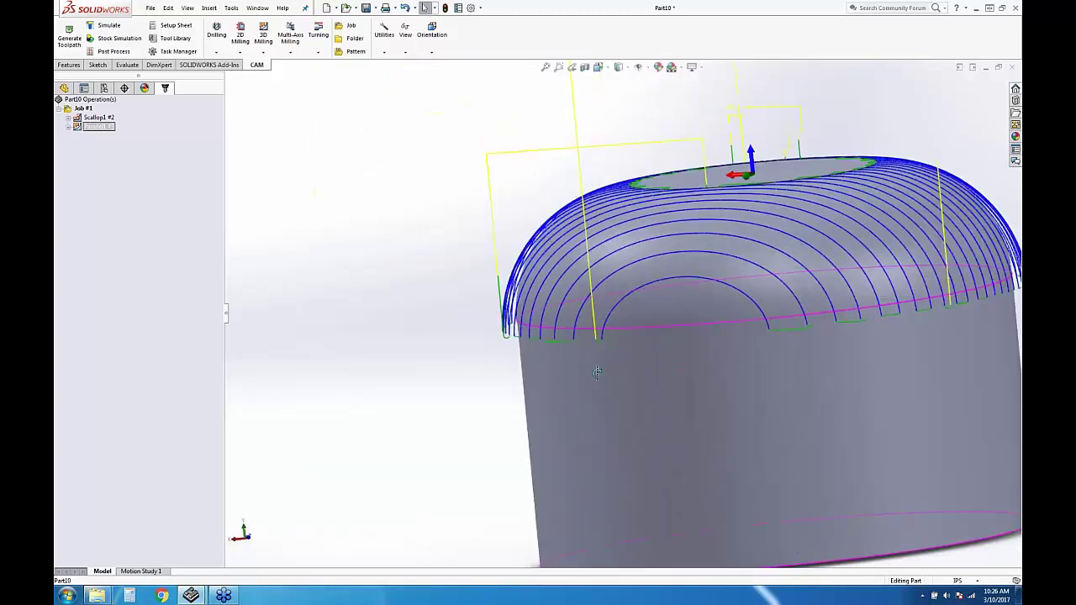
# Show the Scallop1 and Parallel1 toolpaths together and compare their passes over the rounded face
pyautogui.hotkey('ctrl', '1')
pyautogui.click(99, 117)
pyautogui.keyDown('shift'); pyautogui.click(98, 127); pyautogui.keyUp('shift')
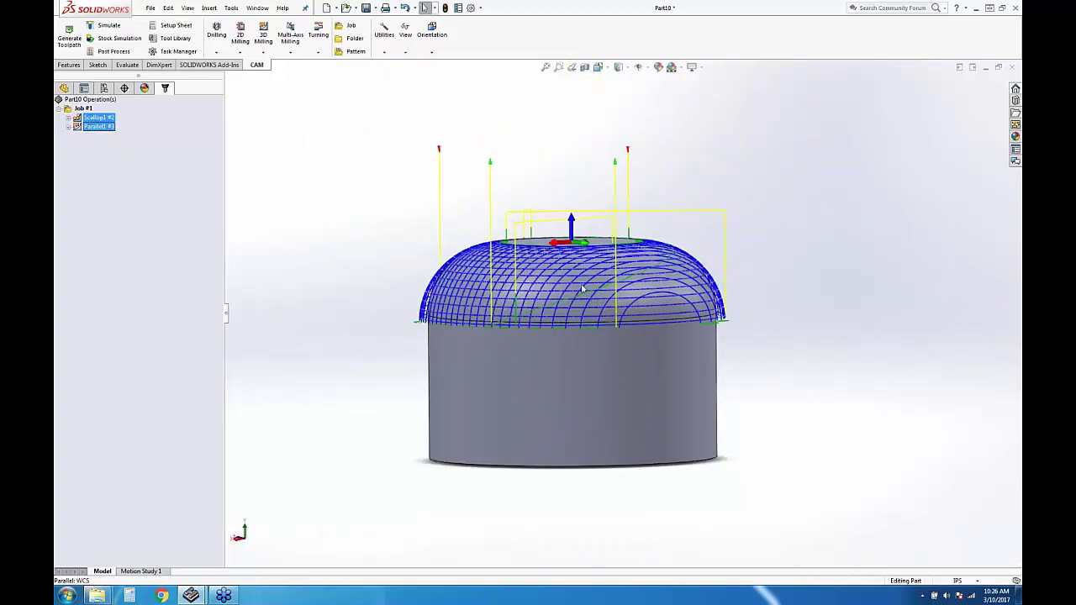
pyautogui.moveTo(583, 288); pyautogui.dragTo(580, 336, button='middle')
pyautogui.click(252, 159)
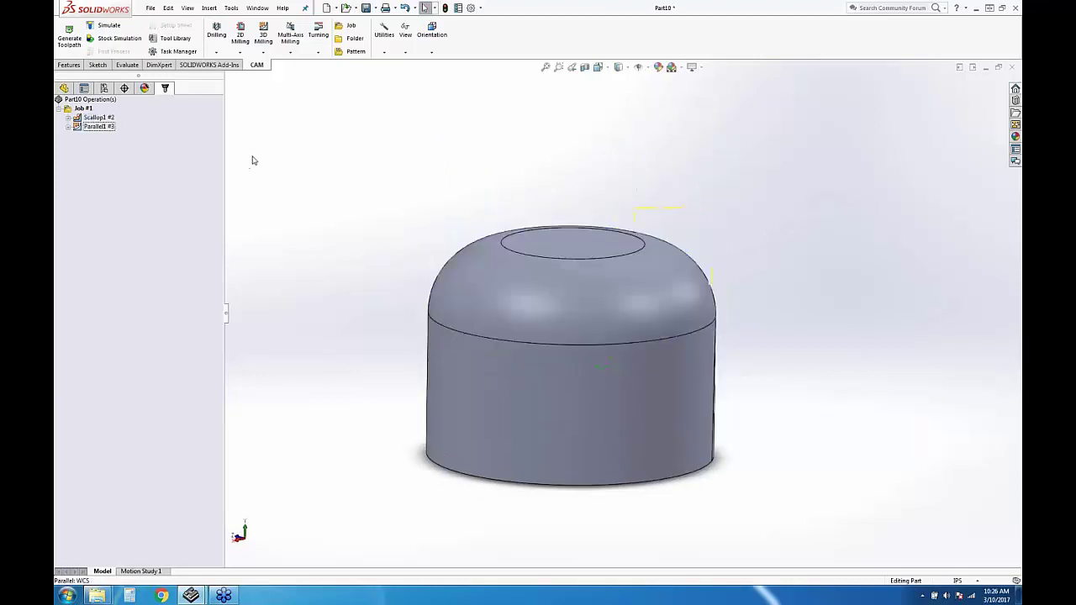
# Turn on the toolpath point display for Scallop1 and inspect the point spacing along its passes
pyautogui.click(95, 118)
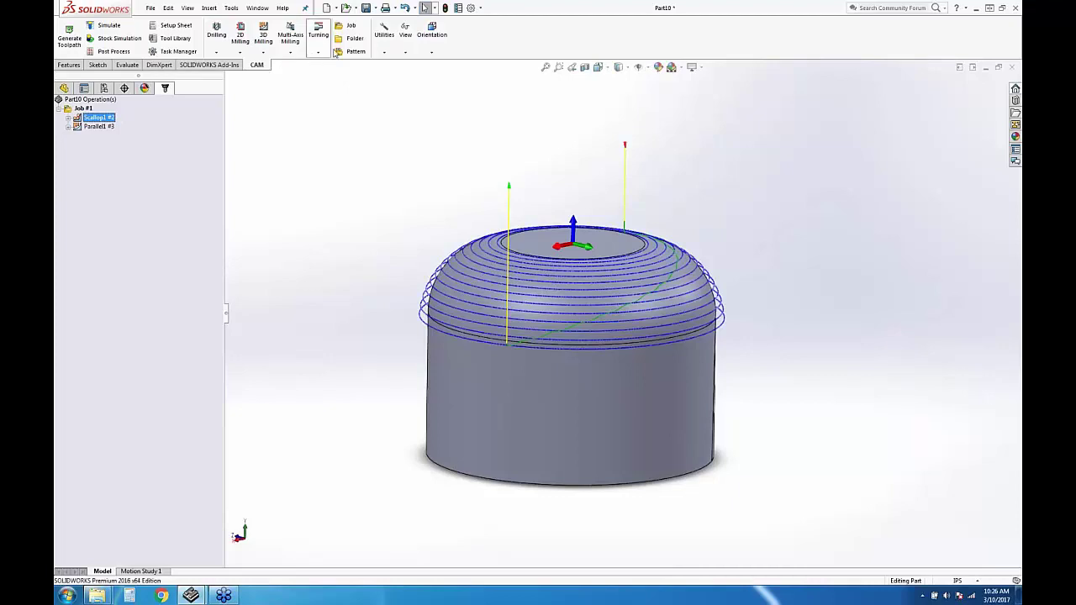
pyautogui.click(405, 37)
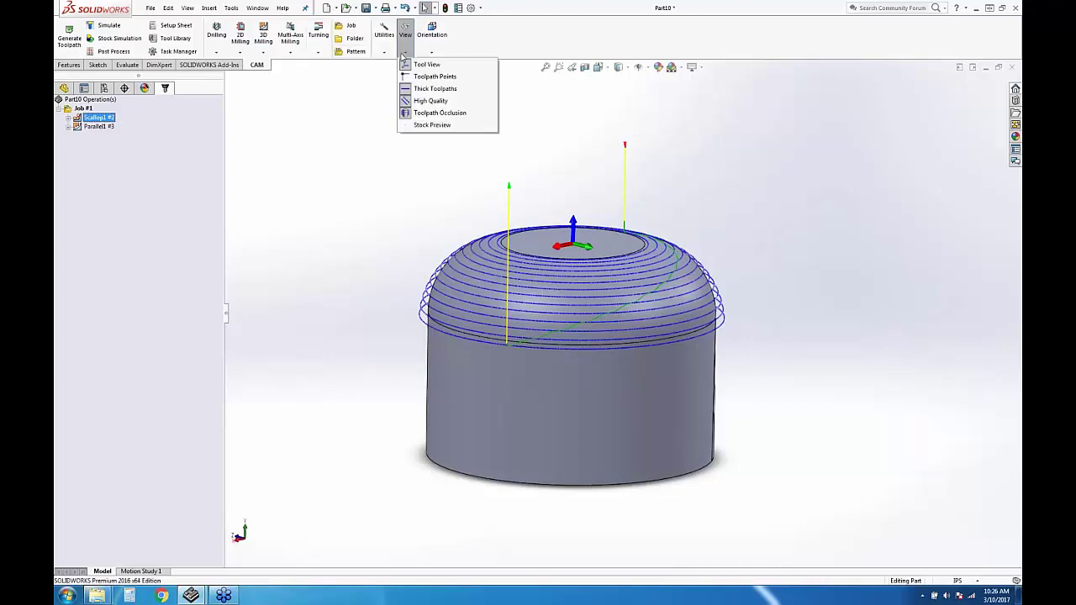
pyautogui.click(430, 77)
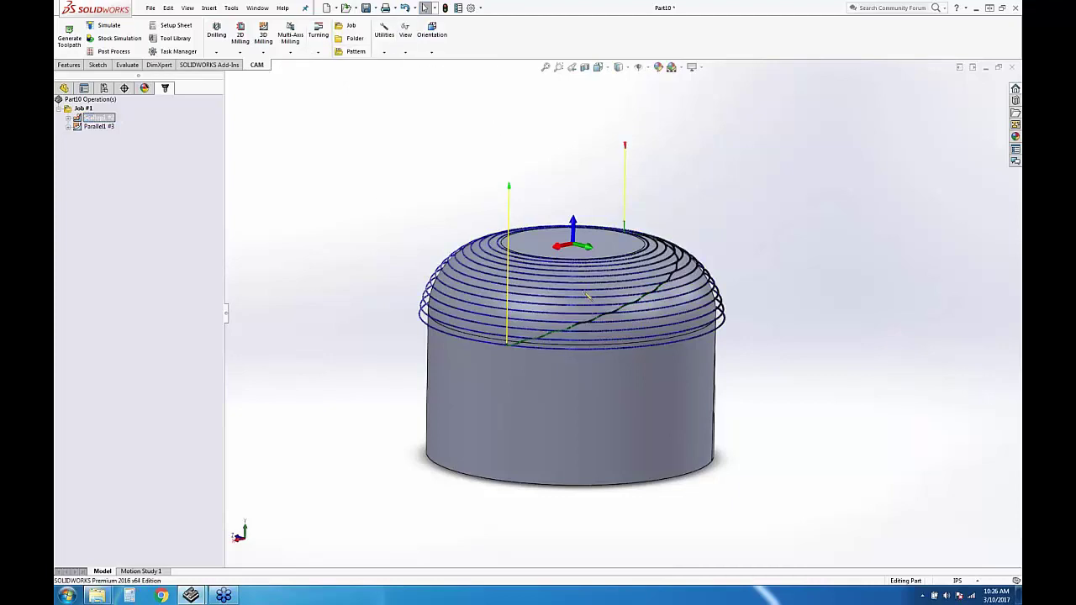
pyautogui.scroll(-6, 624, 312)
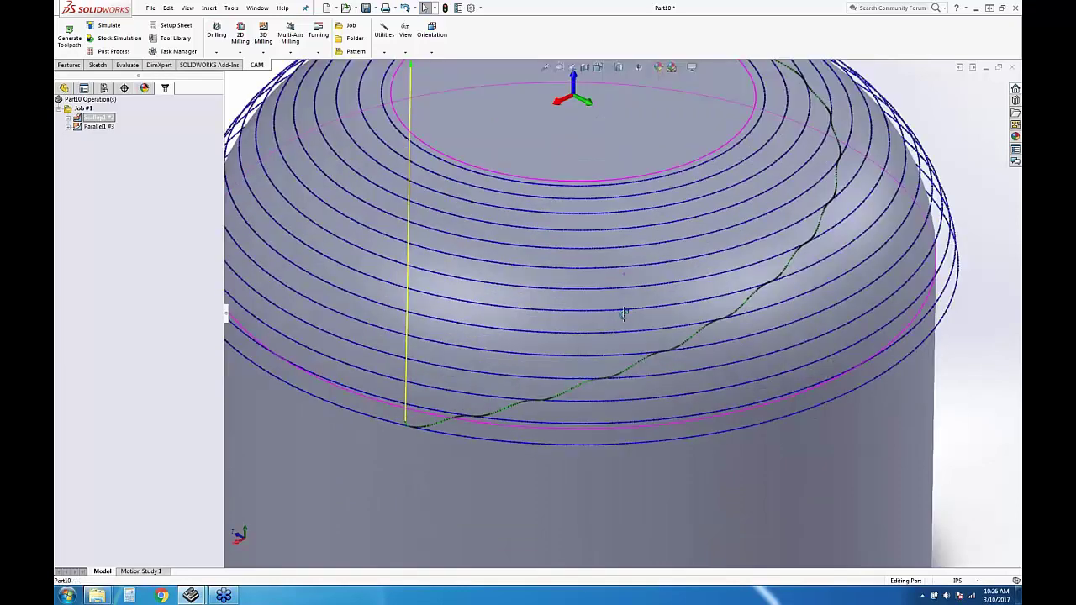
# Duplicate the Scallop1 operation
pyautogui.rightClick(95, 117)
pyautogui.click(118, 374)
pyautogui.rightClick(99, 127)
pyautogui.click(110, 169)
pyautogui.moveTo(110, 168); pyautogui.dragTo(90, 176)
pyautogui.write('5')
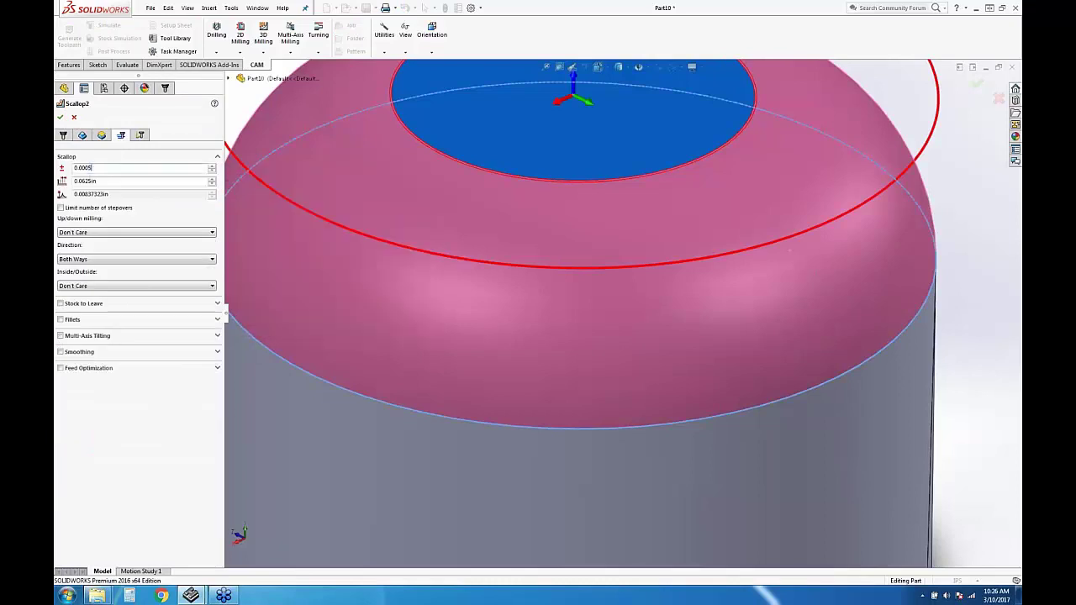
pyautogui.click(122, 136)
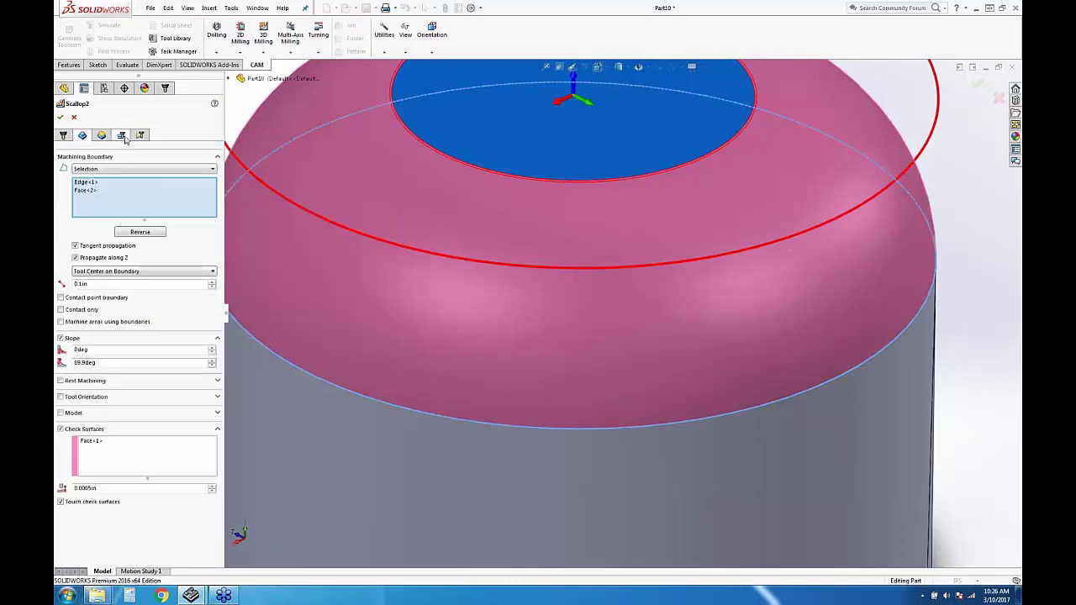
pyautogui.click(73, 119)
pyautogui.rightClick(95, 128)
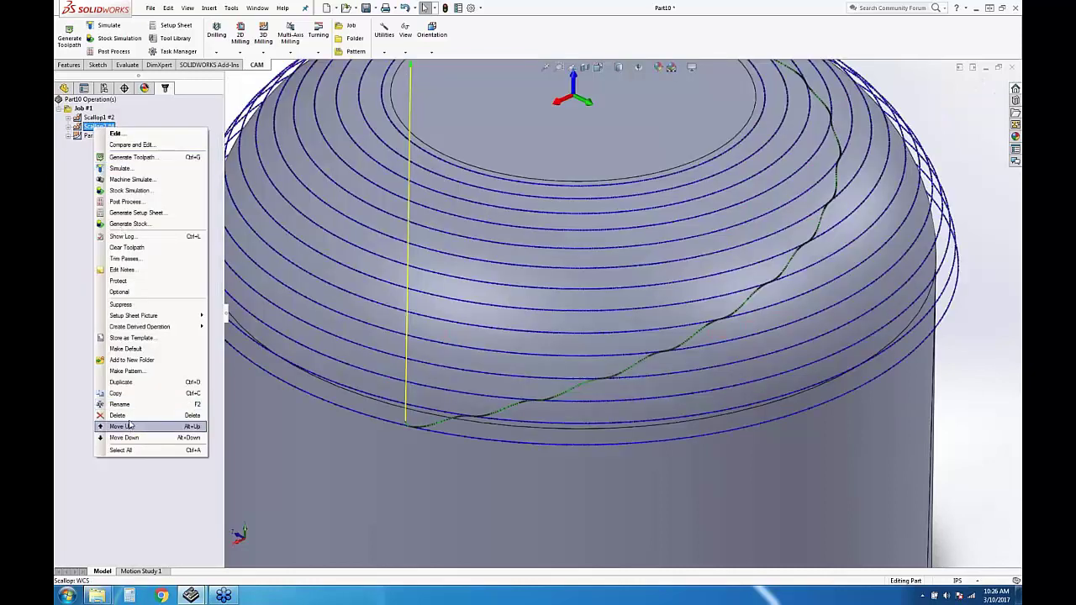
pyautogui.click(133, 417)
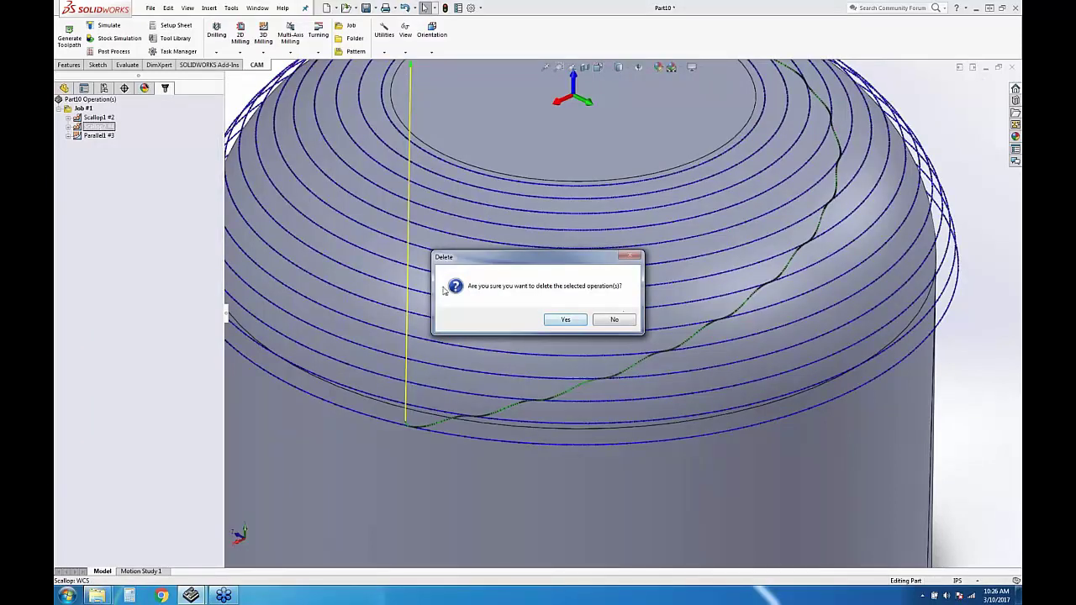
pyautogui.click(614, 319)
# Set Scallop2's tolerance to 0.0005 in and regenerate its toolpath
pyautogui.rightClick(105, 127)
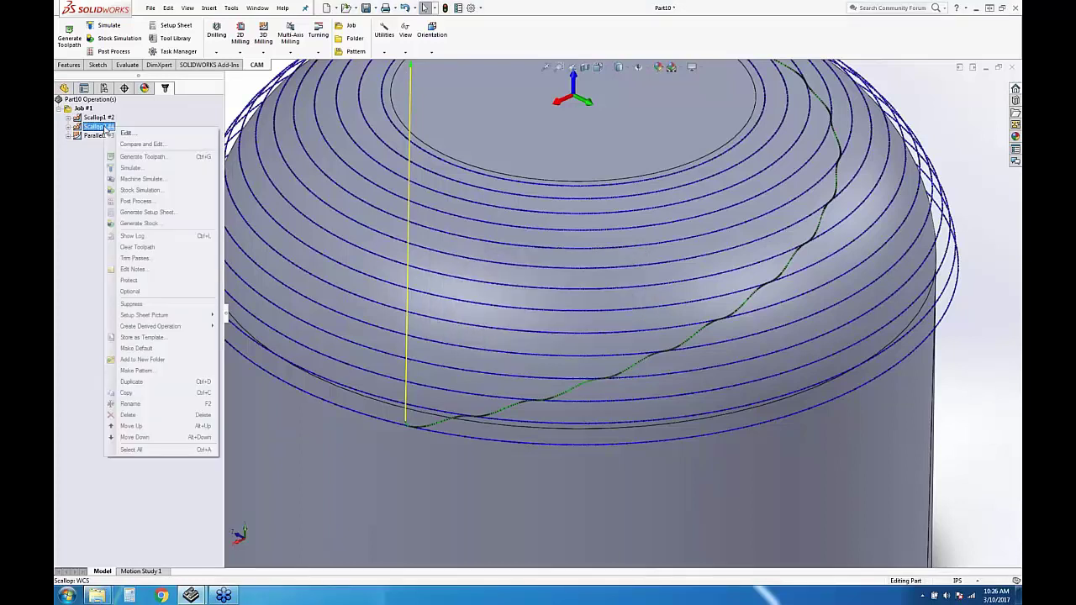
pyautogui.click(126, 132)
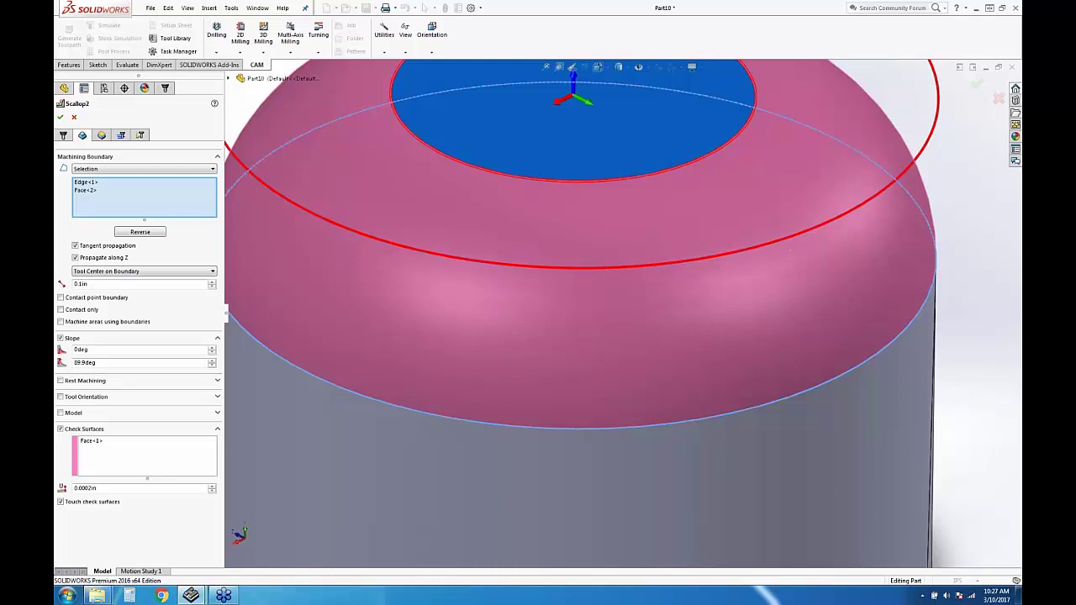
pyautogui.click(121, 134)
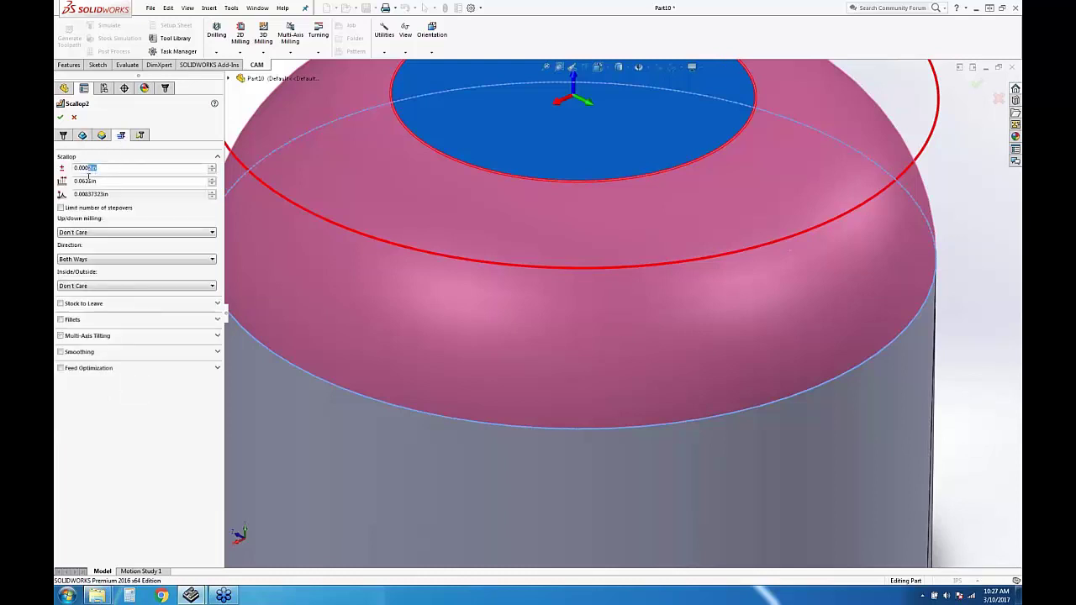
pyautogui.write('5')
pyautogui.press('Return')
pyautogui.click(61, 118)
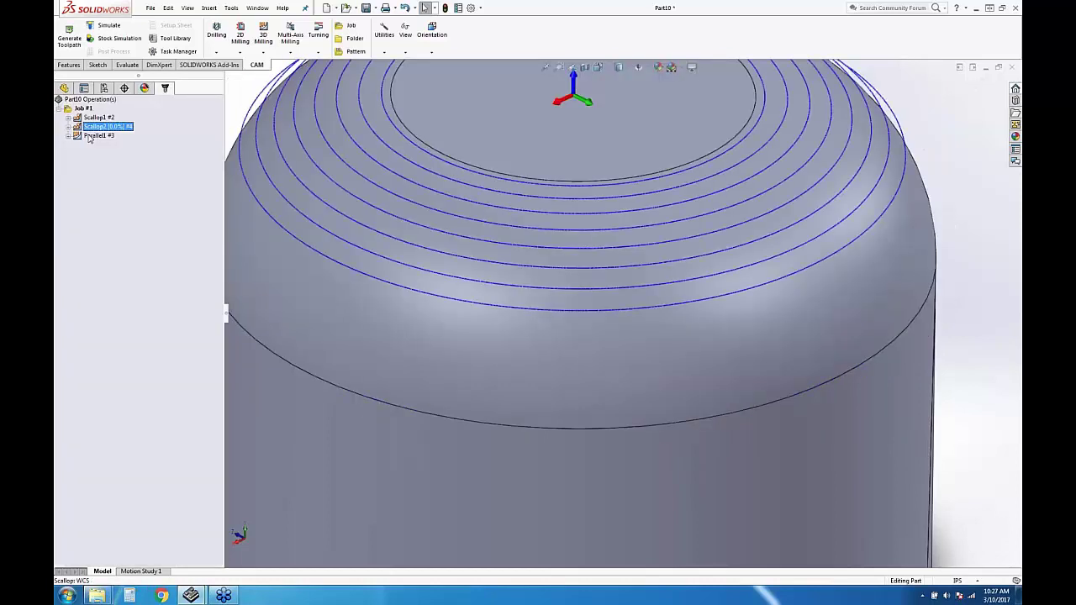
# Compare the toolpath points of Scallop1 and Scallop2 up close on the rounded face
pyautogui.scroll(4, 582, 246)
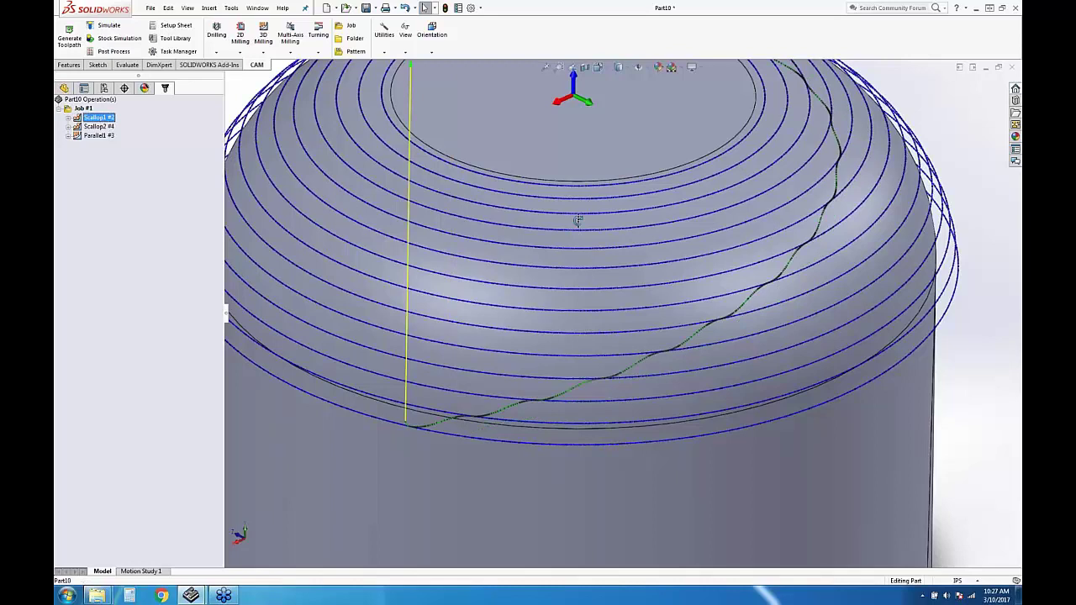
pyautogui.scroll(-6, 570, 269)
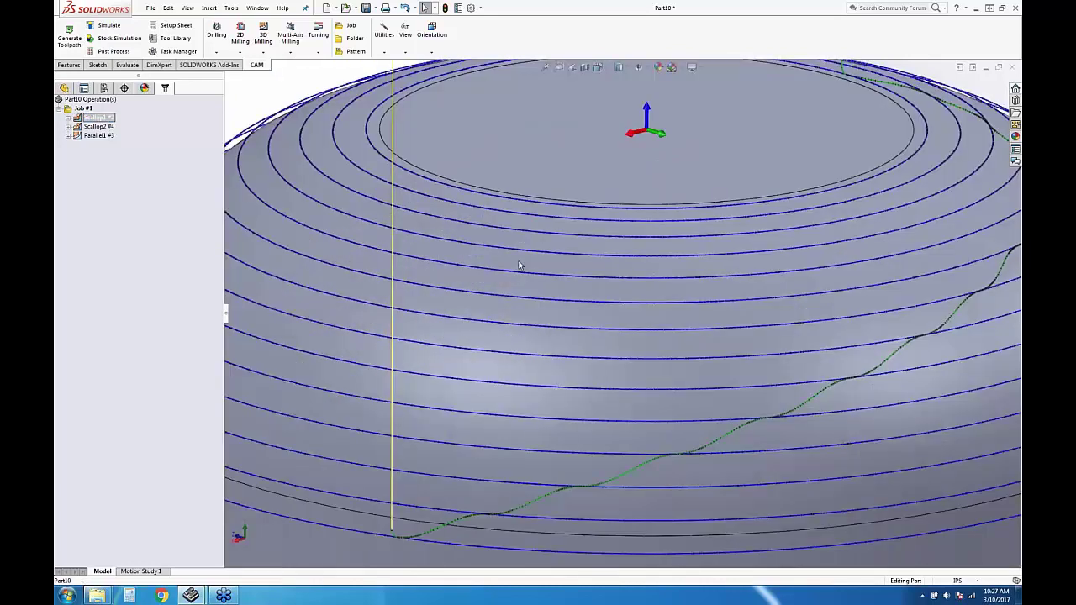
pyautogui.click(99, 126)
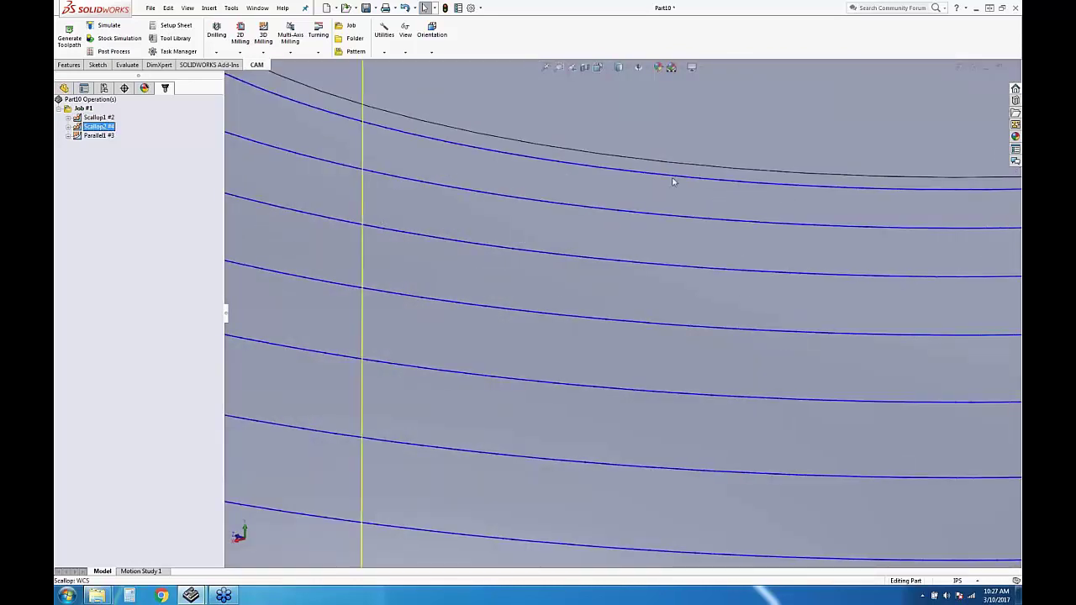
pyautogui.scroll(6, 652, 317)
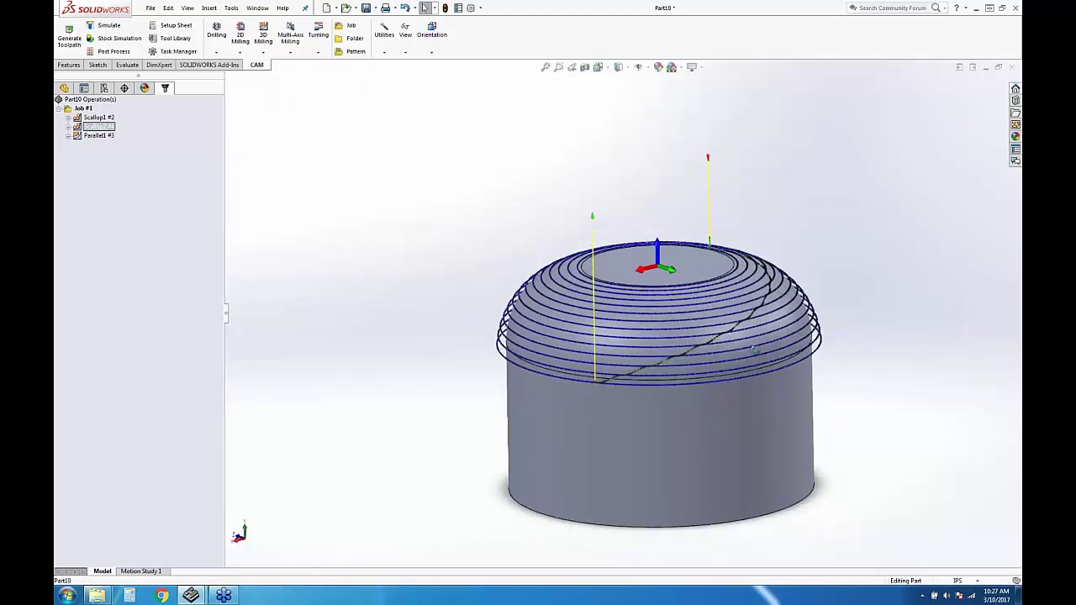
pyautogui.scroll(-3, 652, 317)
pyautogui.rightClick(92, 126)
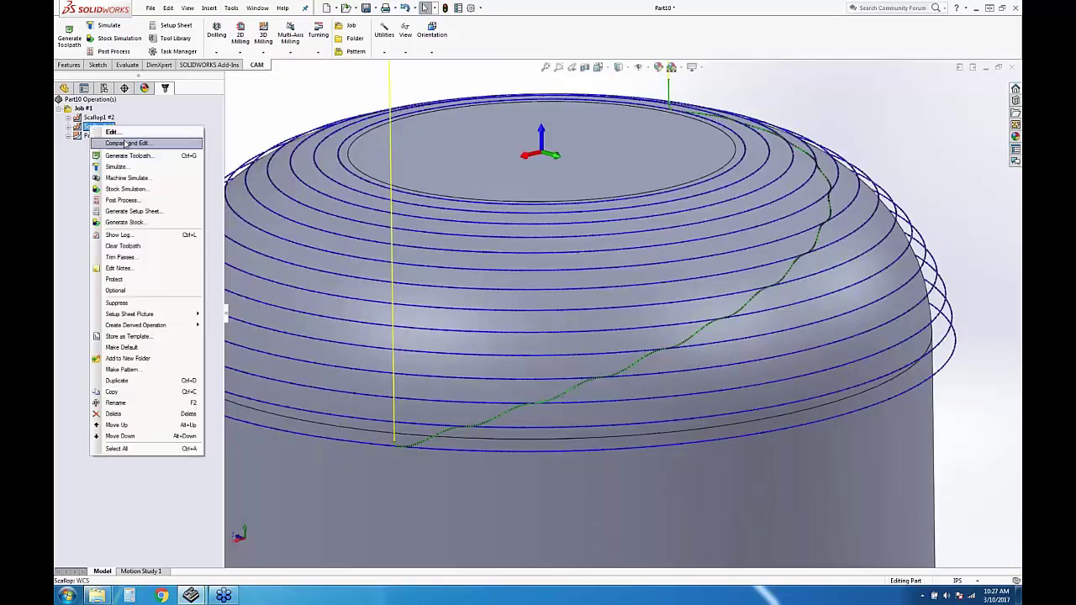
pyautogui.click(110, 132)
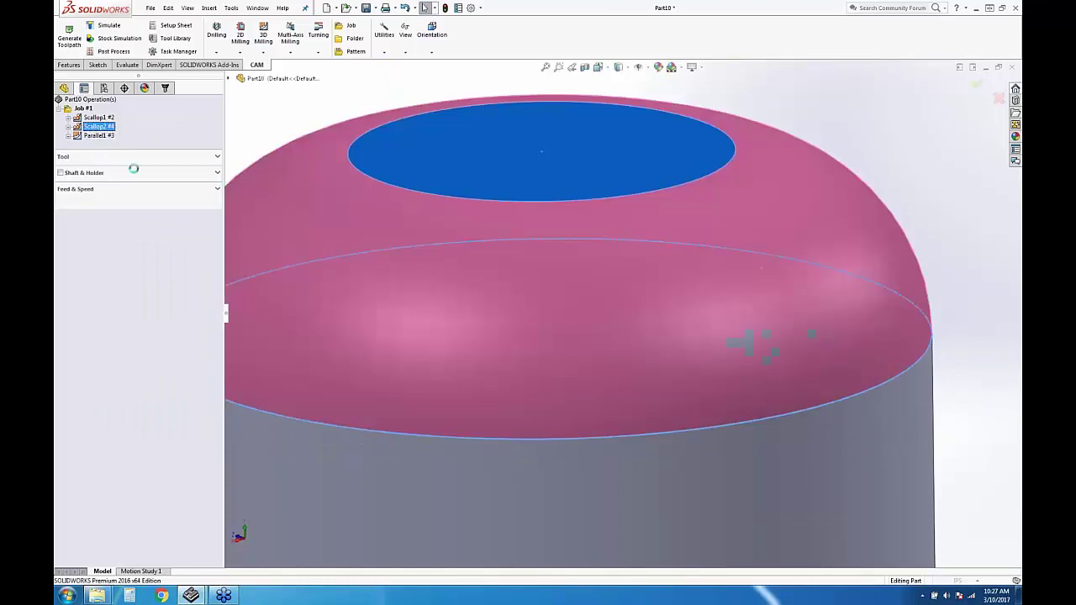
pyautogui.press('Escape')
# Enable smoothing with a 0.0002 in tolerance on the Scallop1 operation and regenerate its toolpath
pyautogui.doubleClick(99, 117)
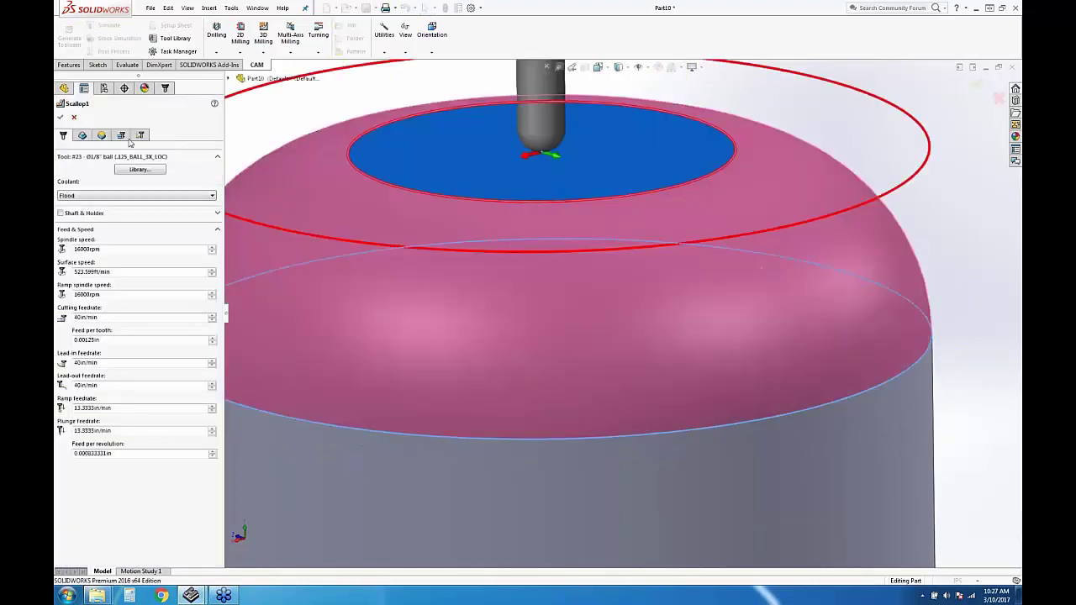
pyautogui.click(123, 136)
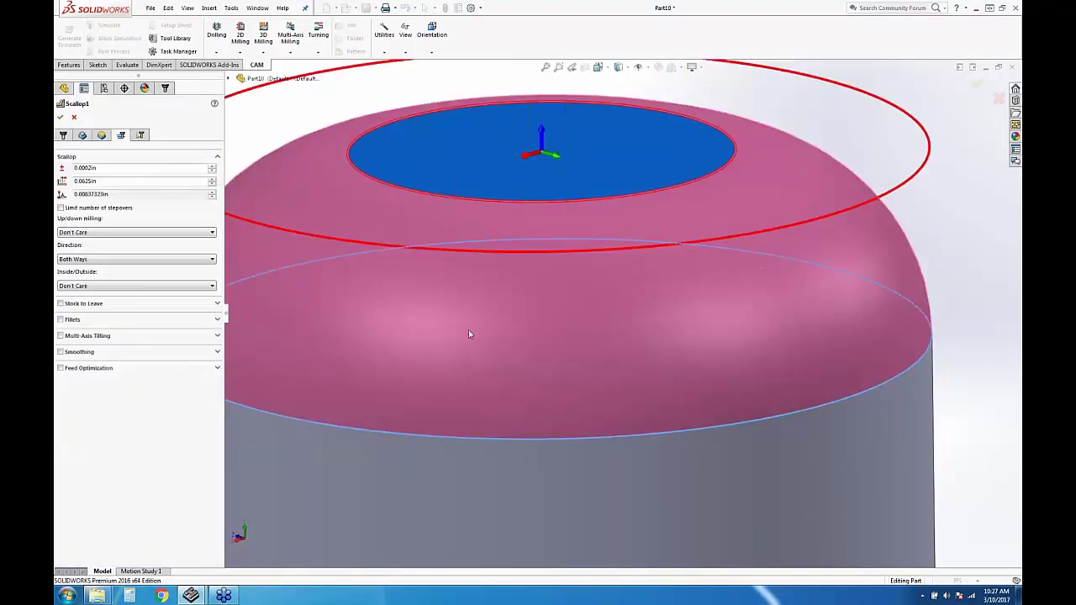
pyautogui.click(60, 352)
pyautogui.moveTo(102, 363); pyautogui.dragTo(87, 373)
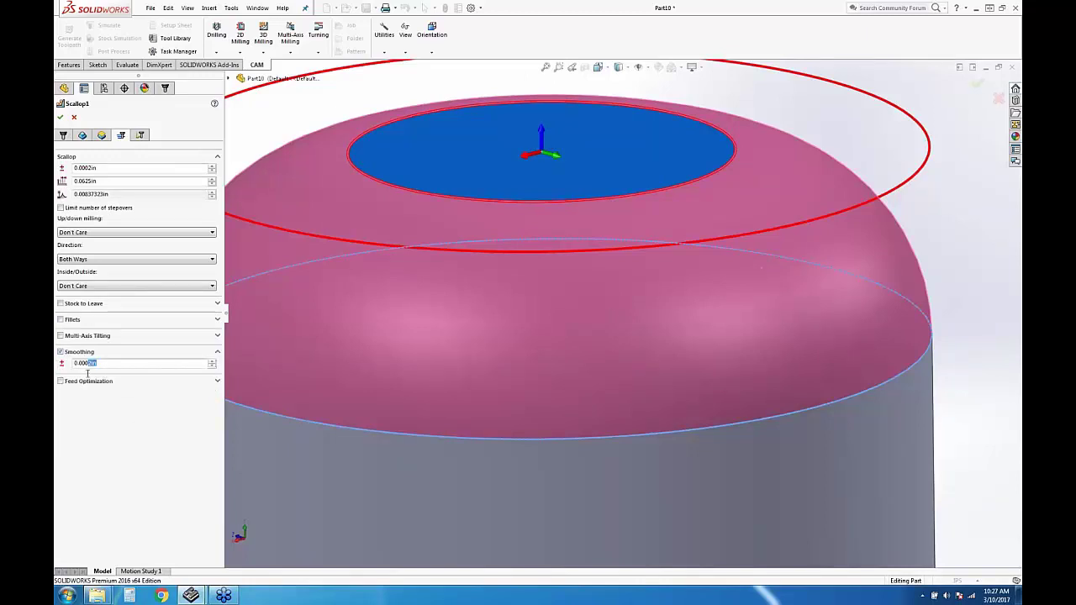
pyautogui.click(59, 117)
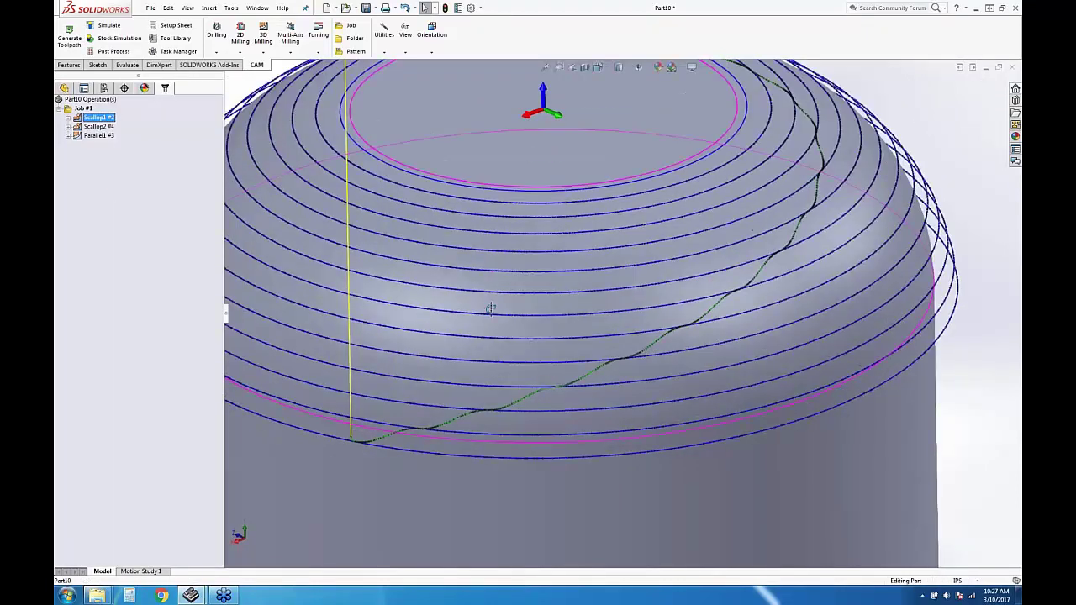
pyautogui.scroll(-5, 529, 255)
pyautogui.moveTo(423, 255); pyautogui.dragTo(438, 303, button='middle')
pyautogui.scroll(3, 438, 303)
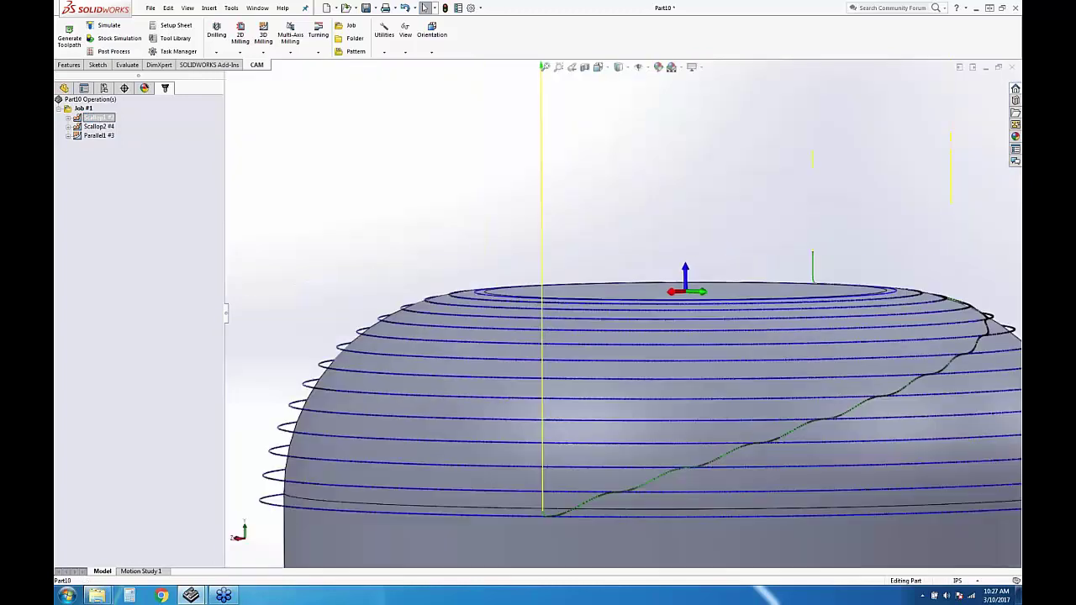
# Expand Scallop1's details in the operation tree and duplicate the operation
pyautogui.click(69, 118)
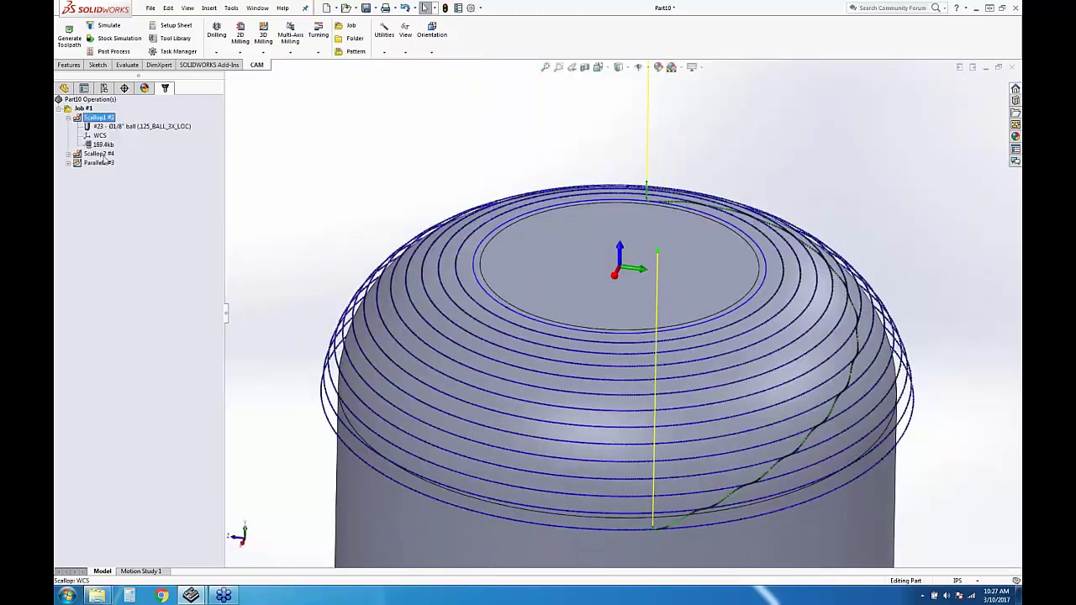
pyautogui.rightClick(98, 118)
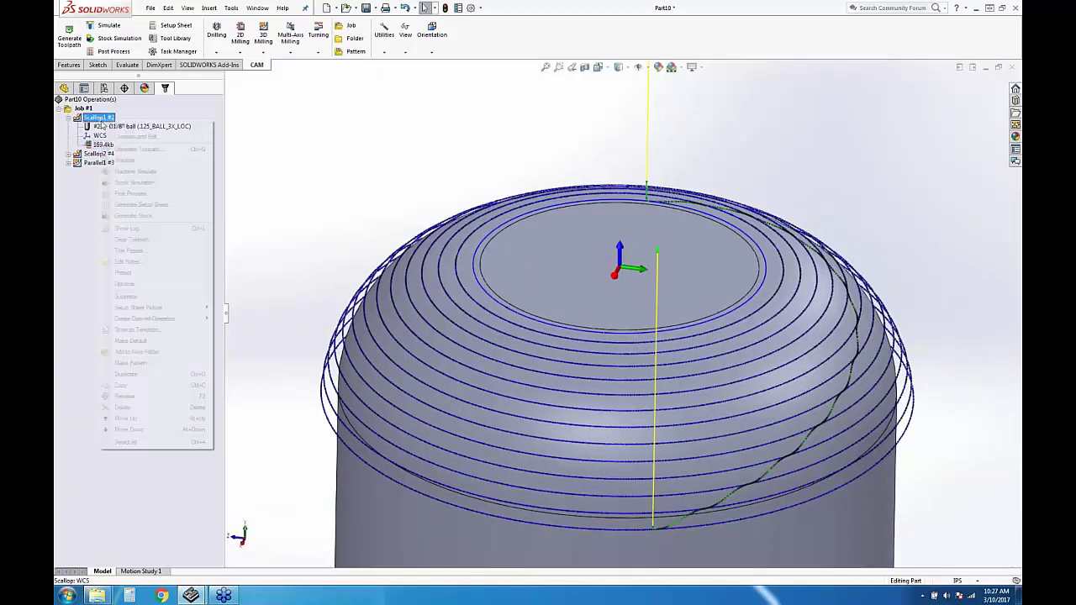
pyautogui.click(126, 374)
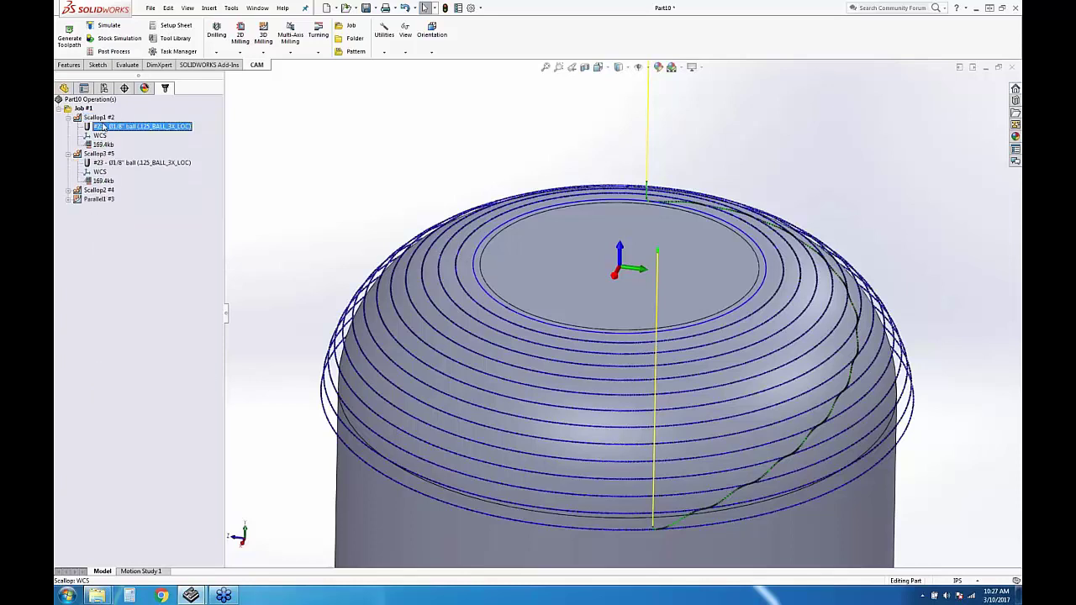
# Turn off smoothing on the original Scallop1 operation, regenerate it and check its toolpath size
pyautogui.rightClick(103, 117)
pyautogui.click(141, 186)
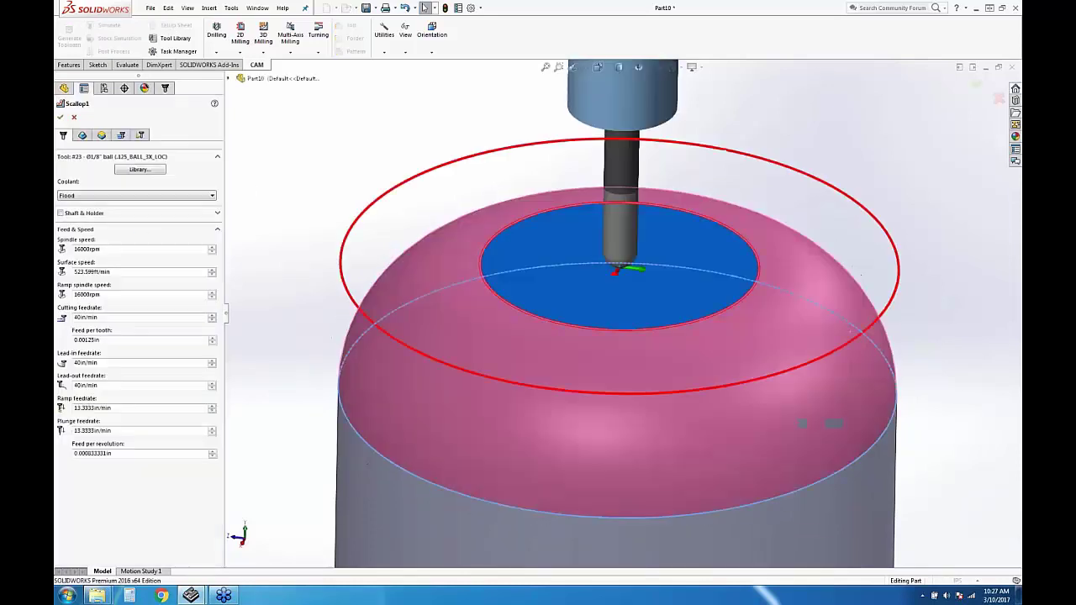
pyautogui.click(60, 352)
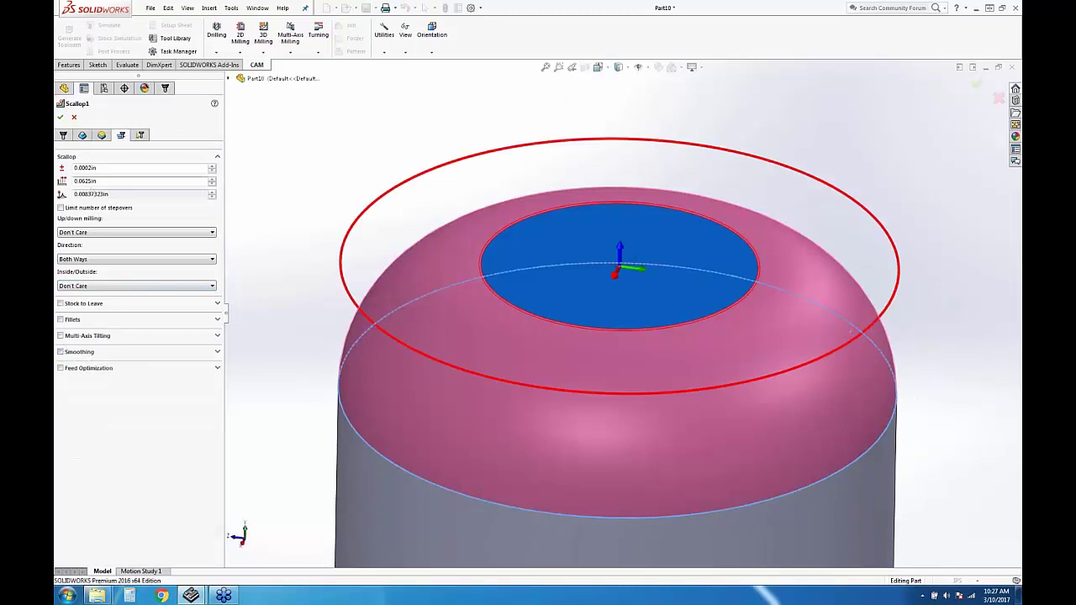
pyautogui.click(60, 117)
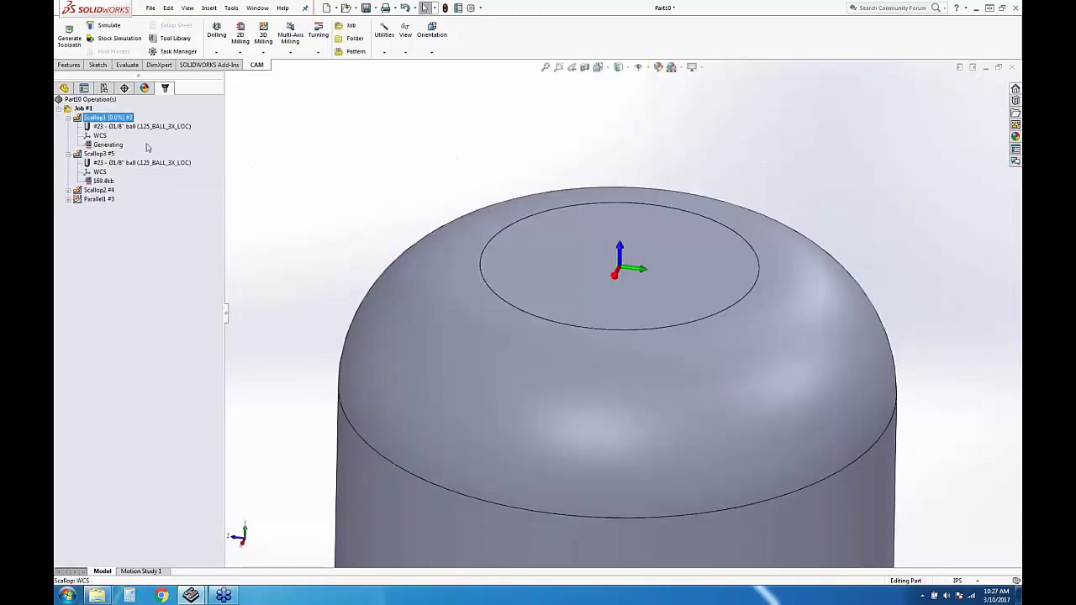
pyautogui.click(107, 145)
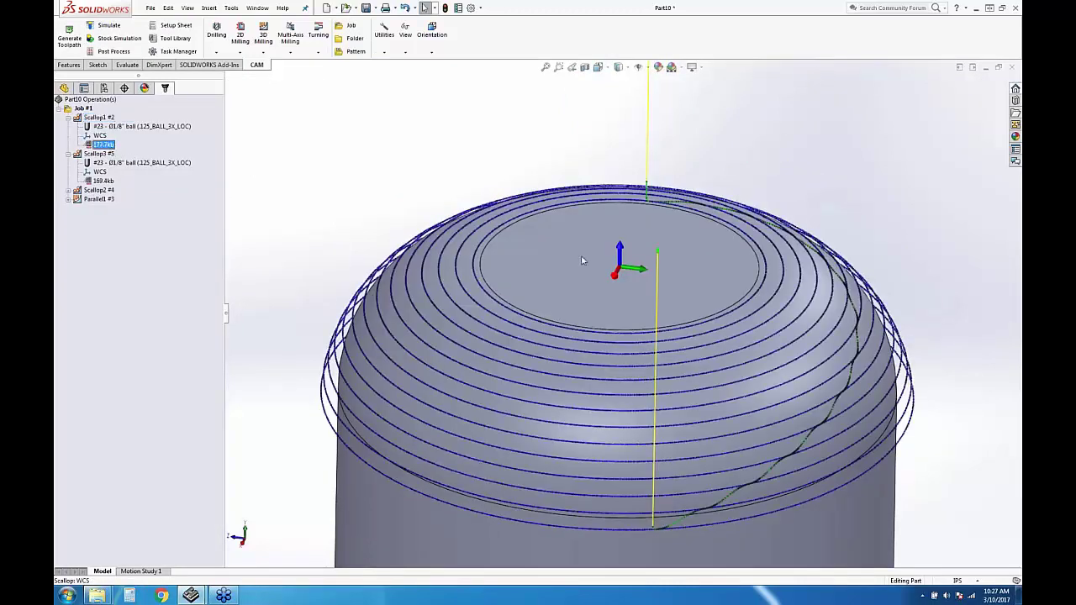
# Compare the unsmoothed Scallop1 toolpath with the smoothed Scallop3 toolpath, up close and from above the dome
pyautogui.scroll(-8, 622, 337)
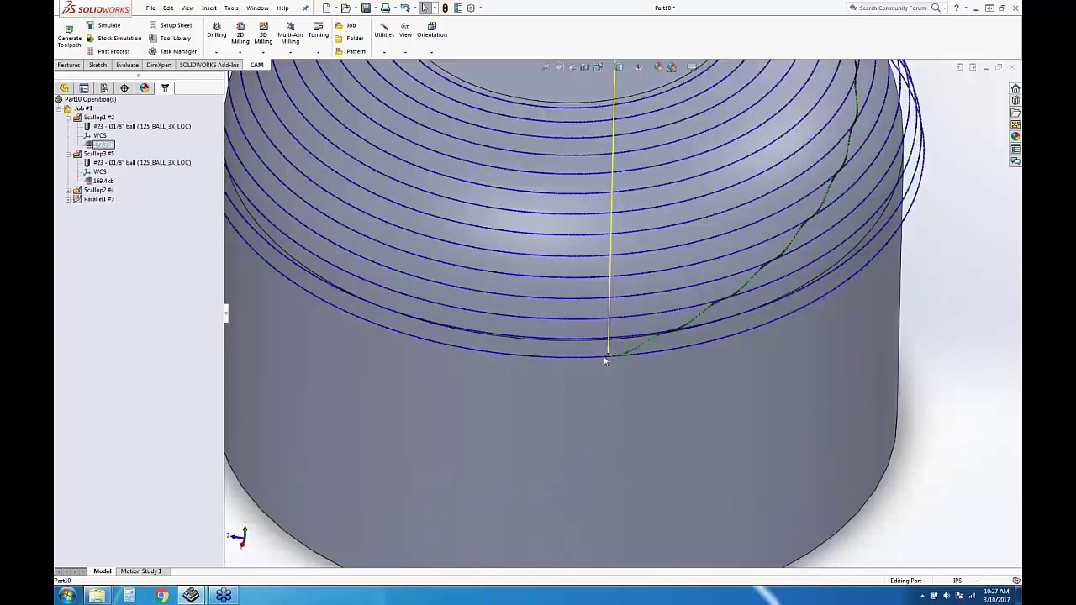
pyautogui.scroll(-1, 635, 364)
pyautogui.click(98, 117)
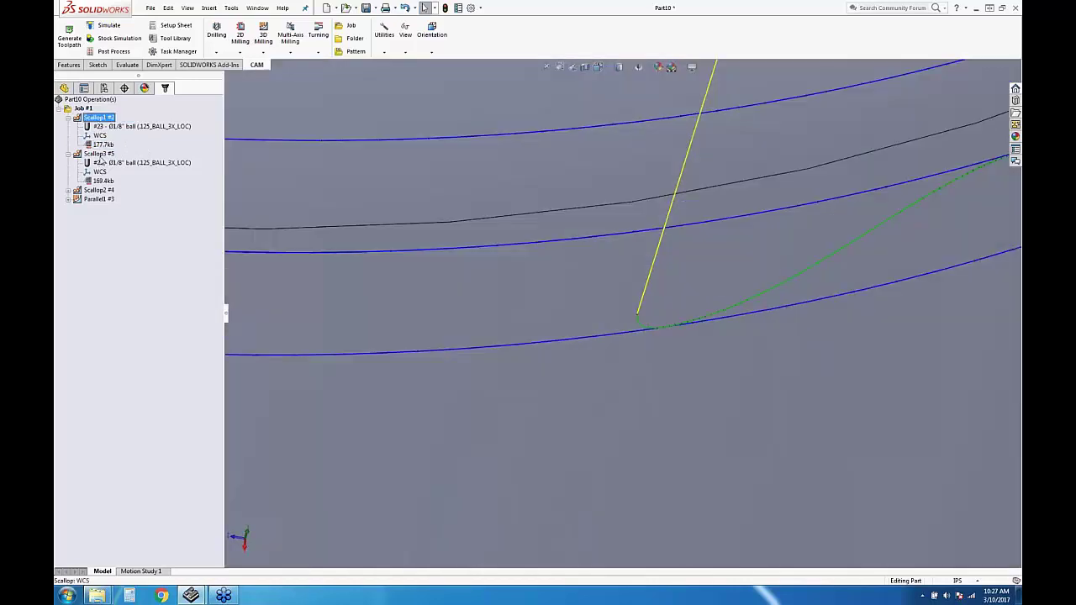
pyautogui.click(100, 155)
pyautogui.scroll(10, 647, 282)
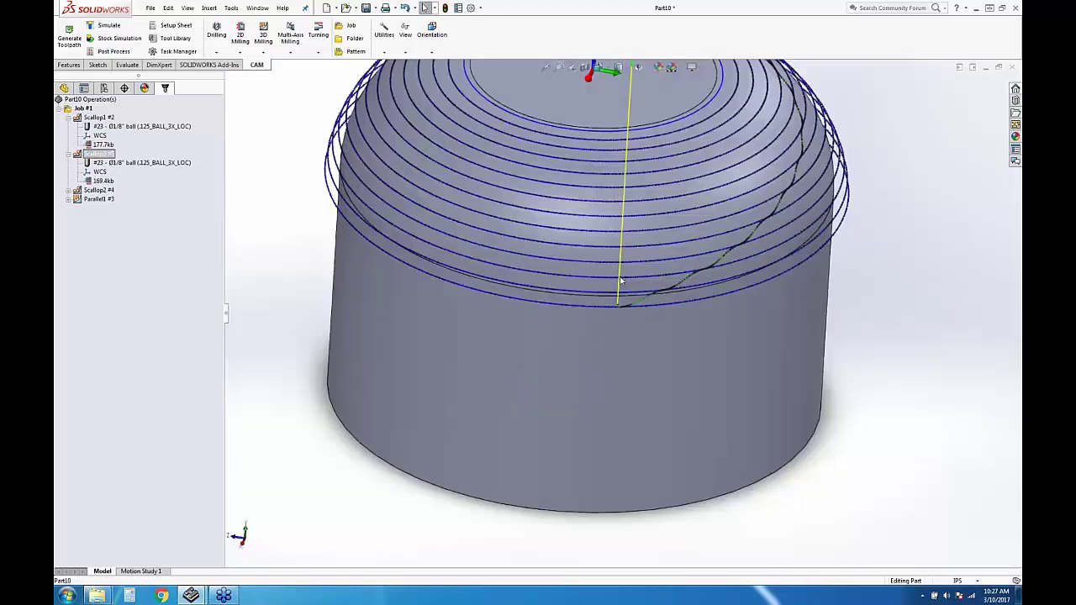
pyautogui.moveTo(621, 280); pyautogui.dragTo(289, 245, button='middle')
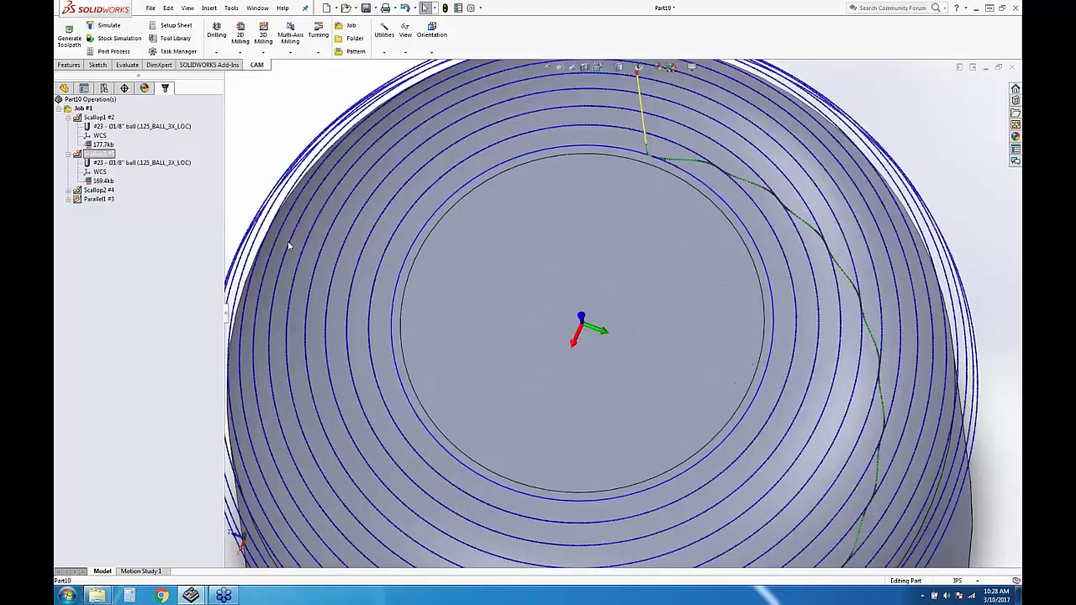
pyautogui.click(109, 122)
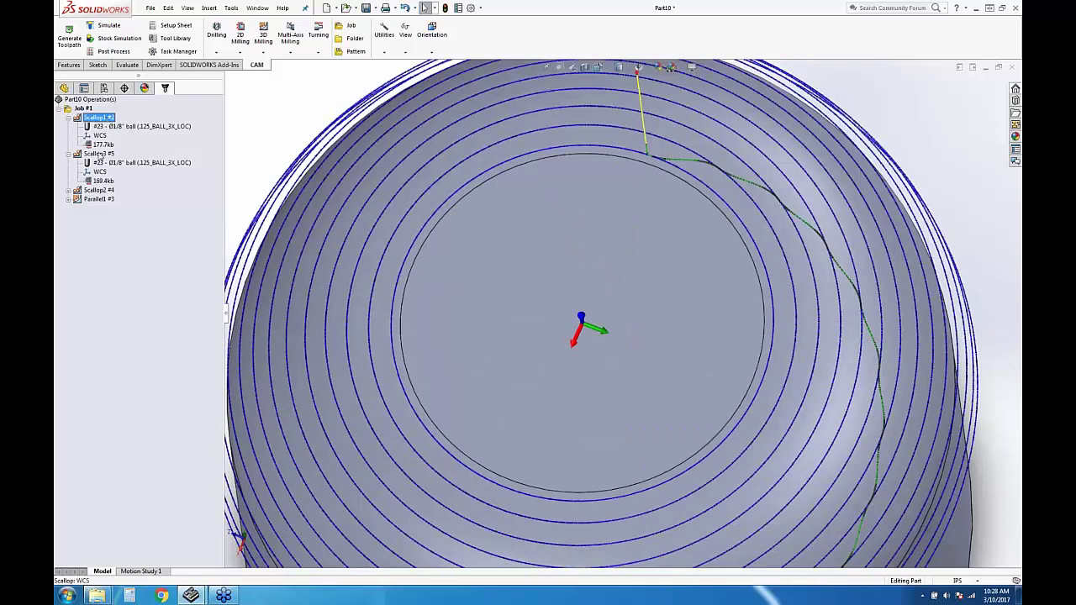
pyautogui.click(99, 155)
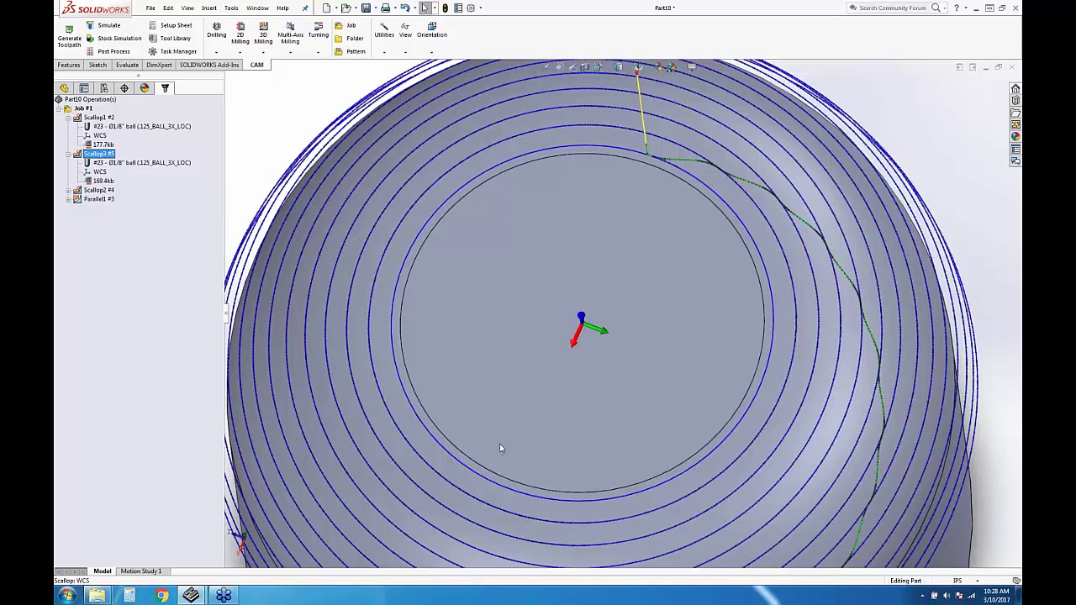
# Examine the smoothed Scallop3 passes around the dome from the side and from above
pyautogui.scroll(5, 557, 408)
pyautogui.moveTo(557, 408)
pyautogui.mouseDown(button='middle')
pyautogui.moveTo(551, 395)
pyautogui.moveTo(543, 413)
pyautogui.mouseUp(button='middle')
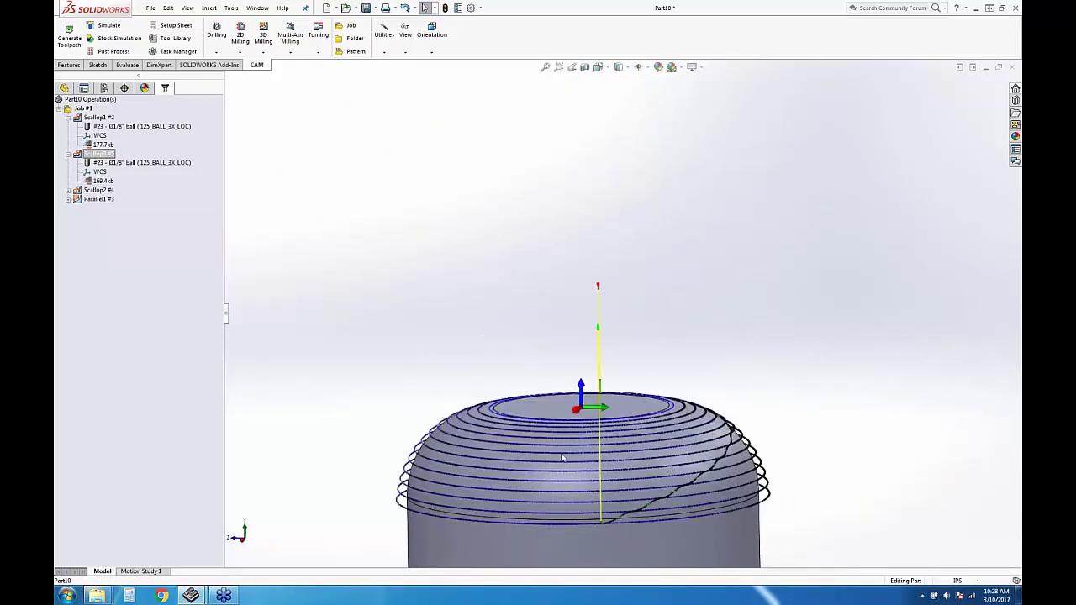
pyautogui.moveTo(567, 458); pyautogui.dragTo(588, 421, button='middle')
pyautogui.scroll(3, 588, 421)
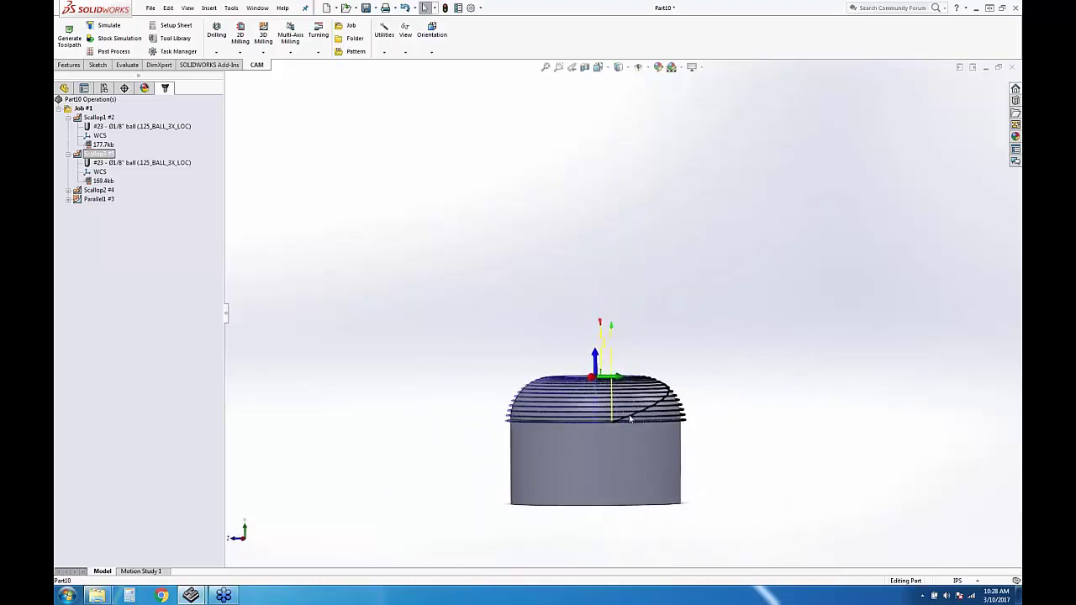
pyautogui.scroll(-3, 627, 385)
pyautogui.moveTo(626, 386); pyautogui.dragTo(561, 341, button='middle')
pyautogui.scroll(-2, 563, 338)
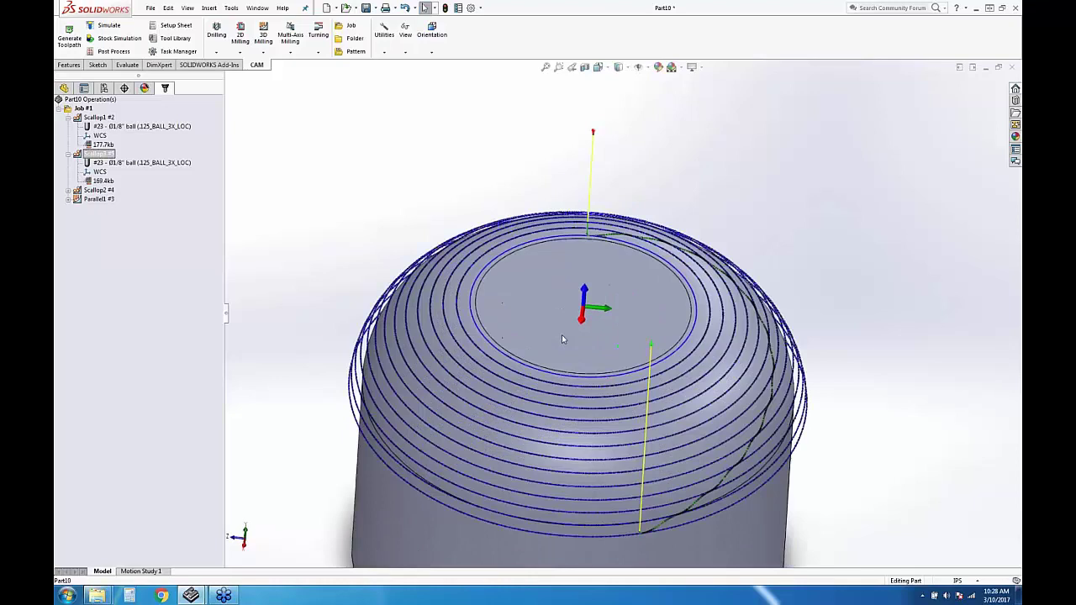
pyautogui.scroll(-5, 563, 339)
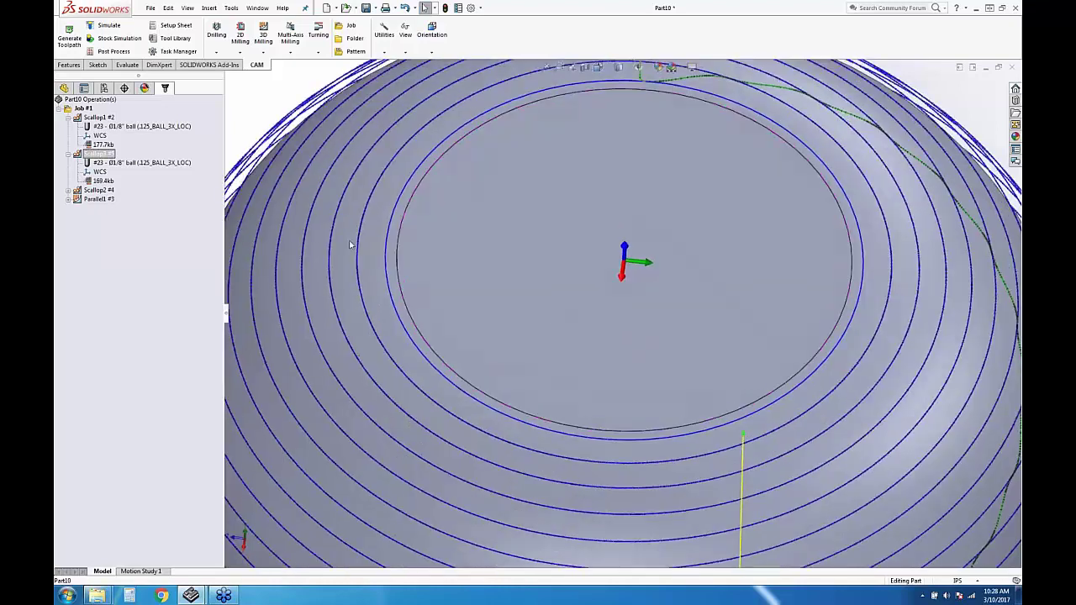
pyautogui.press('f')
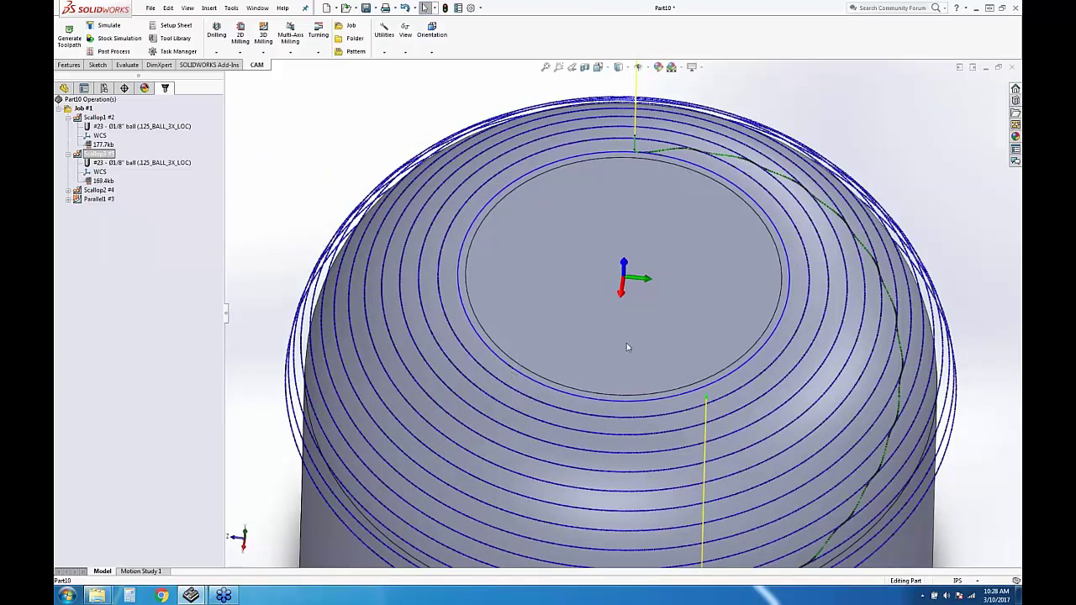
pyautogui.scroll(5, 625, 309)
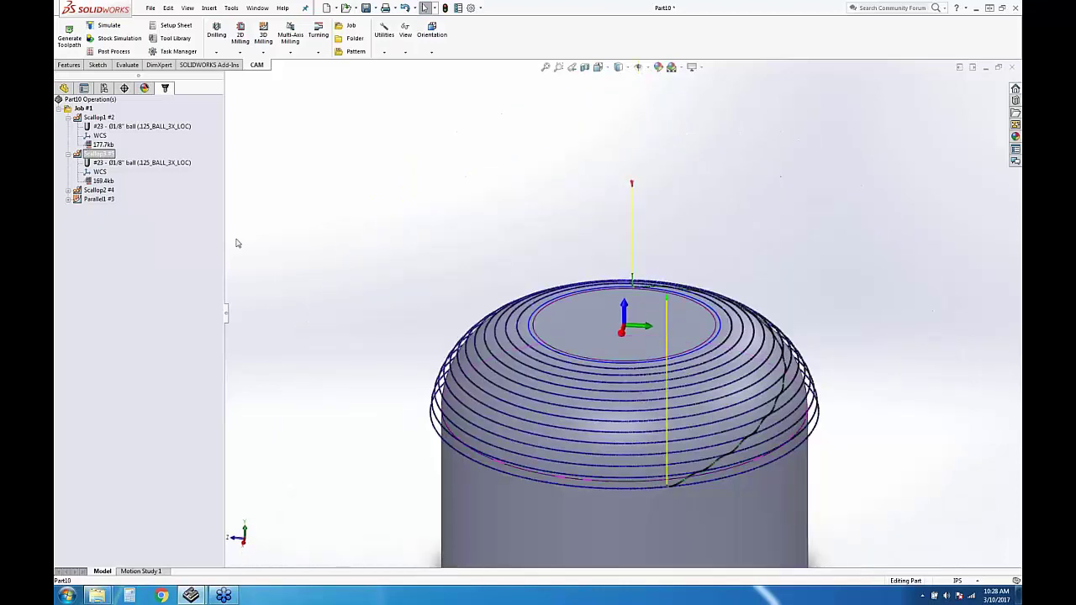
# Enable smoothing with a 0.0004 in tolerance on the Parallel1 operation and regenerate its toolpath
pyautogui.click(100, 199)
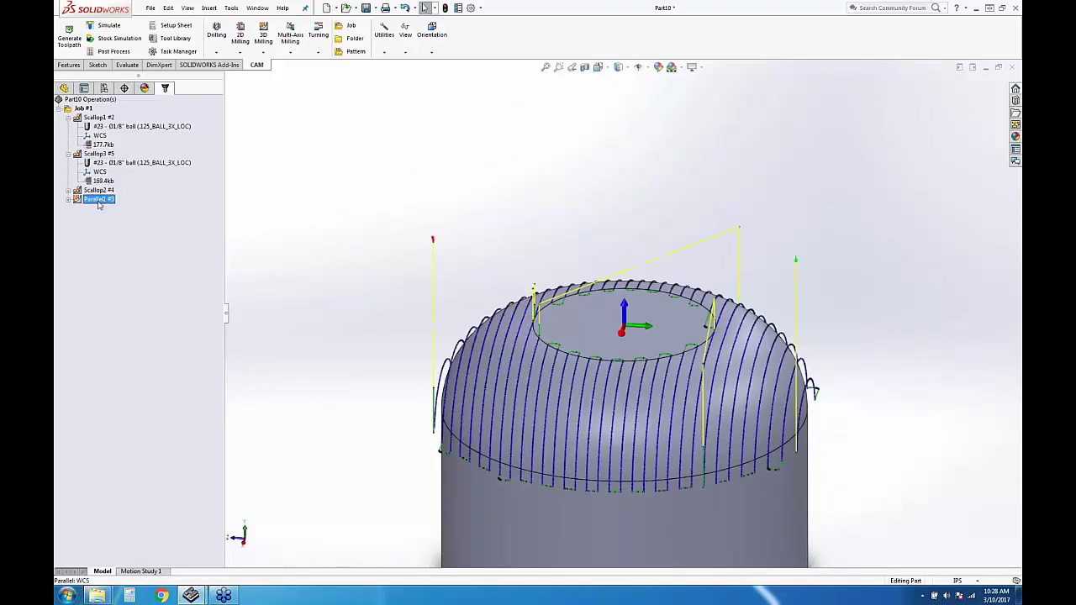
pyautogui.rightClick(99, 204)
pyautogui.click(142, 363)
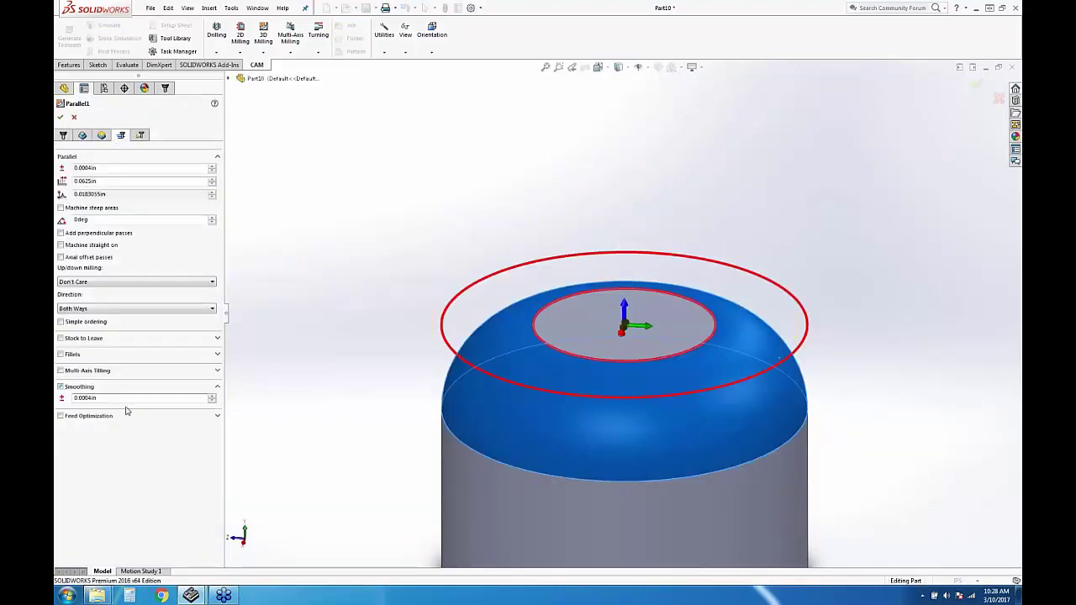
pyautogui.click(60, 117)
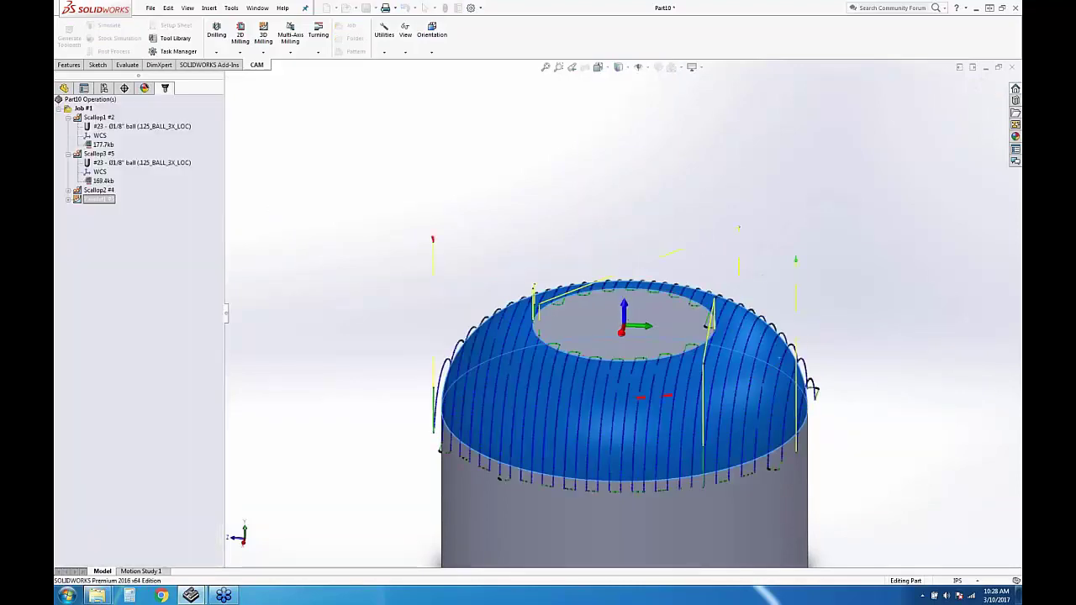
pyautogui.click(97, 198)
pyautogui.moveTo(572, 302); pyautogui.dragTo(538, 425, button='middle')
pyautogui.scroll(-2, 551, 389)
# Expand Parallel1's details to check its toolpath size, and duplicate the operation
pyautogui.click(69, 199)
pyautogui.click(100, 227)
pyautogui.rightClick(95, 202)
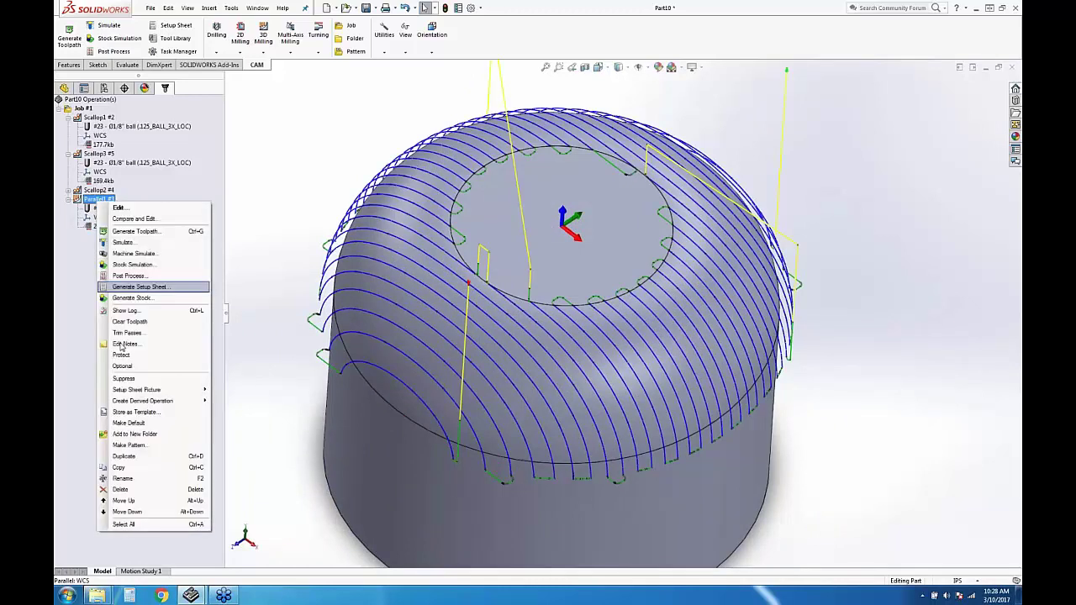
pyautogui.click(134, 455)
# Turn off smoothing on the original Parallel1 operation and regenerate its toolpath for comparison with the duplicate
pyautogui.rightClick(111, 201)
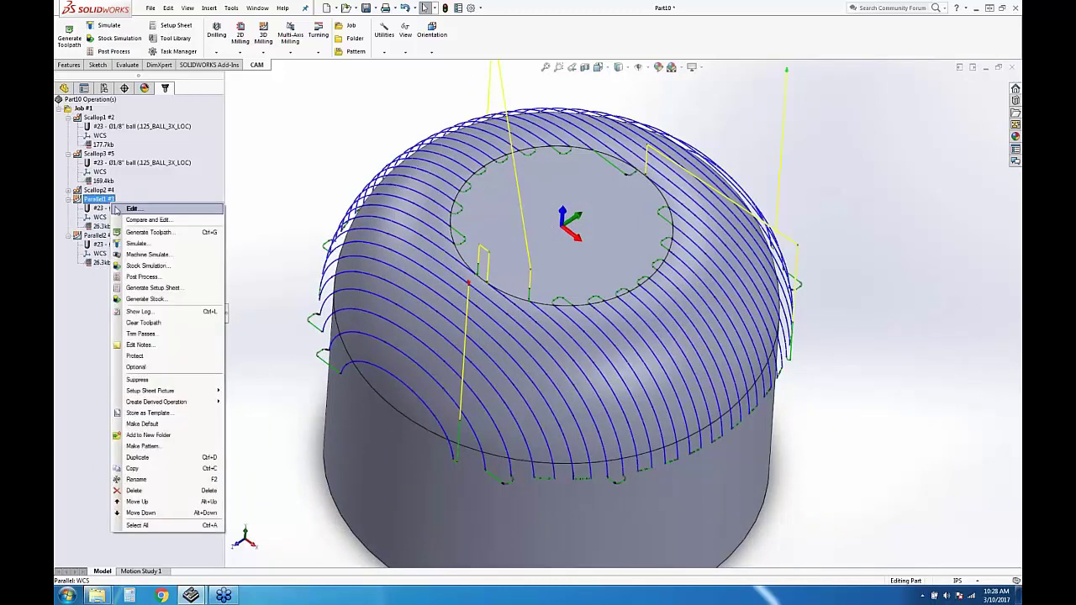
pyautogui.click(122, 209)
pyautogui.click(122, 135)
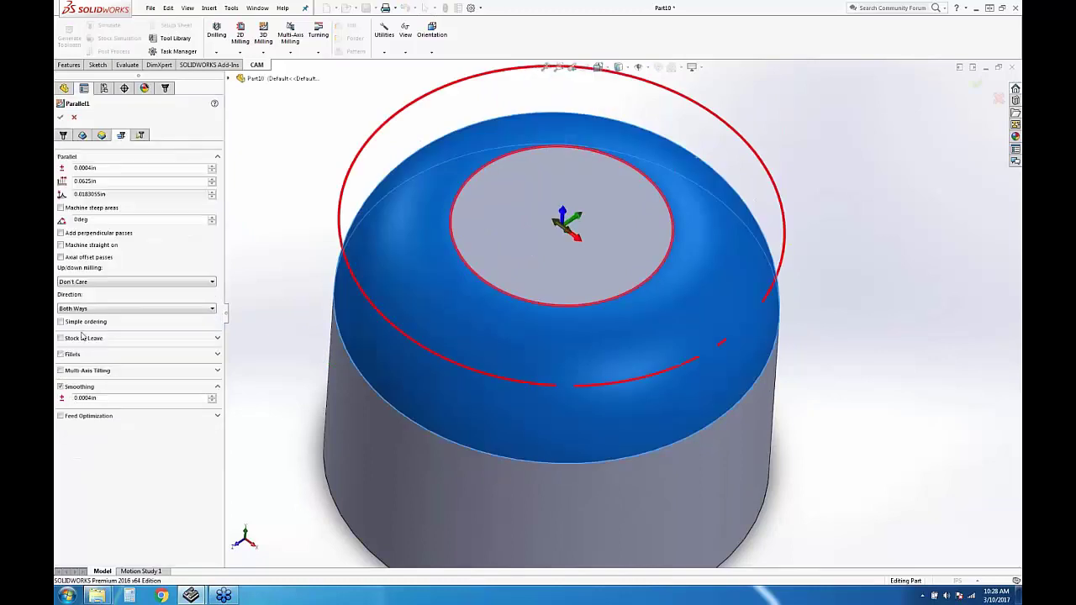
pyautogui.click(60, 387)
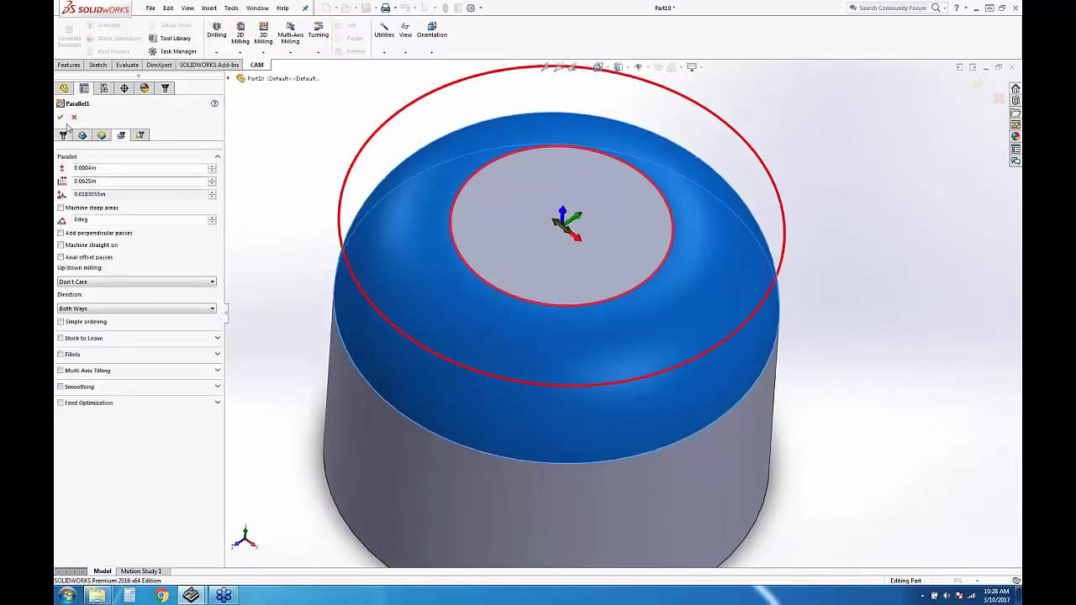
pyautogui.press('Return')
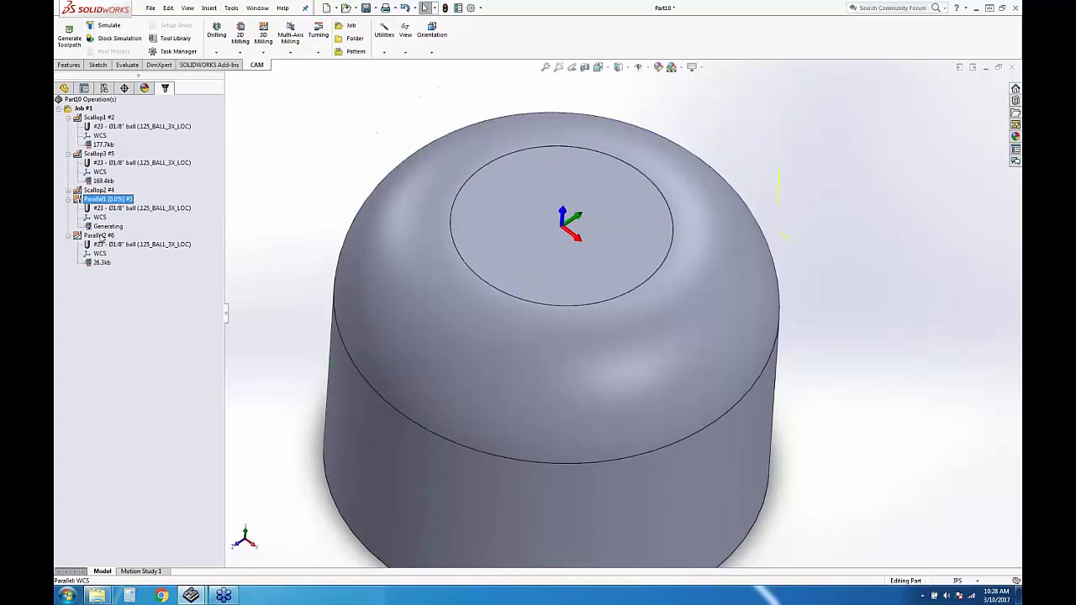
pyautogui.hotkey('ctrl', '7')
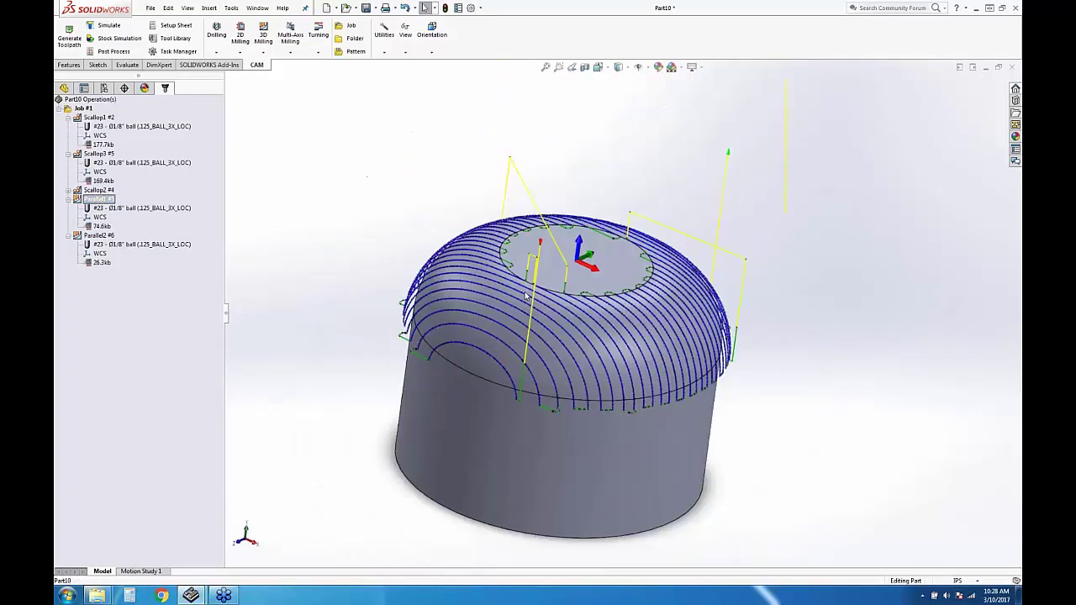
# Examine the unsmoothed Parallel1 passes on the dome from the side and from above
pyautogui.scroll(-2, 516, 283)
pyautogui.scroll(2, 807, 336)
pyautogui.moveTo(807, 311); pyautogui.dragTo(552, 279, button='middle')
pyautogui.scroll(-2, 563, 281)
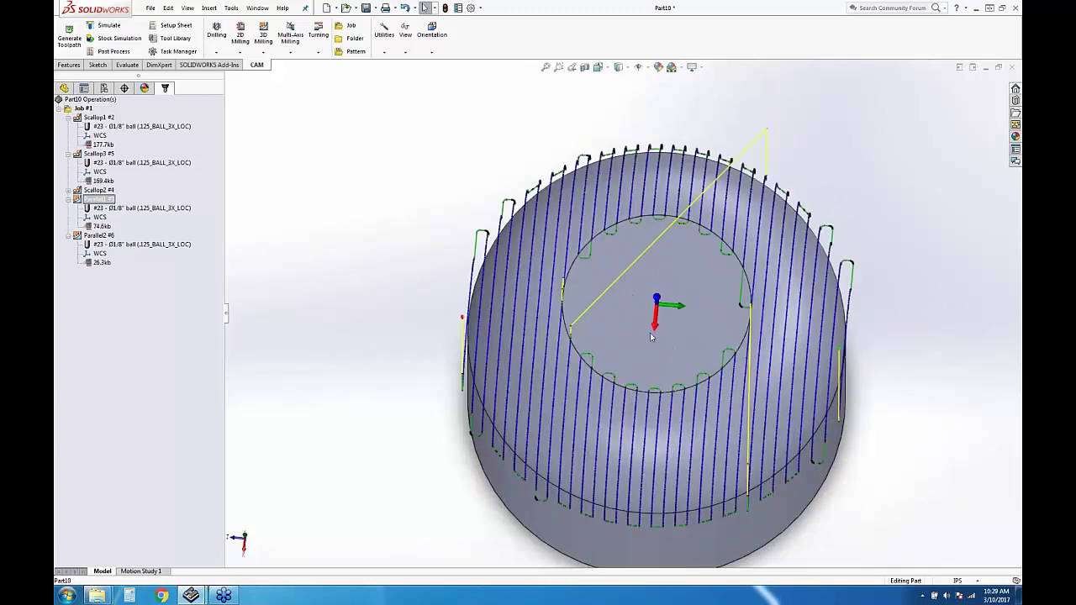
pyautogui.moveTo(728, 360); pyautogui.dragTo(603, 305, button='middle')
# Display the Parallel2 toolpath and examine its smoothed passes around the dome for comparison with Parallel1
pyautogui.click(99, 235)
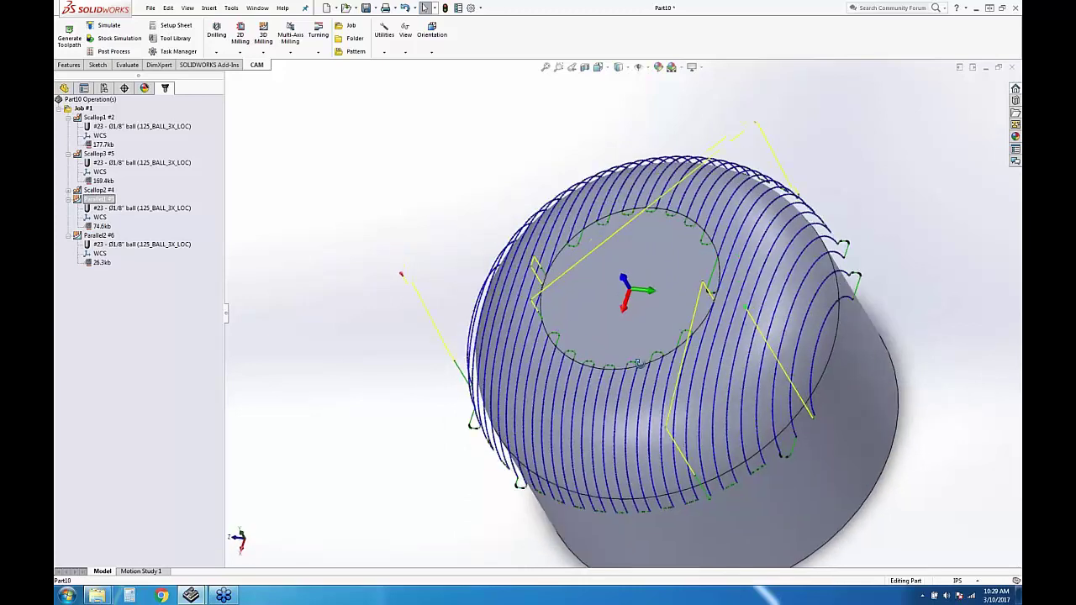
pyautogui.moveTo(471, 353); pyautogui.dragTo(383, 315, button='middle')
pyautogui.scroll(5, 593, 406)
pyautogui.scroll(-5, 593, 406)
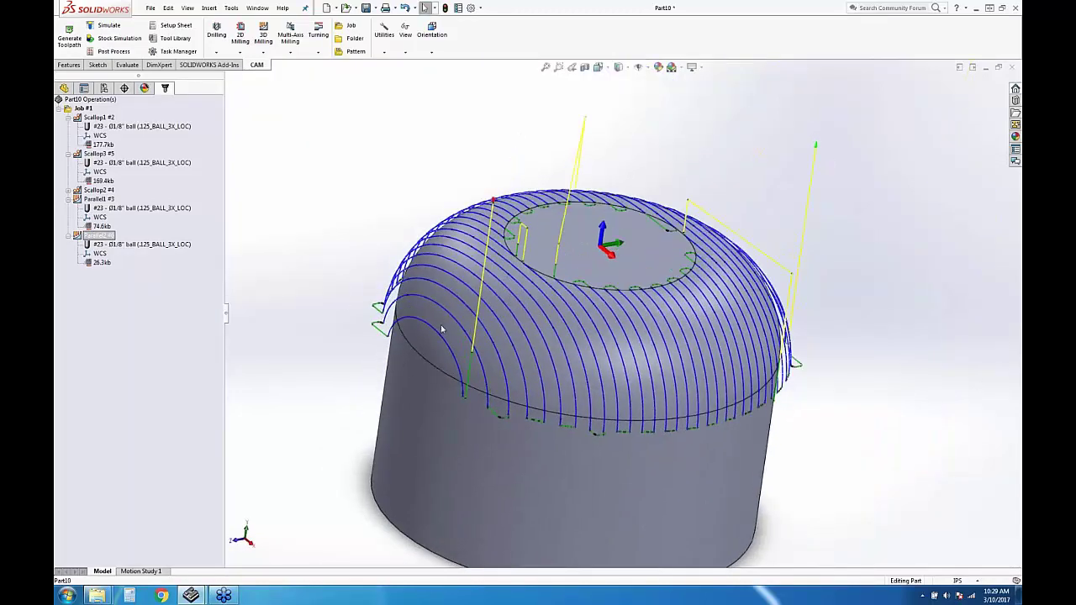
pyautogui.scroll(-5, 522, 325)
pyautogui.moveTo(522, 324); pyautogui.dragTo(582, 346, button='middle')
pyautogui.scroll(3, 582, 346)
pyautogui.scroll(2, 583, 346)
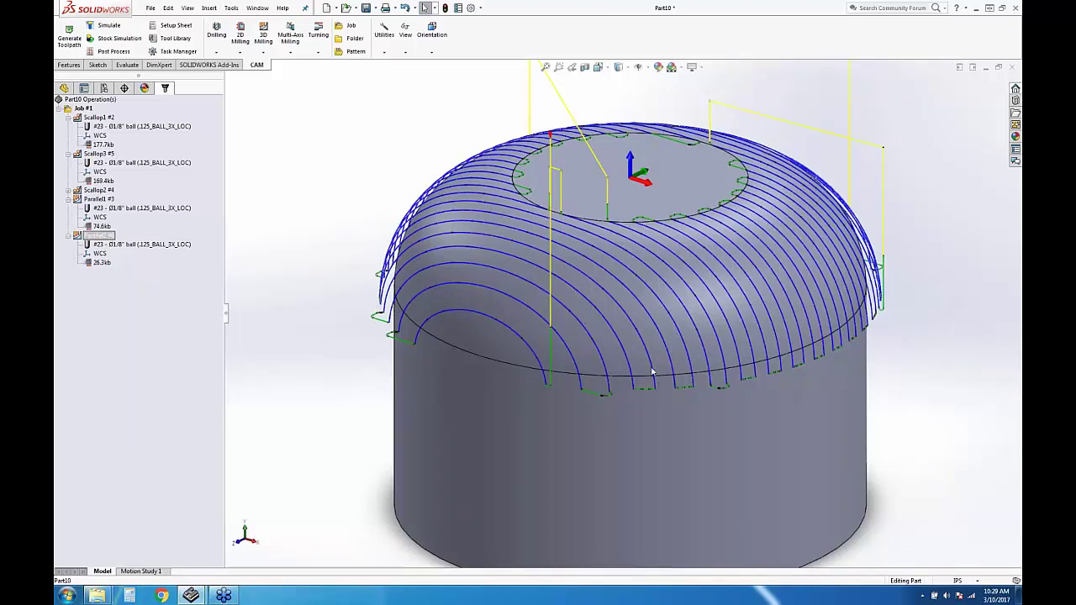
pyautogui.moveTo(609, 256); pyautogui.dragTo(693, 300, button='middle')
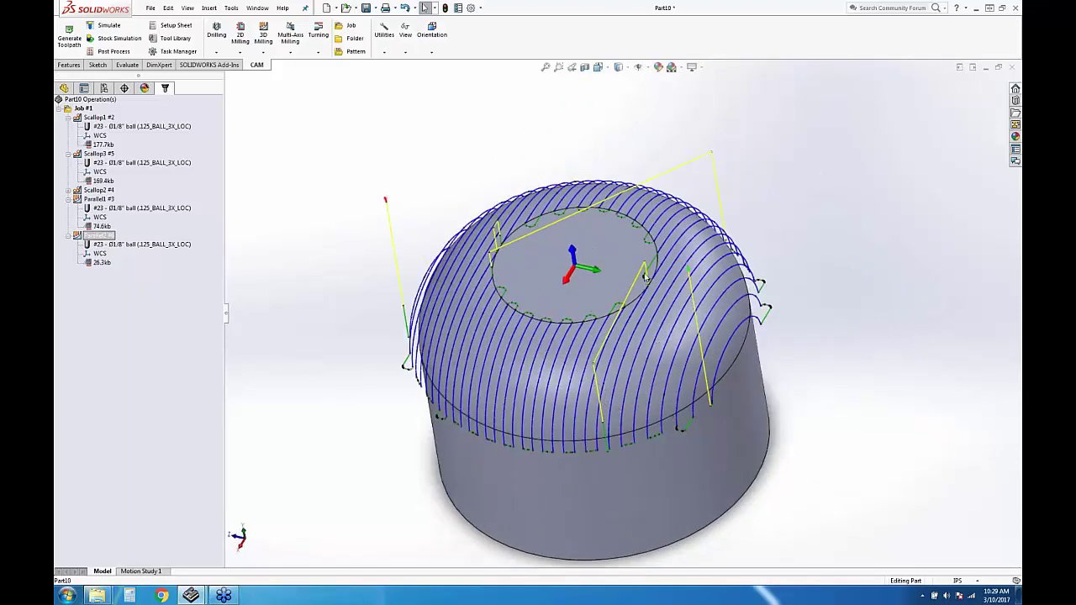
pyautogui.moveTo(655, 263); pyautogui.dragTo(479, 332, button='middle')
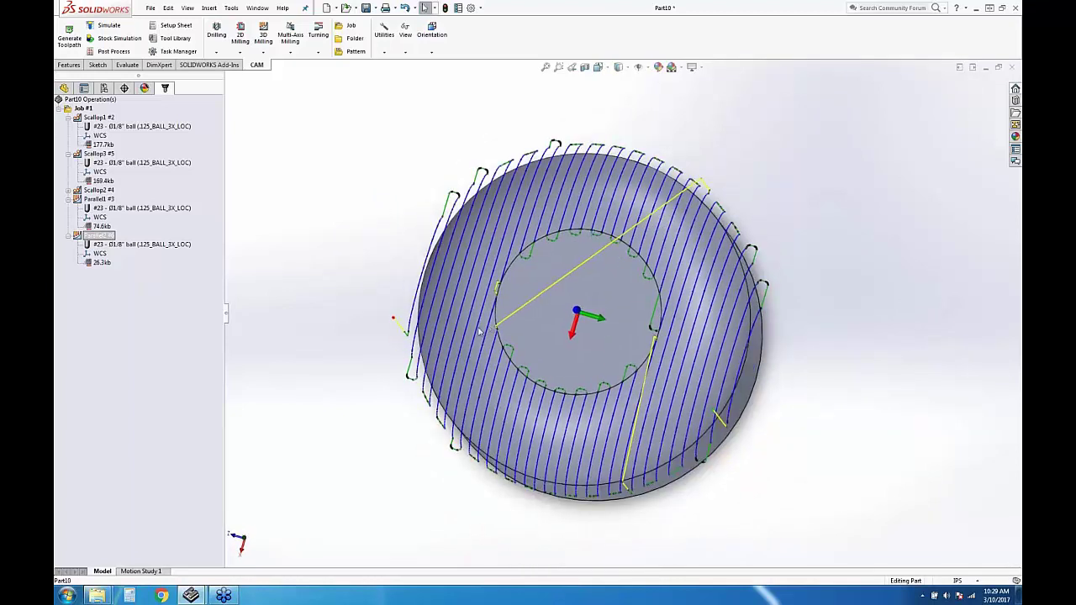
pyautogui.moveTo(638, 362); pyautogui.dragTo(556, 276, button='middle')
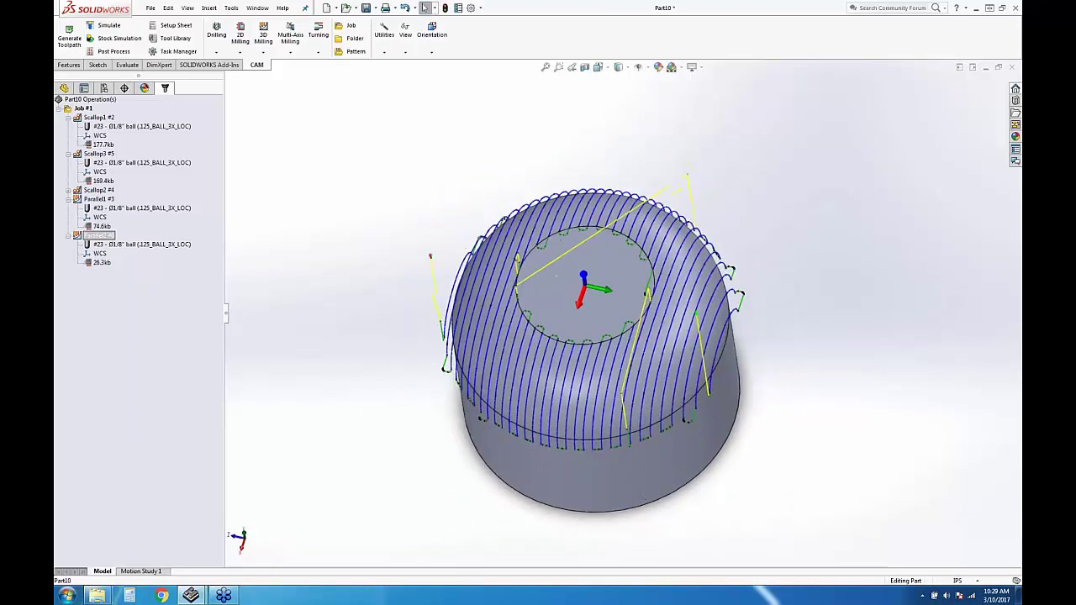
pyautogui.scroll(-2, 602, 395)
pyautogui.moveTo(602, 395); pyautogui.dragTo(555, 302, button='middle')
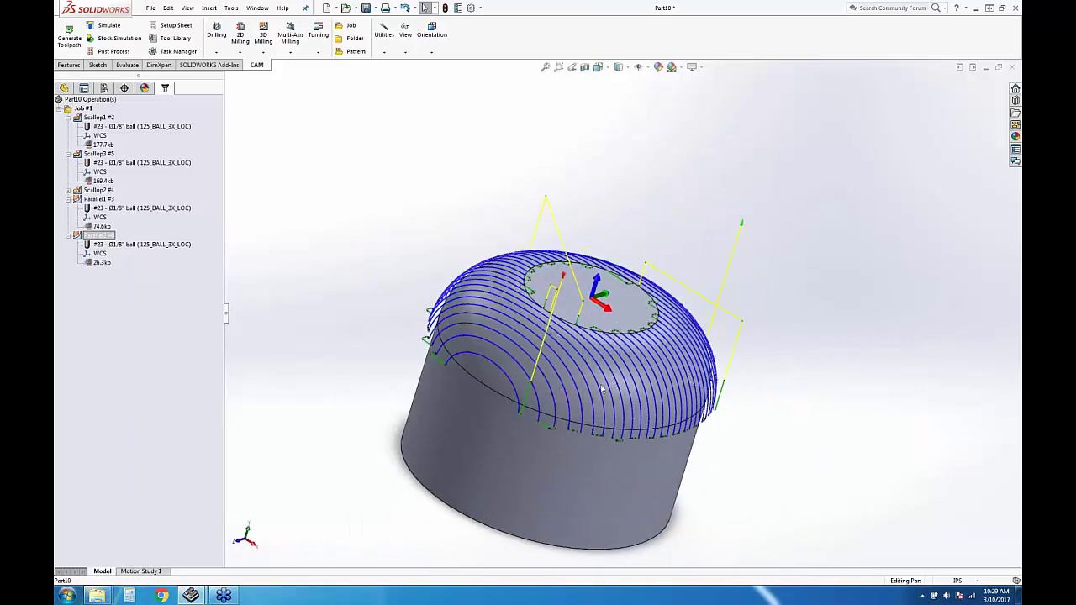
pyautogui.moveTo(601, 388); pyautogui.dragTo(580, 359, button='middle')
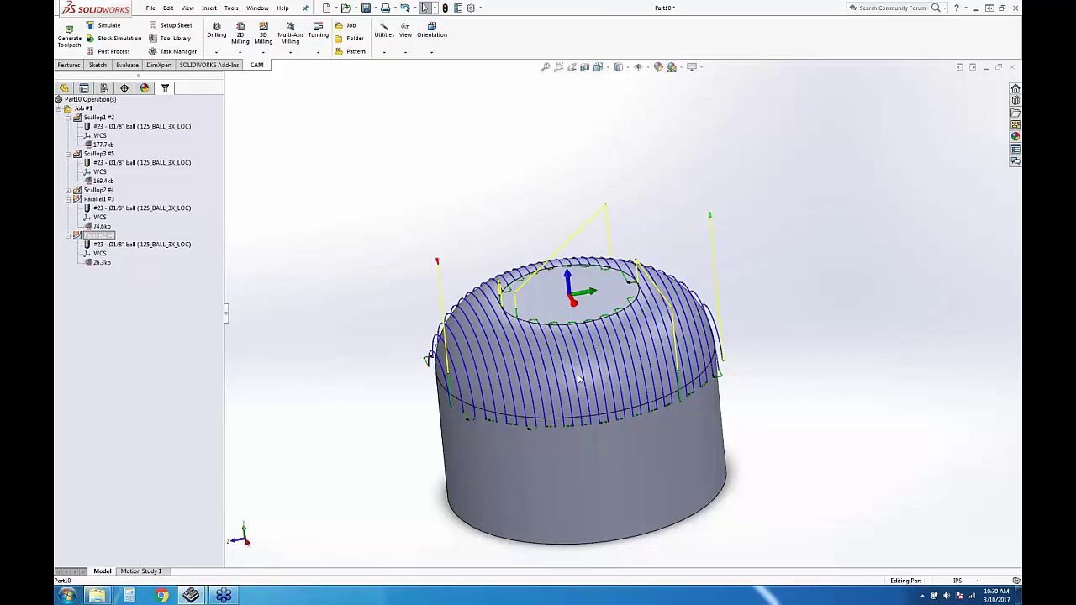
pyautogui.moveTo(600, 378); pyautogui.dragTo(480, 364, button='middle')
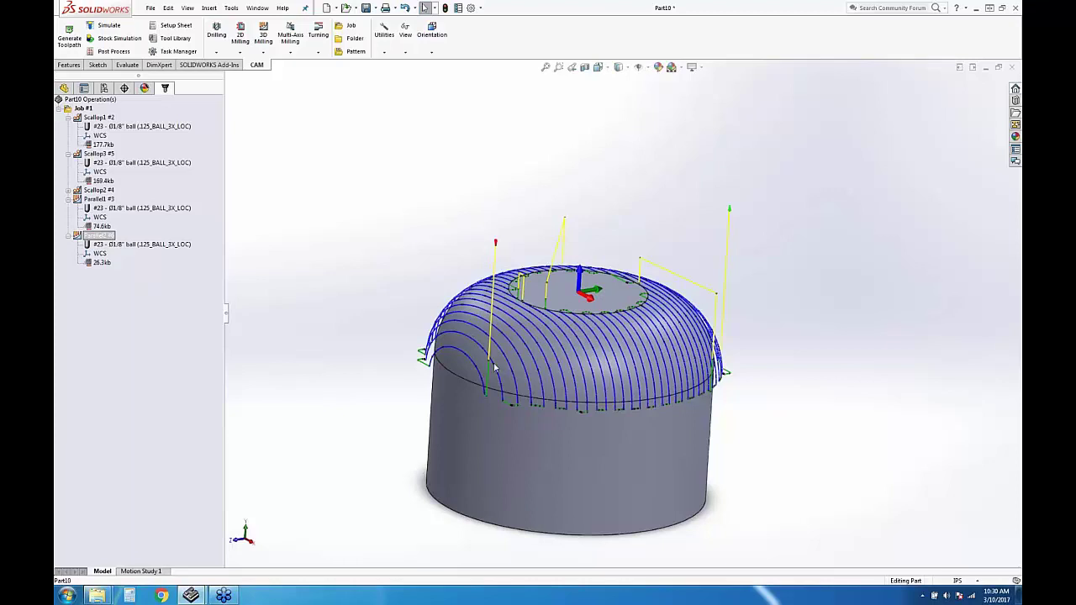
pyautogui.moveTo(632, 324); pyautogui.dragTo(580, 334, button='middle')
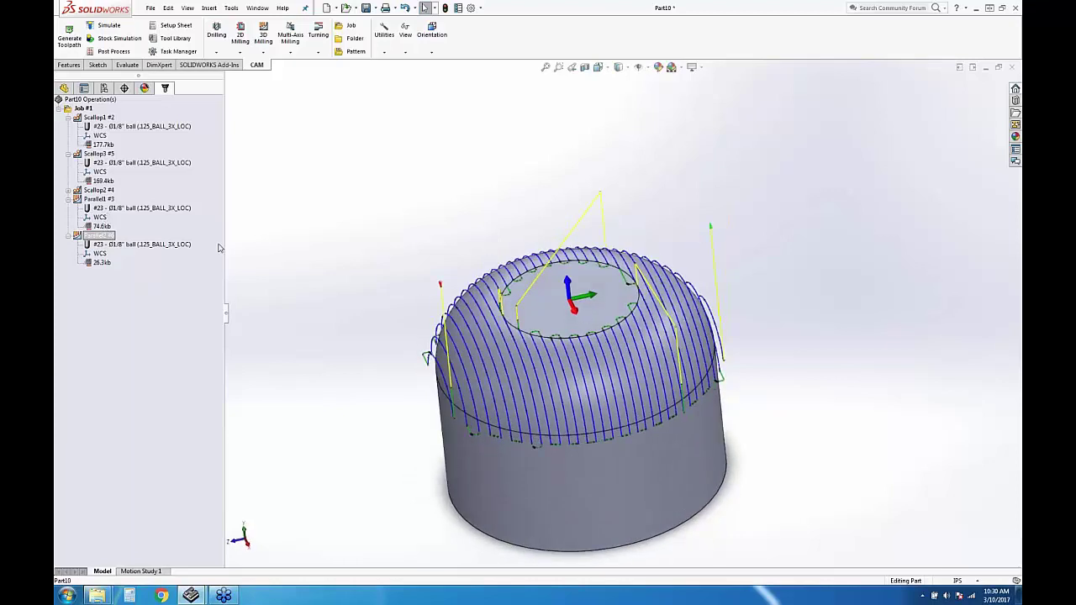
pyautogui.moveTo(412, 331); pyautogui.dragTo(378, 298, button='middle')
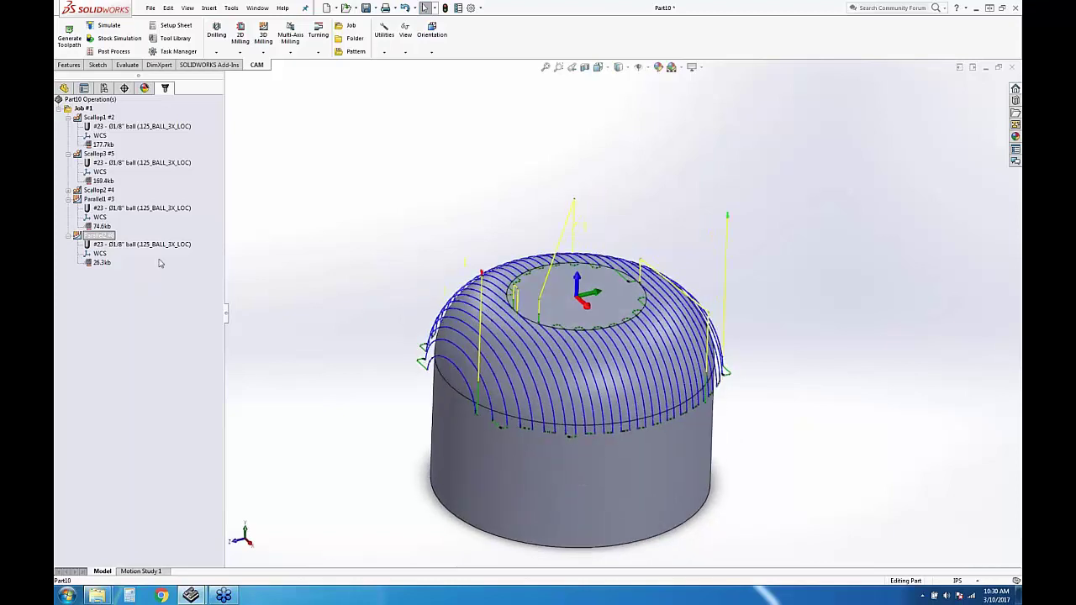
pyautogui.moveTo(490, 336); pyautogui.dragTo(607, 364, button='middle')
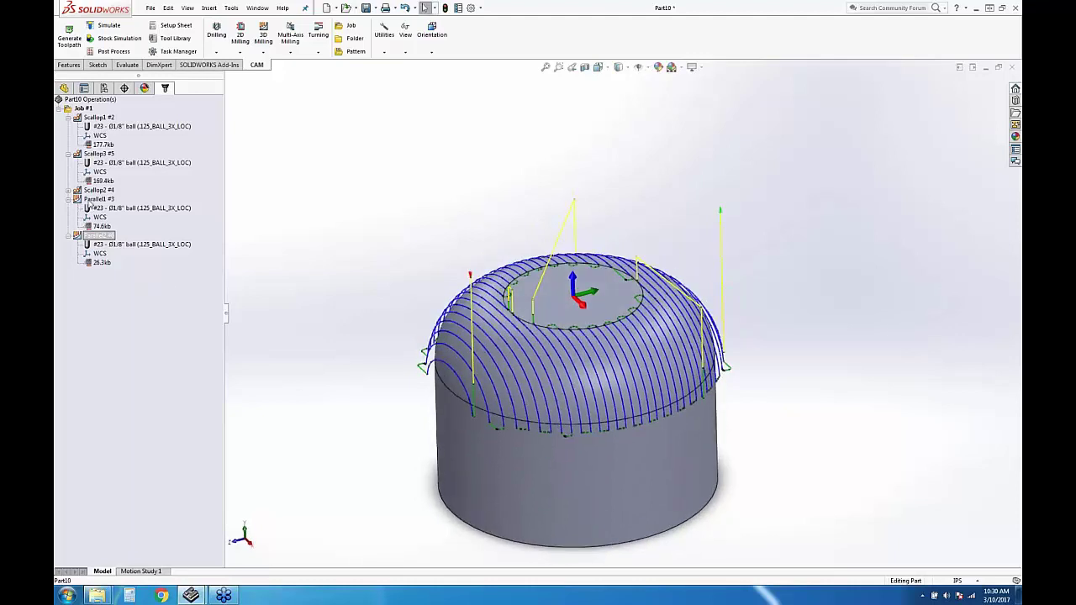
pyautogui.moveTo(687, 321); pyautogui.dragTo(579, 360, button='middle')
pyautogui.scroll(-3, 579, 361)
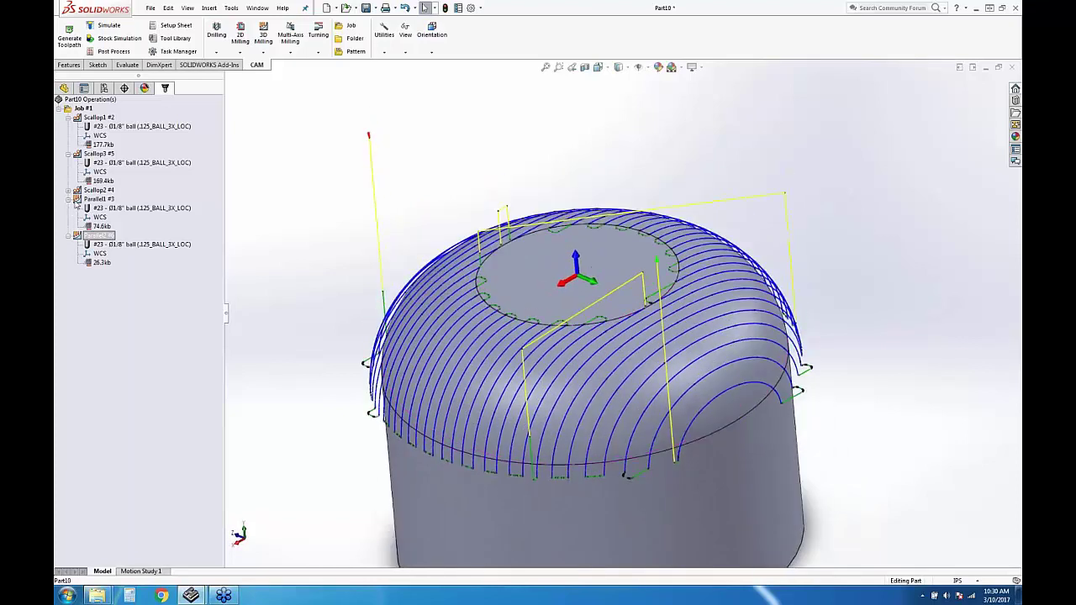
# Collapse the details of the Parallel1, Scallop3 and Scallop1 operations
pyautogui.click(69, 199)
pyautogui.click(69, 154)
pyautogui.click(69, 118)
# Step through the operations' toolpaths from Parallel2 back to Scallop1 and examine the passes on the dome
pyautogui.click(98, 154)
pyautogui.press('Up')
pyautogui.press('Up')
pyautogui.press('Up')
pyautogui.press('Up')
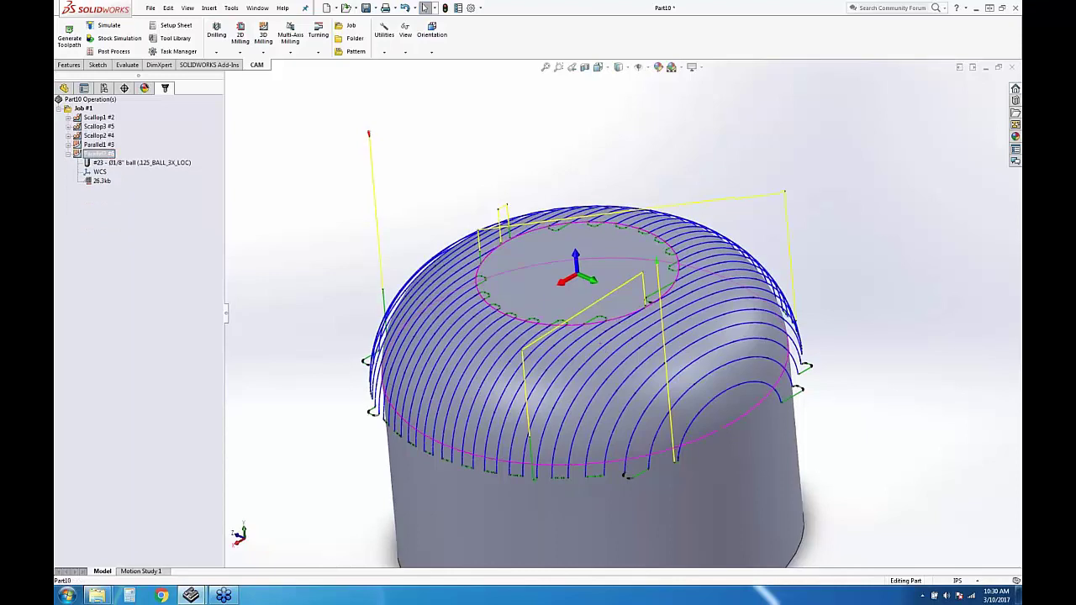
pyautogui.moveTo(751, 387); pyautogui.dragTo(496, 365, button='middle')
pyautogui.scroll(-4, 624, 365)
pyautogui.scroll(6, 623, 366)
pyautogui.moveTo(641, 400); pyautogui.dragTo(621, 273, button='middle')
pyautogui.scroll(-1, 550, 328)
pyautogui.click(194, 212)
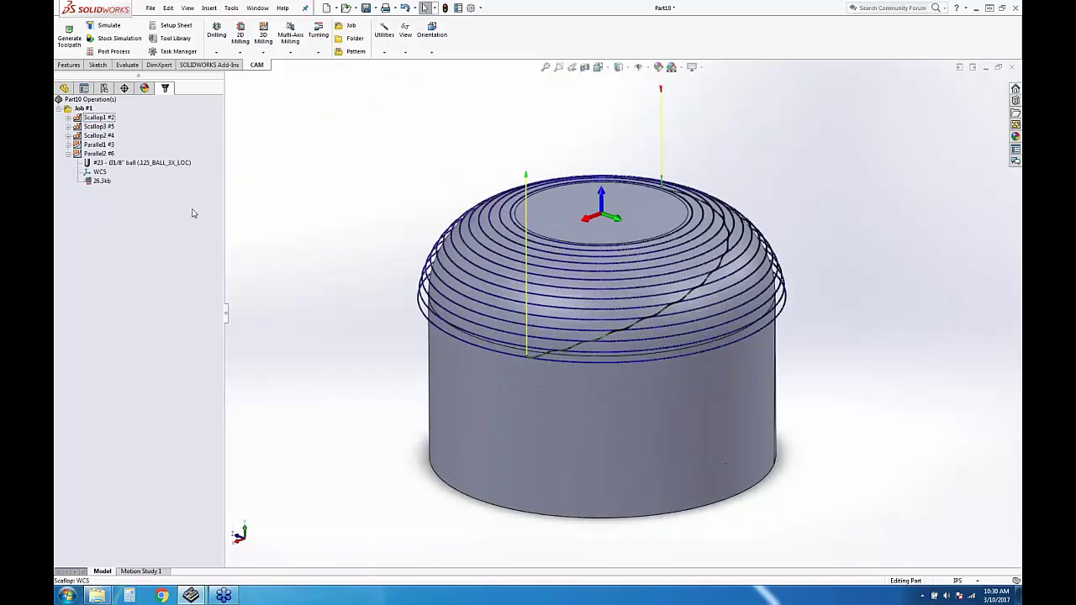
# Close the dome part without saving its changes and bring up the front left upright_new part
pyautogui.click(1012, 66)
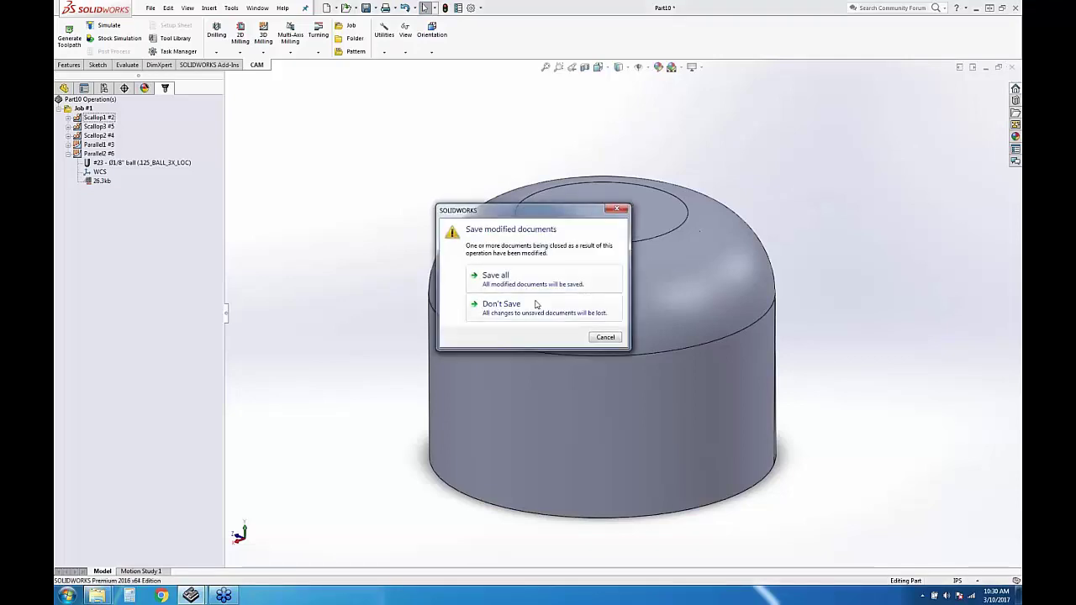
pyautogui.moveTo(549, 213); pyautogui.dragTo(314, 193)
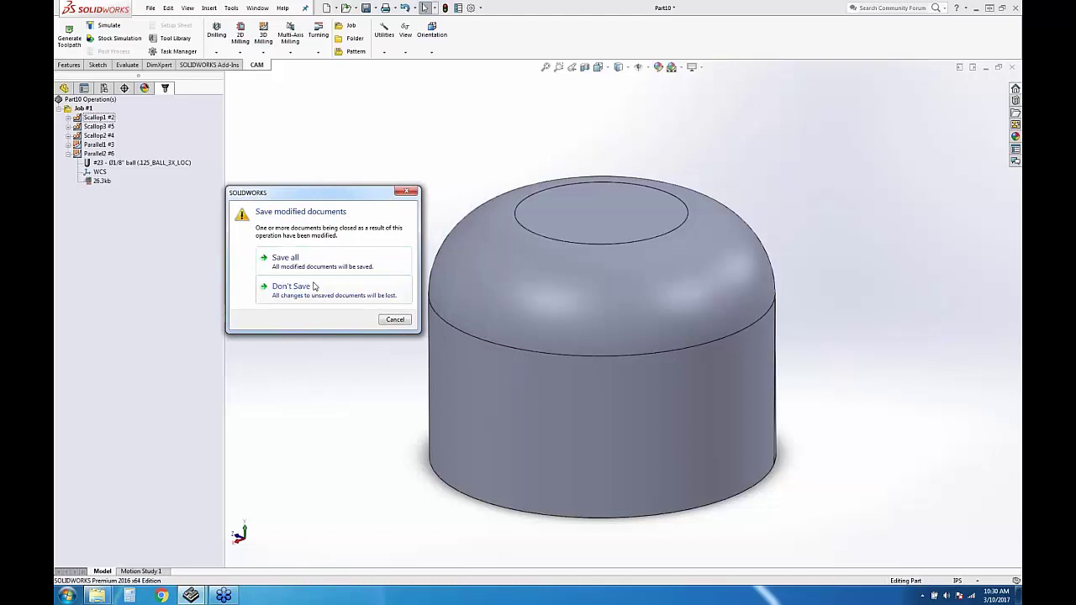
pyautogui.click(314, 286)
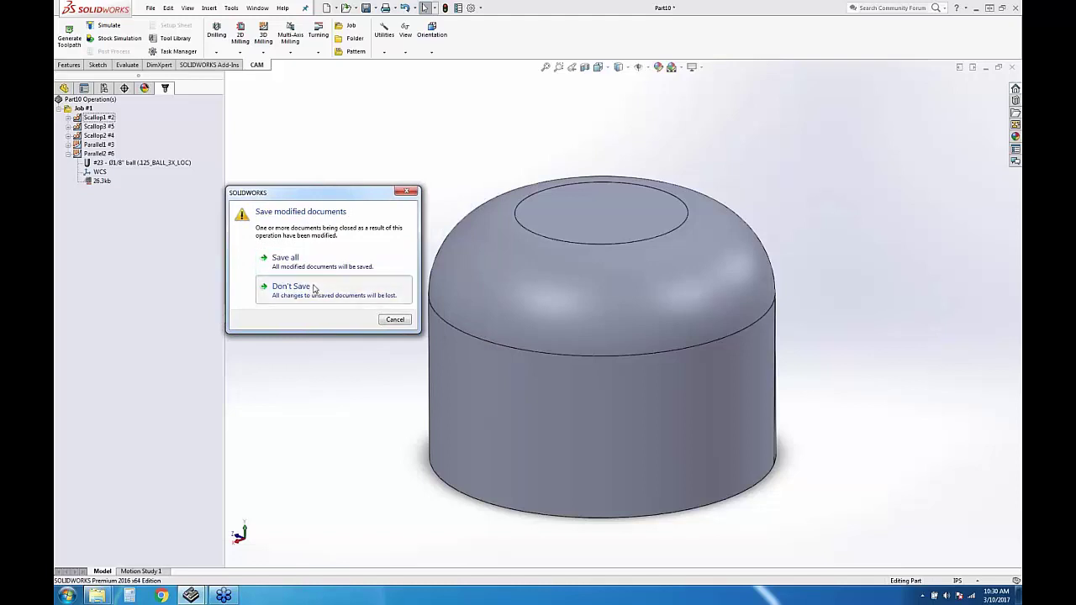
pyautogui.click(584, 323)
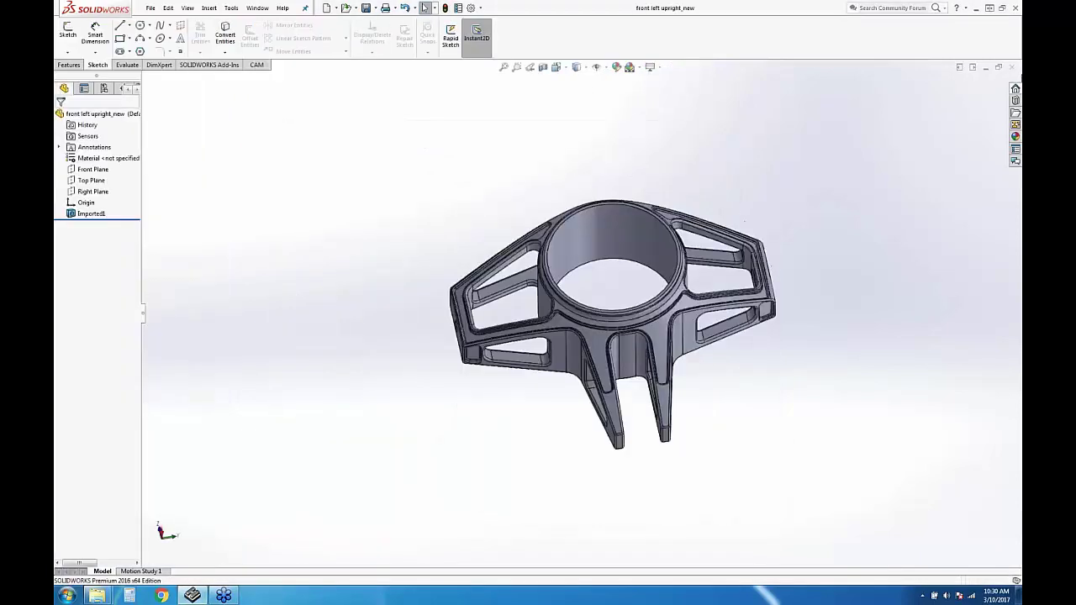
# Widen the model tree pane and show the CAM operations of the front left upright_new part
pyautogui.moveTo(627, 295); pyautogui.dragTo(501, 213, button='middle')
pyautogui.moveTo(606, 353); pyautogui.dragTo(564, 260, button='middle')
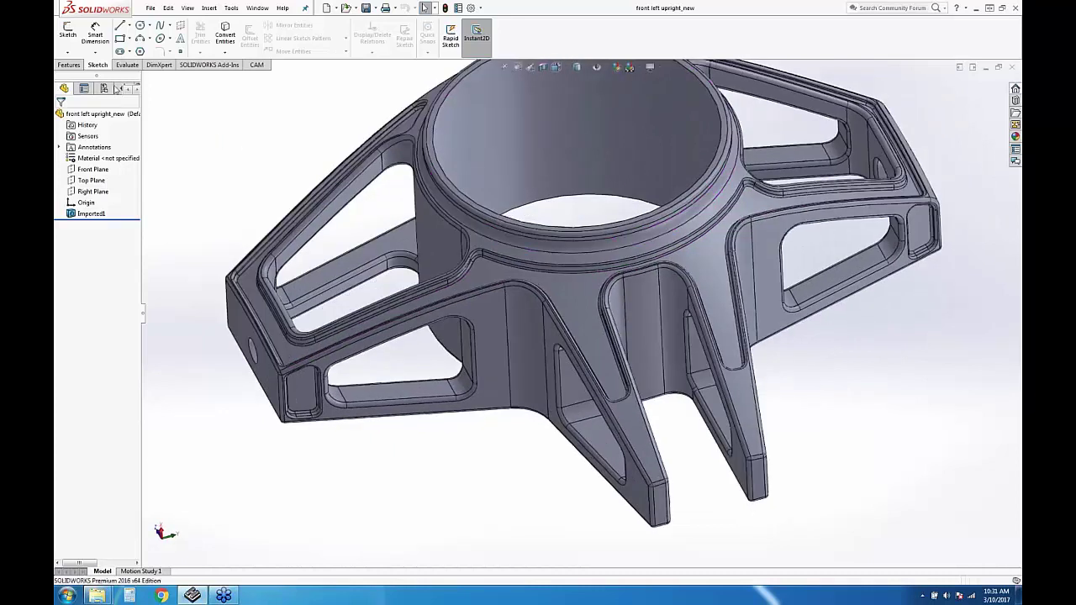
pyautogui.moveTo(140, 89); pyautogui.dragTo(199, 78)
pyautogui.click(165, 88)
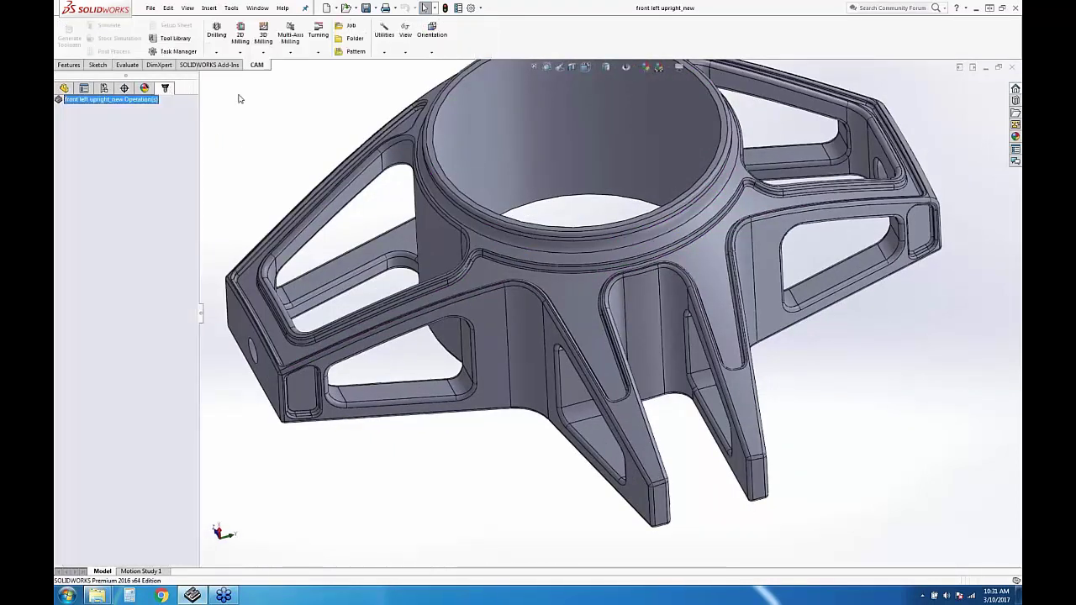
# Examine the upright's bore, pockets and lower arms from several angles
pyautogui.scroll(3, 656, 316)
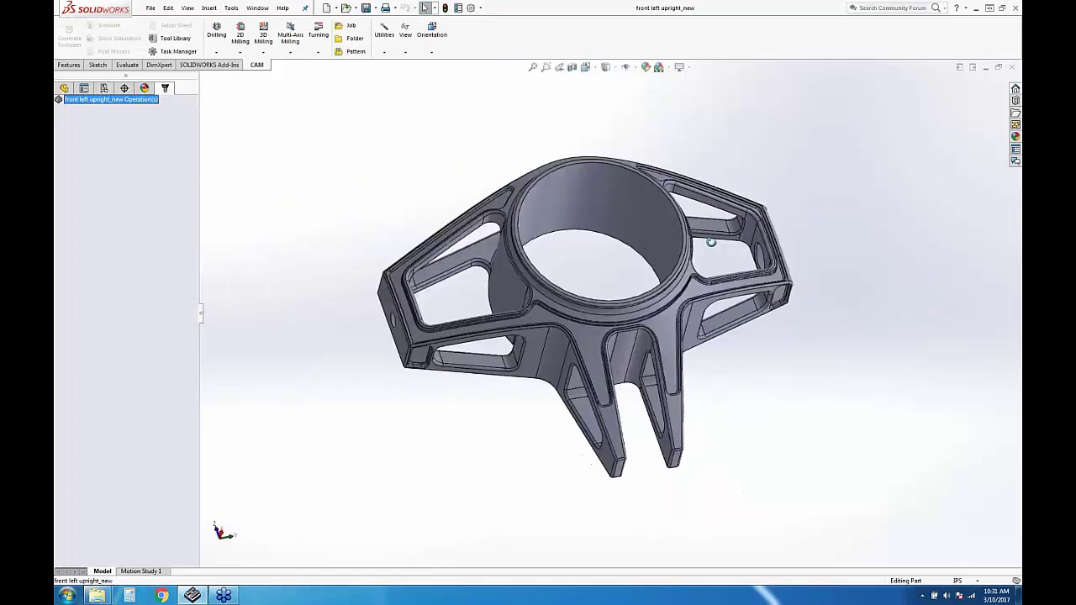
pyautogui.scroll(-4, 514, 307)
pyautogui.scroll(3, 475, 218)
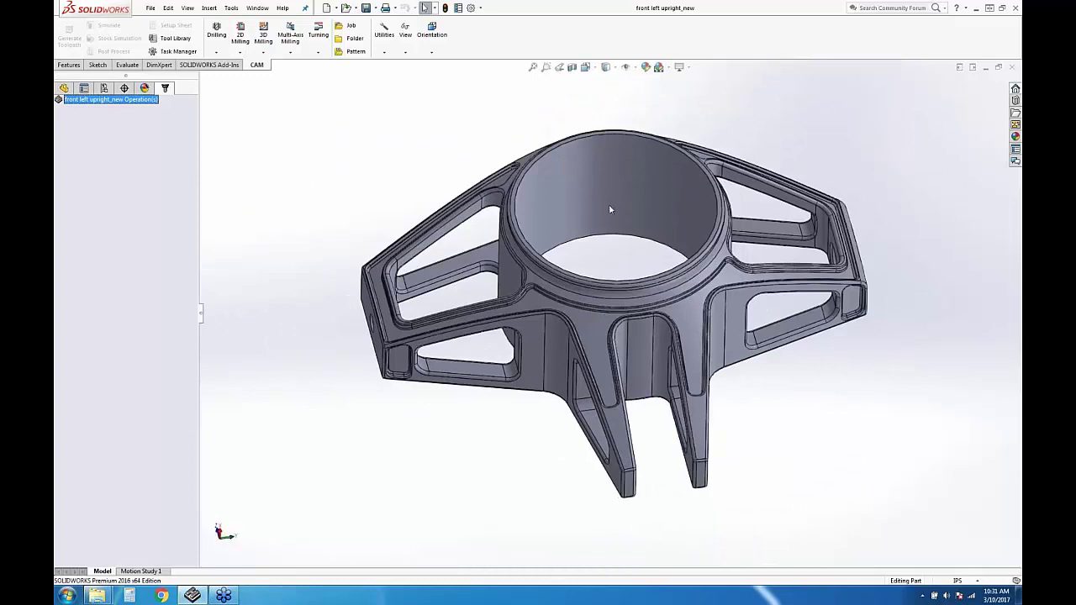
pyautogui.moveTo(610, 210); pyautogui.dragTo(677, 373, button='middle')
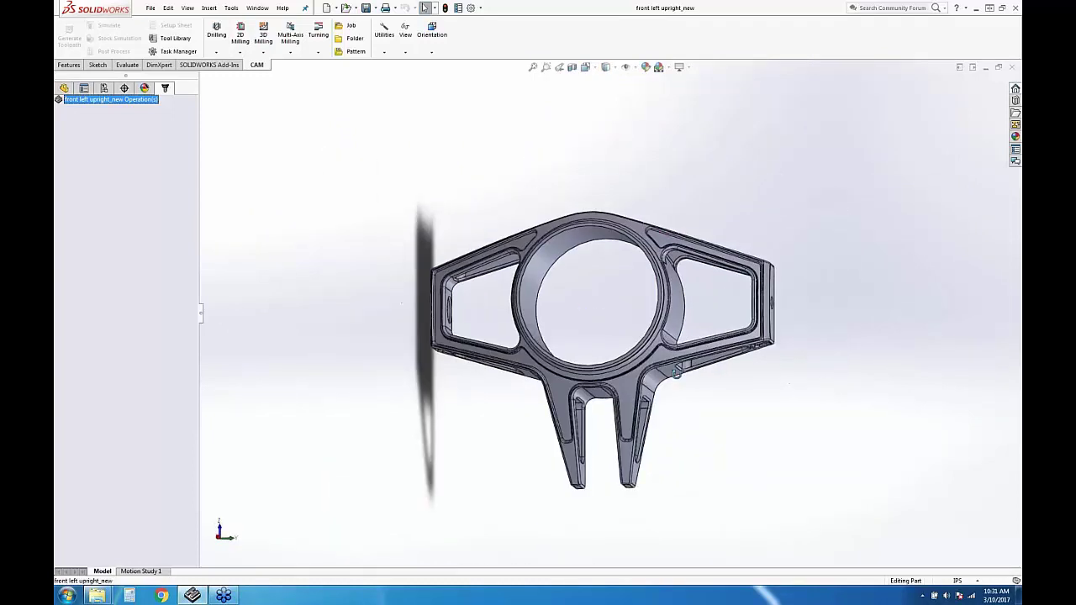
pyautogui.moveTo(471, 490); pyautogui.dragTo(474, 387, button='middle')
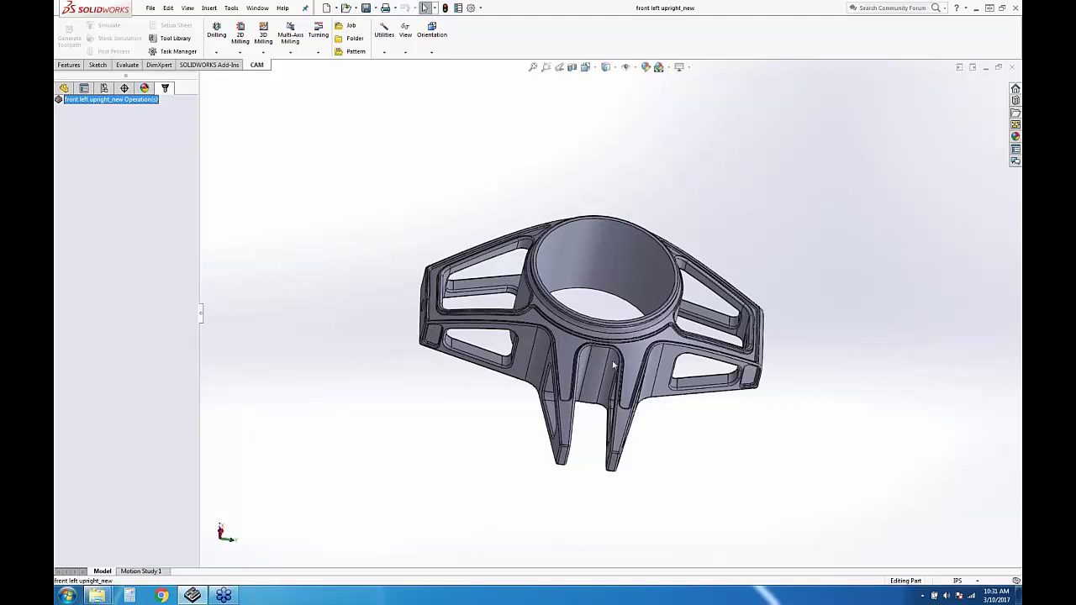
pyautogui.scroll(-3, 630, 375)
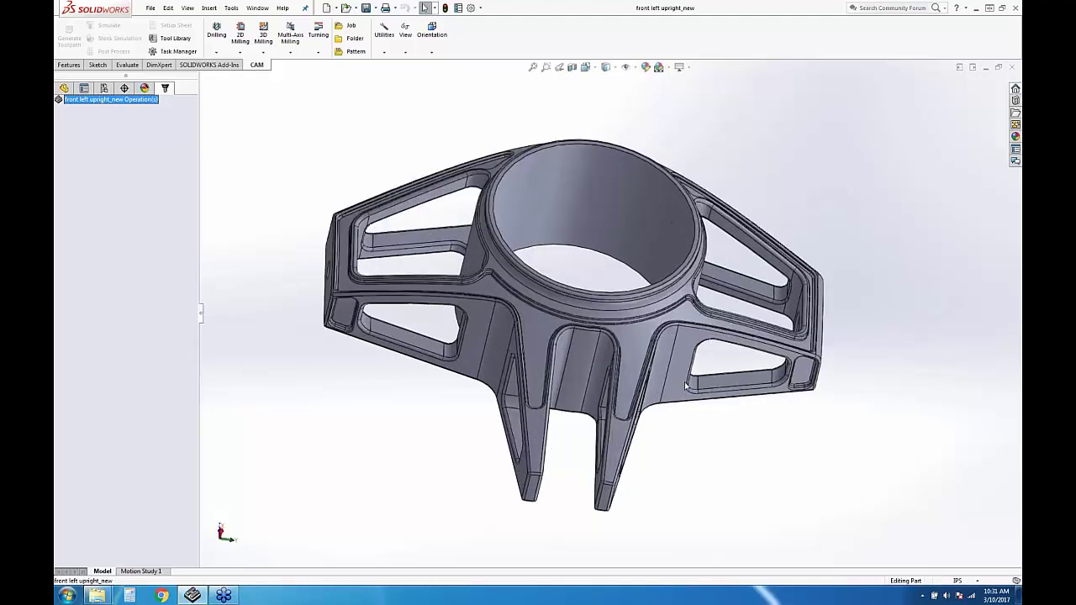
pyautogui.click(263, 38)
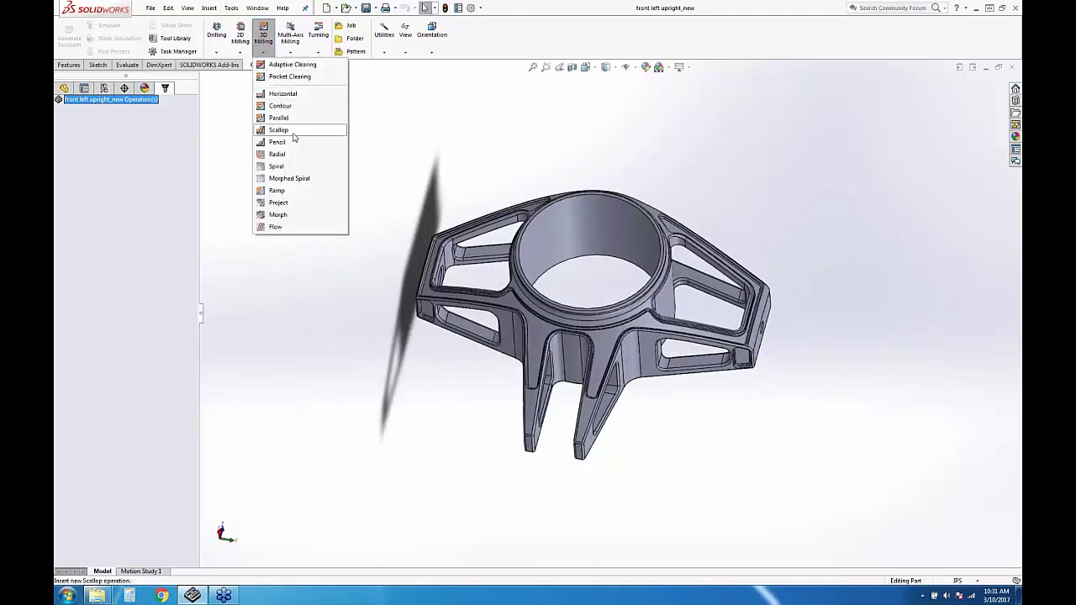
pyautogui.click(290, 131)
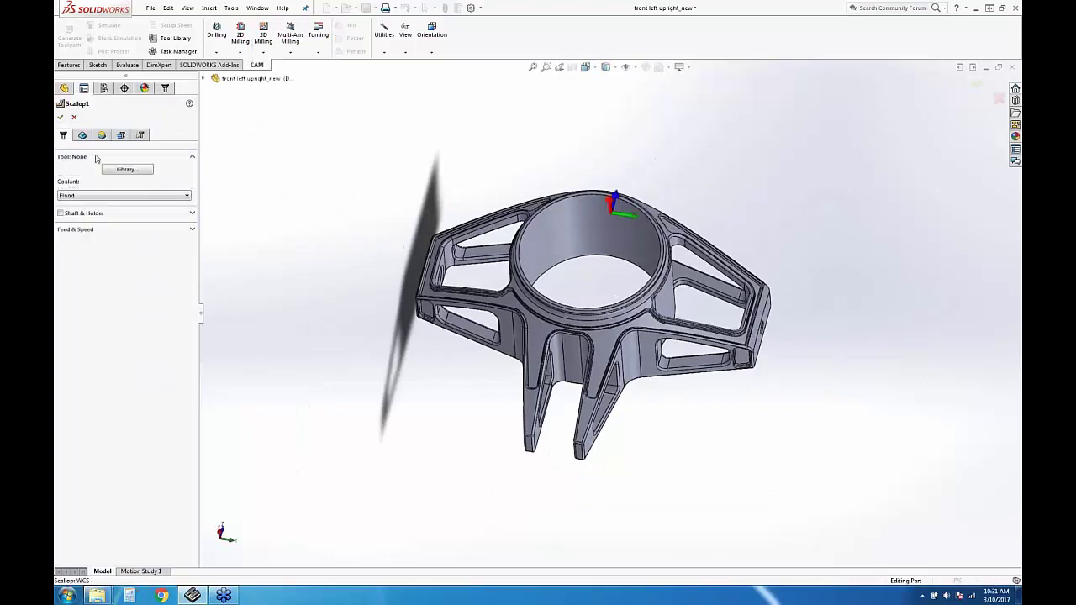
pyautogui.click(126, 169)
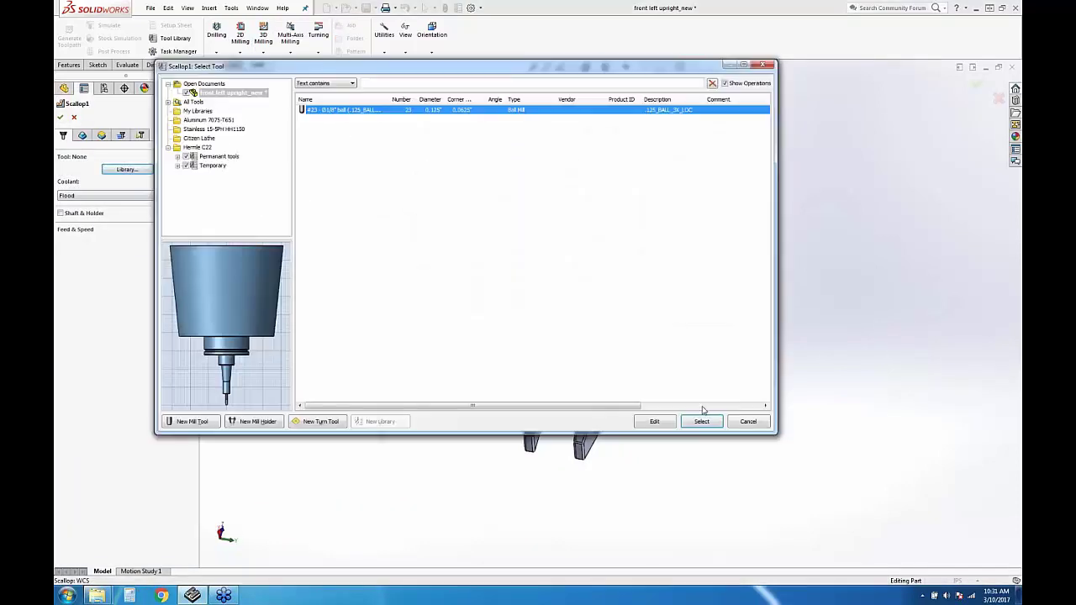
pyautogui.click(701, 421)
pyautogui.click(81, 136)
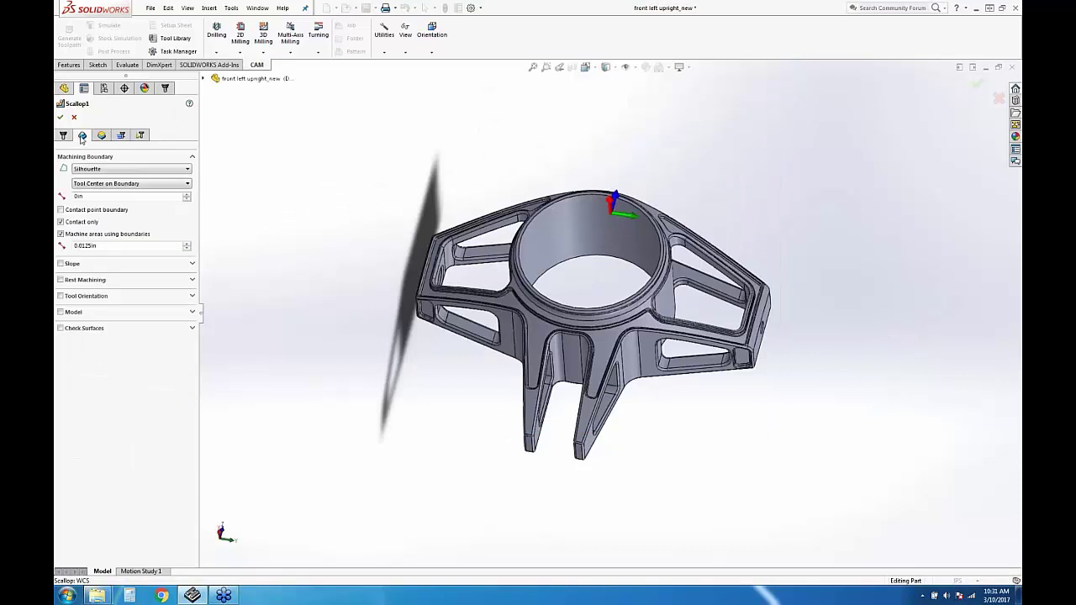
pyautogui.click(74, 117)
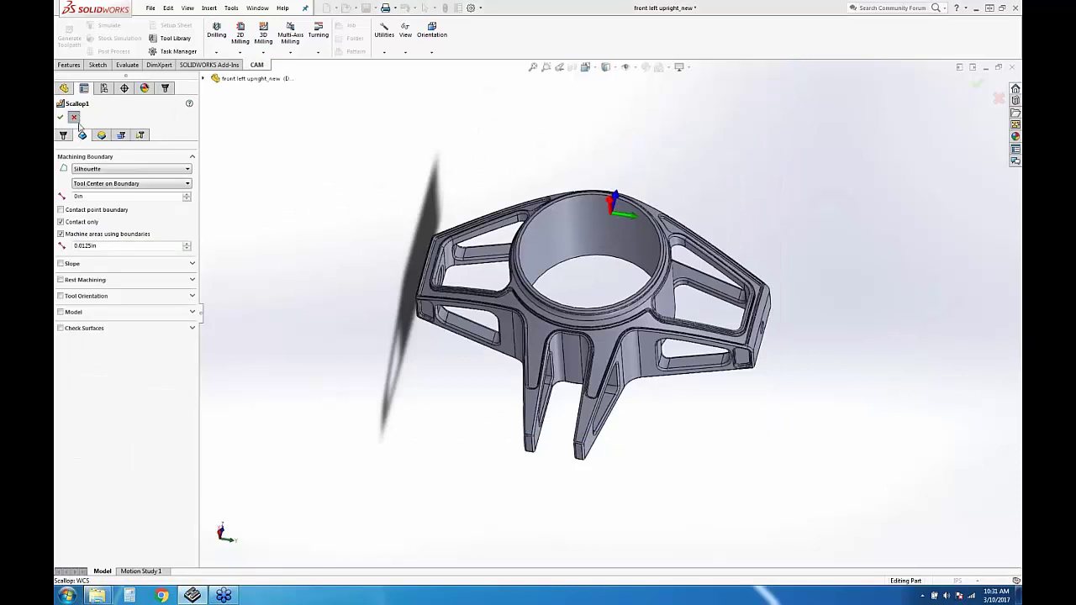
# Set up the milling job with its WCS oriented by a face of the upright's bore ring instead of the Front Plane
pyautogui.click(599, 322)
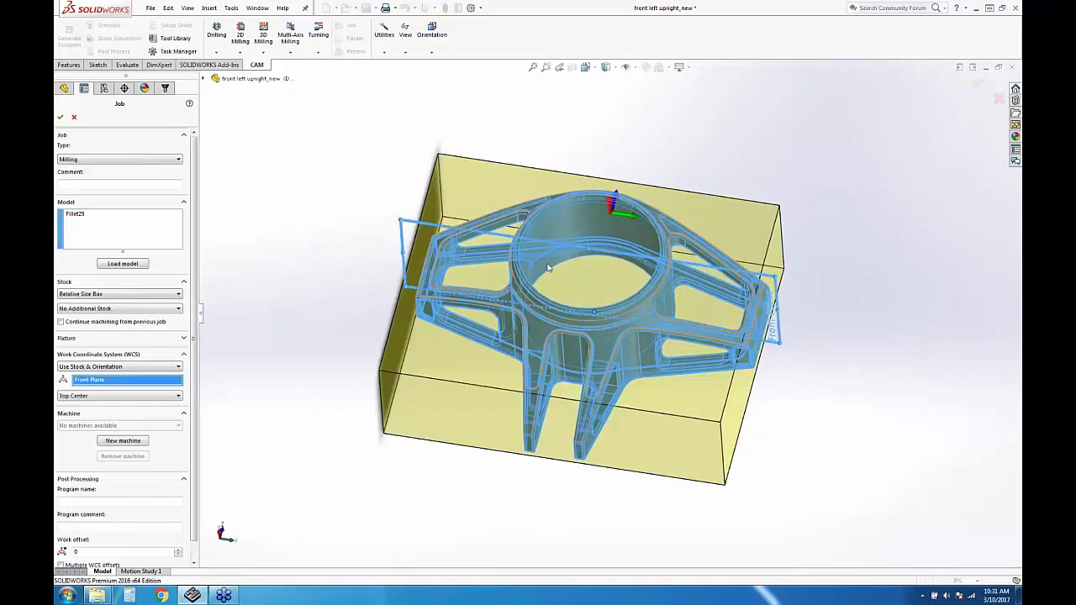
pyautogui.scroll(-5, 598, 245)
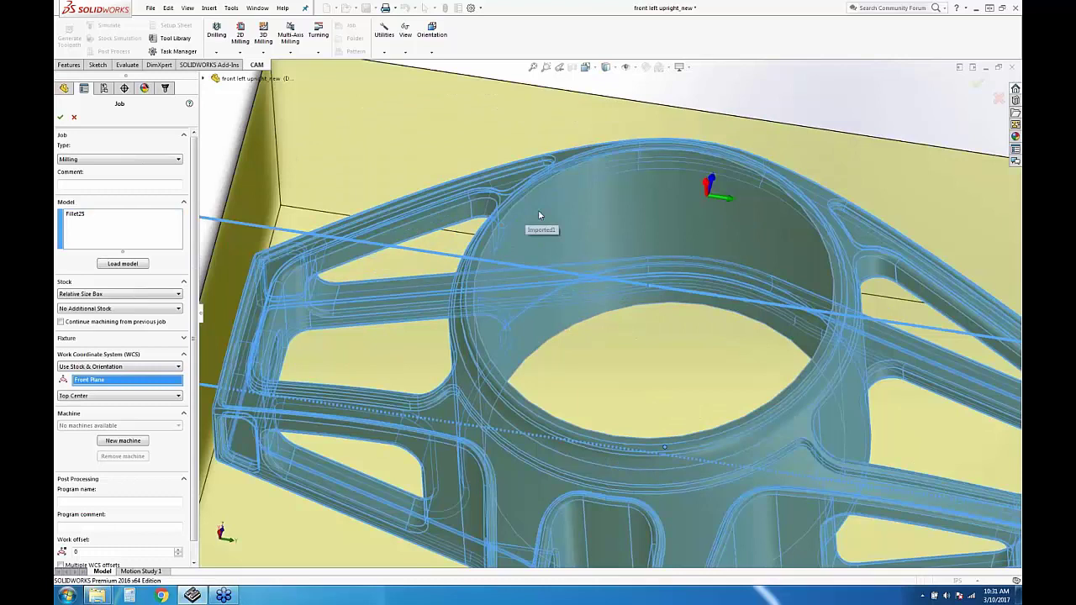
pyautogui.scroll(3, 762, 304)
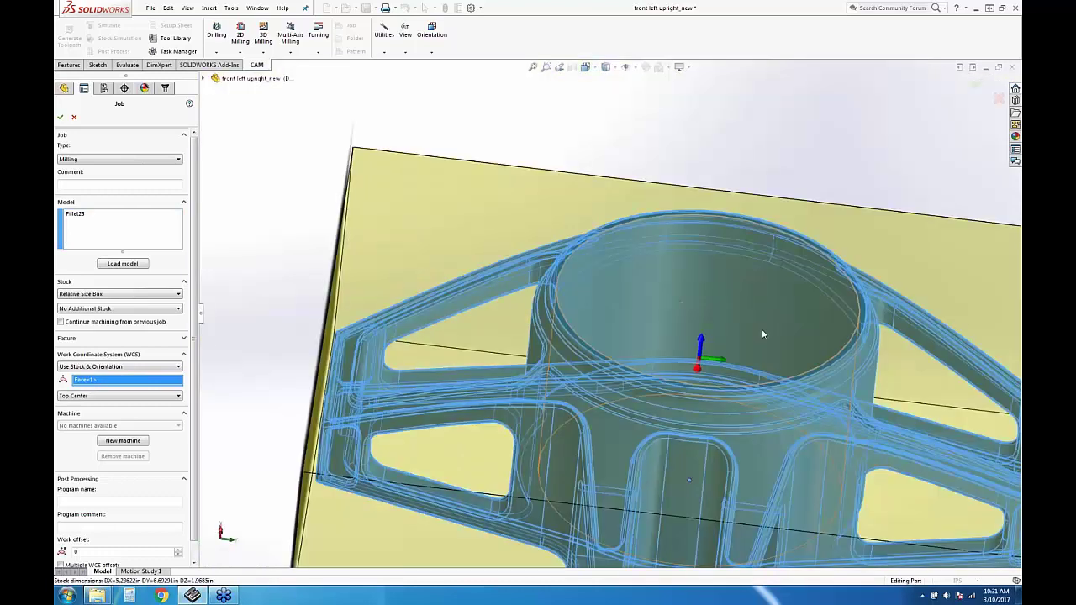
pyautogui.moveTo(763, 334); pyautogui.dragTo(664, 273, button='middle')
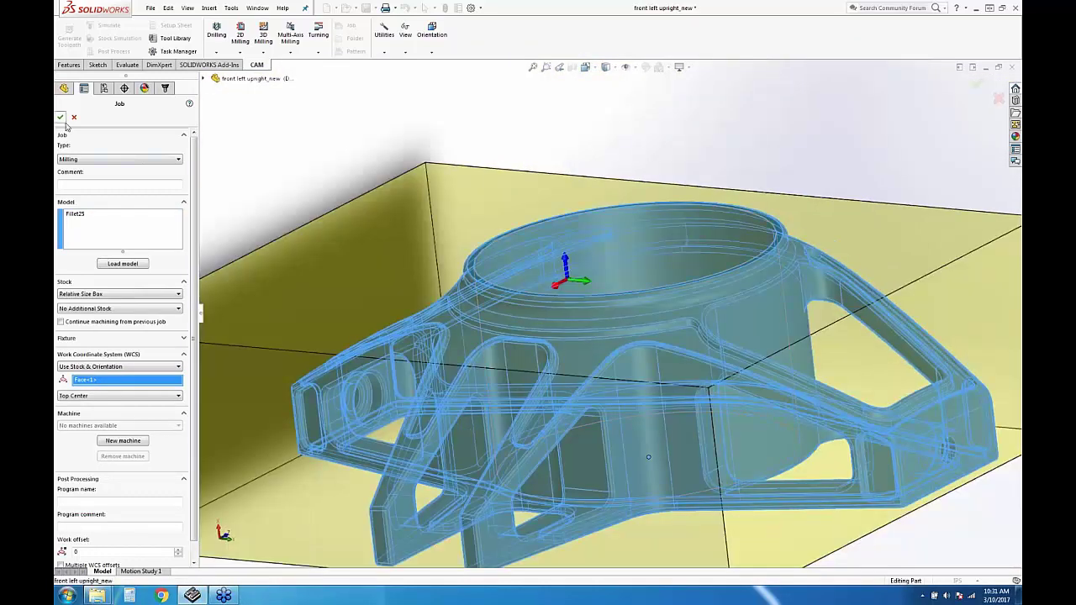
pyautogui.click(61, 118)
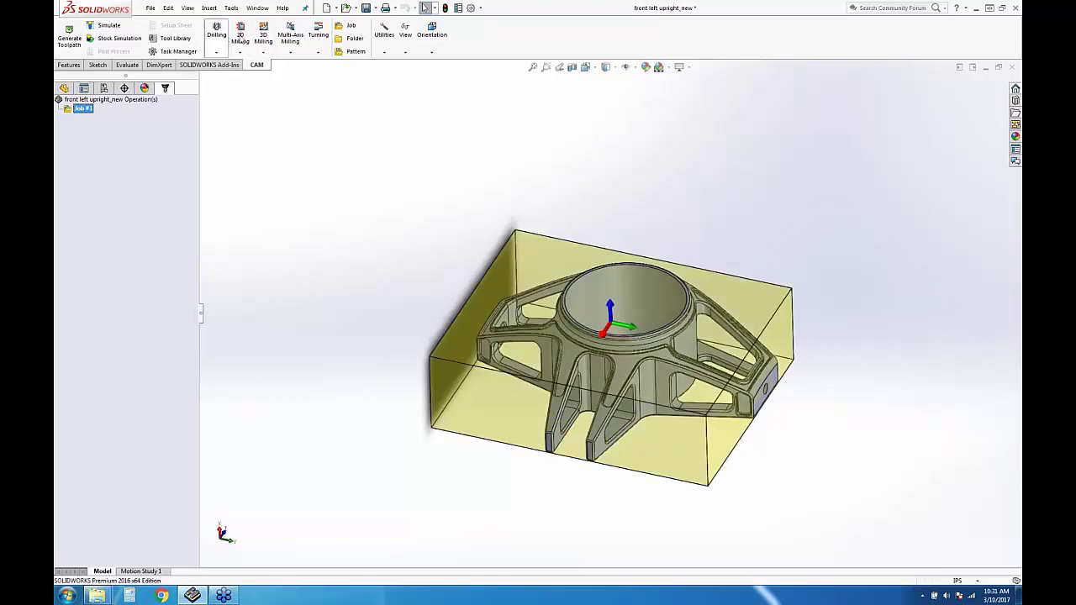
# Create a 3D Scallop operation in the job and assign tool #23, the 1/8 in ball end mill
pyautogui.click(263, 34)
pyautogui.click(277, 120)
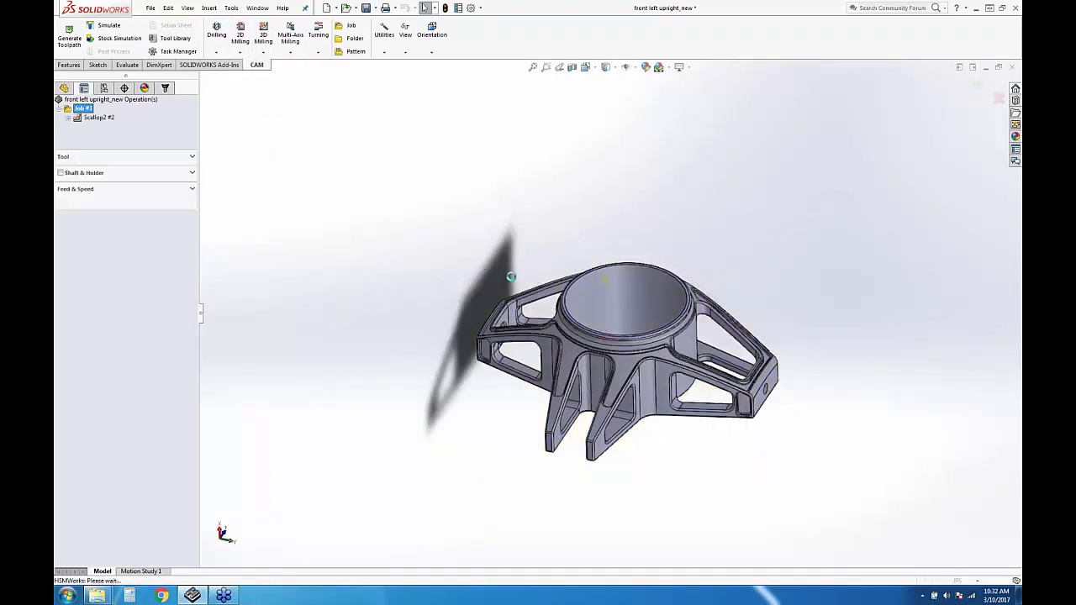
pyautogui.click(127, 169)
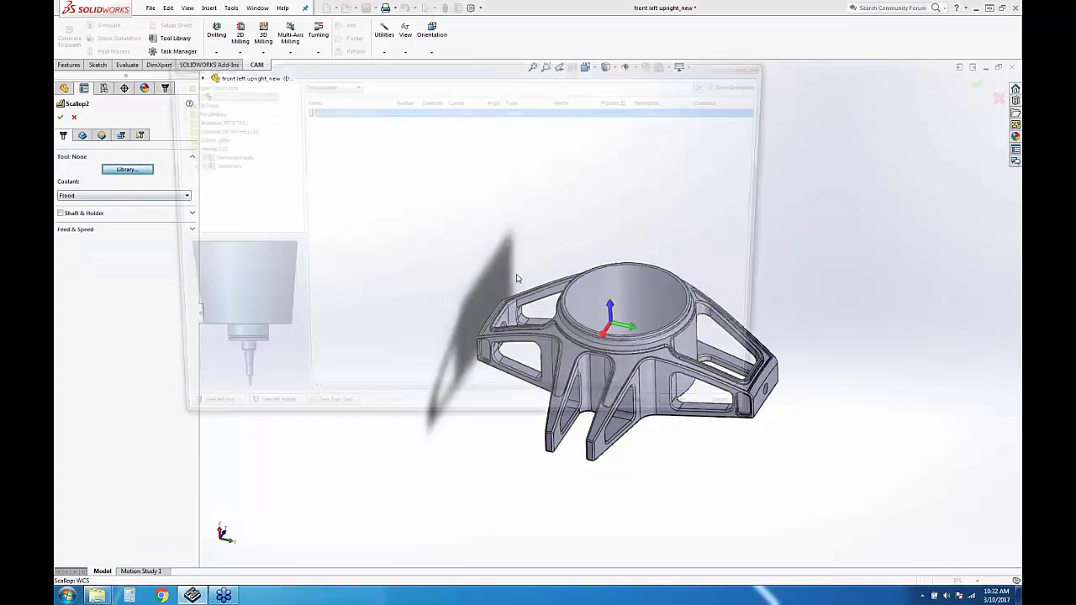
pyautogui.click(699, 419)
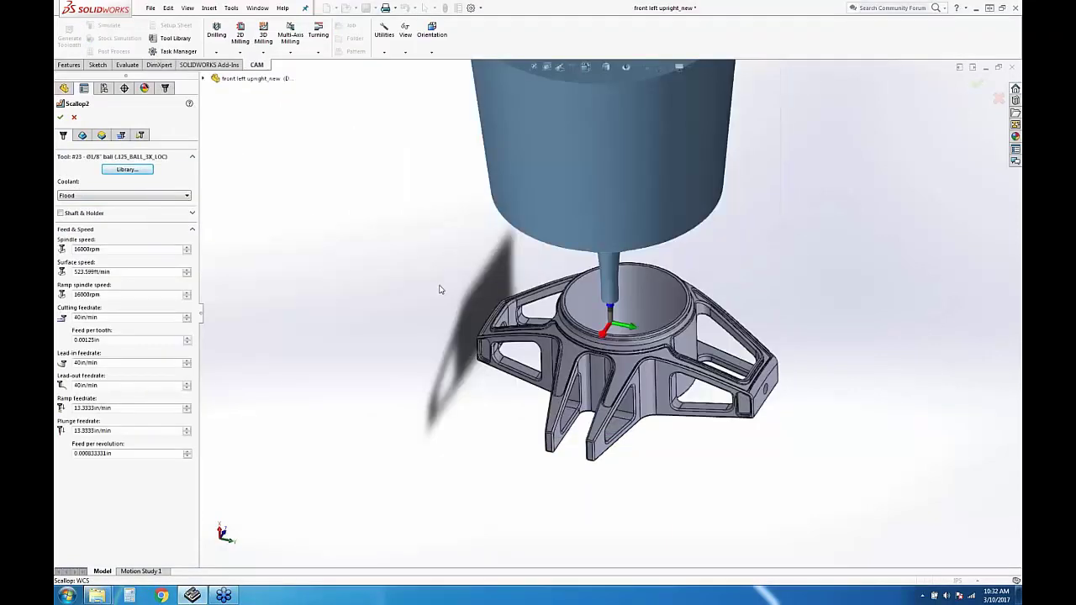
pyautogui.moveTo(740, 387); pyautogui.dragTo(787, 291, button='middle')
pyautogui.scroll(2, 787, 290)
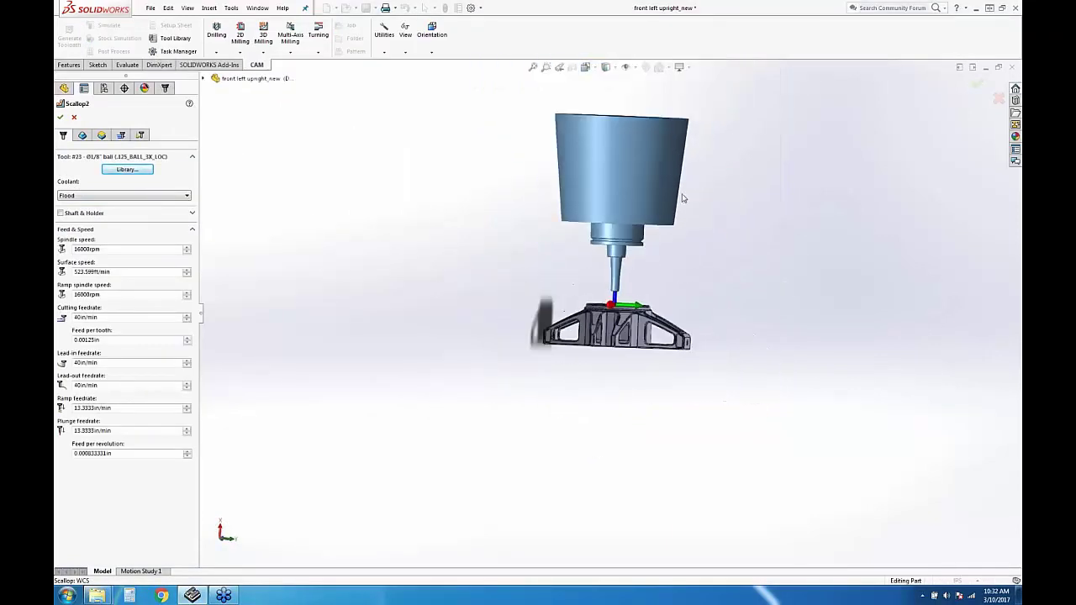
pyautogui.scroll(-3, 682, 198)
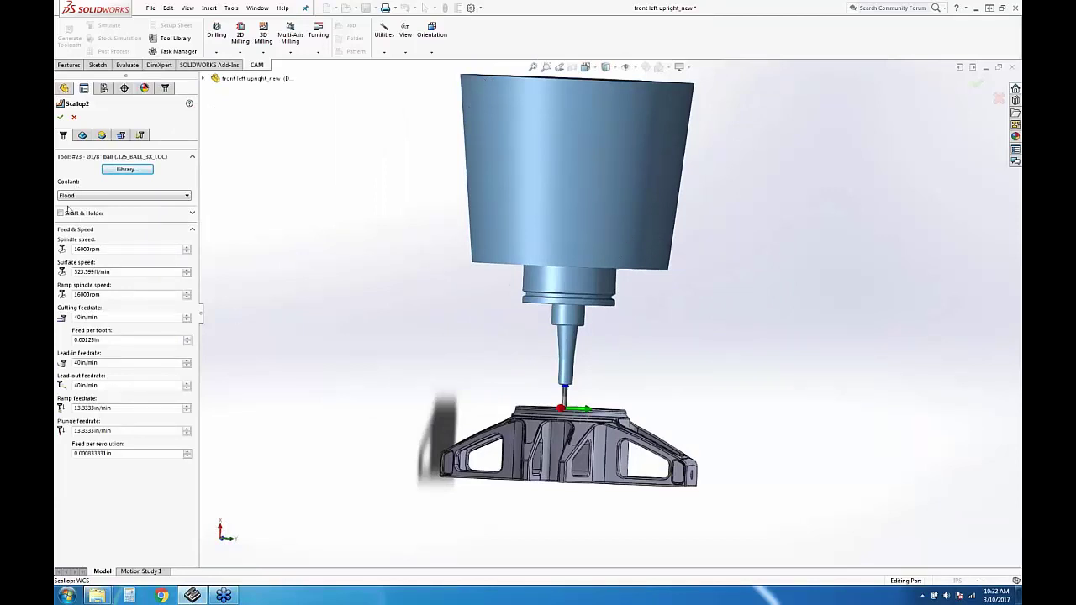
# Set the Scallop's machining boundary to Selection and pick the bore's upper circular edge
pyautogui.click(82, 134)
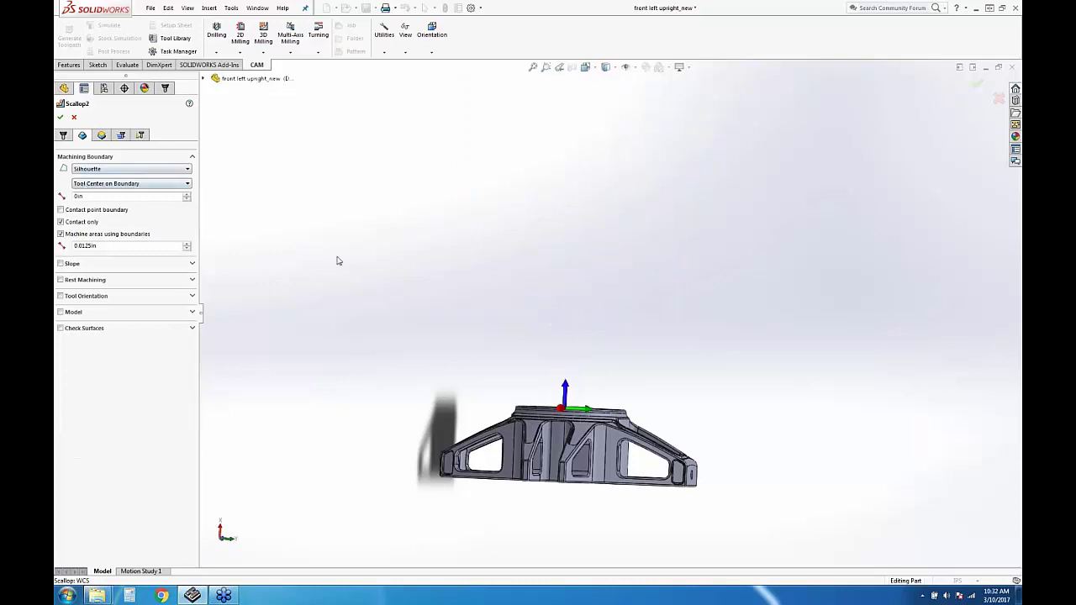
pyautogui.moveTo(572, 328); pyautogui.dragTo(604, 336, button='middle')
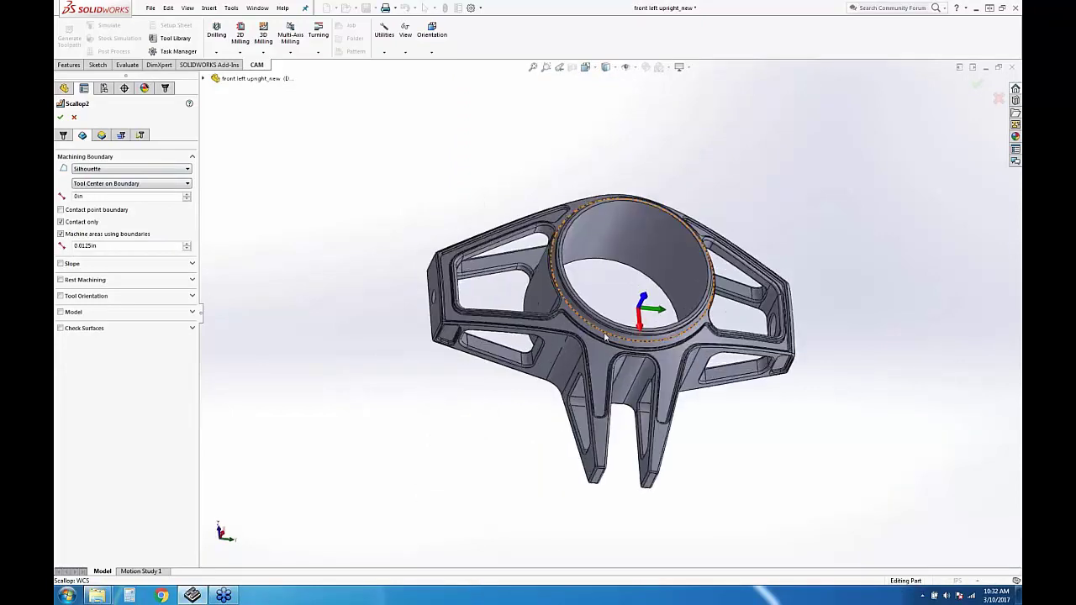
pyautogui.scroll(-3, 605, 337)
pyautogui.click(109, 169)
pyautogui.click(101, 176)
pyautogui.click(105, 169)
pyautogui.click(93, 180)
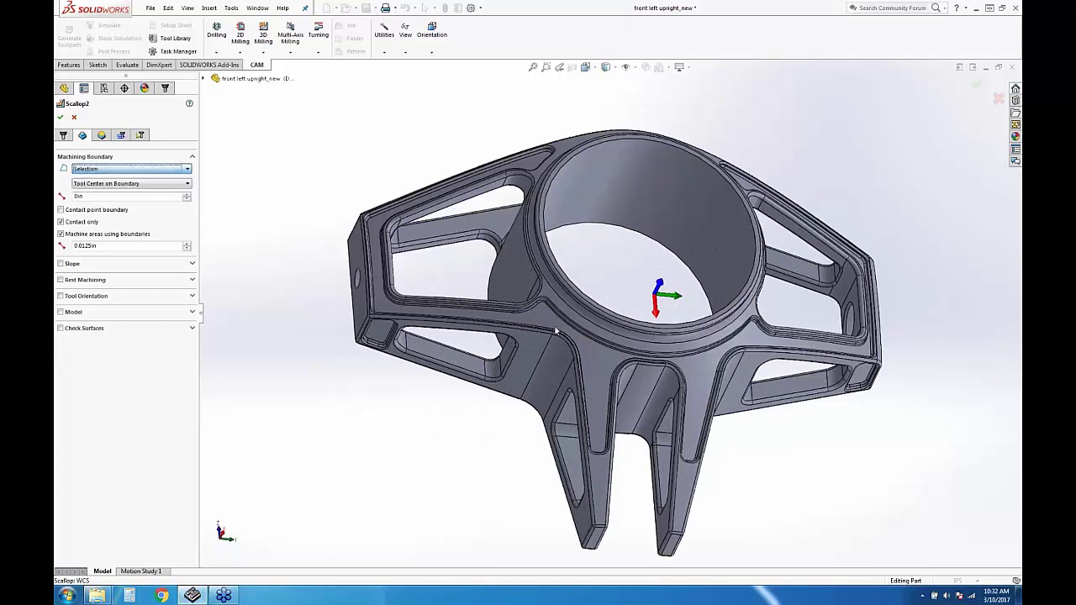
pyautogui.moveTo(437, 252); pyautogui.dragTo(496, 231, button='middle')
pyautogui.scroll(-3, 501, 229)
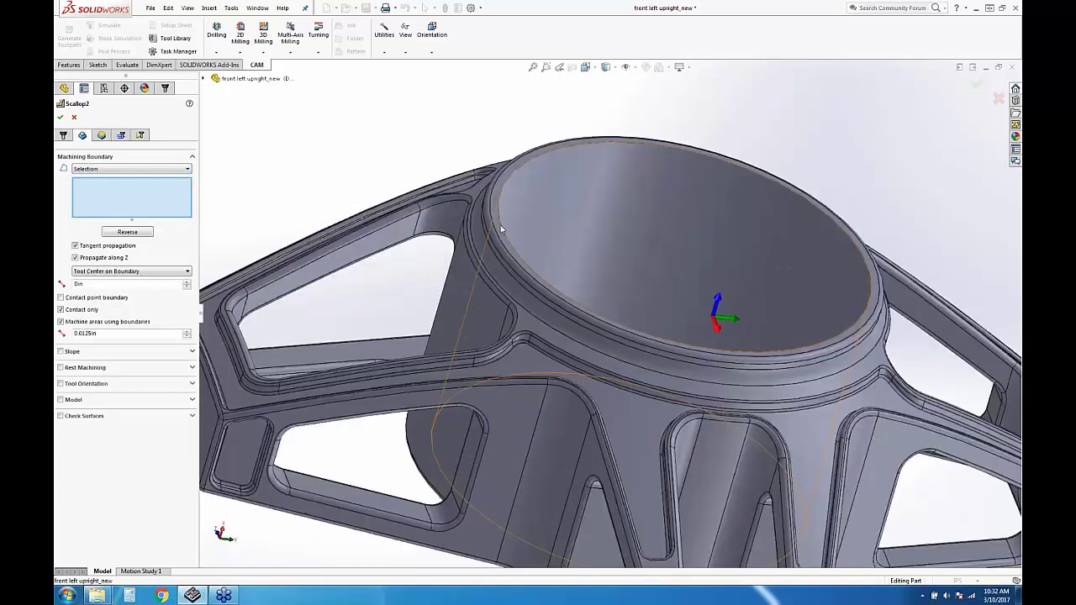
pyautogui.click(560, 274)
pyautogui.click(516, 378)
pyautogui.press('f')
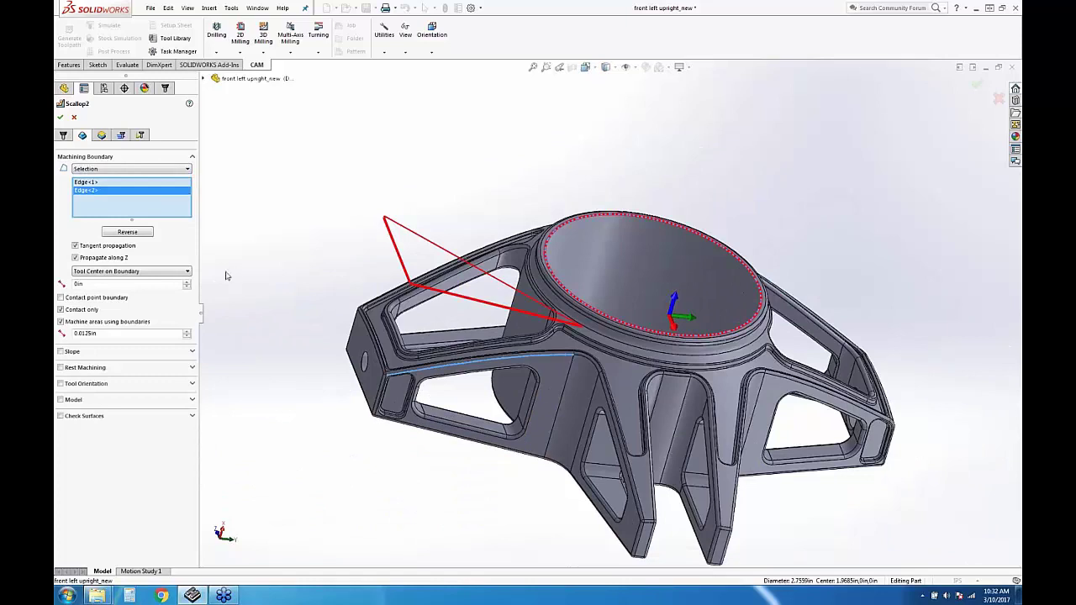
pyautogui.rightClick(113, 196)
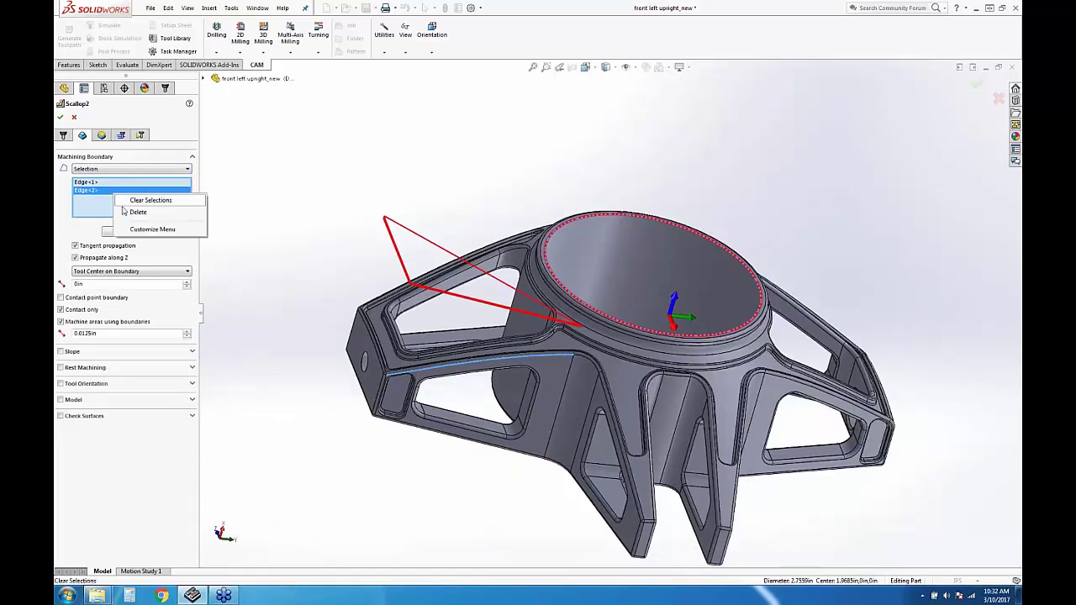
pyautogui.click(136, 212)
# Add the outer edges along the upright's back side and across the side arms' end faces to the boundary selection
pyautogui.moveTo(241, 271); pyautogui.dragTo(861, 475, button='middle')
pyautogui.click(595, 403)
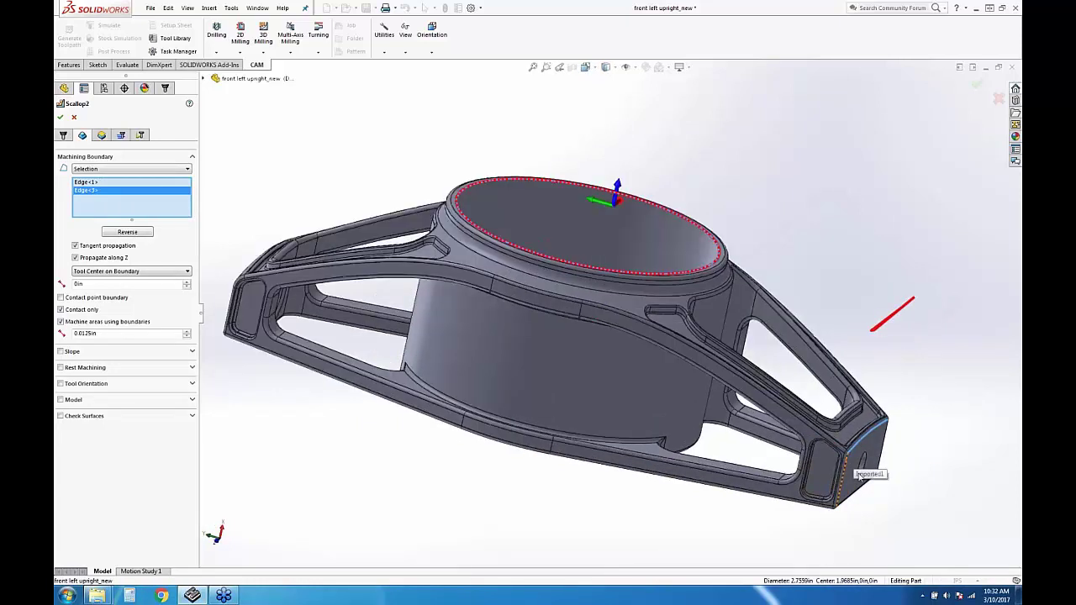
pyautogui.scroll(-5, 861, 475)
pyautogui.click(521, 201)
pyautogui.scroll(6, 494, 273)
pyautogui.moveTo(494, 272); pyautogui.dragTo(450, 357, button='middle')
pyautogui.scroll(-5, 446, 363)
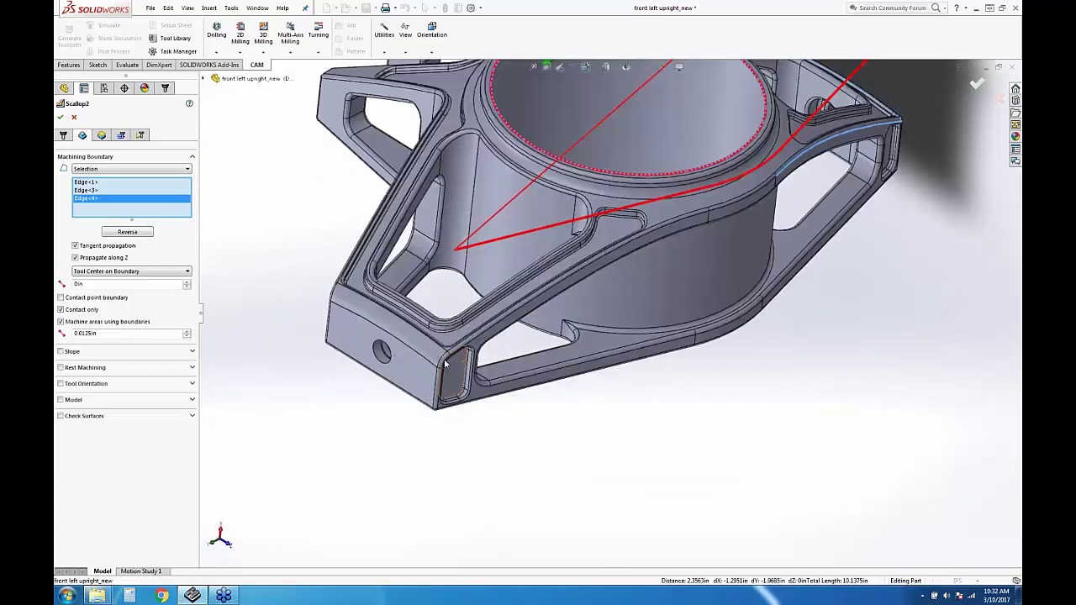
pyautogui.scroll(-2, 446, 363)
pyautogui.click(446, 367)
pyautogui.click(448, 387)
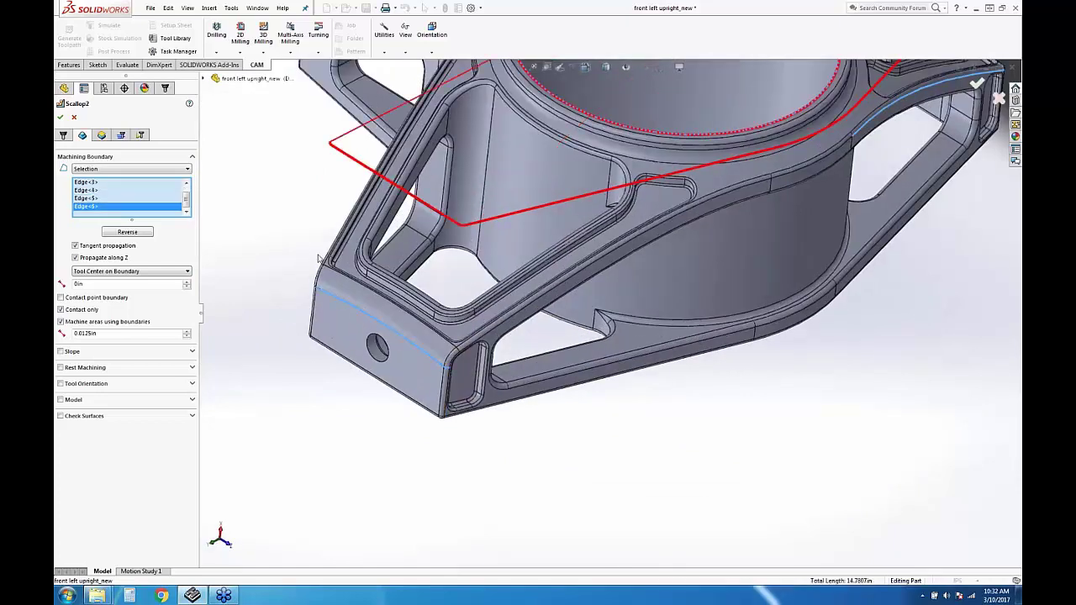
# Extend the outer boundary chain around the side arm's end and along its edge toward the lower arm
pyautogui.moveTo(319, 258); pyautogui.dragTo(748, 353, button='middle')
pyautogui.scroll(-4, 505, 298)
pyautogui.click(499, 294)
pyautogui.scroll(3, 499, 296)
pyautogui.scroll(-2, 561, 298)
pyautogui.click(564, 299)
pyautogui.scroll(4, 555, 290)
pyautogui.scroll(-2, 536, 280)
pyautogui.scroll(-5, 652, 361)
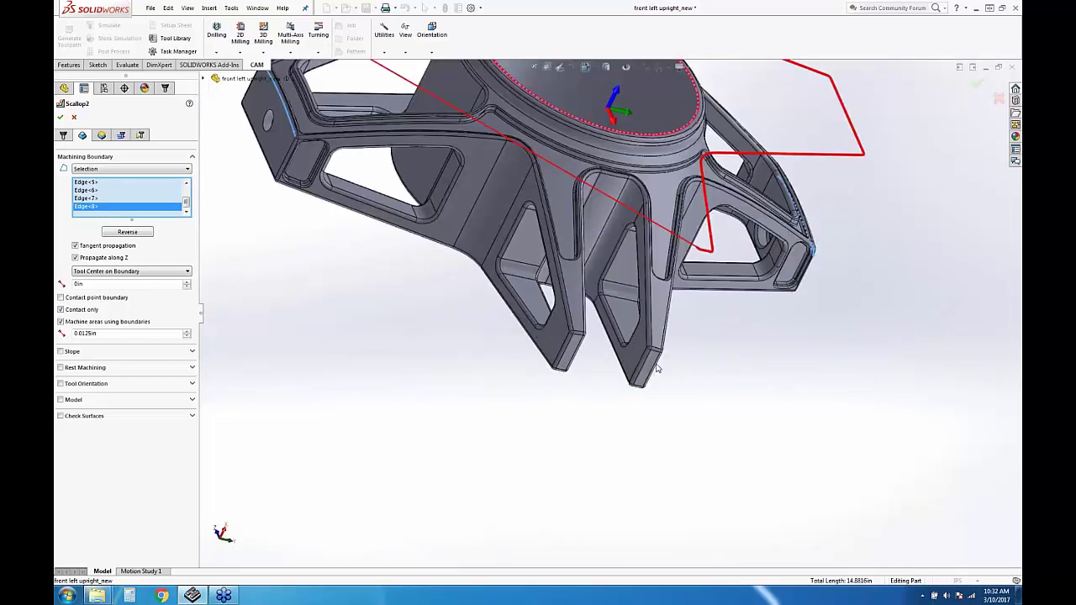
# Close the outer boundary chain by adding the edges that run around both lower arms
pyautogui.moveTo(658, 336); pyautogui.dragTo(666, 236, button='middle')
pyautogui.scroll(-2, 666, 236)
pyautogui.scroll(4, 666, 235)
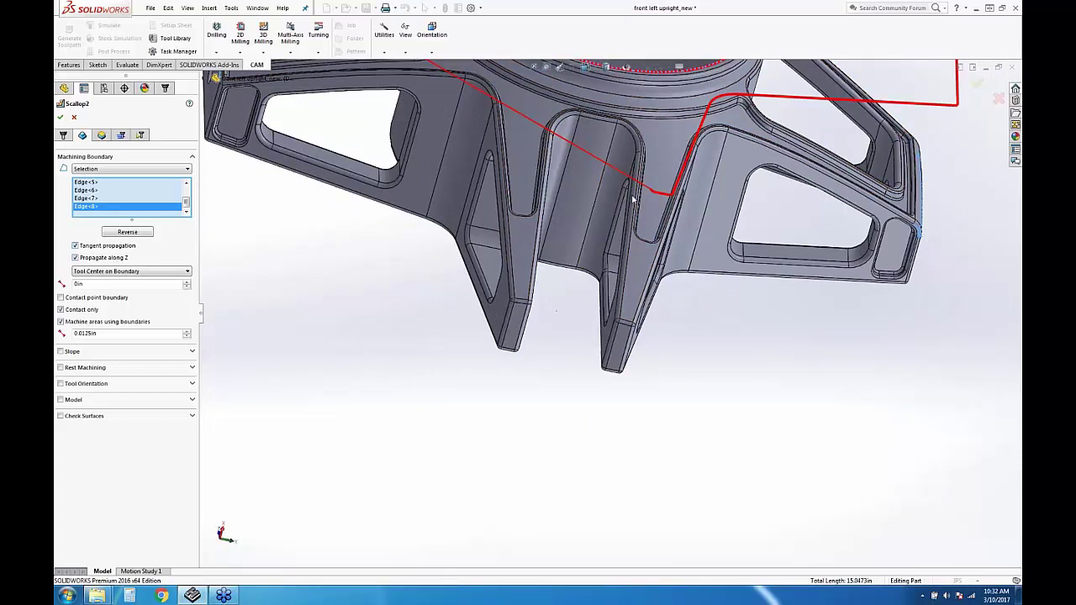
pyautogui.moveTo(905, 219); pyautogui.dragTo(919, 233, button='middle')
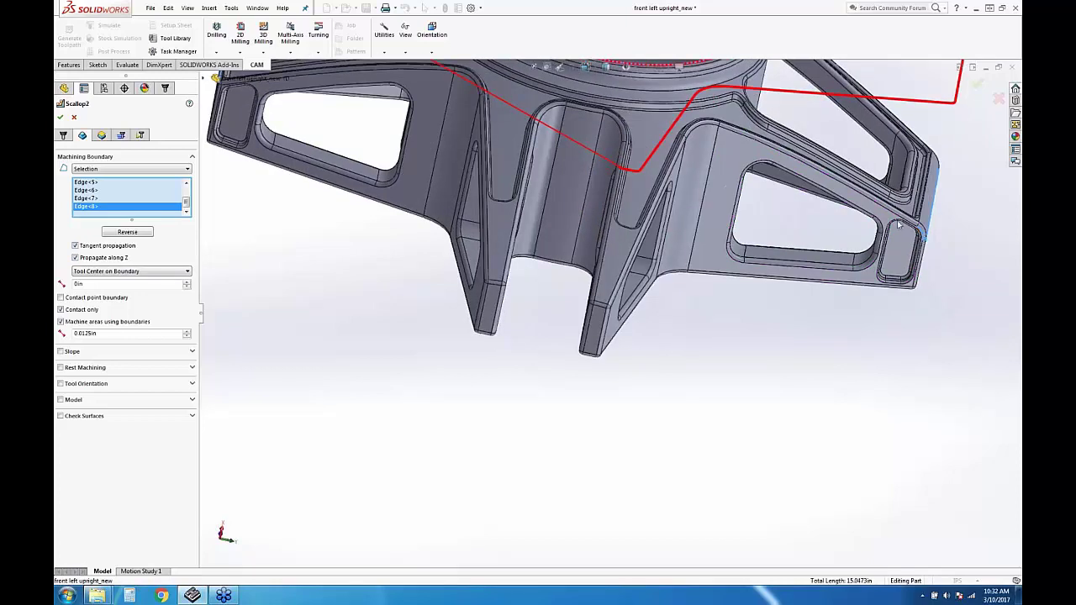
pyautogui.scroll(-5, 605, 319)
pyautogui.moveTo(642, 161); pyautogui.dragTo(555, 345, button='middle')
pyautogui.click(664, 269)
pyautogui.scroll(3, 706, 289)
pyautogui.click(555, 345)
pyautogui.moveTo(511, 395); pyautogui.dragTo(454, 112, button='middle')
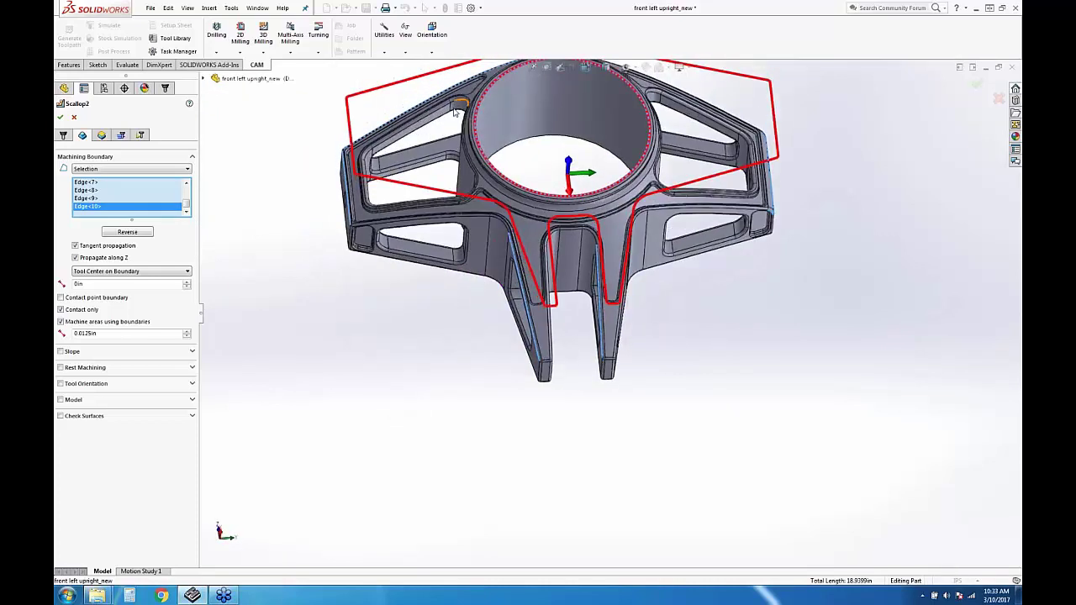
# Add the inner edge loops of both side arms' windows to the machining boundary and check all chains from above
pyautogui.click(453, 112)
pyautogui.scroll(-3, 454, 112)
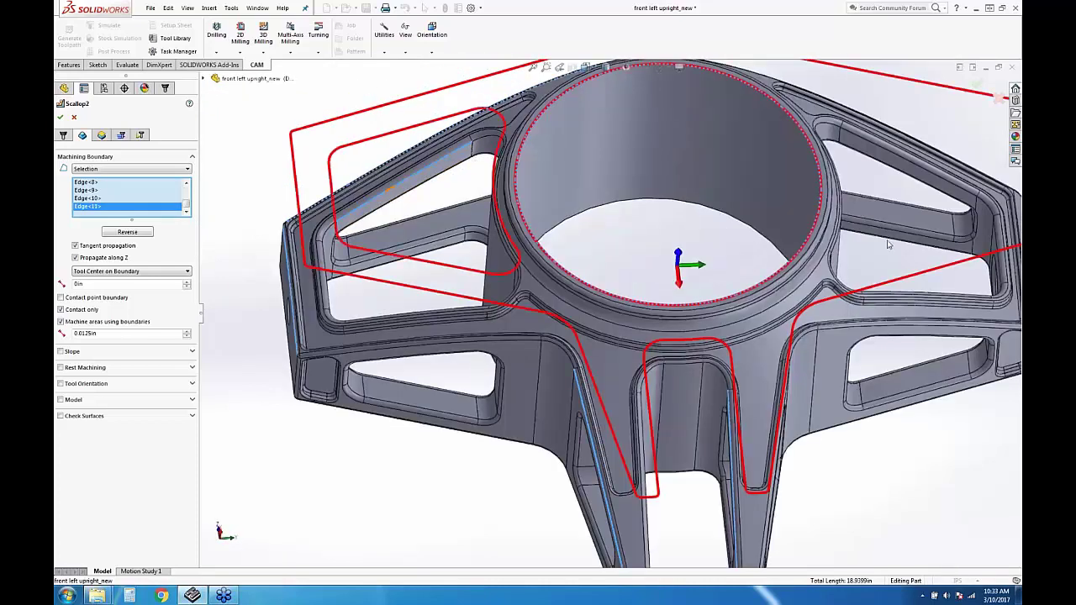
pyautogui.scroll(3, 887, 245)
pyautogui.click(915, 222)
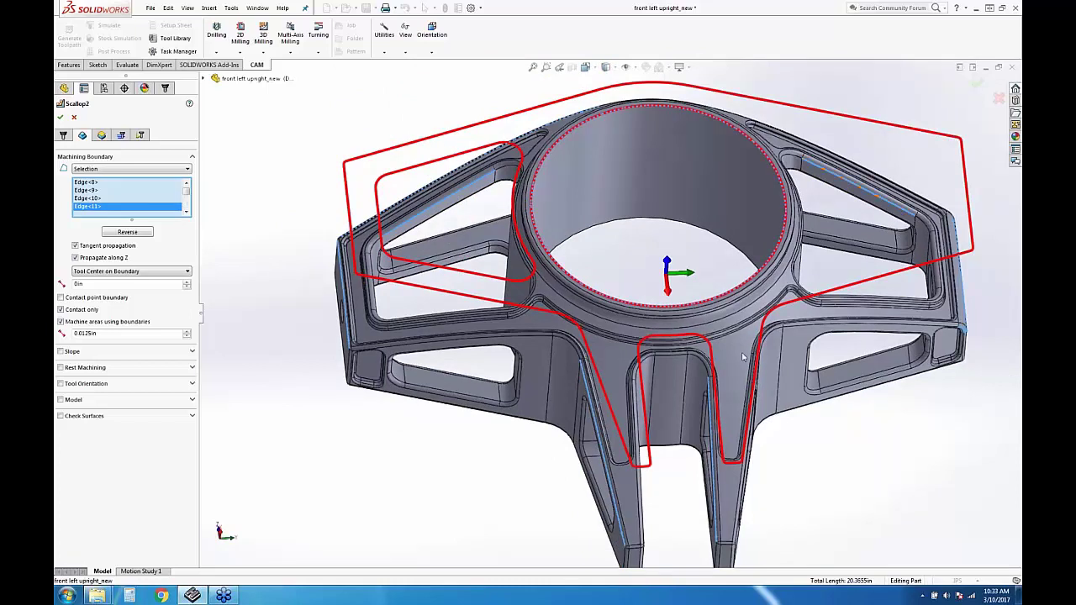
pyautogui.hotkey('ctrl', '5')
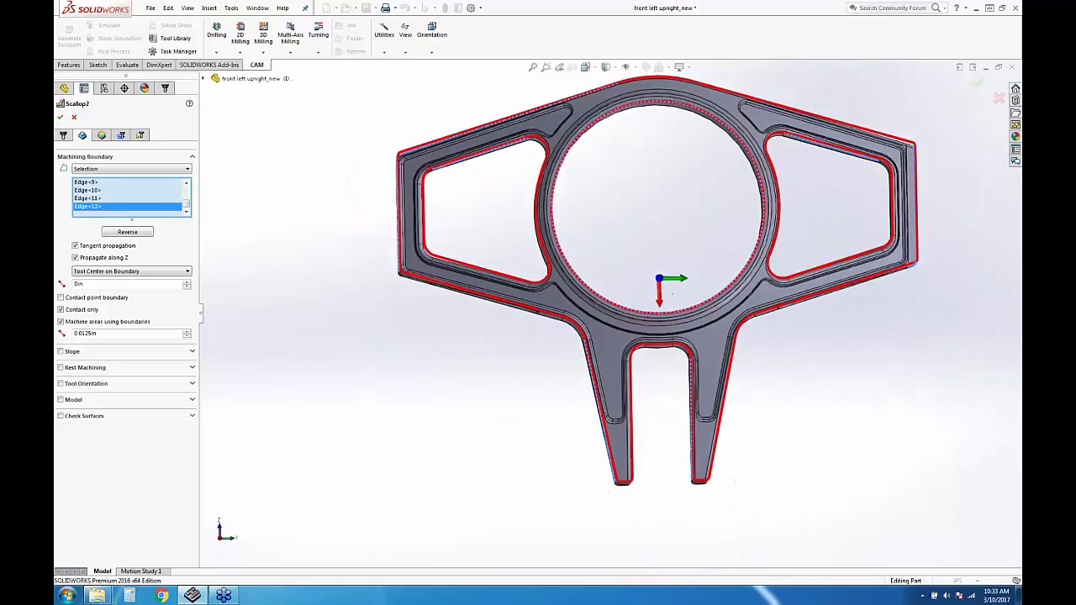
pyautogui.hotkey('ctrl', '7')
pyautogui.moveTo(711, 300); pyautogui.dragTo(704, 357, button='middle')
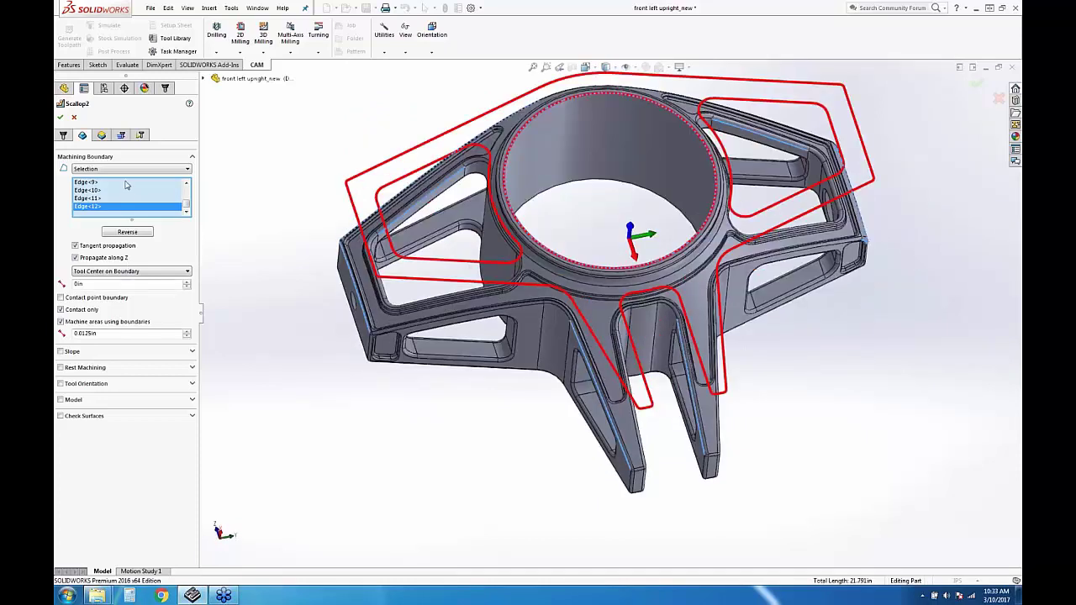
# Open the pass settings of the Scallop operation
pyautogui.click(118, 137)
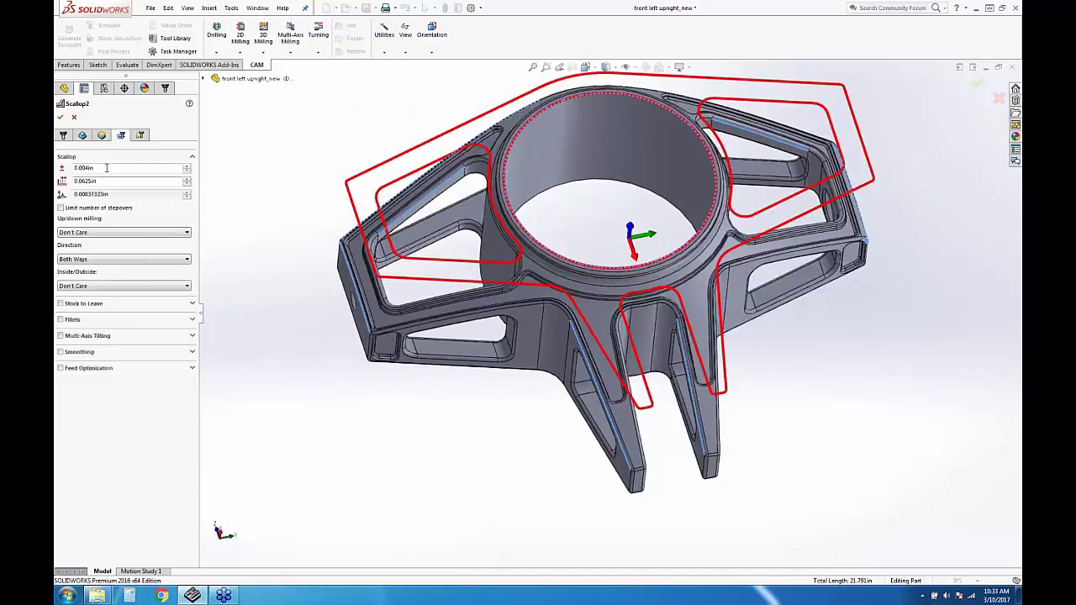
# Set the Scallop2 operation's tolerance to 0.0004 in and its stepover to .02 in
pyautogui.write('.004')
pyautogui.write('04')
pyautogui.press('Tab')
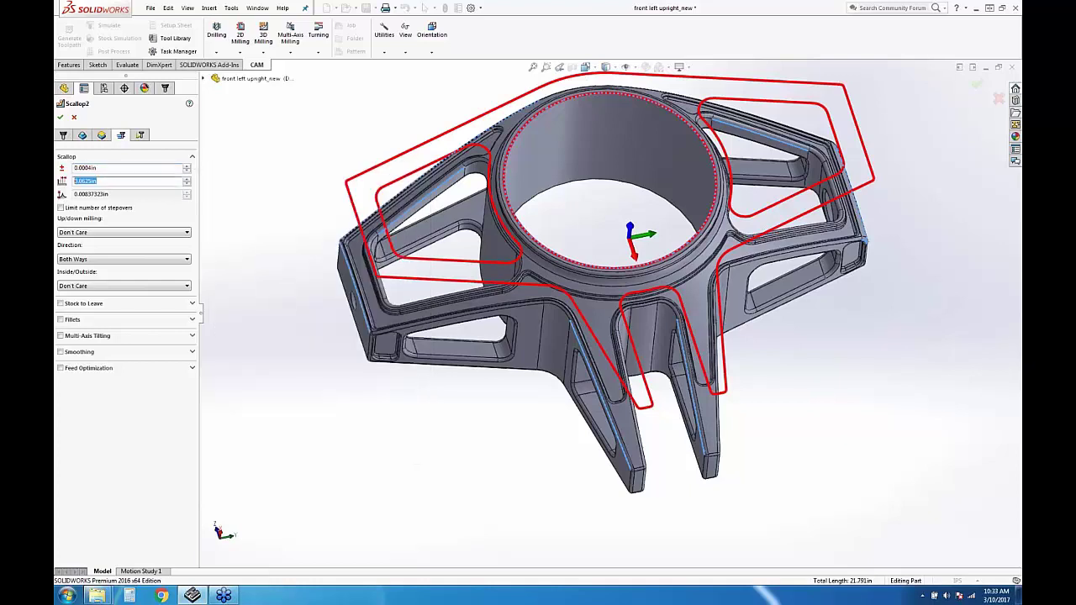
pyautogui.write('.02')
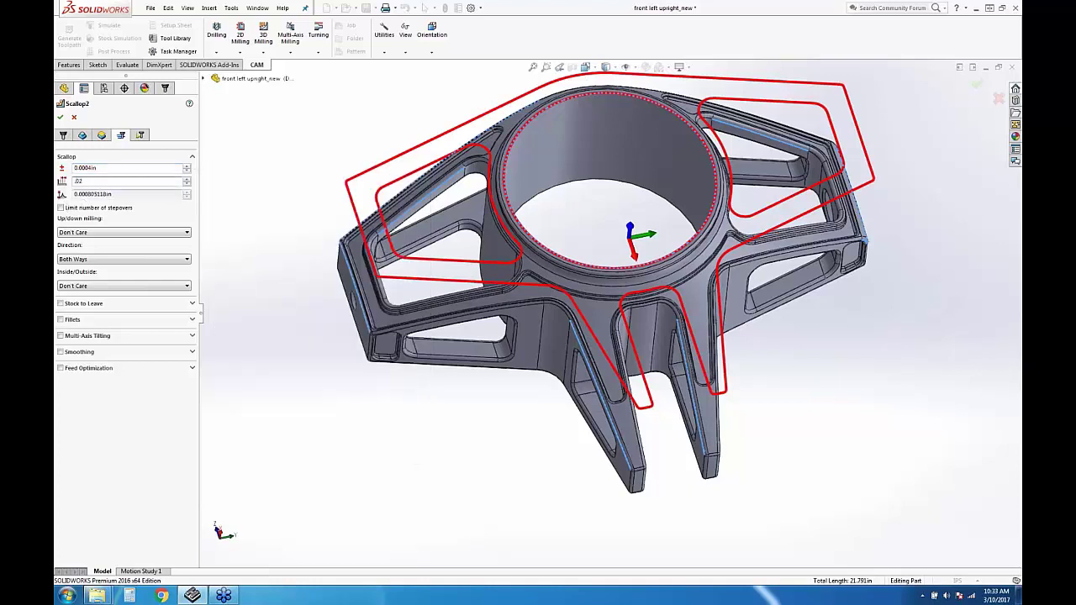
# Set the machining boundary offset to -tolerance*1.1, enable Contact point boundary and accept the Scallop2 settings to regenerate the toolpath
pyautogui.moveTo(105, 284); pyautogui.dragTo(75, 284)
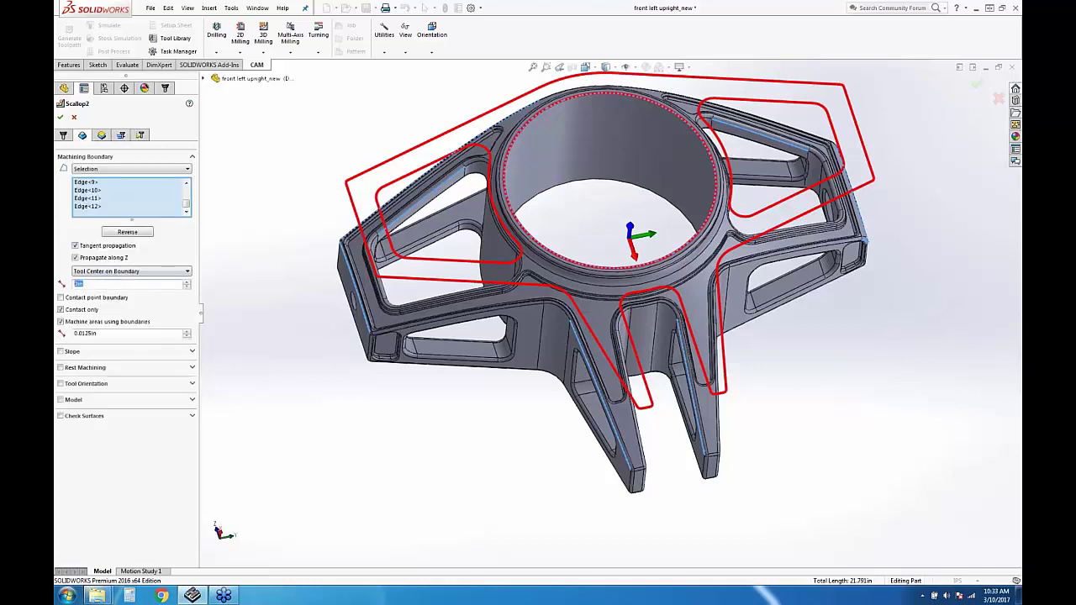
pyautogui.write('-')
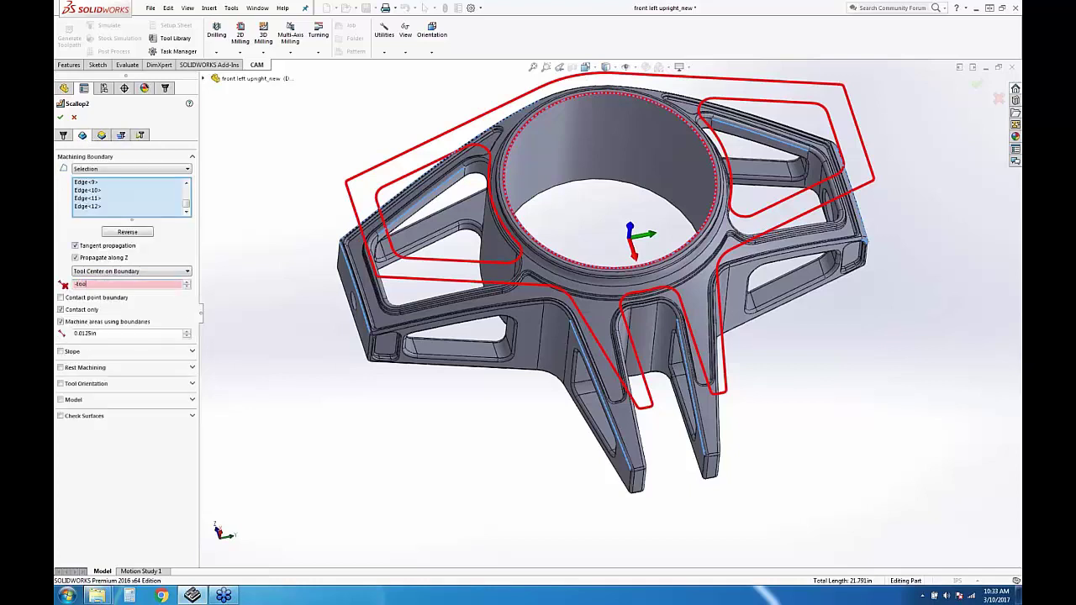
pyautogui.write('tolerance*1.1')
pyautogui.press('Tab')
pyautogui.click(84, 300)
pyautogui.click(59, 117)
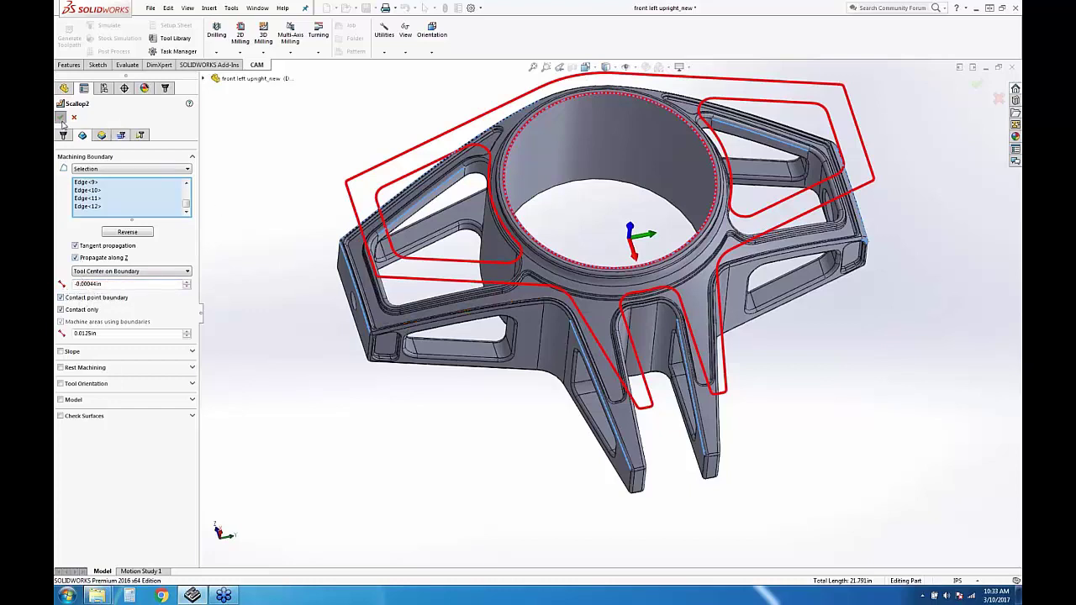
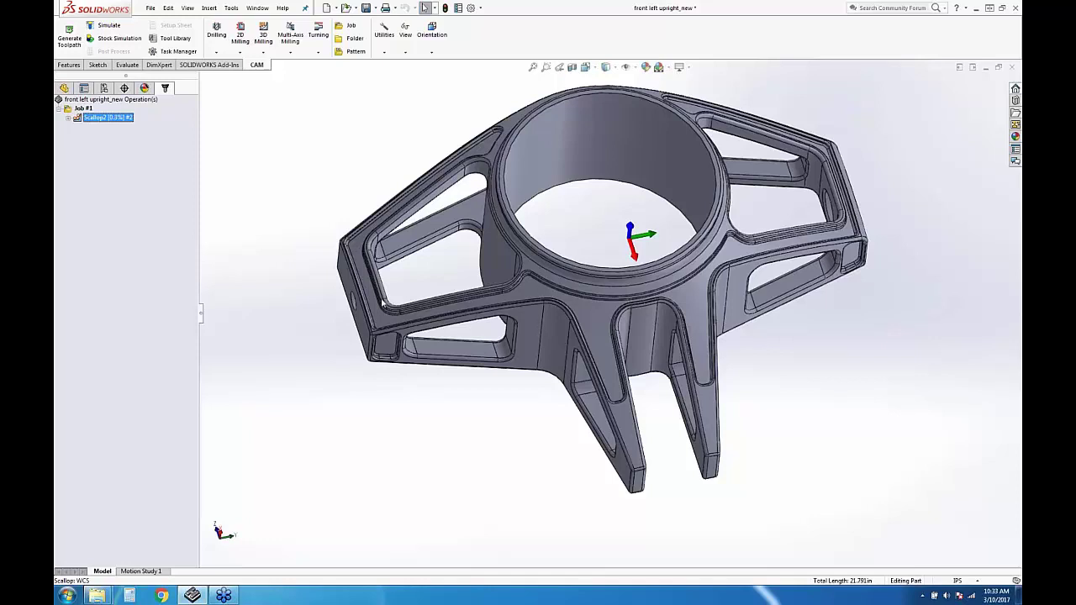
# Toggle the High Quality toolpath display option and hide the toolpath points on the upright
pyautogui.moveTo(528, 263); pyautogui.dragTo(539, 236, button='middle')
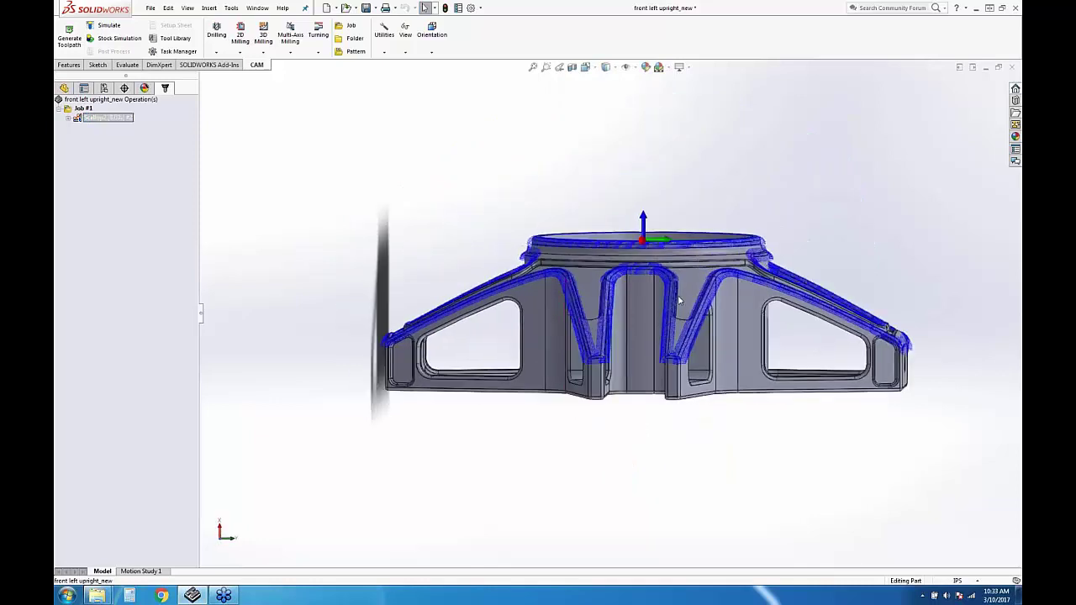
pyautogui.scroll(-1, 736, 302)
pyautogui.scroll(-1, 764, 312)
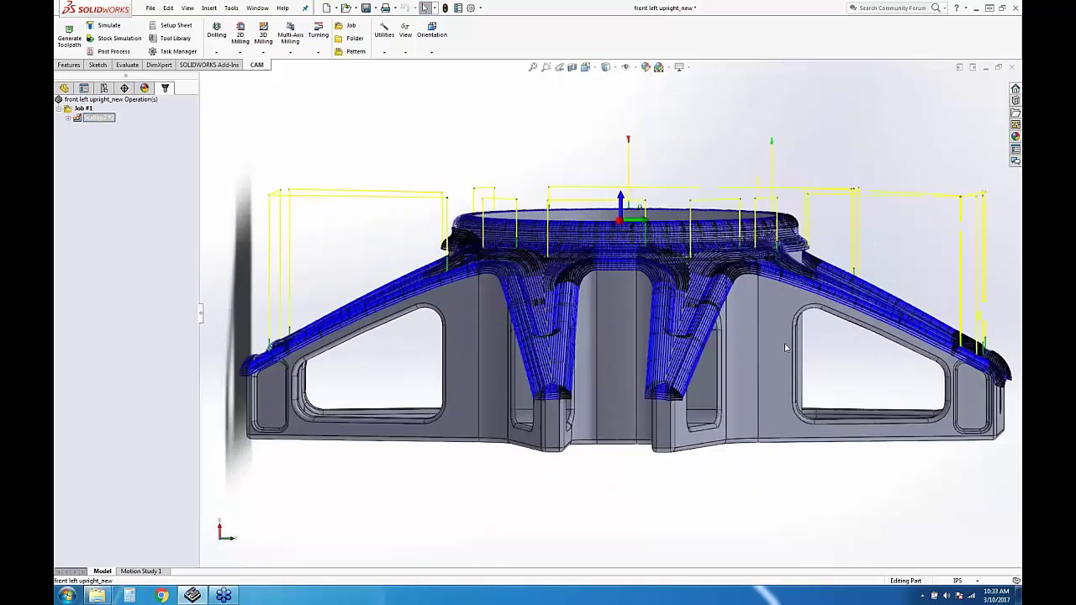
pyautogui.moveTo(785, 347); pyautogui.dragTo(769, 398, button='middle')
pyautogui.scroll(-5, 770, 397)
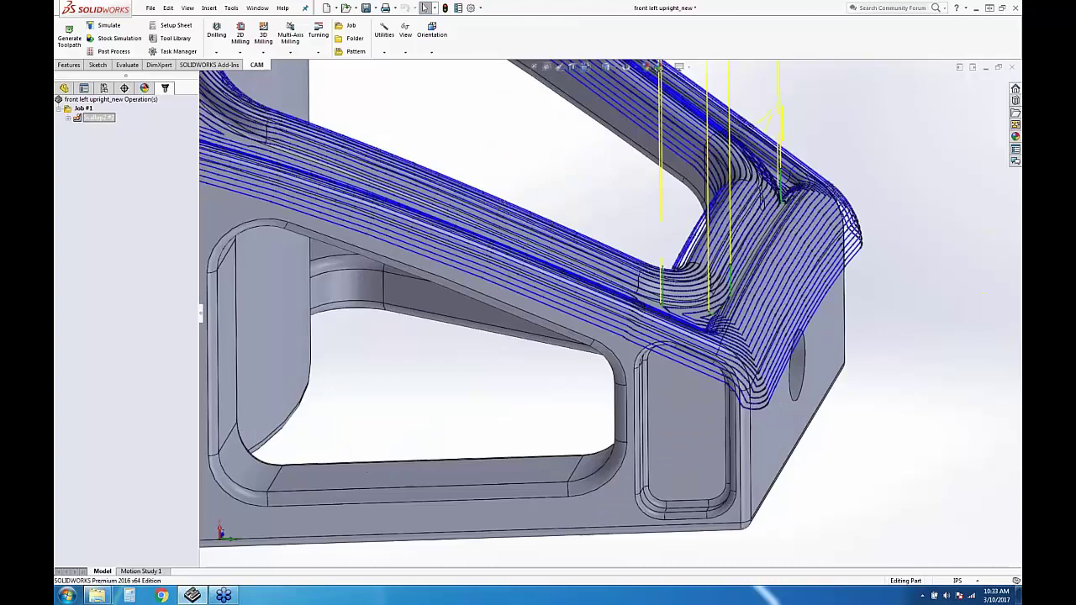
pyautogui.scroll(2, 529, 295)
pyautogui.click(405, 52)
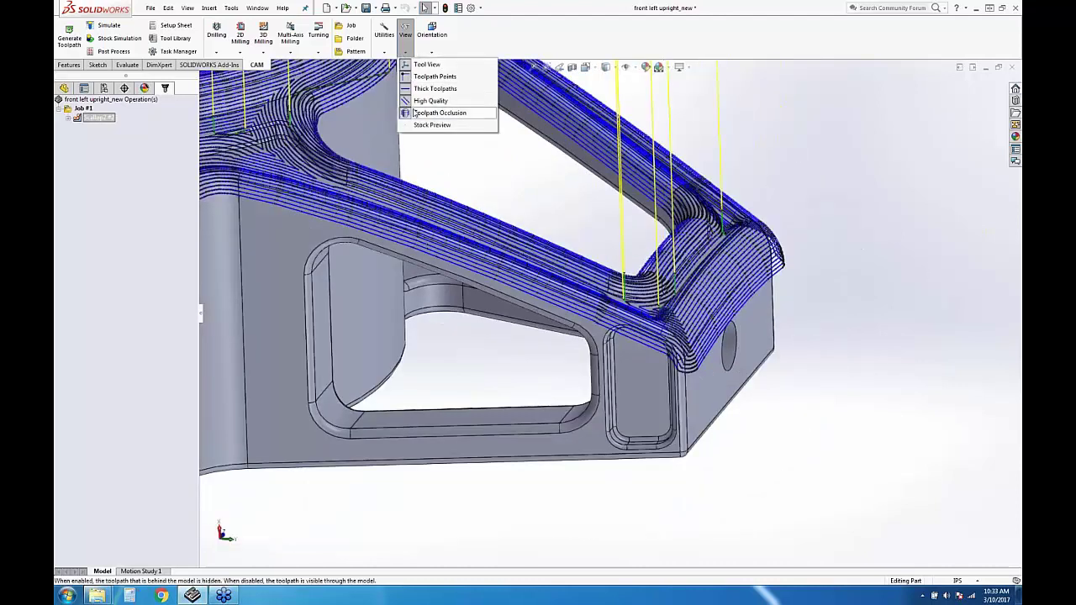
pyautogui.click(431, 100)
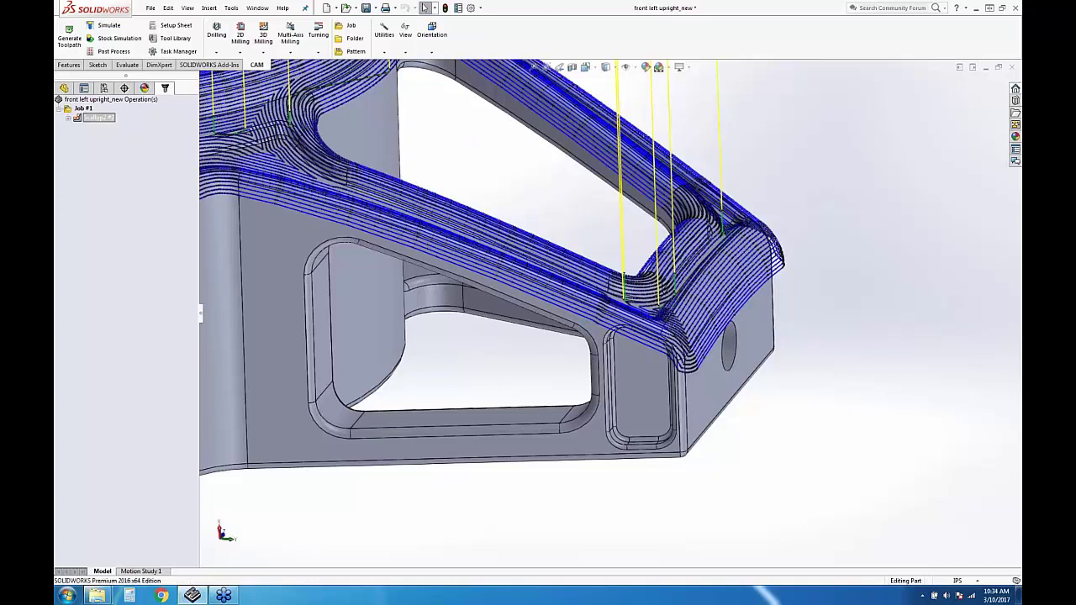
pyautogui.moveTo(603, 311); pyautogui.dragTo(573, 334, button='middle')
pyautogui.click(384, 34)
pyautogui.click(405, 33)
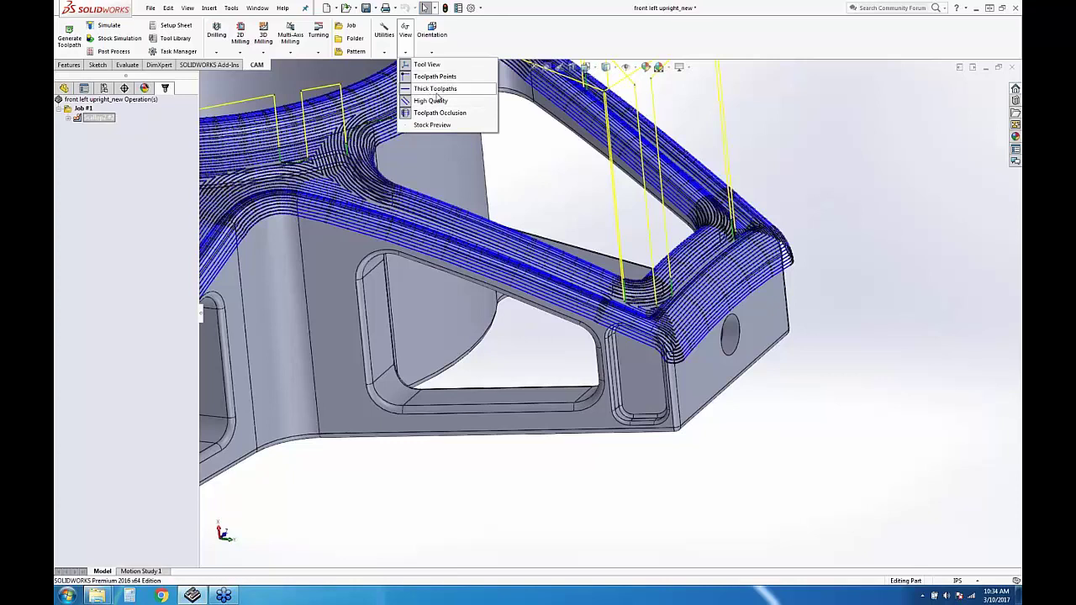
pyautogui.click(437, 77)
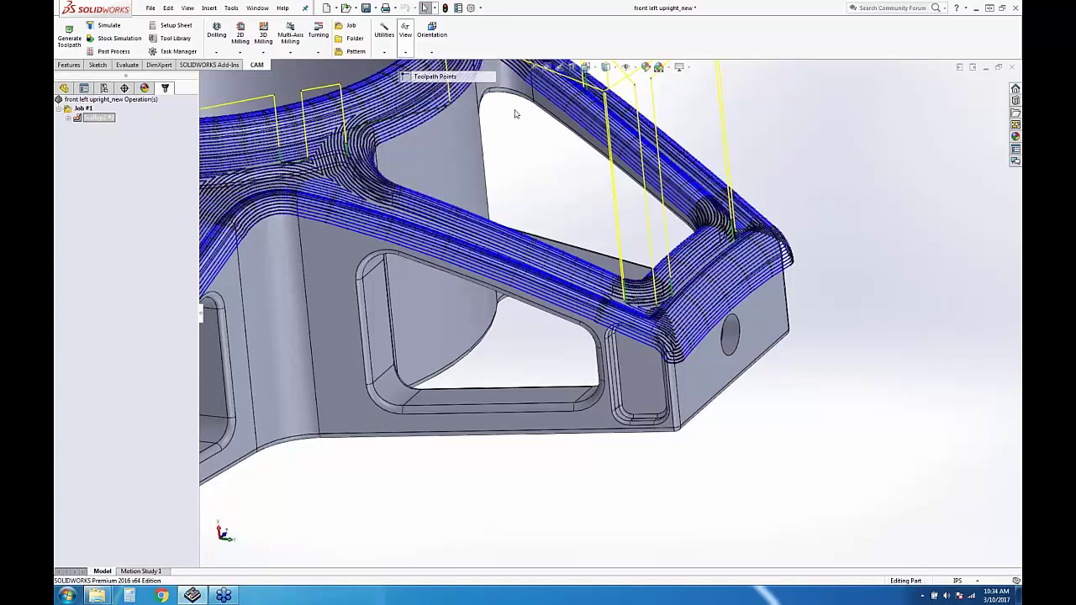
# Examine the scallop passes in the arm's pocket corner and around the bearing ring, including the tool in simulation
pyautogui.moveTo(698, 217); pyautogui.dragTo(644, 277, button='middle')
pyautogui.scroll(-5, 644, 277)
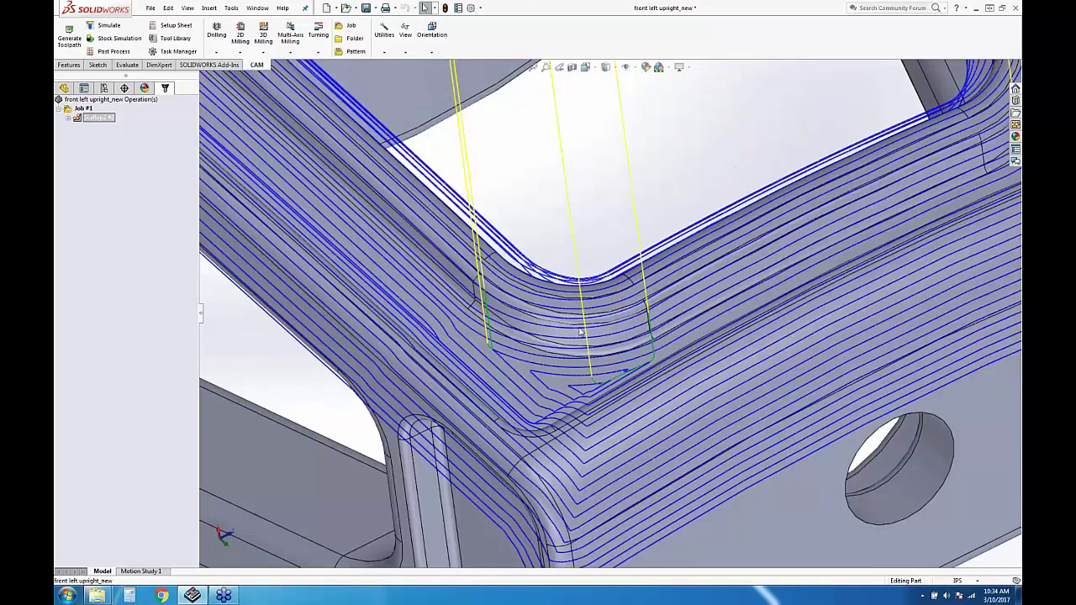
pyautogui.moveTo(579, 333); pyautogui.dragTo(664, 268, button='middle')
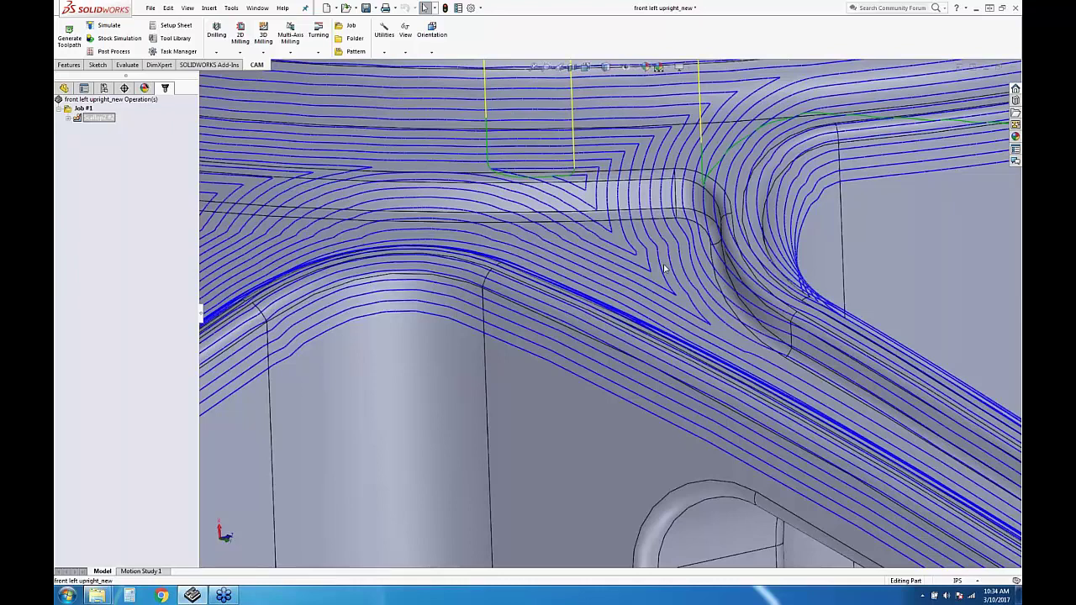
pyautogui.scroll(2, 664, 267)
pyautogui.scroll(3, 592, 290)
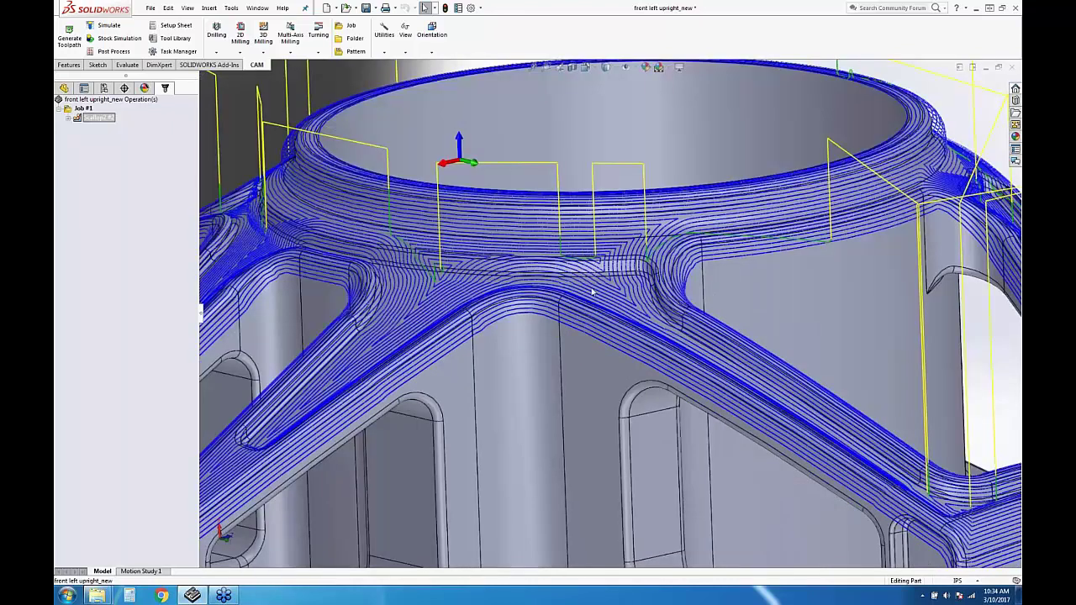
pyautogui.scroll(2, 592, 291)
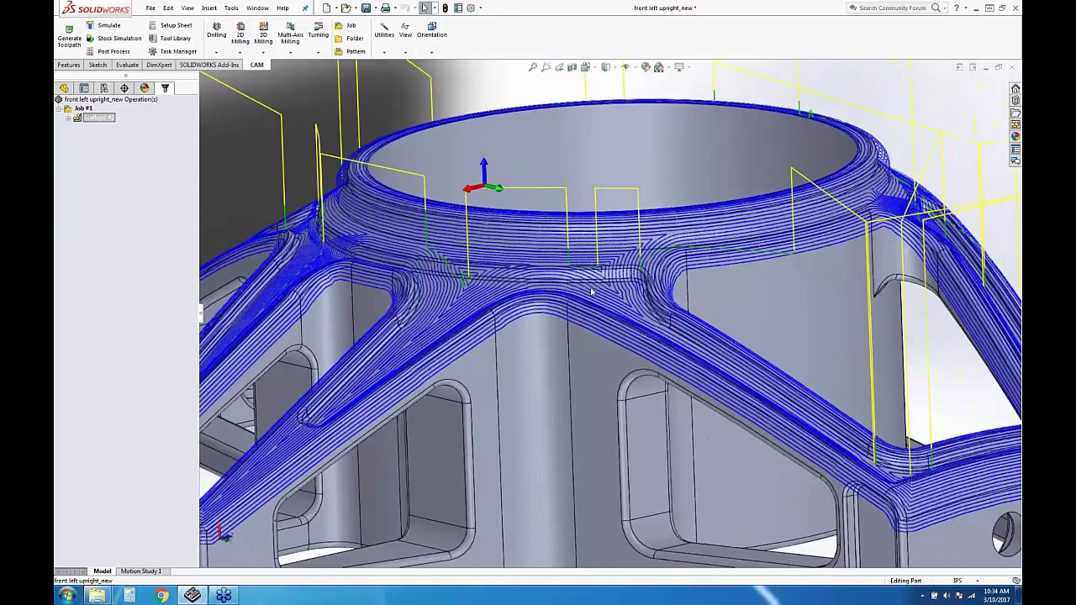
pyautogui.scroll(-3, 592, 291)
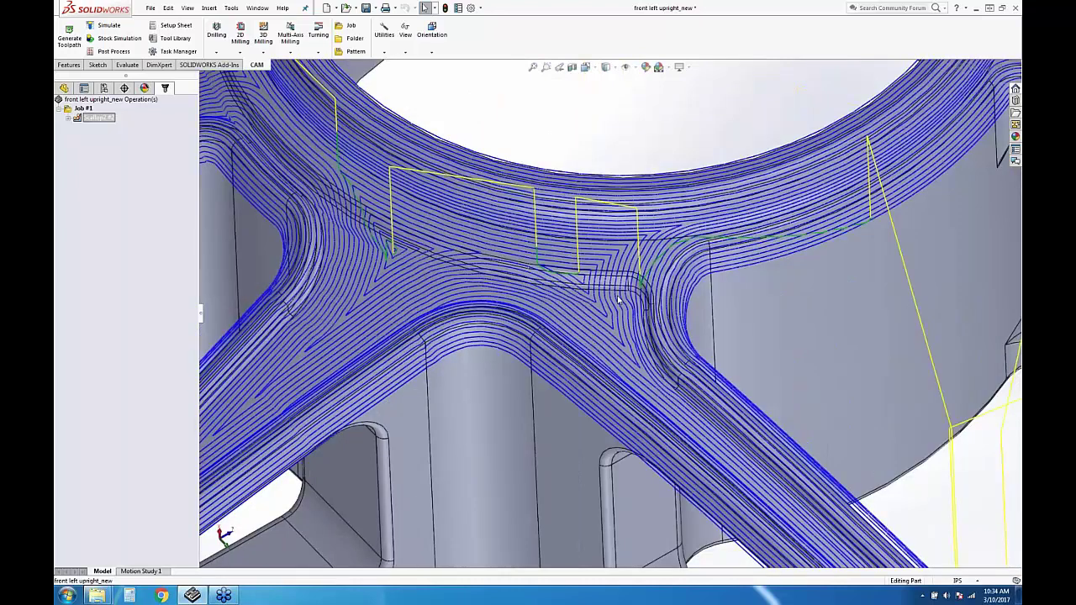
pyautogui.scroll(-3, 618, 299)
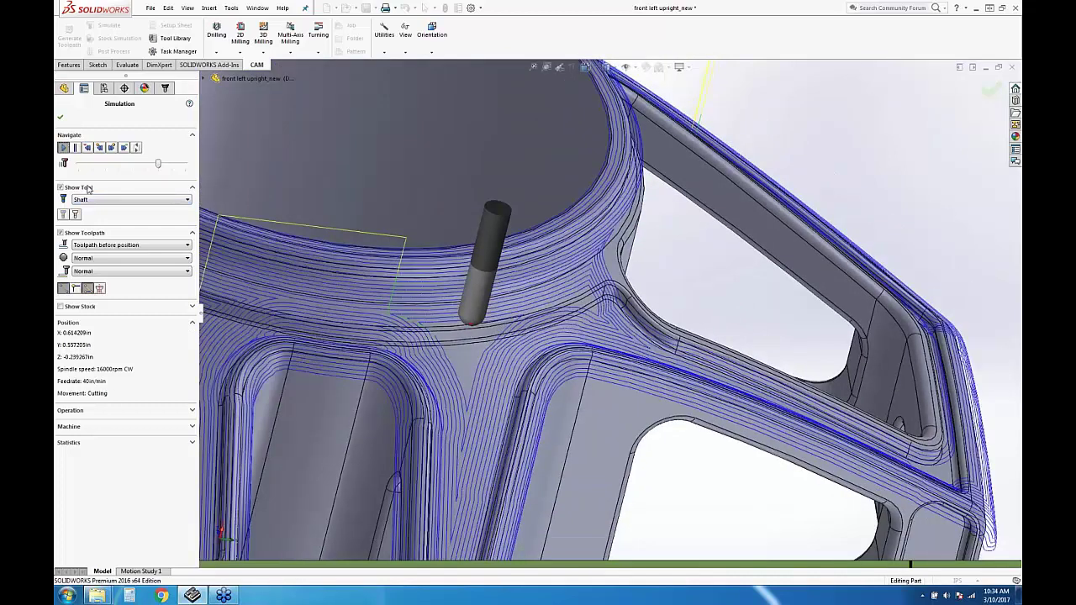
pyautogui.press('Escape')
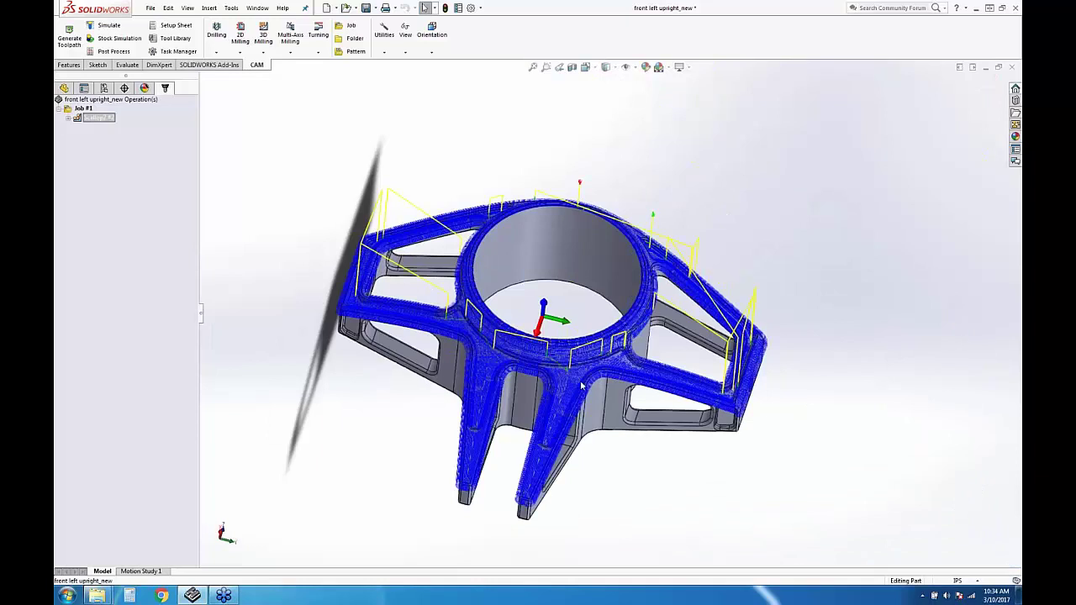
# Examine the scallop passes and linking moves where the ribs meet the base of the bearing ring
pyautogui.scroll(-3, 580, 385)
pyautogui.scroll(-3, 579, 387)
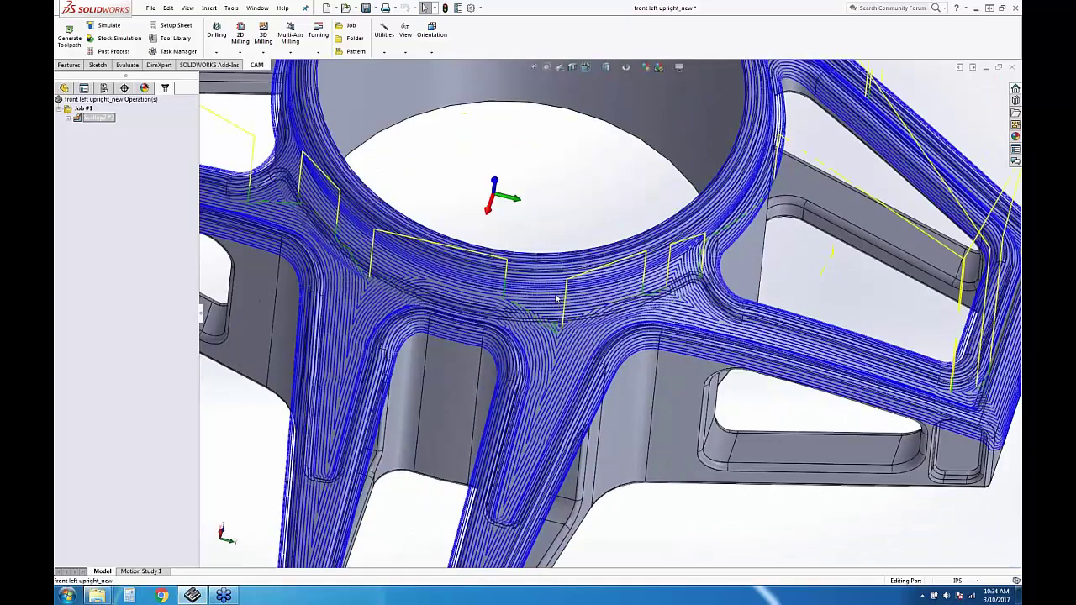
pyautogui.scroll(2, 556, 299)
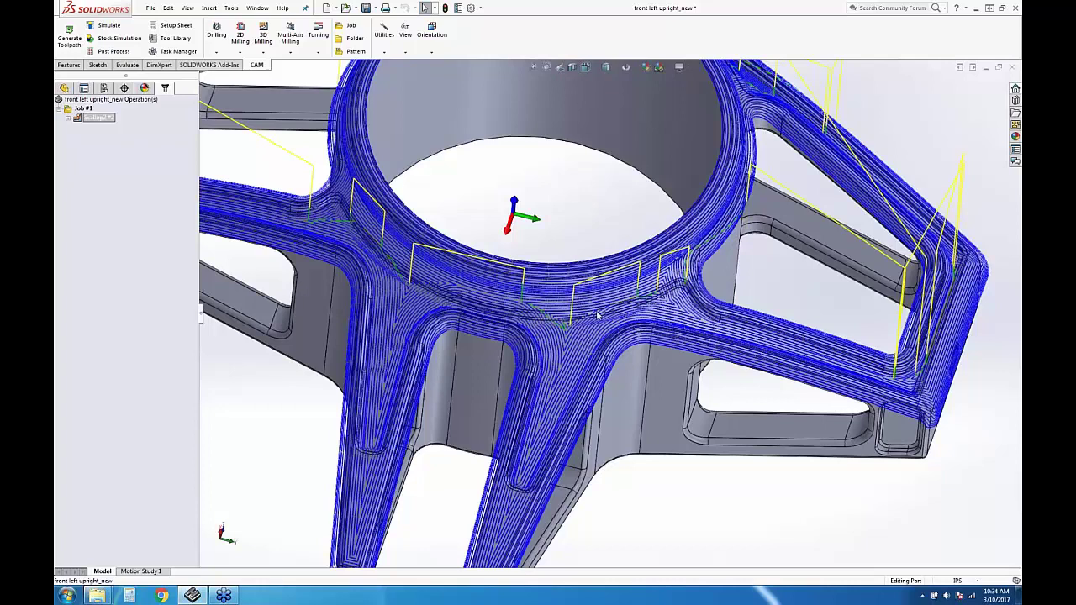
pyautogui.scroll(-2, 597, 315)
pyautogui.moveTo(593, 315); pyautogui.dragTo(669, 318, button='middle')
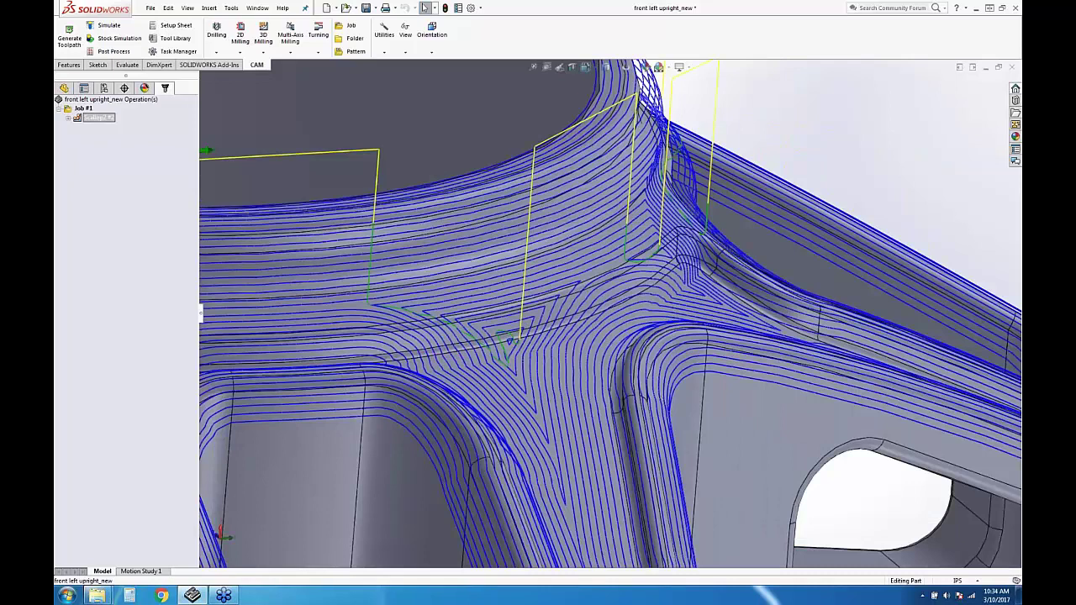
pyautogui.scroll(5, 620, 370)
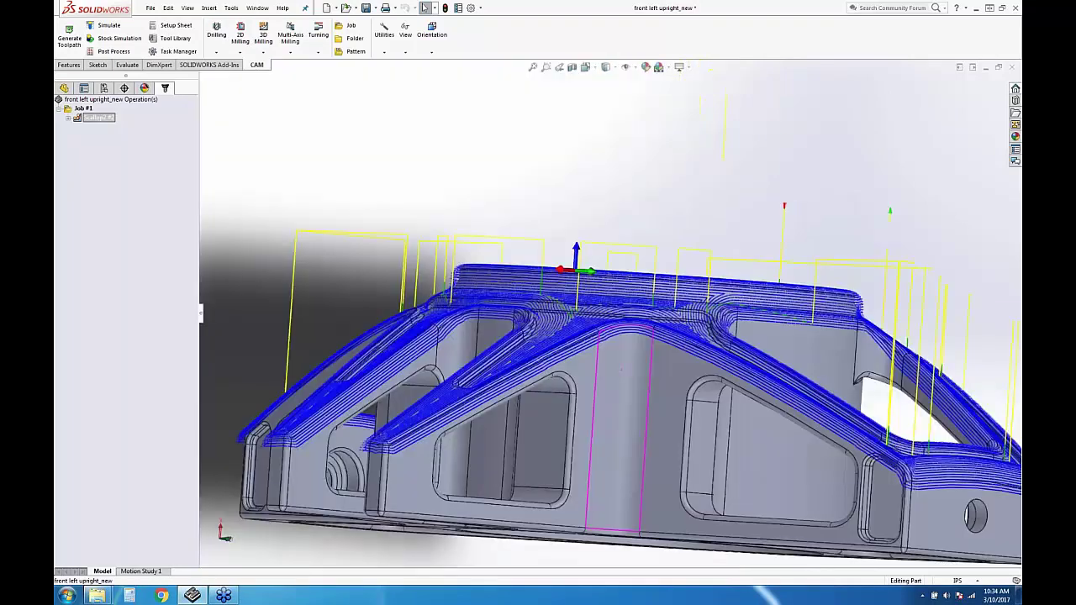
pyautogui.scroll(-5, 620, 370)
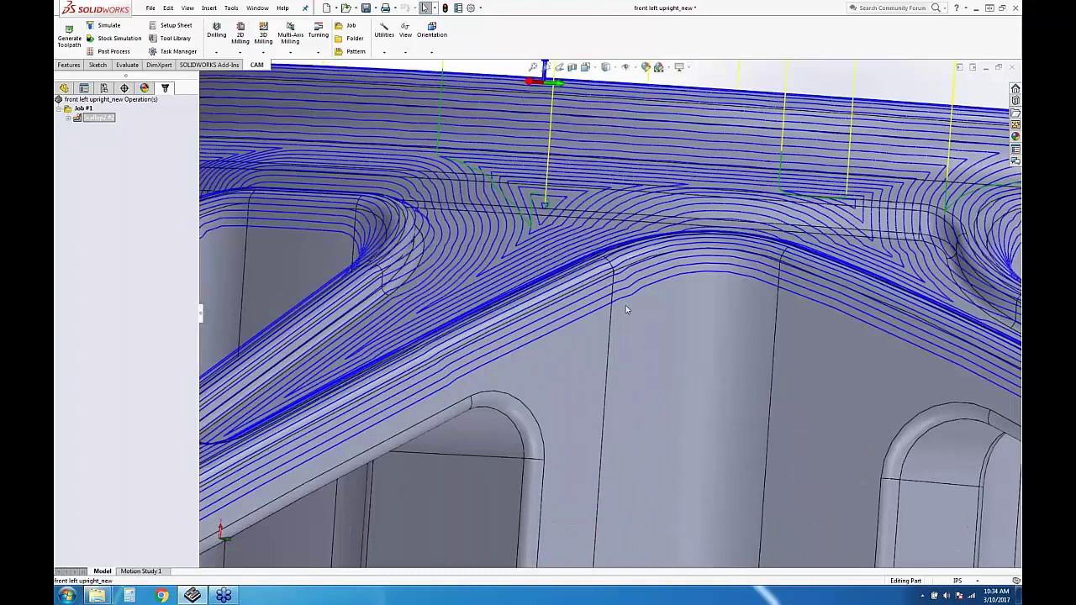
pyautogui.moveTo(625, 305); pyautogui.dragTo(630, 252, button='middle')
pyautogui.moveTo(614, 290); pyautogui.dragTo(159, 233, button='middle')
# Edit Scallop2, add the fillet edge loop around the recessed rib face to its machining boundary, and accept to regenerate the toolpath
pyautogui.click(98, 117)
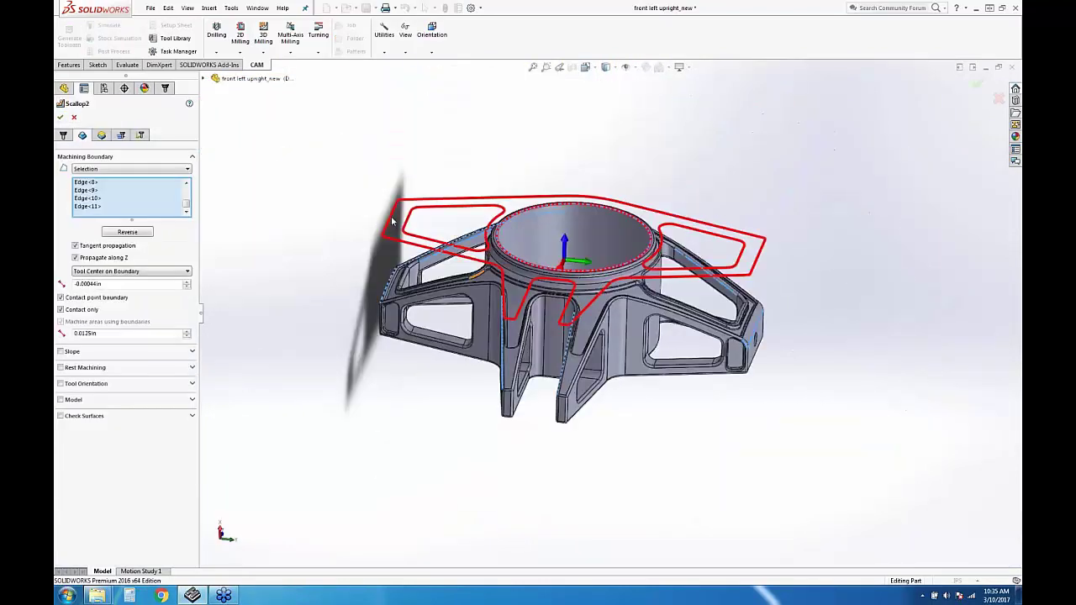
pyautogui.scroll(-3, 486, 301)
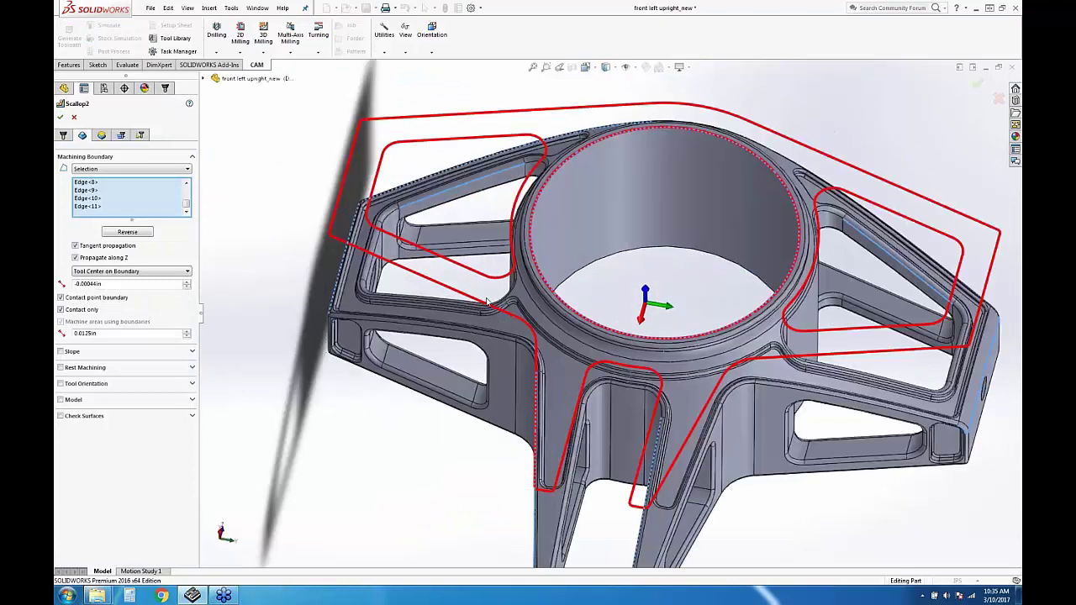
pyautogui.scroll(-3, 487, 301)
pyautogui.click(556, 272)
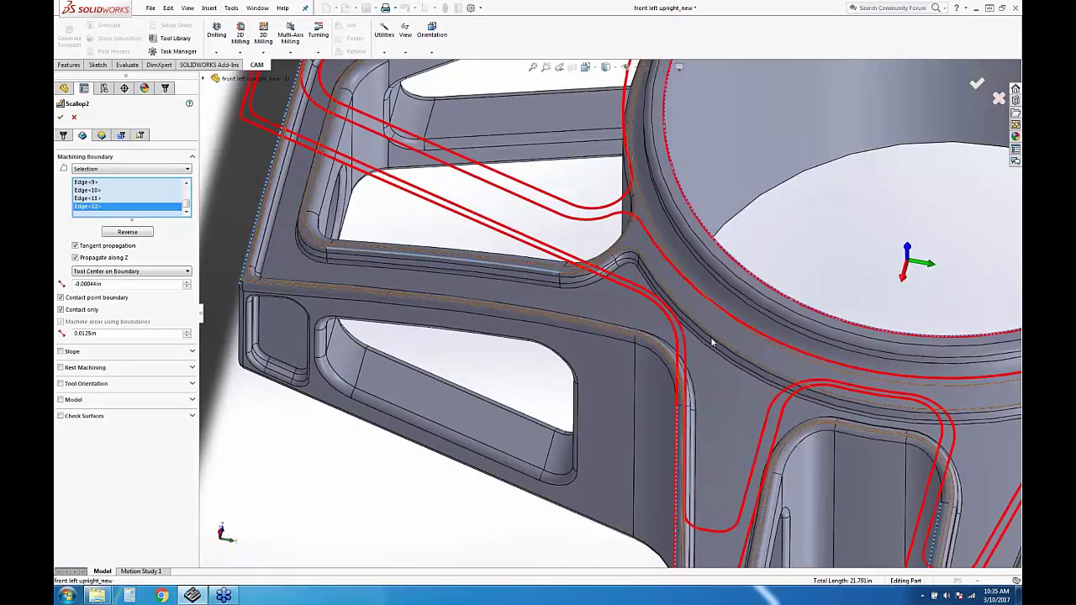
pyautogui.scroll(6, 711, 342)
pyautogui.moveTo(738, 414); pyautogui.dragTo(745, 470, button='middle')
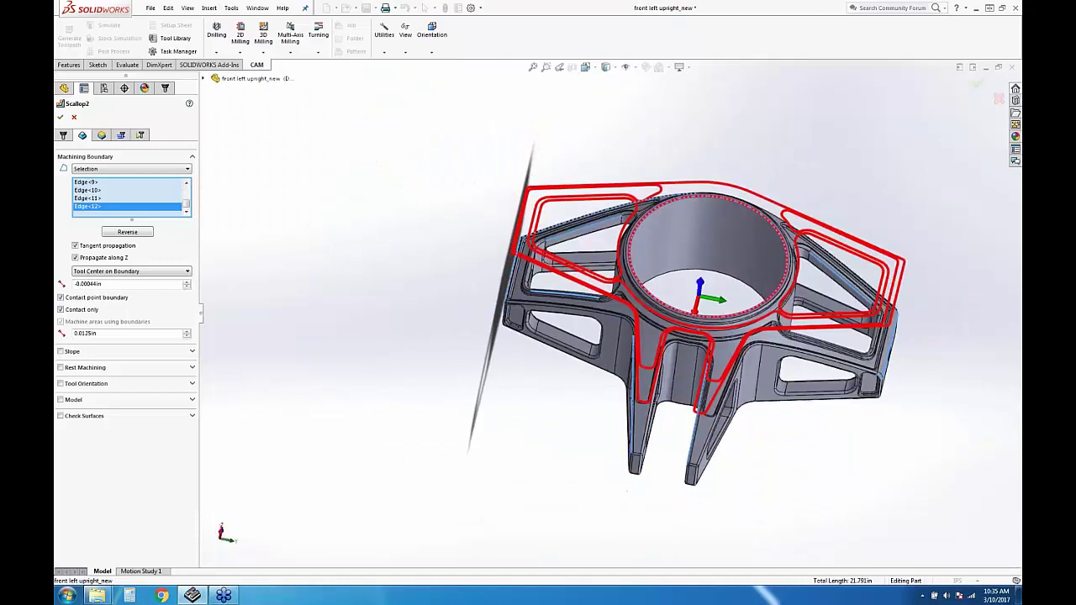
pyautogui.click(61, 118)
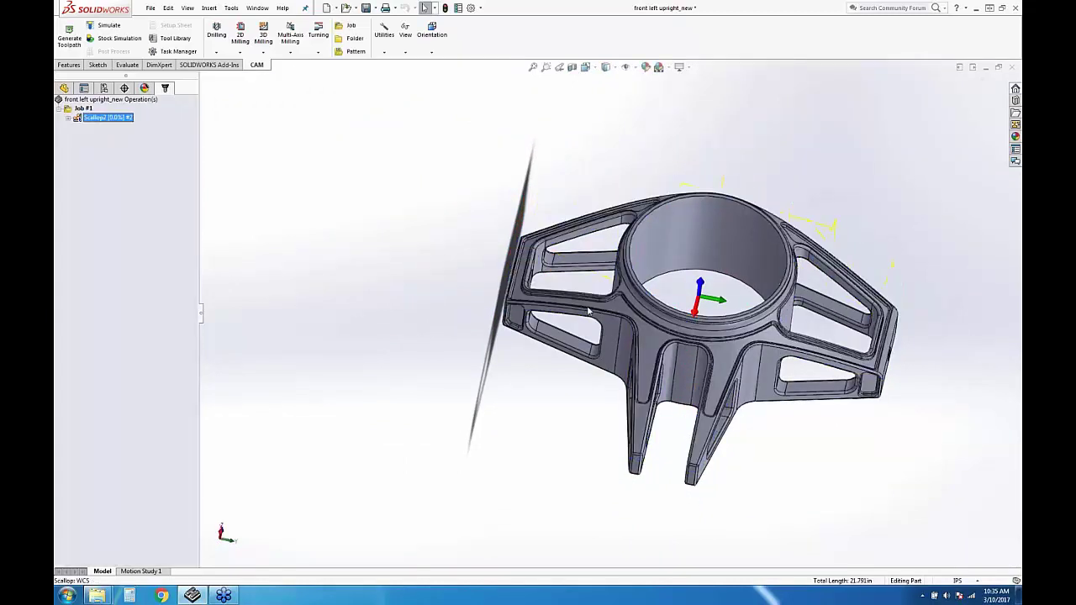
# Check the regenerated toolpath around the recessed rib faces and duplicate the Scallop2 operation
pyautogui.moveTo(648, 309)
pyautogui.mouseDown(button='middle')
pyautogui.moveTo(735, 290)
pyautogui.moveTo(664, 306)
pyautogui.mouseUp(button='middle')
pyautogui.scroll(-2, 674, 335)
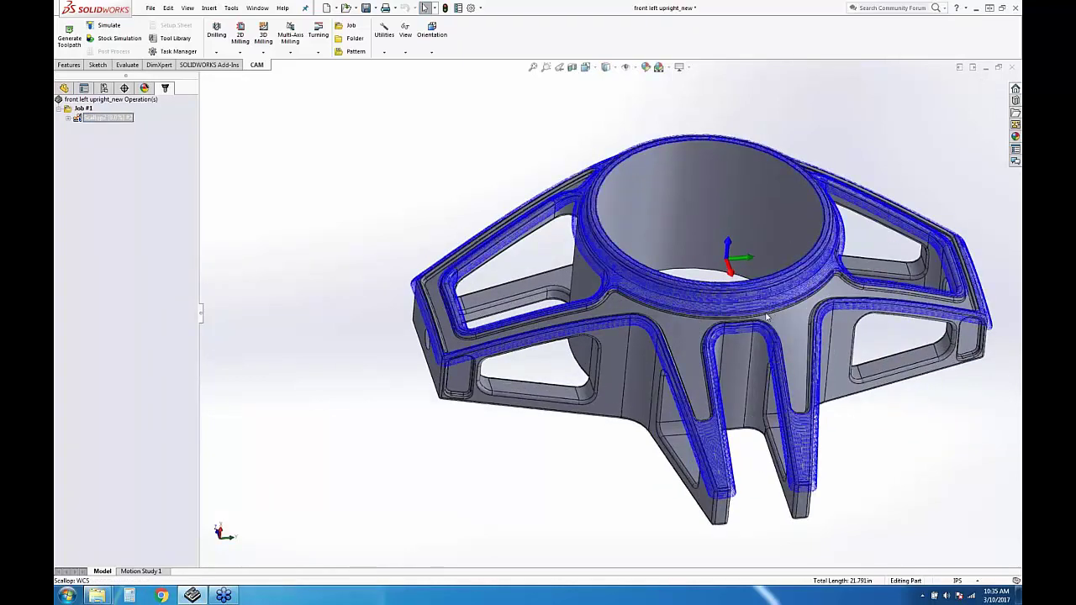
pyautogui.moveTo(761, 317); pyautogui.dragTo(614, 359, button='middle')
pyautogui.scroll(-5, 589, 299)
pyautogui.rightClick(100, 117)
pyautogui.click(164, 374)
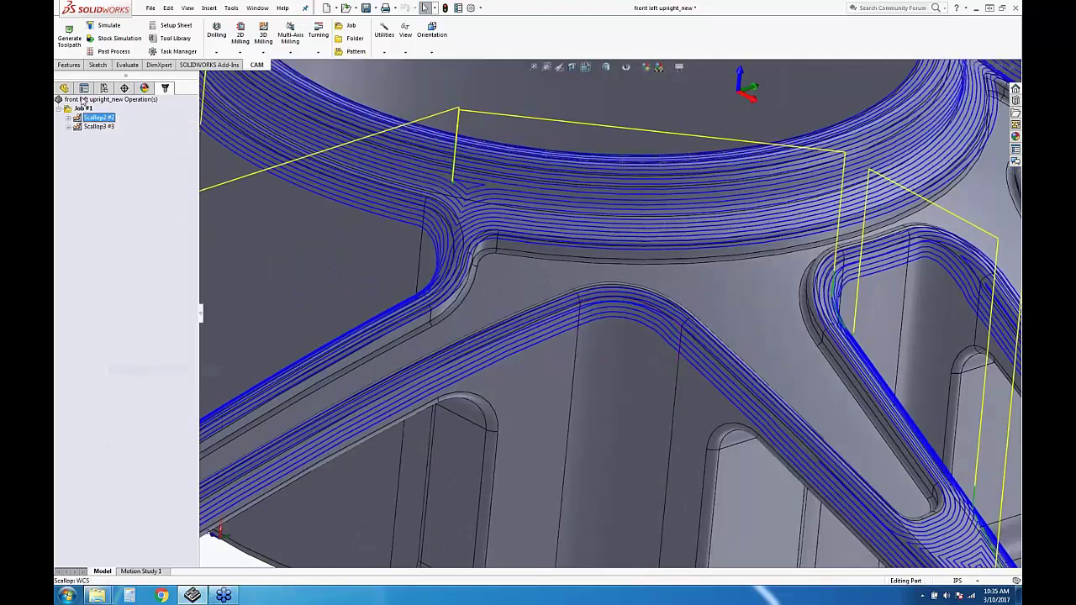
# Edit the duplicated scallop operation, clear its boundary selections and select the fillet edge loop at the bearing ring's base instead
pyautogui.rightClick(99, 126)
pyautogui.click(168, 136)
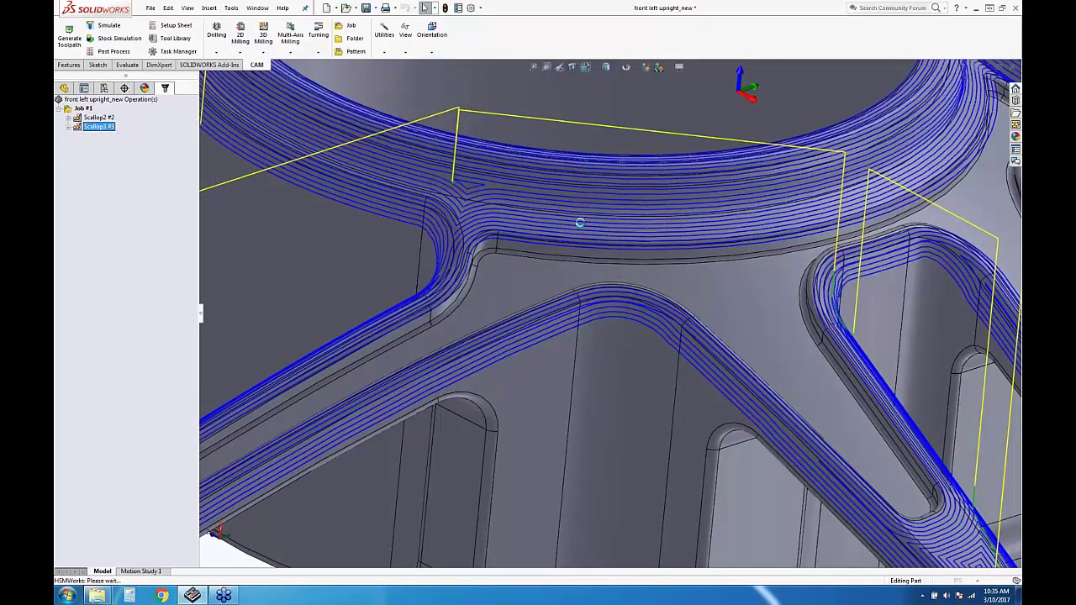
pyautogui.rightClick(141, 196)
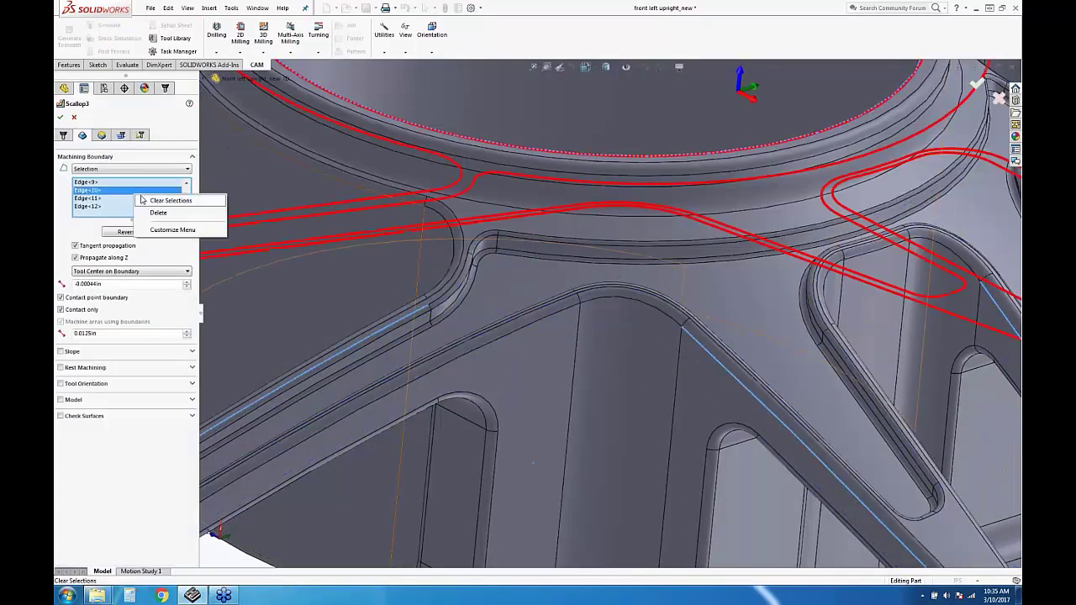
pyautogui.click(168, 200)
pyautogui.click(638, 258)
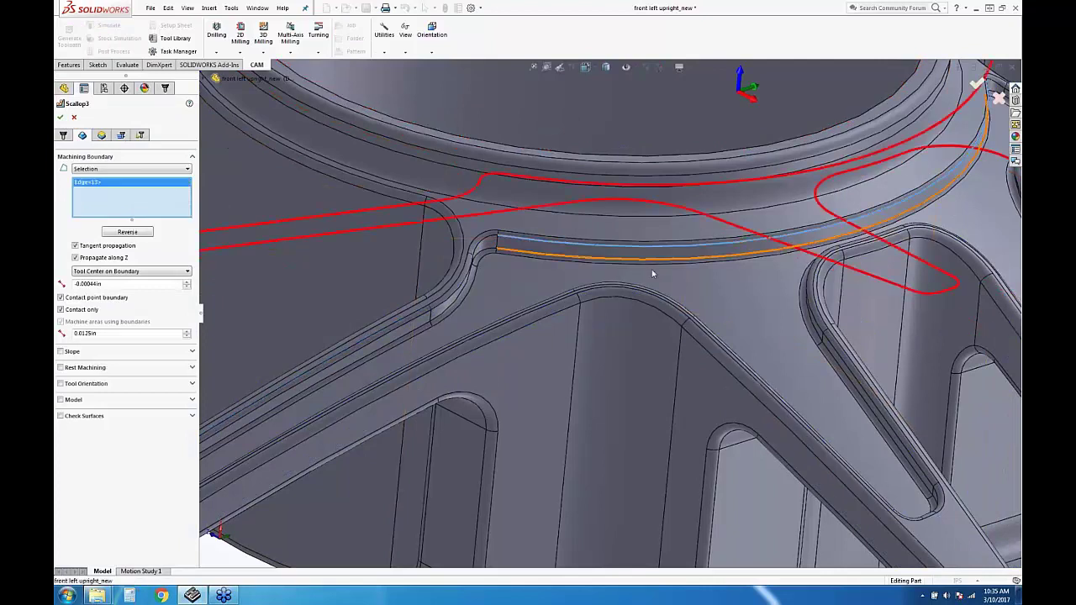
# Check the Scallop3 boundary loop on the whole part and accept the operation to generate its toolpath
pyautogui.scroll(3, 651, 269)
pyautogui.press('f')
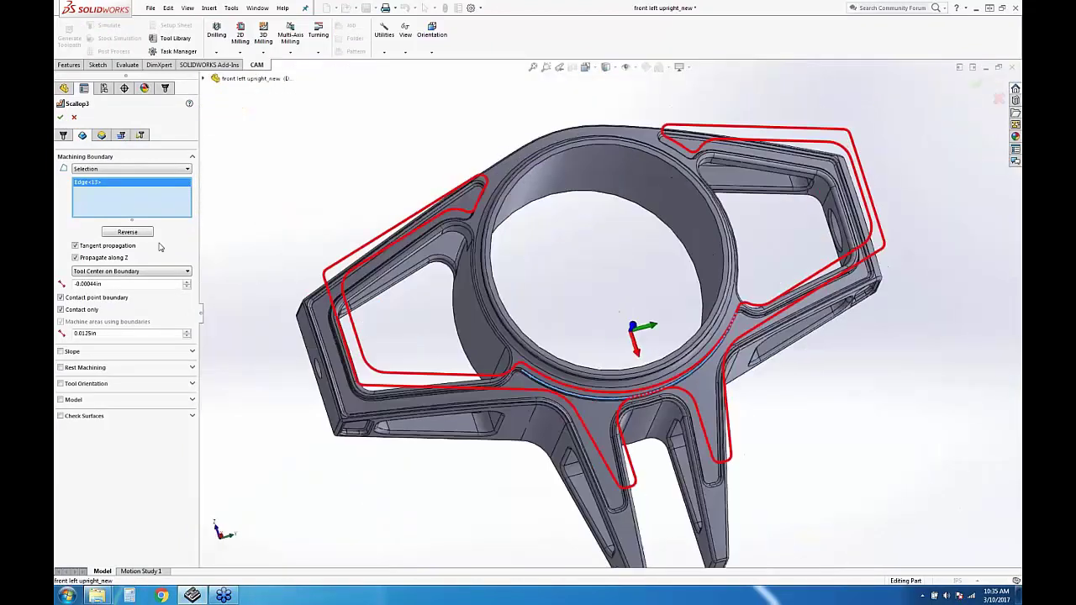
pyautogui.press('Return')
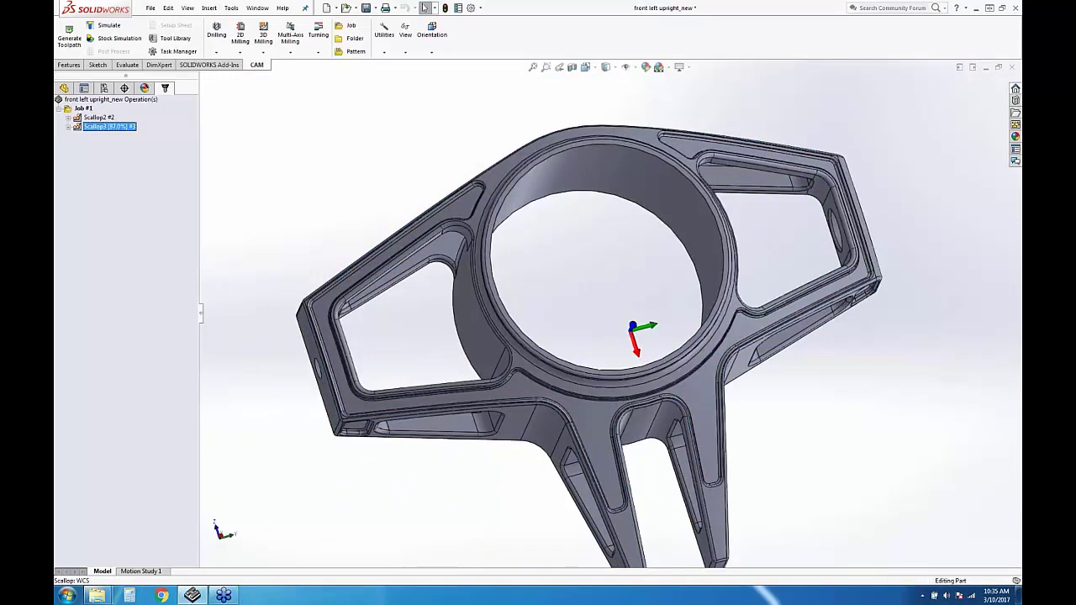
# Examine the Scallop3 passes at the base of the bearing ring and display them together with Scallop2
pyautogui.moveTo(592, 458); pyautogui.dragTo(596, 398, button='middle')
pyautogui.scroll(-3, 594, 401)
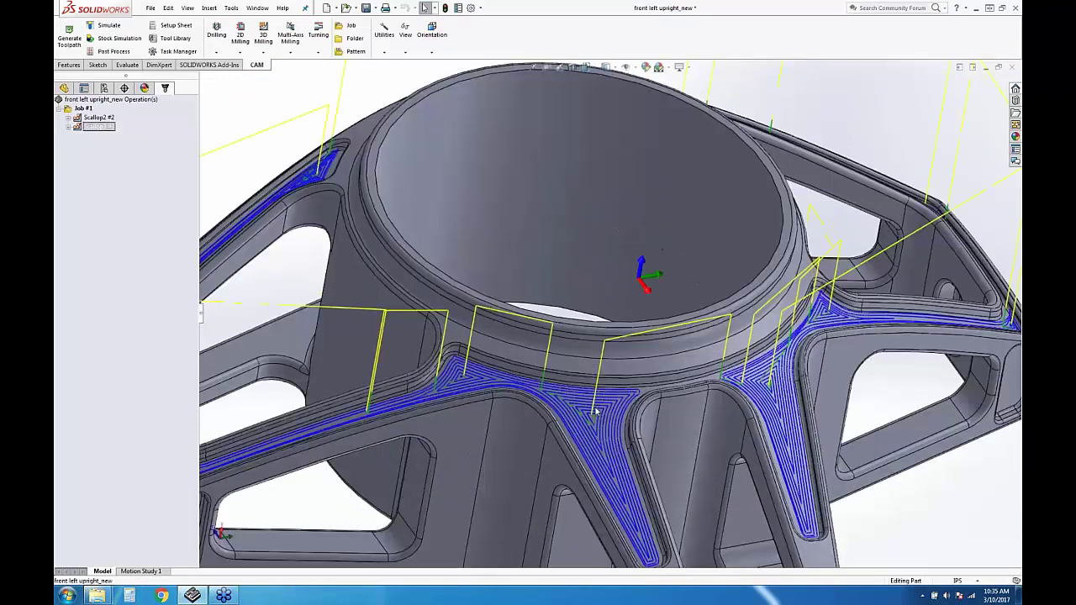
pyautogui.scroll(-3, 595, 411)
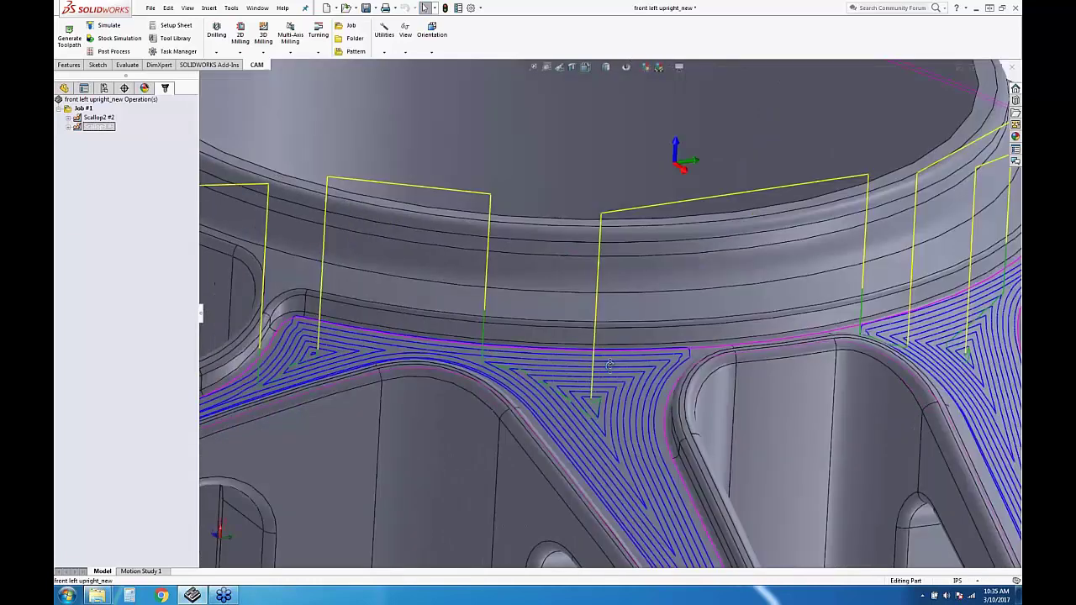
pyautogui.moveTo(610, 365); pyautogui.dragTo(607, 439, button='middle')
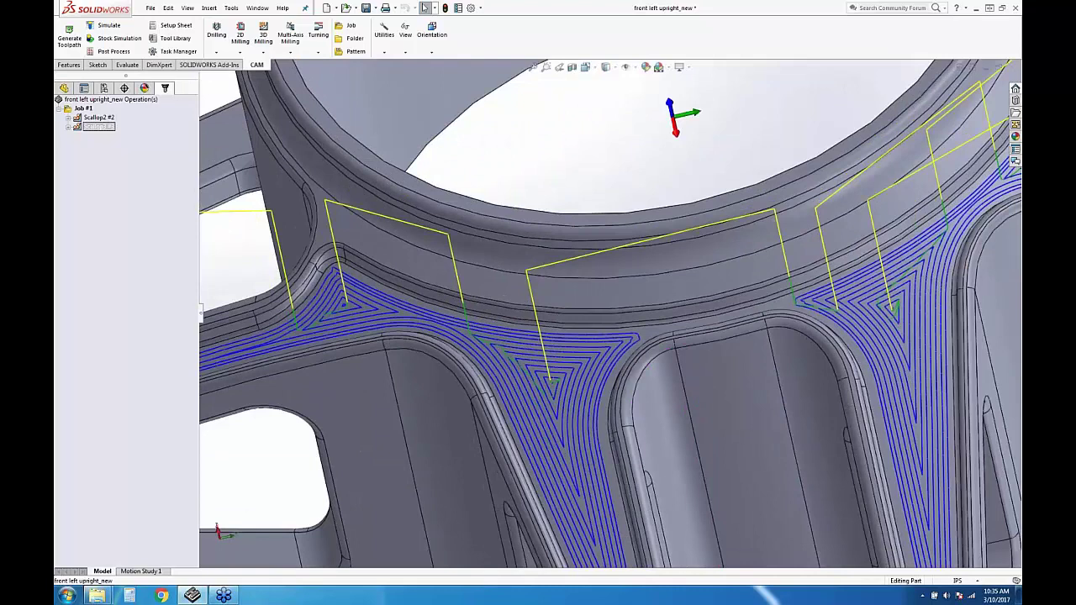
pyautogui.scroll(-4, 343, 284)
pyautogui.keyDown('ctrl'); pyautogui.click(108, 118); pyautogui.keyUp('ctrl')
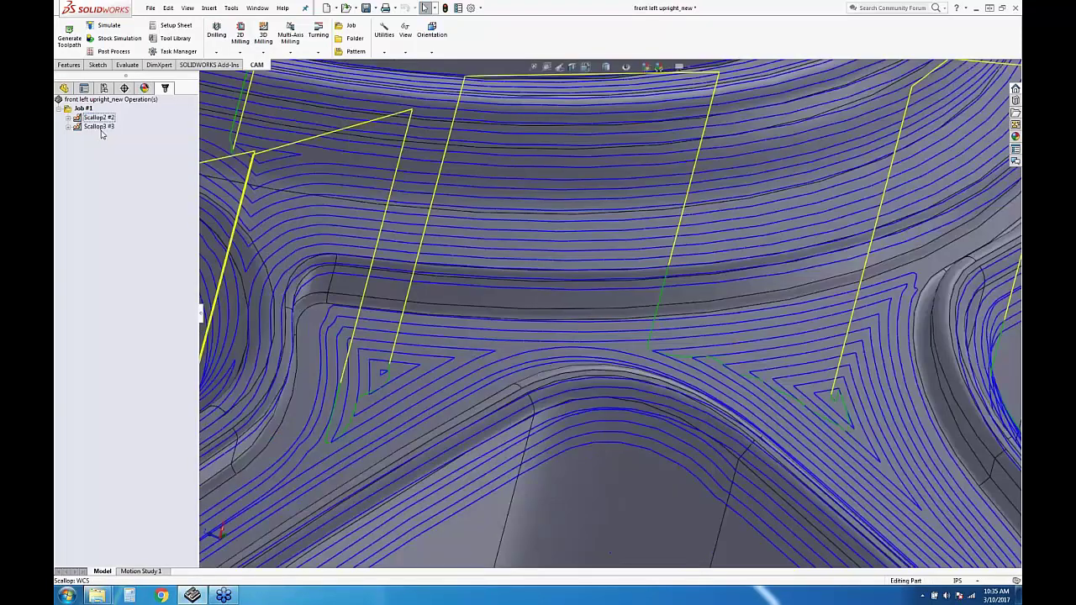
# Edit Scallop3, clear its boundary selection, select the upper fillet edge loop at the bearing ring's base, and accept
pyautogui.doubleClick(103, 129)
pyautogui.moveTo(514, 209); pyautogui.dragTo(369, 254, button='middle')
pyautogui.scroll(3, 369, 253)
pyautogui.rightClick(126, 195)
pyautogui.click(138, 202)
pyautogui.click(504, 290)
pyautogui.click(60, 118)
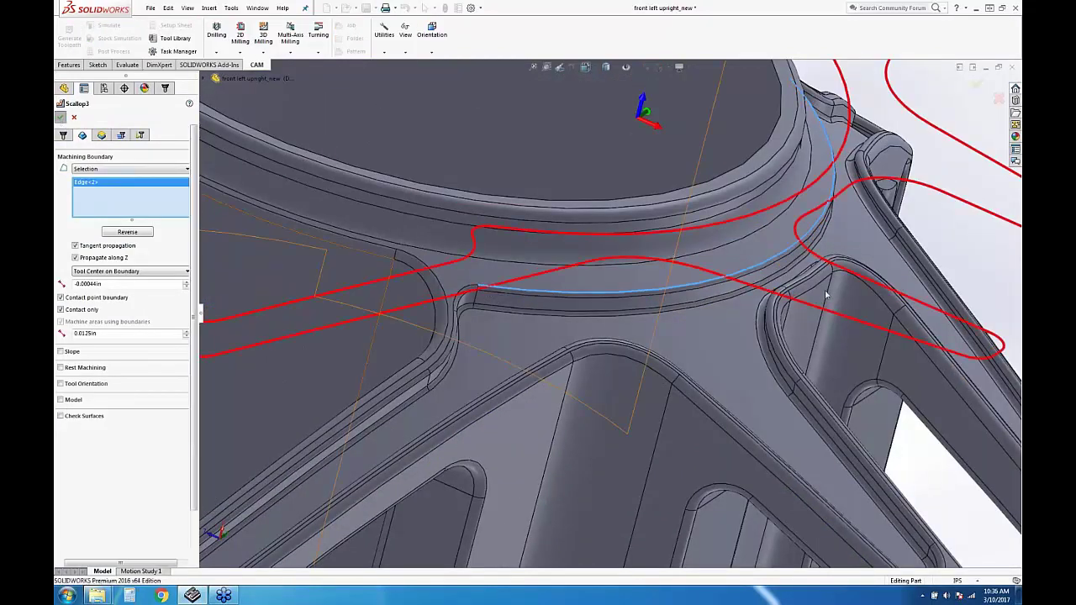
# Examine the regenerated Scallop3 passes over the recessed rib faces and fillets, including the tool simulation, and close the simulation
pyautogui.click(98, 117)
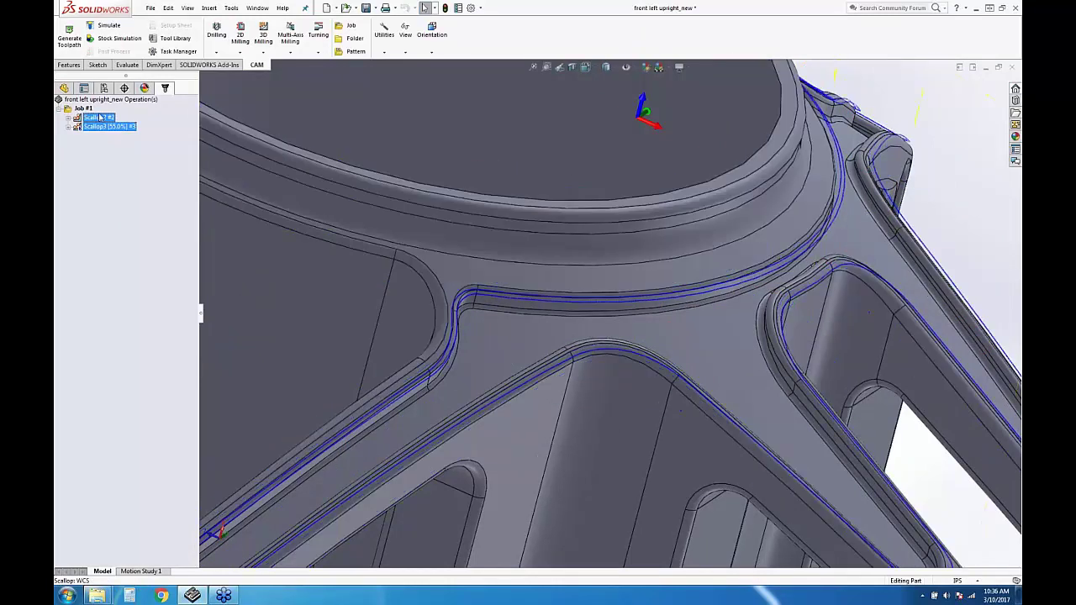
pyautogui.moveTo(513, 252); pyautogui.dragTo(552, 277, button='middle')
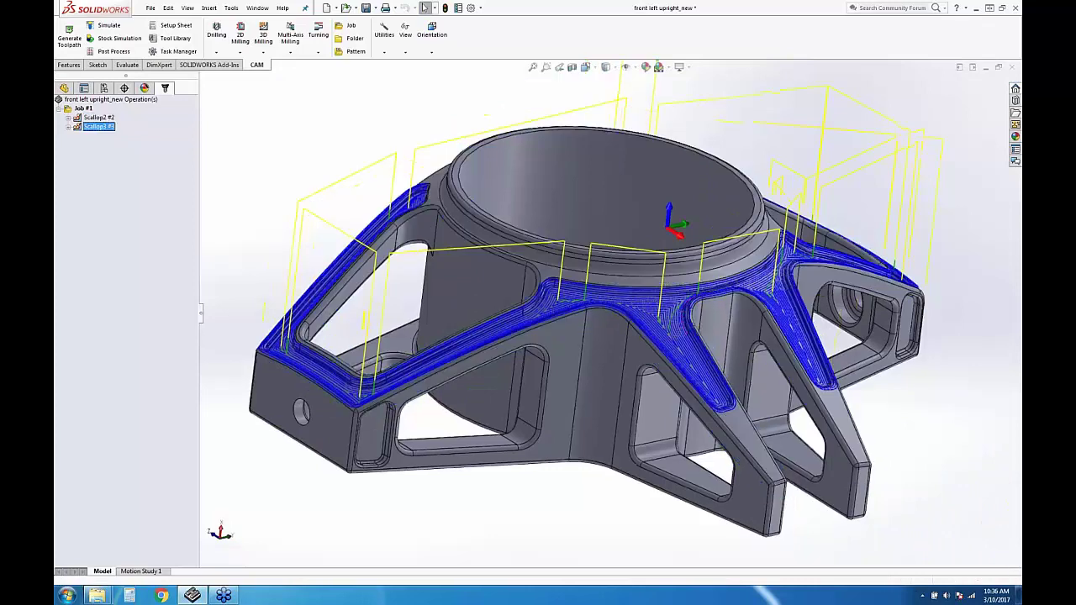
pyautogui.scroll(-2, 599, 304)
pyautogui.scroll(-3, 599, 305)
pyautogui.moveTo(599, 304); pyautogui.dragTo(818, 307, button='middle')
pyautogui.scroll(6, 817, 308)
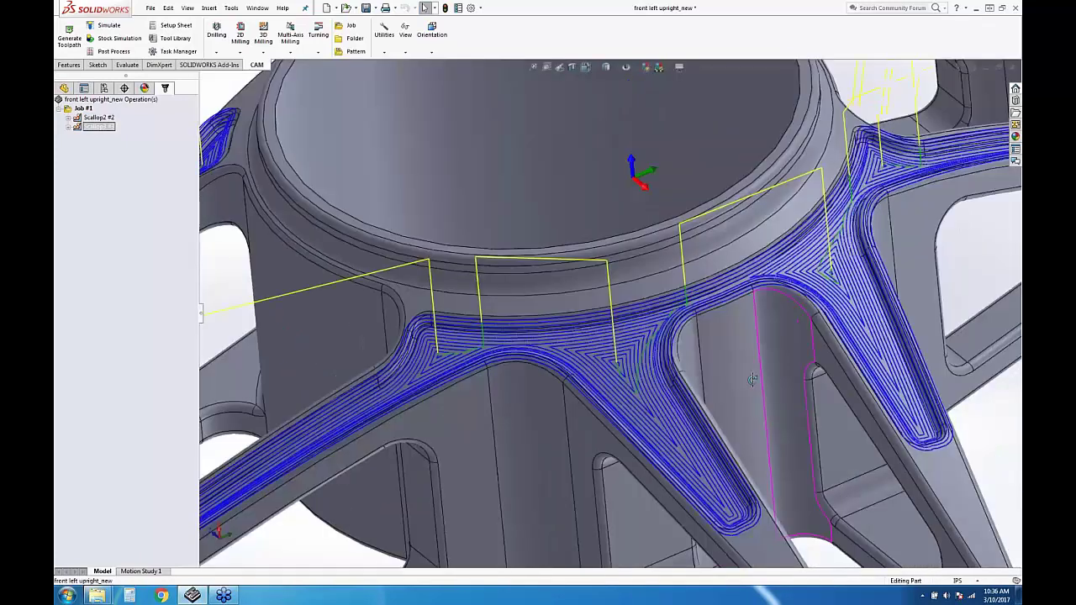
pyautogui.scroll(-3, 716, 295)
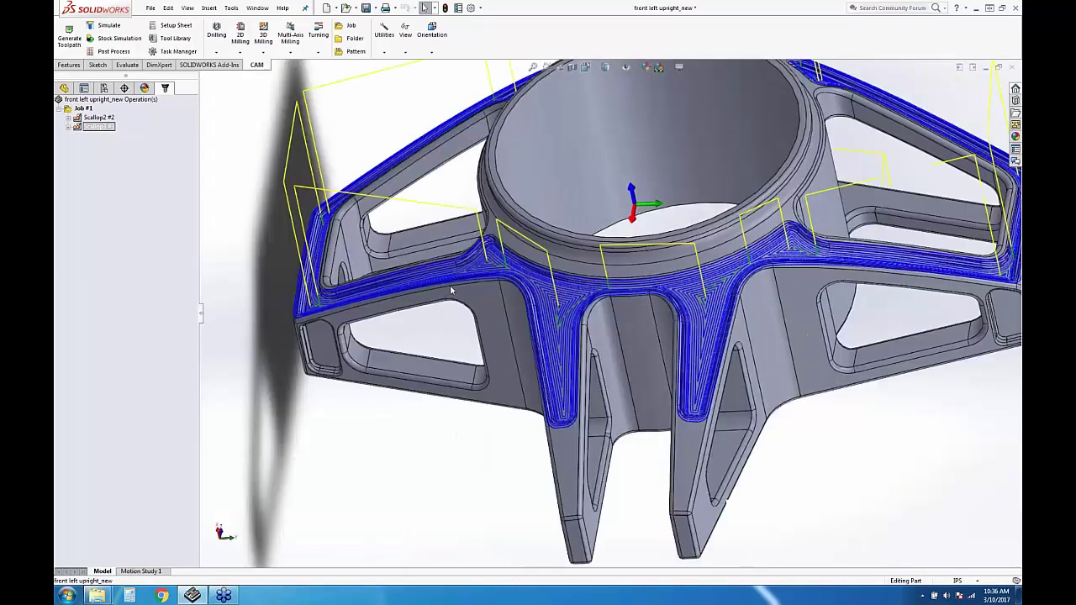
pyautogui.moveTo(451, 290); pyautogui.dragTo(568, 293, button='middle')
pyautogui.scroll(-4, 568, 292)
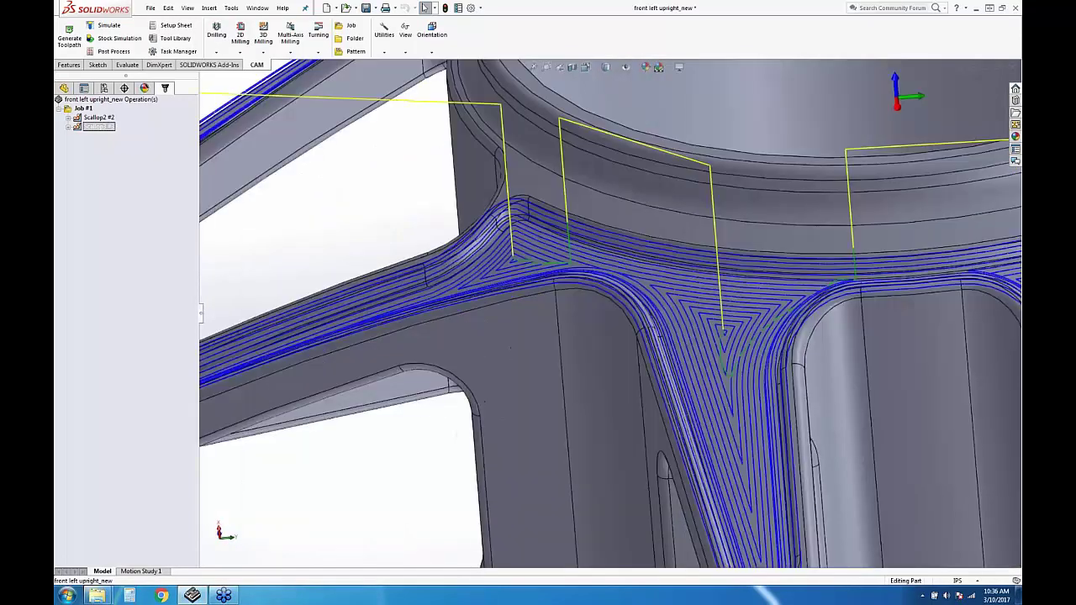
pyautogui.scroll(-4, 515, 245)
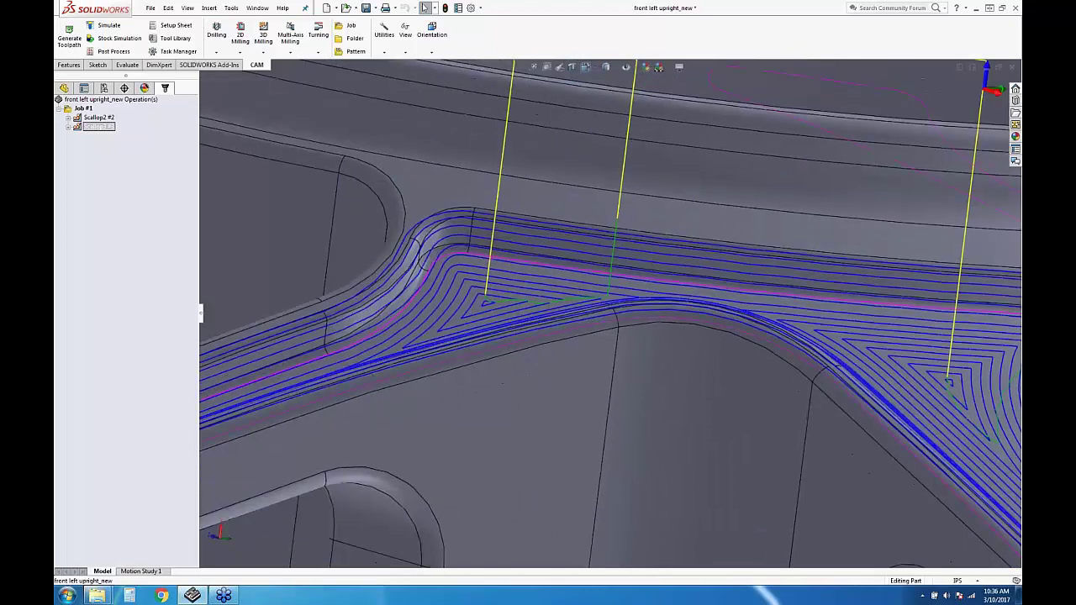
pyautogui.scroll(-4, 517, 169)
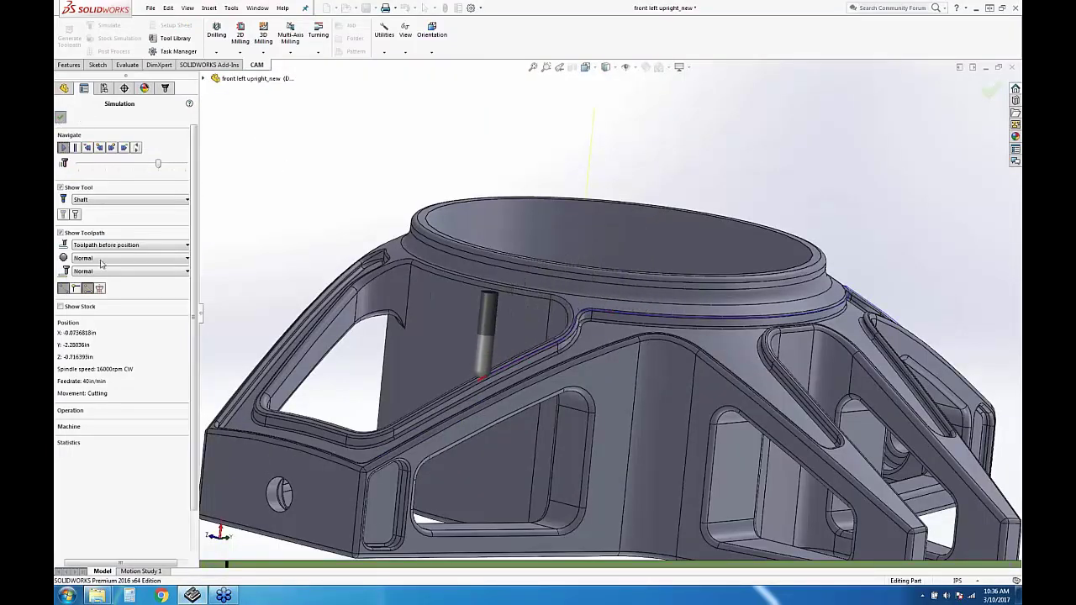
pyautogui.press('Escape')
# Display Scallop2 and Scallop3 together and compare their coverage around the bearing ring and ribs
pyautogui.click(100, 117)
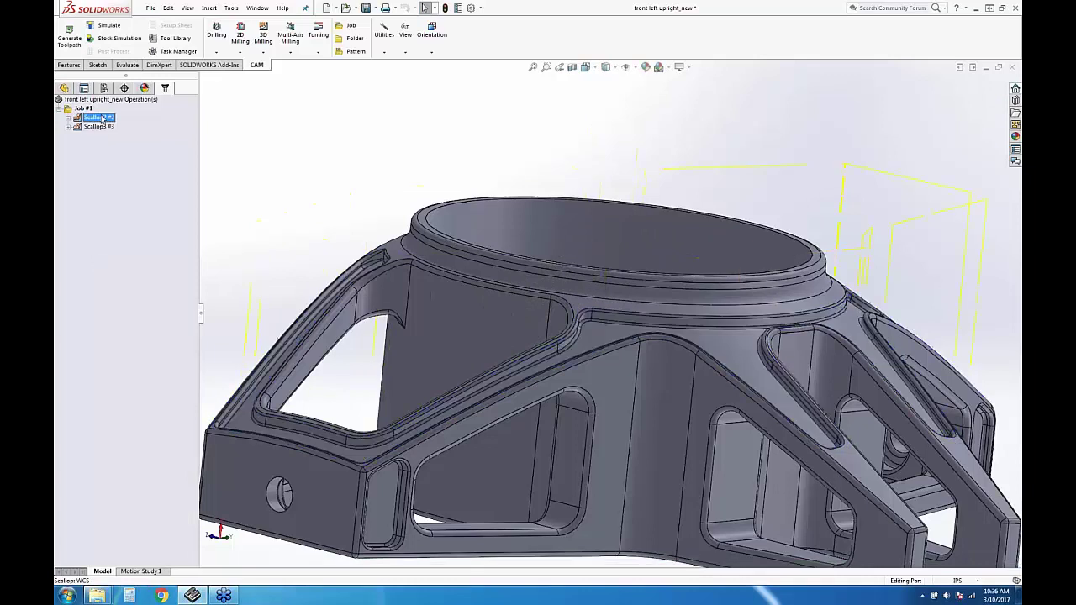
pyautogui.keyDown('shift'); pyautogui.click(98, 127); pyautogui.keyUp('shift')
pyautogui.moveTo(618, 290); pyautogui.dragTo(560, 293, button='middle')
pyautogui.scroll(4, 560, 294)
pyautogui.scroll(-1, 475, 284)
pyautogui.moveTo(475, 284); pyautogui.dragTo(740, 353, button='middle')
pyautogui.scroll(-3, 813, 307)
pyautogui.moveTo(425, 294); pyautogui.dragTo(505, 307, button='middle')
pyautogui.scroll(-2, 429, 317)
pyautogui.click(310, 416)
pyautogui.scroll(2, 427, 311)
pyautogui.scroll(2, 447, 300)
# Display Scallop3 alone and check its passes and linking moves on the recessed rib faces
pyautogui.click(99, 127)
pyautogui.moveTo(567, 254); pyautogui.dragTo(525, 332, button='middle')
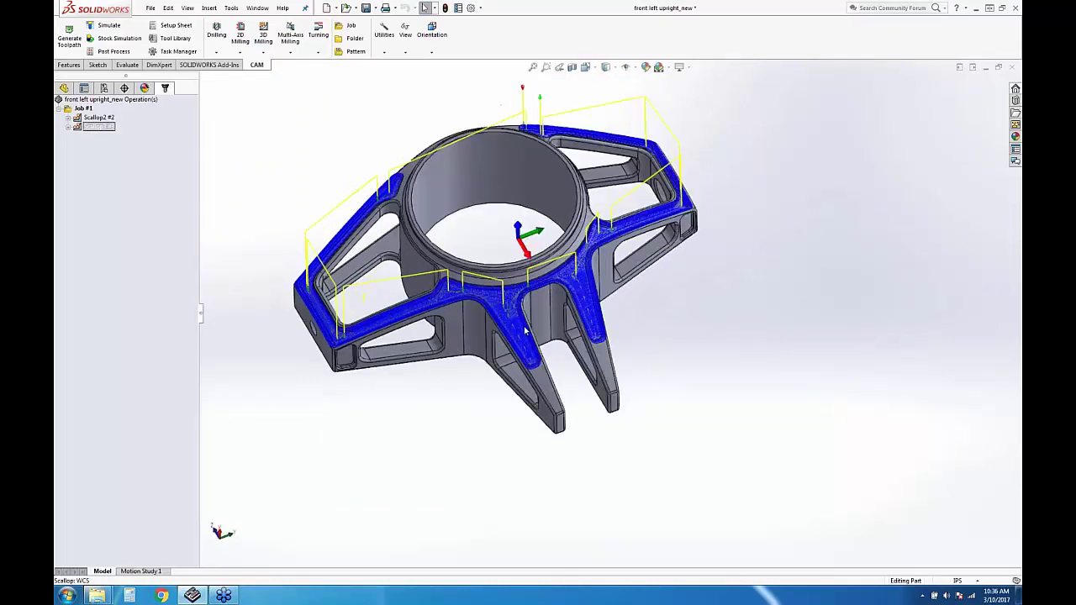
pyautogui.scroll(-3, 524, 332)
pyautogui.scroll(-2, 519, 373)
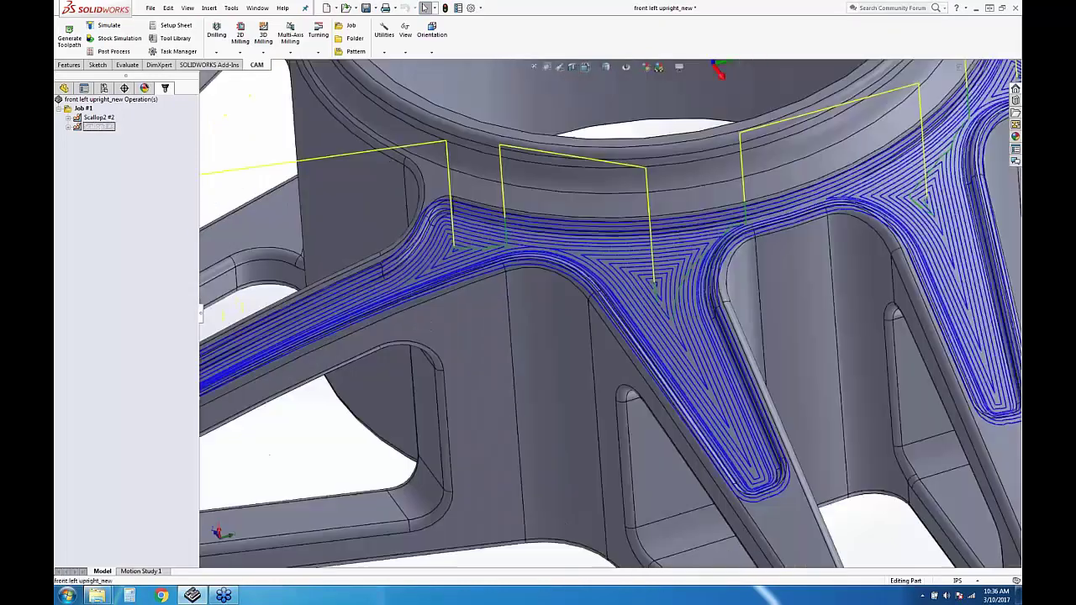
pyautogui.scroll(-2, 519, 372)
pyautogui.press('Escape')
pyautogui.click(99, 126)
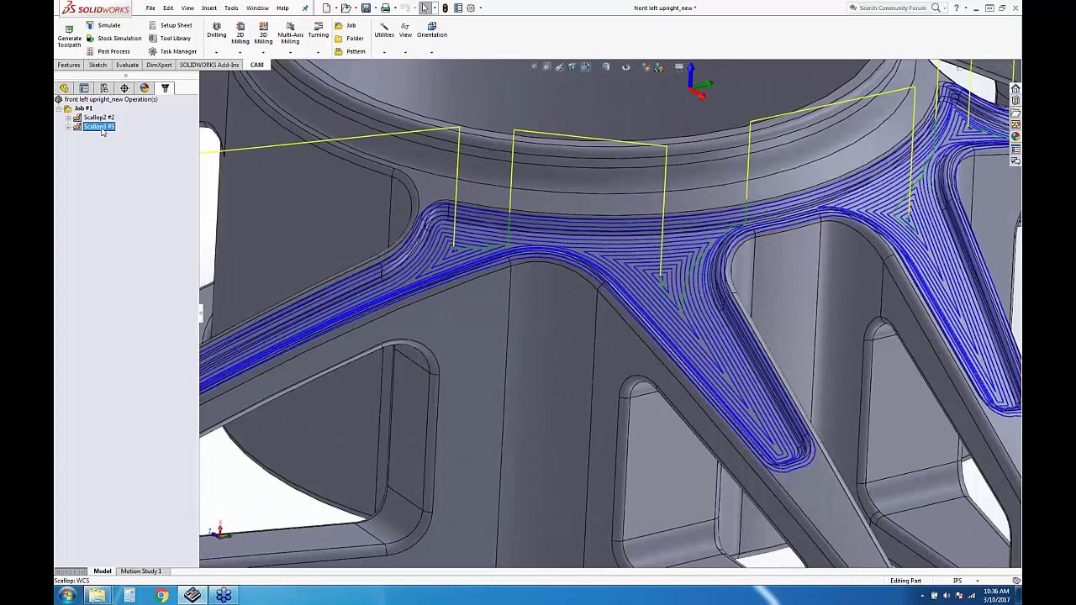
pyautogui.moveTo(639, 283); pyautogui.dragTo(648, 280, button='middle')
# Display Scallop2 alone and check its passes along the bearing ring and outer rib edges
pyautogui.click(99, 118)
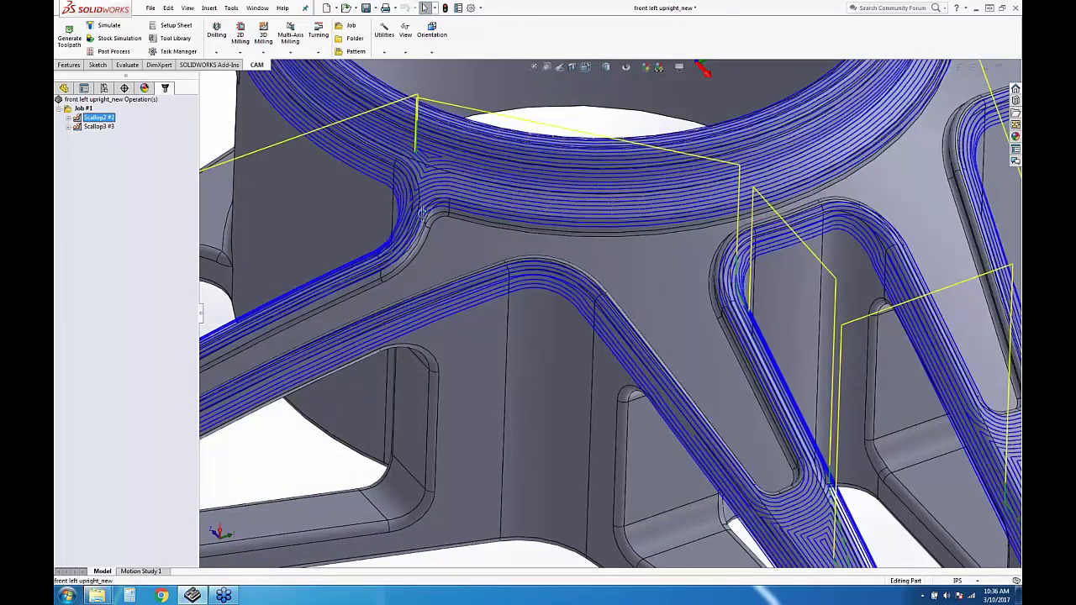
pyautogui.moveTo(422, 210); pyautogui.dragTo(423, 206, button='middle')
pyautogui.press('f')
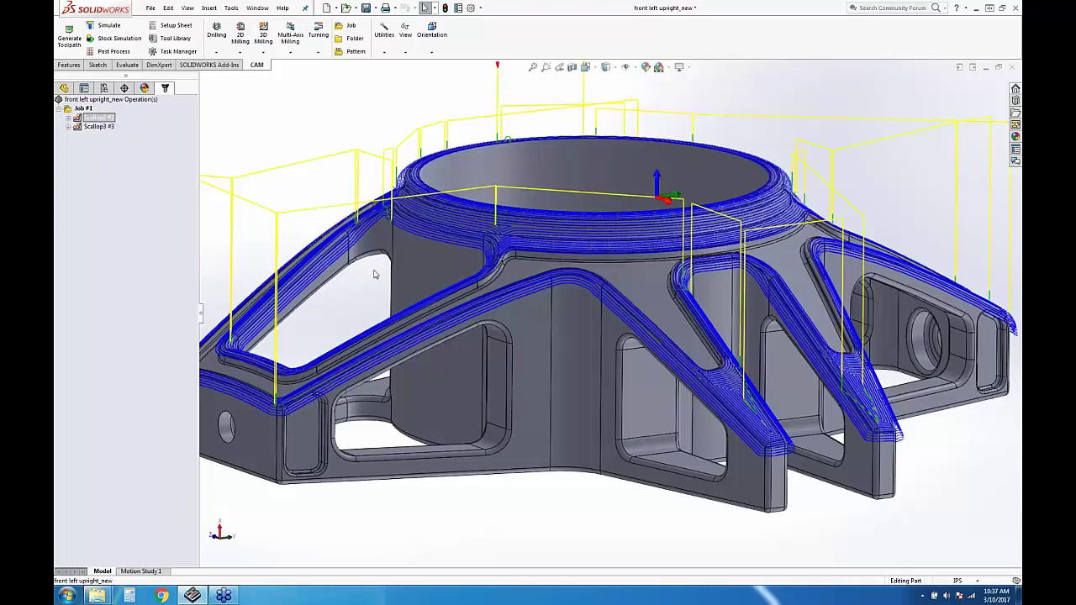
pyautogui.moveTo(531, 288)
pyautogui.mouseDown(button='middle')
pyautogui.moveTo(538, 280)
pyautogui.moveTo(527, 336)
pyautogui.moveTo(523, 259)
pyautogui.moveTo(519, 302)
pyautogui.mouseUp(button='middle')
pyautogui.scroll(-5, 576, 354)
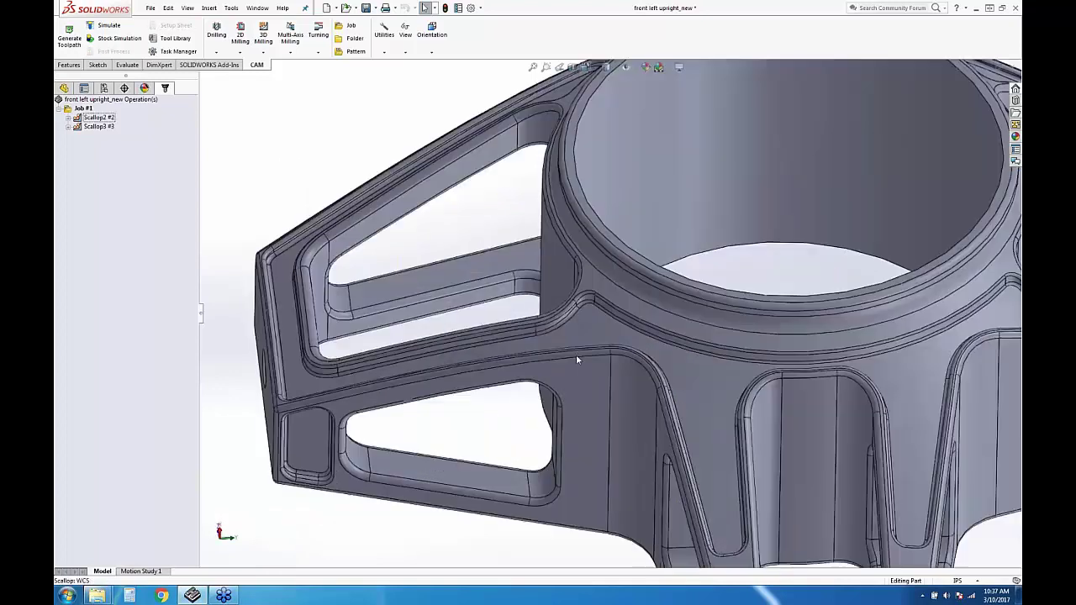
pyautogui.scroll(5, 642, 375)
pyautogui.moveTo(642, 375); pyautogui.dragTo(658, 435, button='middle')
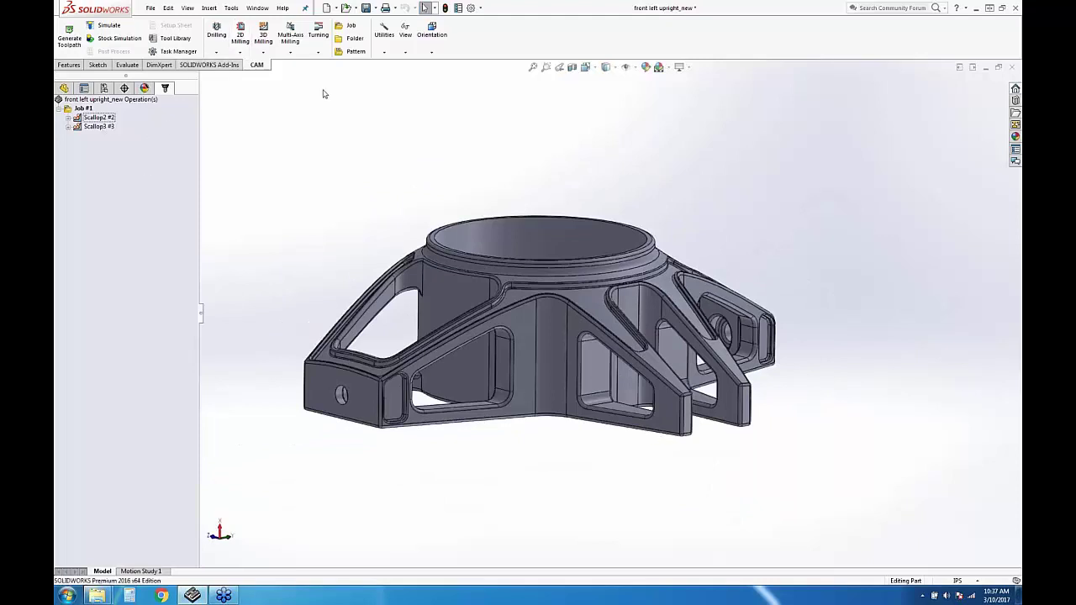
# Open Scallop3 for editing, review its machining boundary loop around the ribs, and accept the operation
pyautogui.moveTo(703, 357); pyautogui.dragTo(691, 367, button='middle')
pyautogui.click(100, 126)
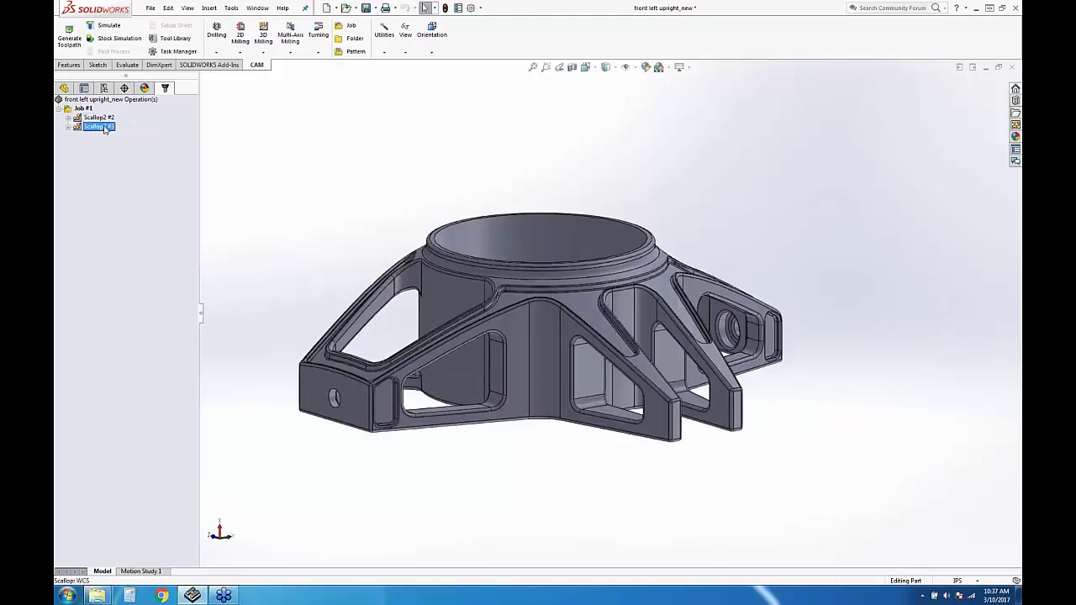
pyautogui.moveTo(626, 210); pyautogui.dragTo(588, 319, button='middle')
pyautogui.click(99, 126)
pyautogui.rightClick(113, 135)
pyautogui.click(126, 141)
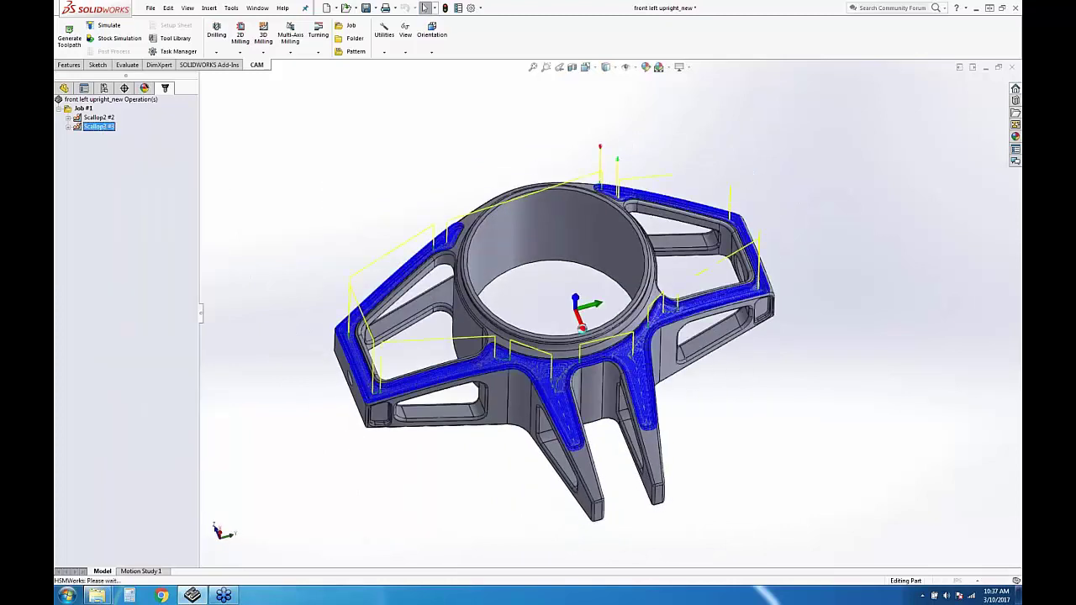
pyautogui.moveTo(481, 269)
pyautogui.mouseDown(button='middle')
pyautogui.moveTo(481, 361)
pyautogui.moveTo(470, 281)
pyautogui.mouseUp(button='middle')
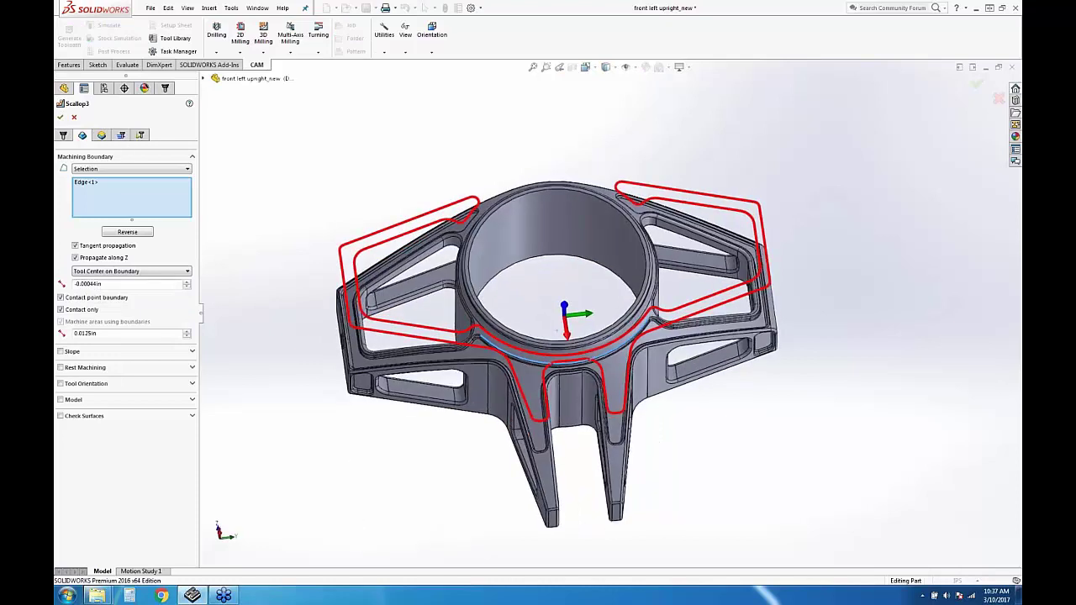
pyautogui.scroll(-3, 542, 418)
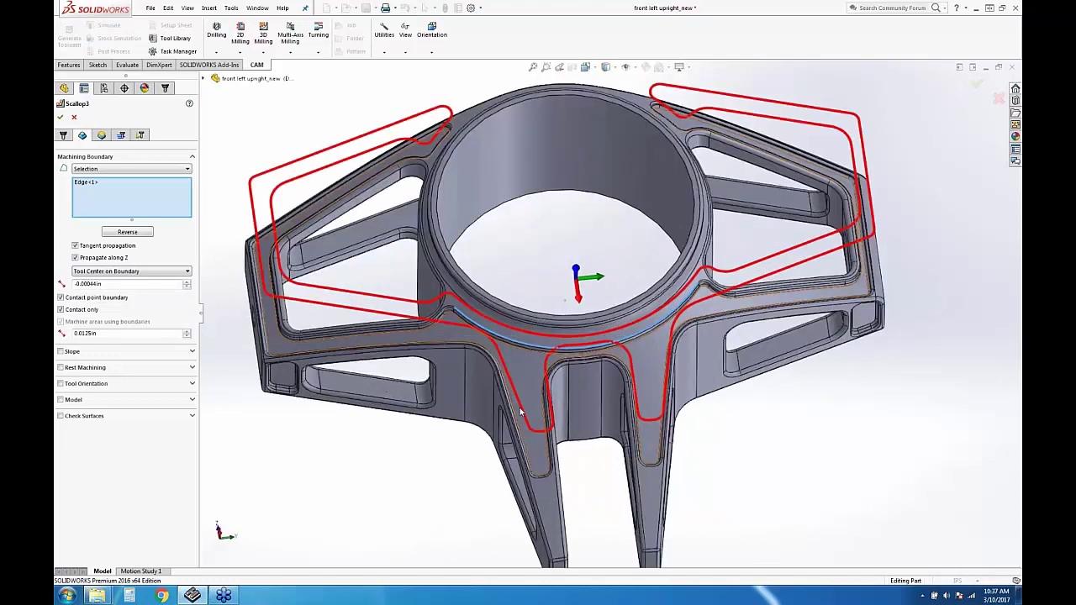
pyautogui.scroll(-3, 520, 411)
pyautogui.scroll(5, 507, 402)
pyautogui.scroll(-2, 305, 287)
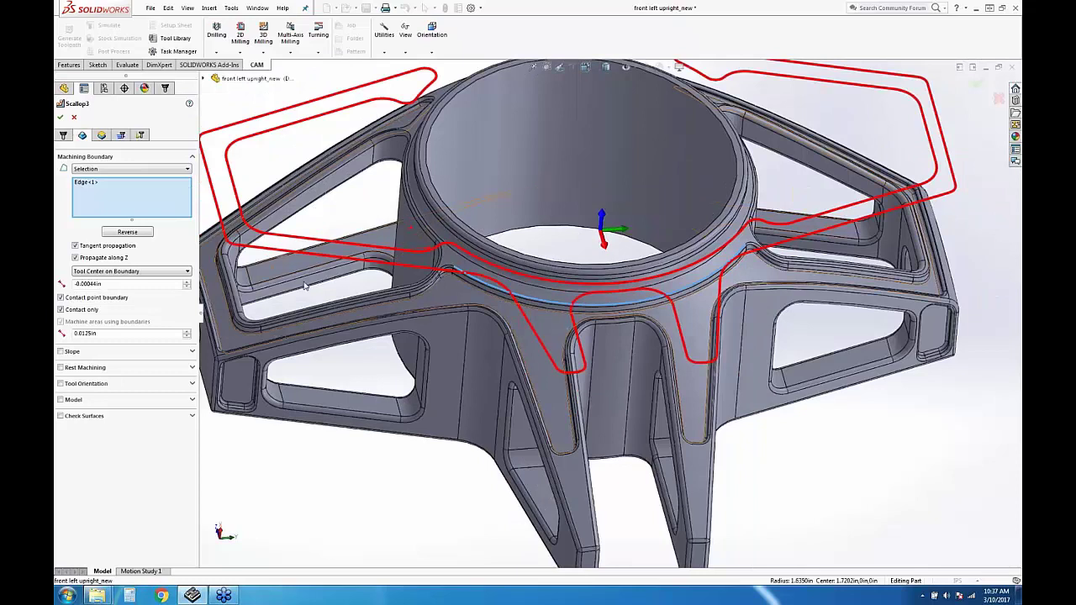
pyautogui.scroll(-5, 305, 287)
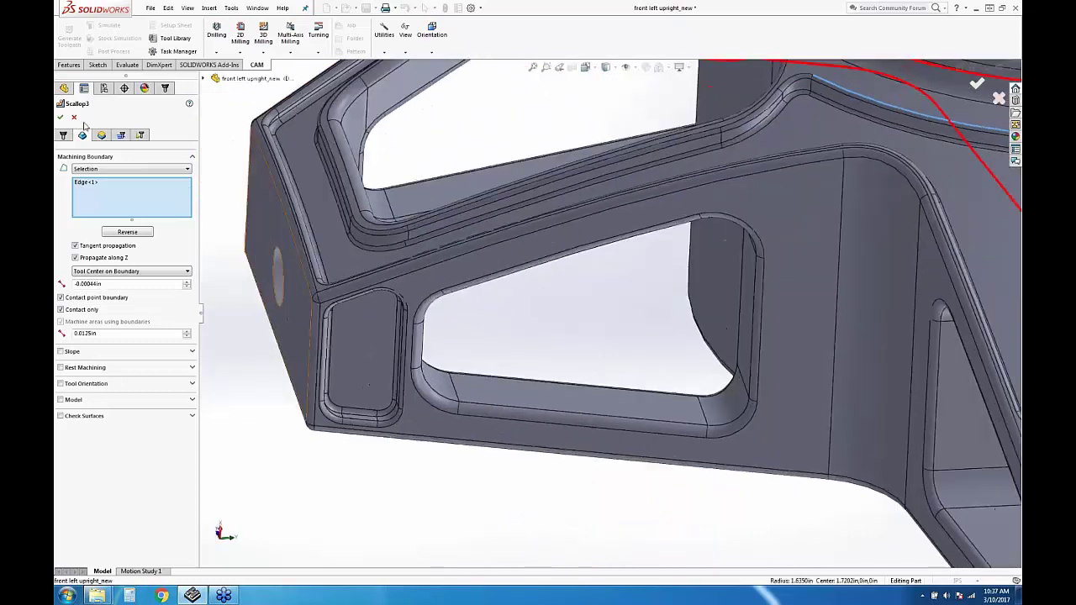
pyautogui.click(60, 117)
pyautogui.click(209, 7)
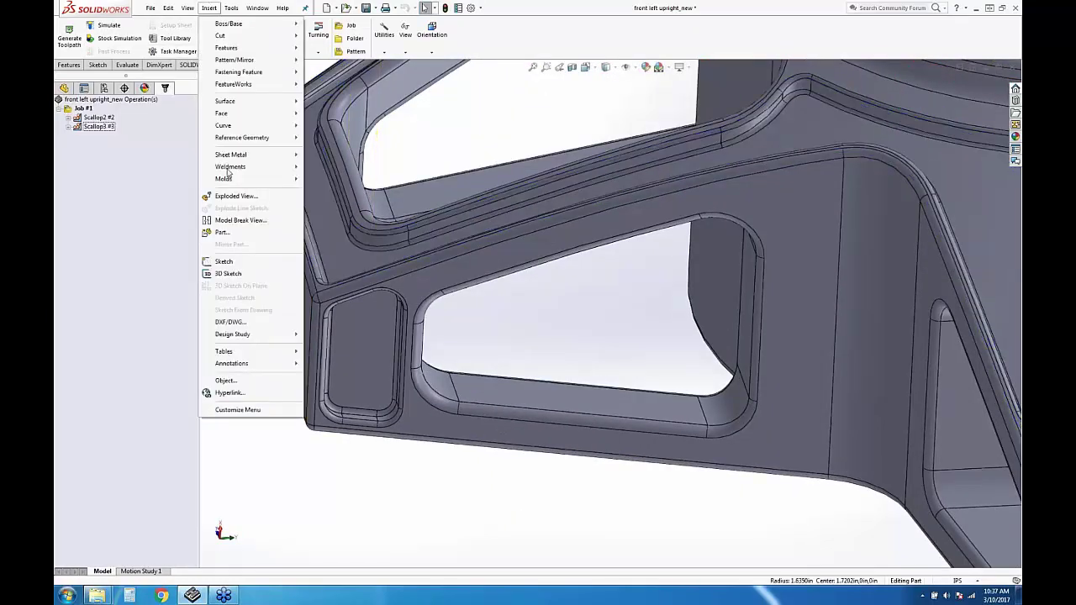
pyautogui.click(193, 283)
# Display the Scallop3 toolpath on the back side of the upright and examine its passes along the arm in profile
pyautogui.moveTo(423, 364); pyautogui.dragTo(517, 229, button='middle')
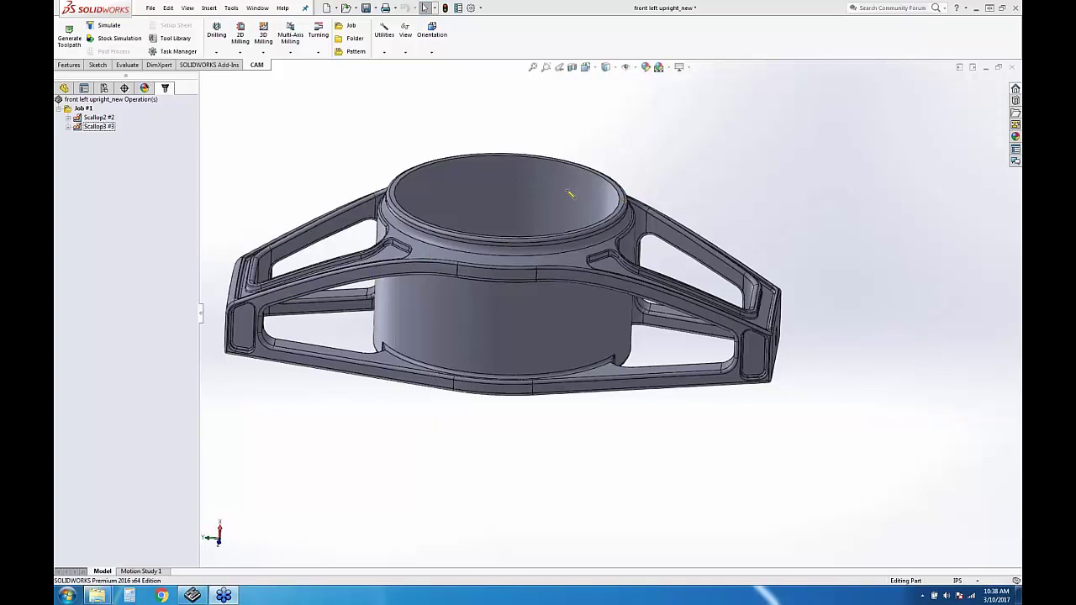
pyautogui.moveTo(510, 216); pyautogui.dragTo(572, 304, button='middle')
pyautogui.click(100, 127)
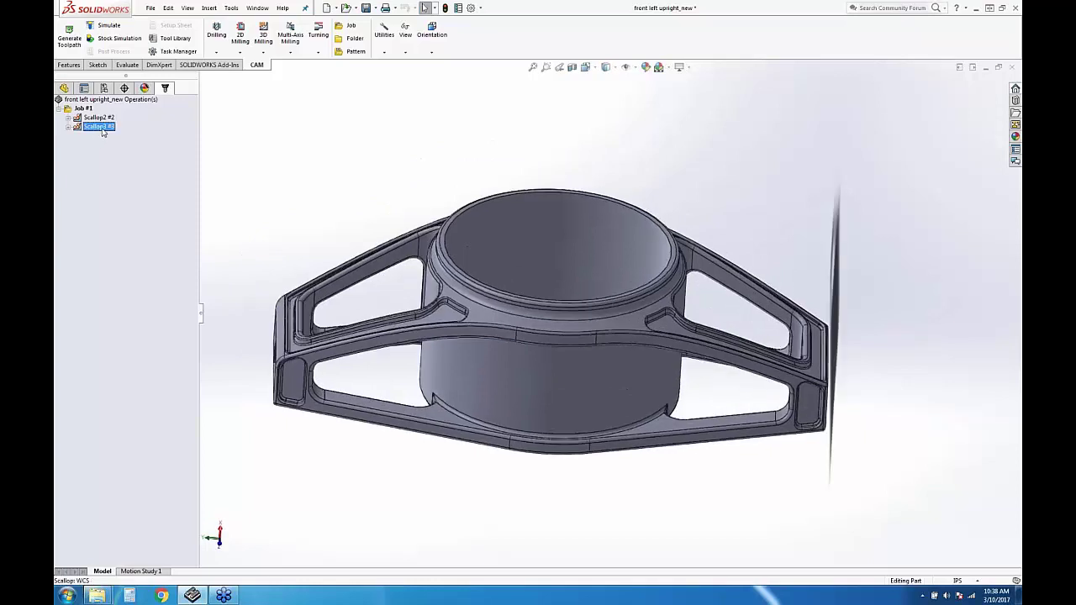
pyautogui.rightClick(103, 132)
pyautogui.click(343, 161)
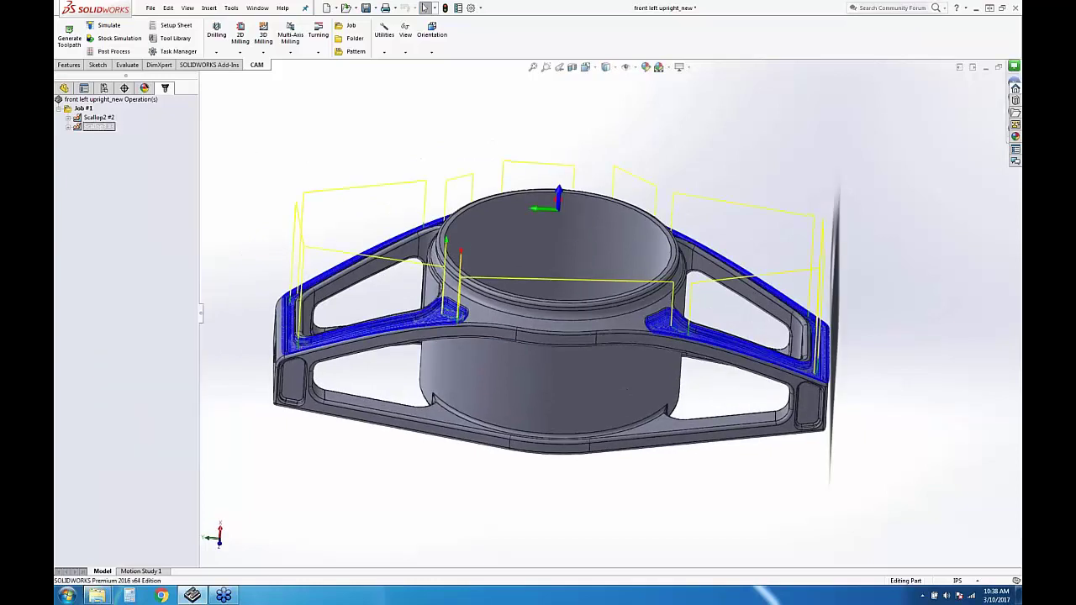
pyautogui.moveTo(547, 328); pyautogui.dragTo(397, 343, button='middle')
pyautogui.scroll(-3, 324, 445)
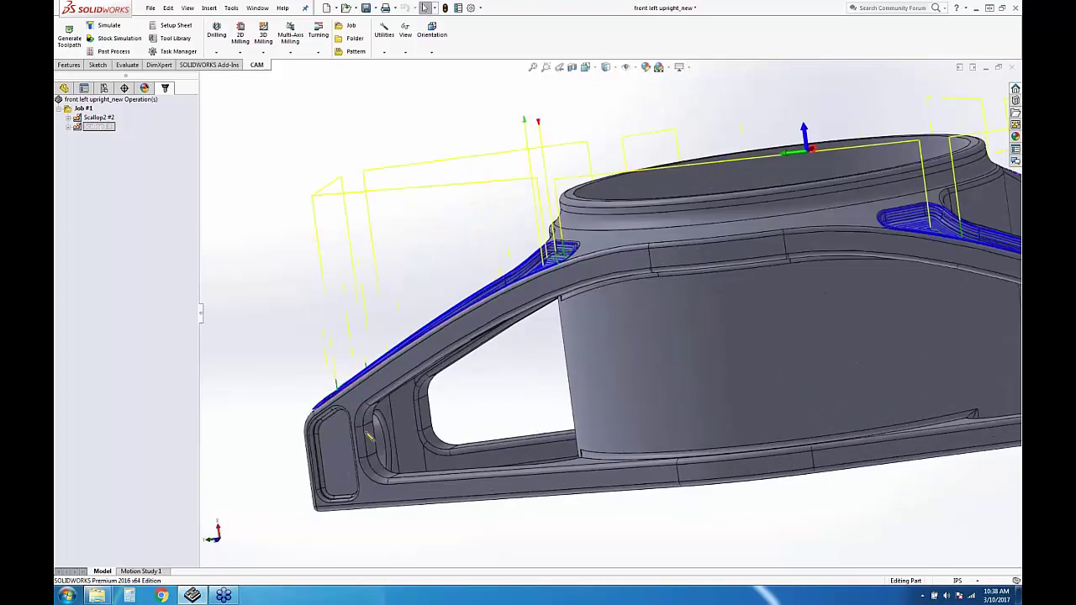
pyautogui.moveTo(516, 386); pyautogui.dragTo(507, 376, button='middle')
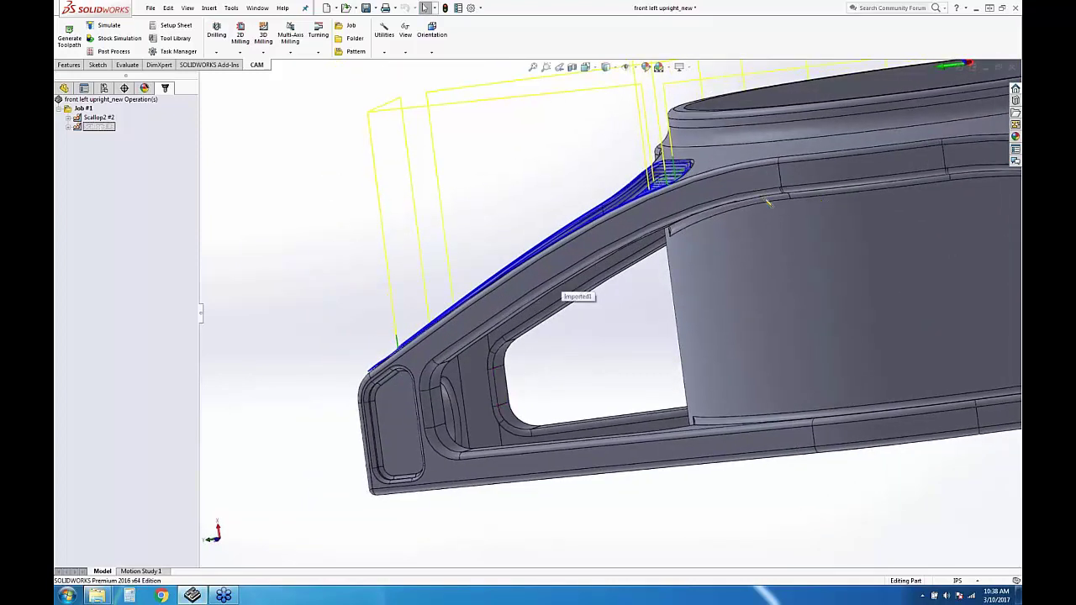
pyautogui.moveTo(624, 293); pyautogui.dragTo(617, 288, button='middle')
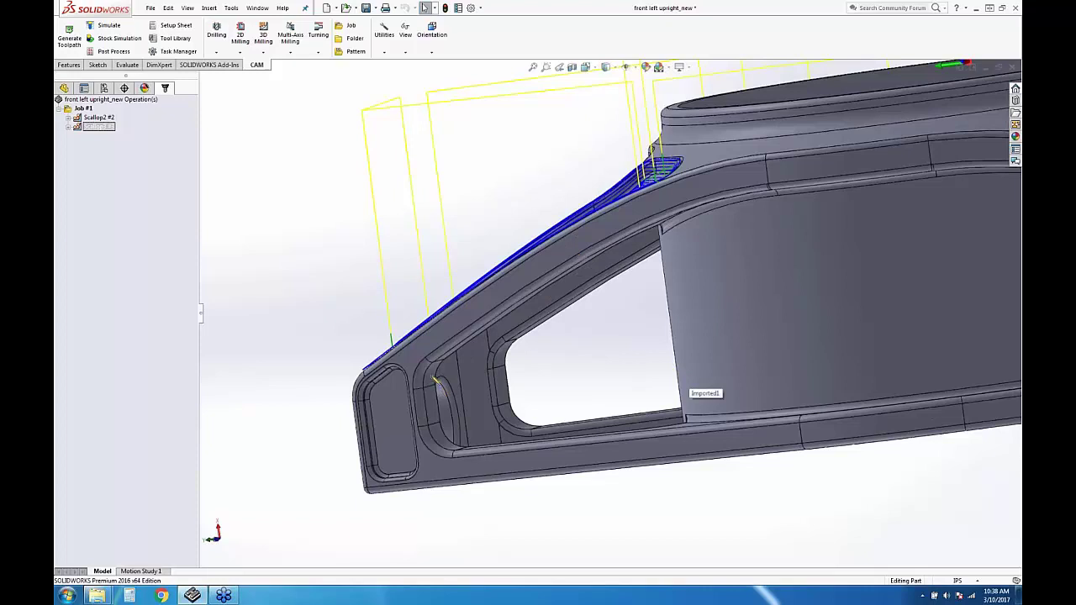
pyautogui.rightClick(110, 128)
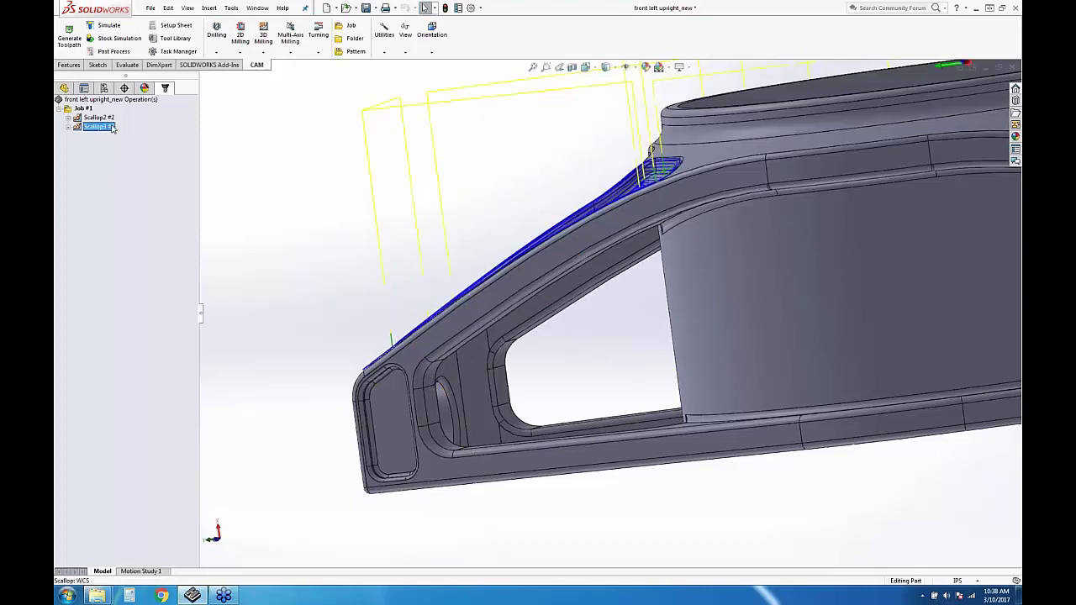
pyautogui.click(125, 132)
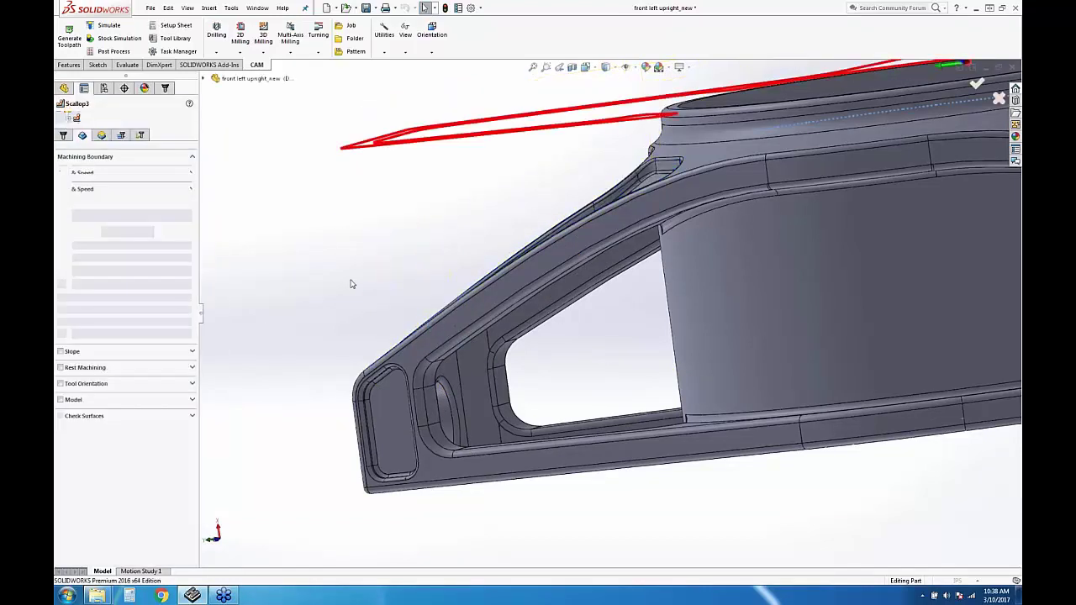
pyautogui.rightClick(130, 208)
pyautogui.click(166, 210)
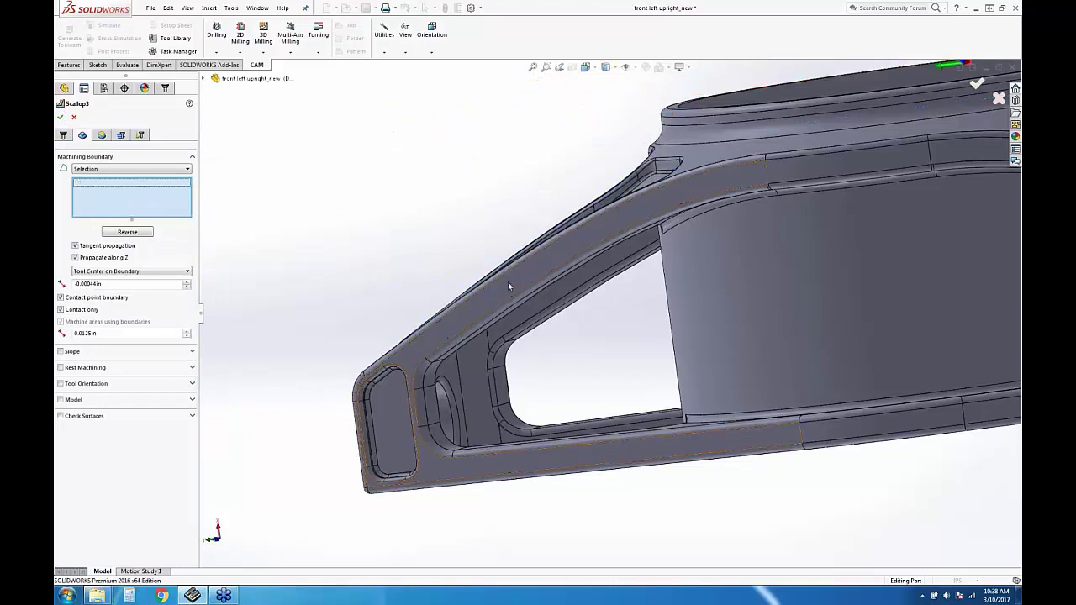
pyautogui.press('Return')
# Create a reference plane parallel to the current view through the vertex on the fillet at the arm window's outer end
pyautogui.click(208, 7)
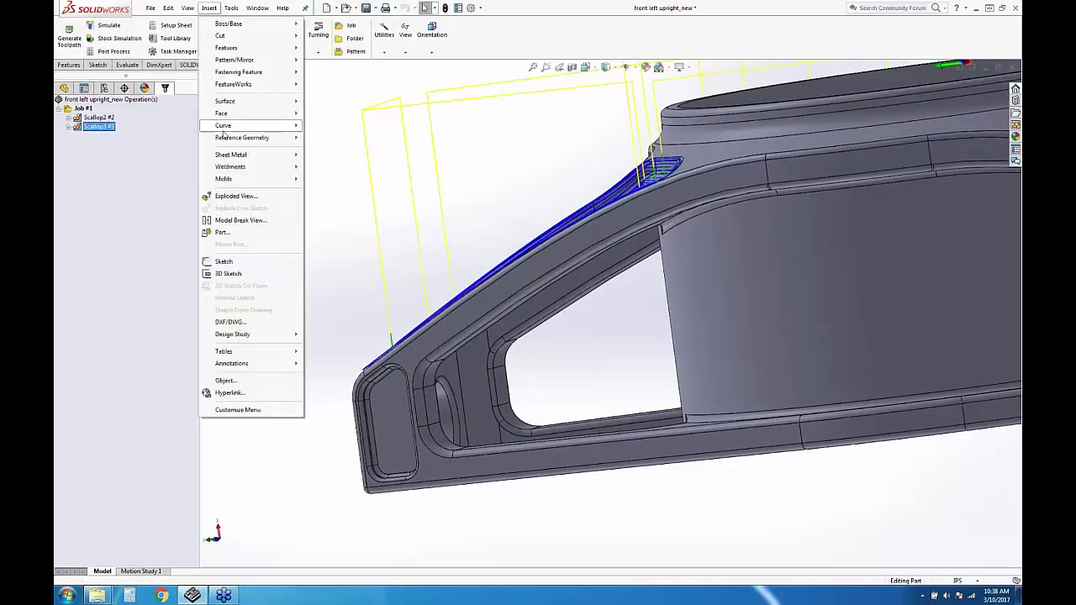
pyautogui.moveTo(242, 137)
pyautogui.click(336, 138)
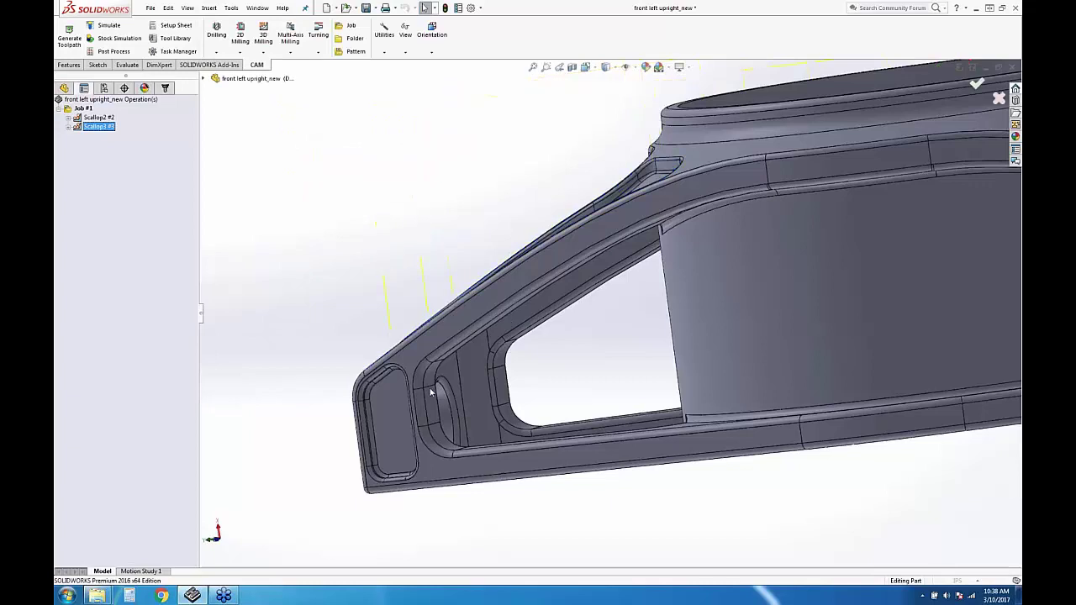
pyautogui.click(423, 388)
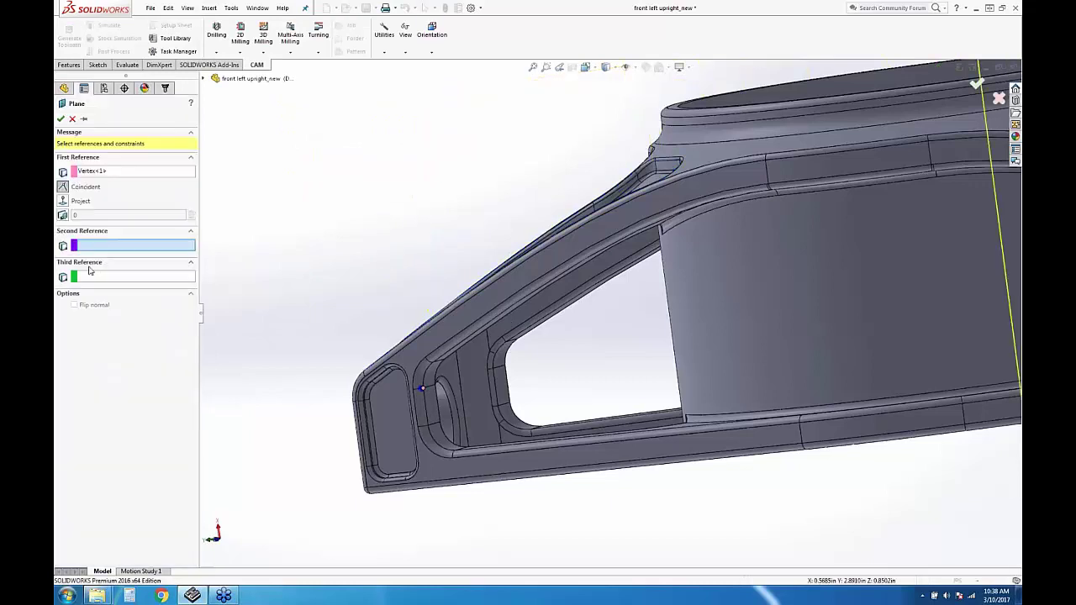
pyautogui.scroll(5, 512, 322)
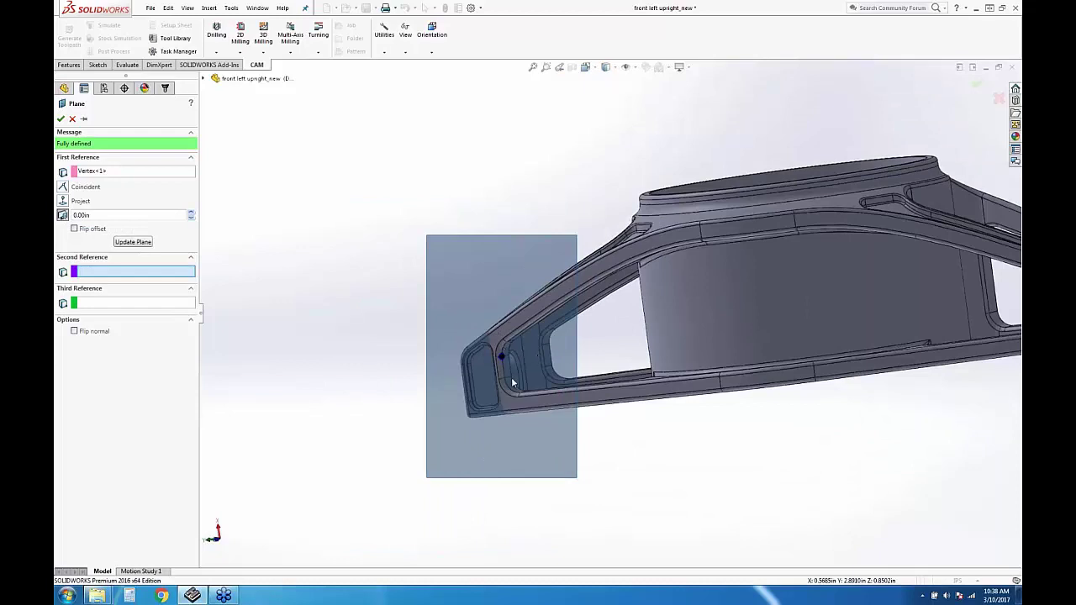
pyautogui.scroll(-5, 511, 380)
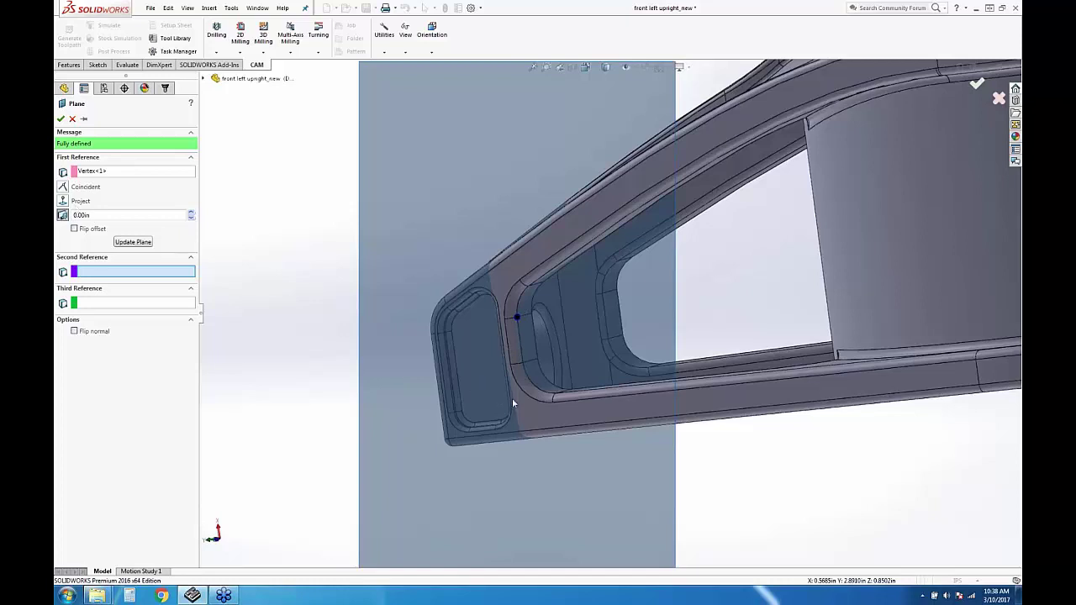
pyautogui.click(61, 120)
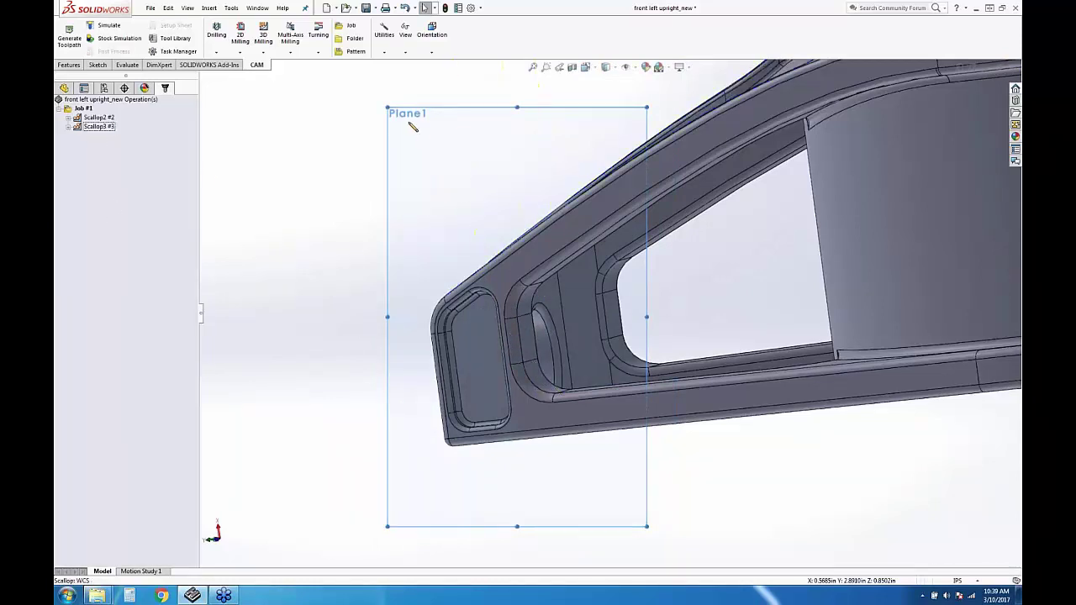
# Duplicate the Scallop3 operation, open the copy for editing, and clear its machining boundary selection
pyautogui.click(98, 126)
pyautogui.rightClick(99, 126)
pyautogui.click(126, 385)
pyautogui.rightClick(99, 135)
pyautogui.click(118, 152)
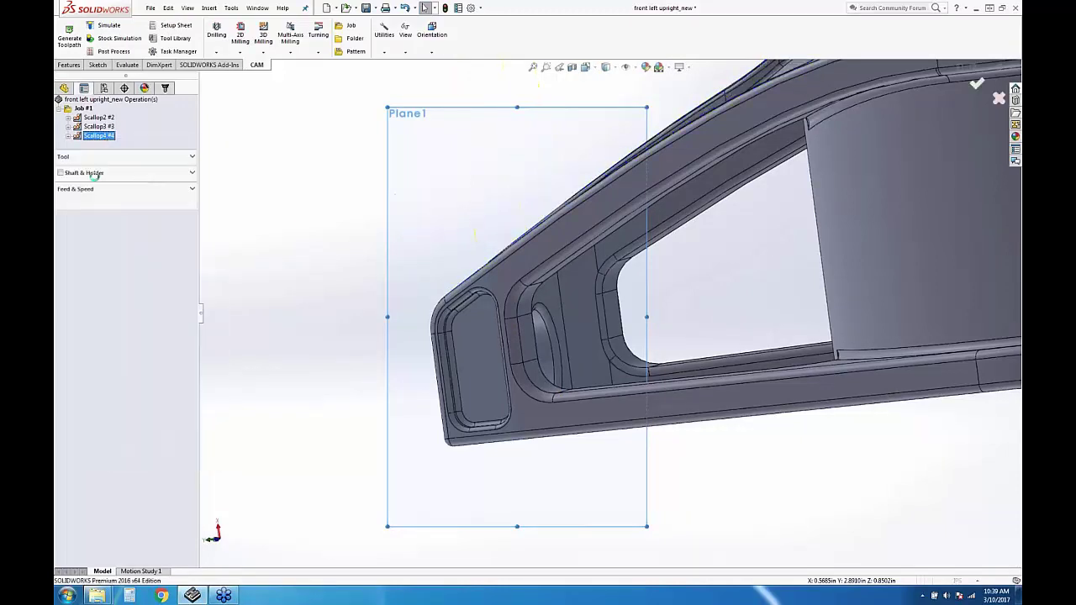
pyautogui.click(86, 183)
pyautogui.press('Delete')
pyautogui.click(523, 307)
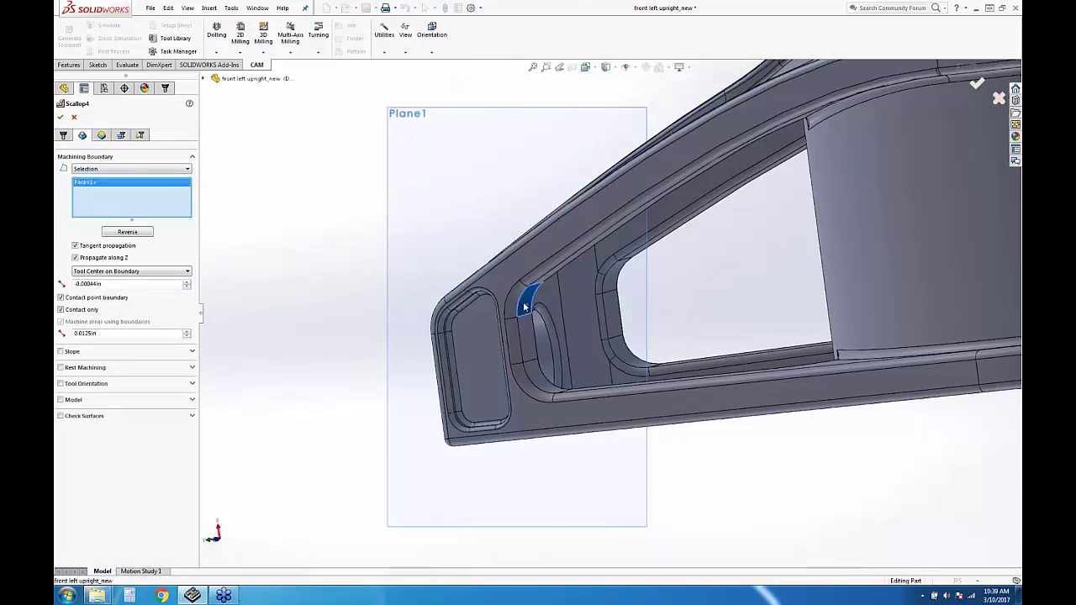
pyautogui.click(517, 294)
pyautogui.click(508, 309)
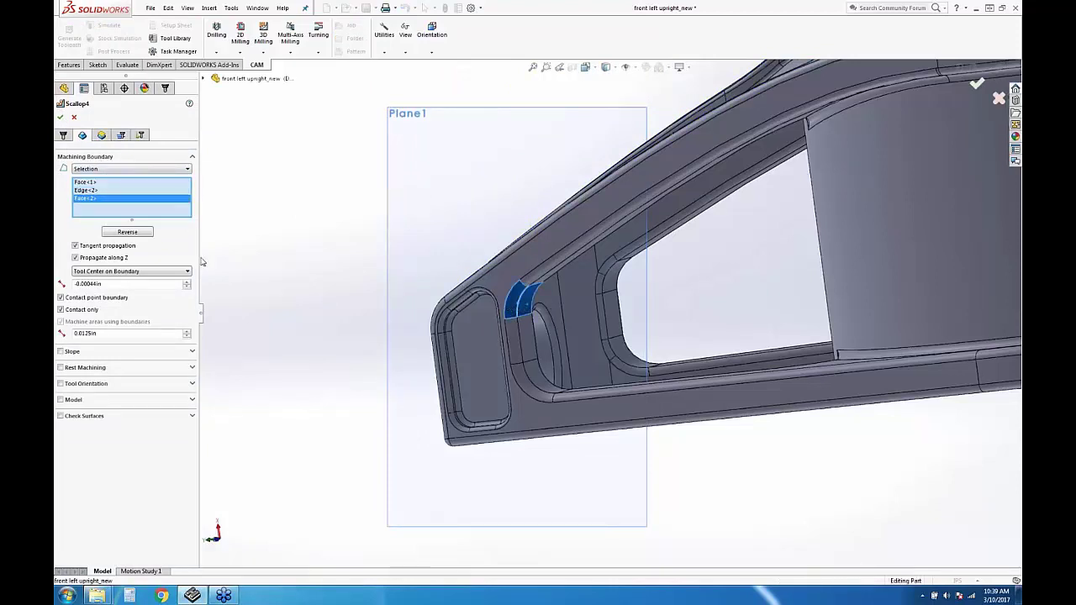
pyautogui.rightClick(116, 191)
pyautogui.click(147, 193)
# Enable tool orientation with Plane1 as its Z direction, select the fillet faces at the window's outer end as machining boundary, and accept Scallop4
pyautogui.click(61, 383)
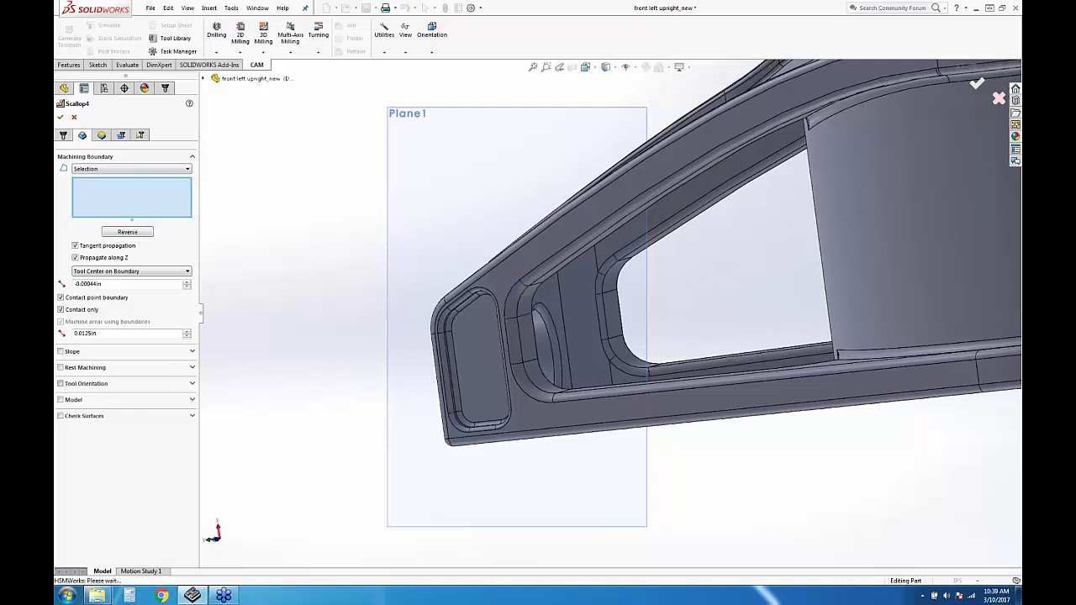
pyautogui.click(439, 137)
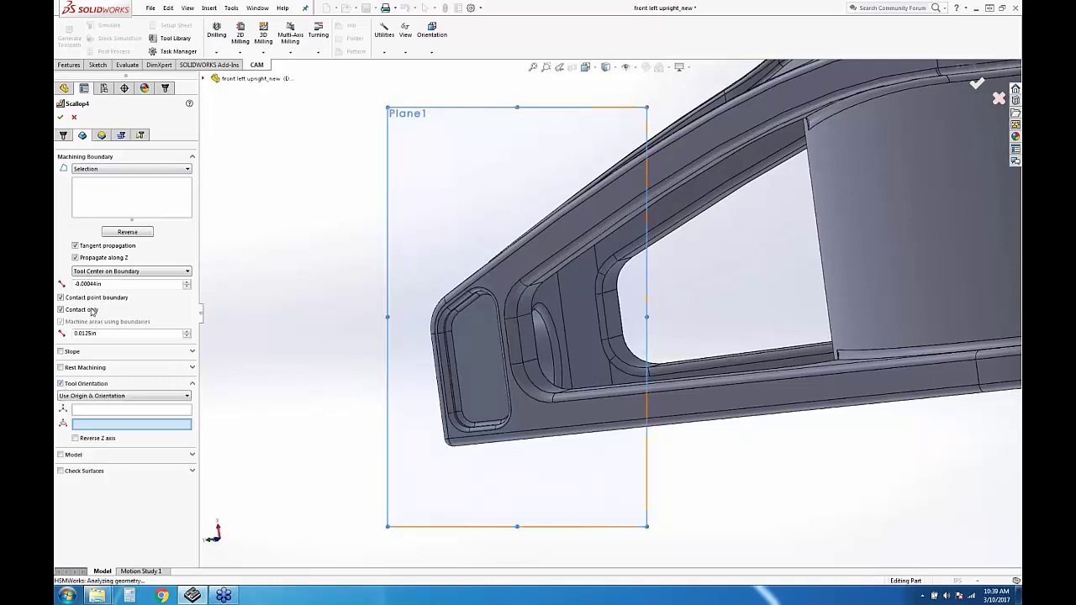
pyautogui.click(513, 307)
pyautogui.click(515, 338)
pyautogui.click(522, 335)
pyautogui.click(520, 353)
pyautogui.rightClick(129, 195)
pyautogui.click(148, 211)
pyautogui.click(530, 393)
pyautogui.click(531, 392)
pyautogui.click(548, 385)
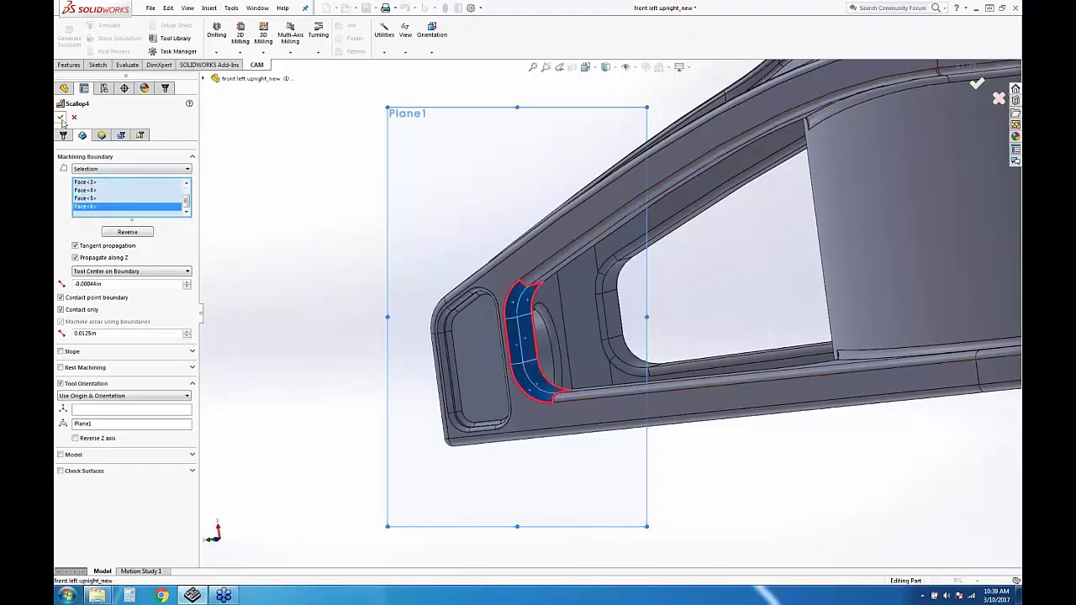
pyautogui.press('Return')
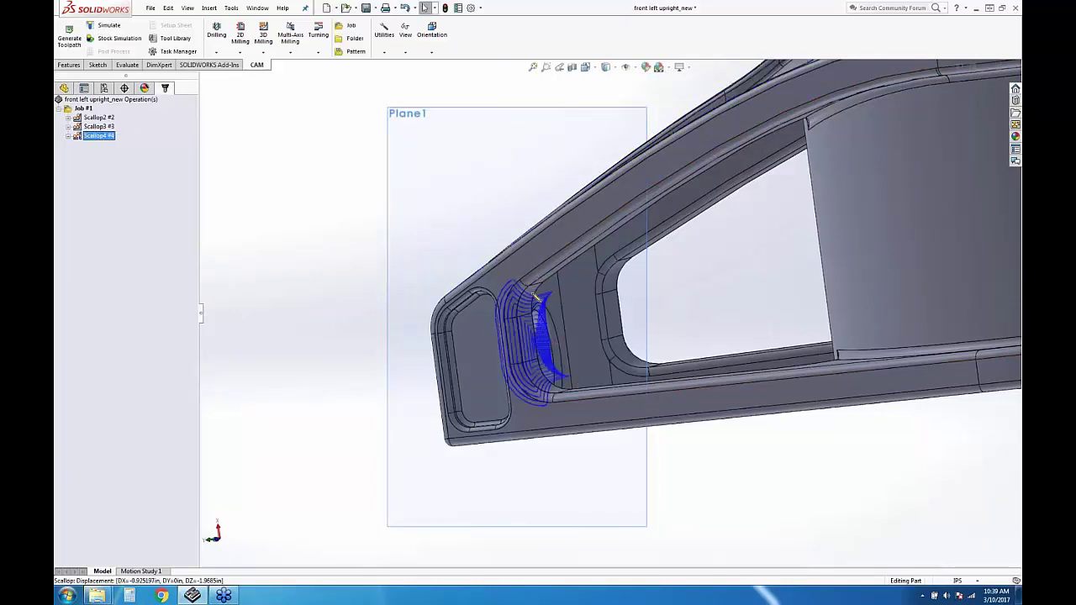
# Examine the Scallop4 passes and linking moves around the fillet at the arm window's outer end
pyautogui.moveTo(531, 317); pyautogui.dragTo(588, 278, button='middle')
pyautogui.scroll(-3, 504, 312)
pyautogui.scroll(6, 773, 242)
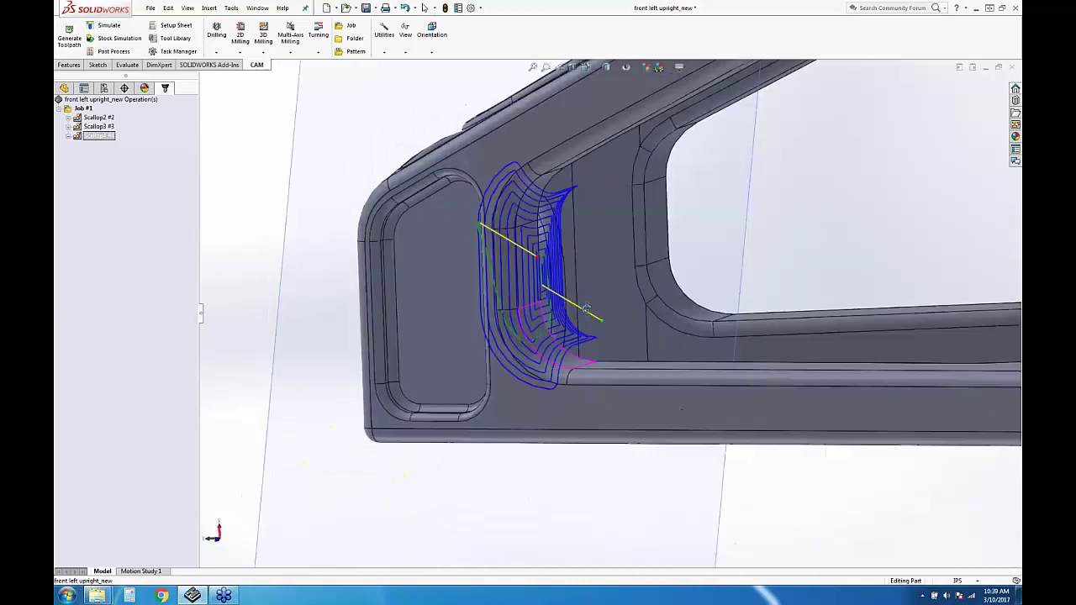
pyautogui.moveTo(773, 242); pyautogui.dragTo(672, 328, button='middle')
# Add a 3D Adaptive Clearing operation for the upright and turn off its tool orientation override
pyautogui.click(265, 39)
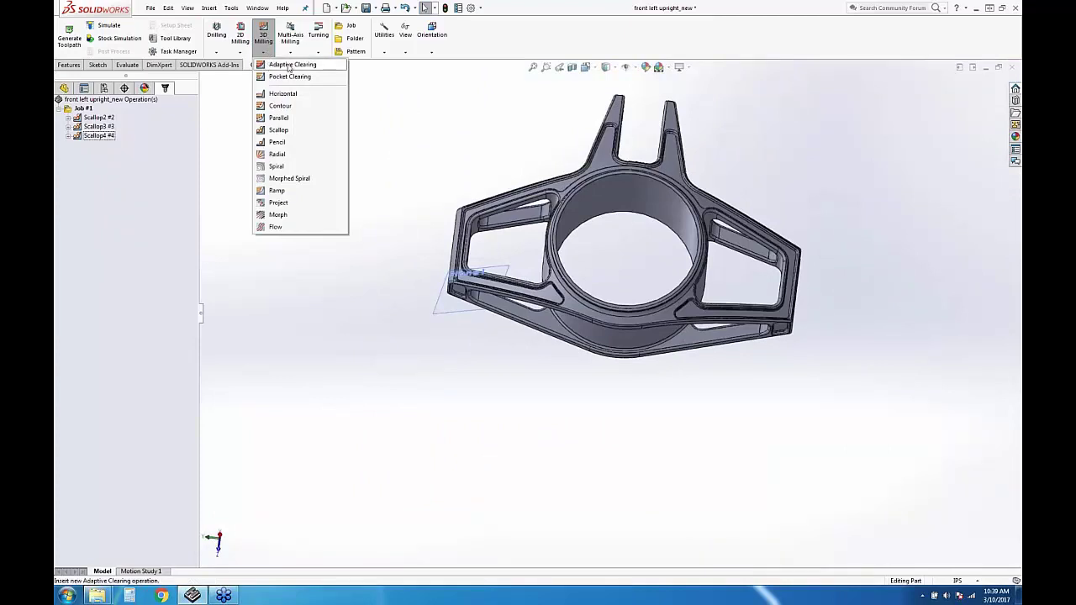
pyautogui.click(85, 115)
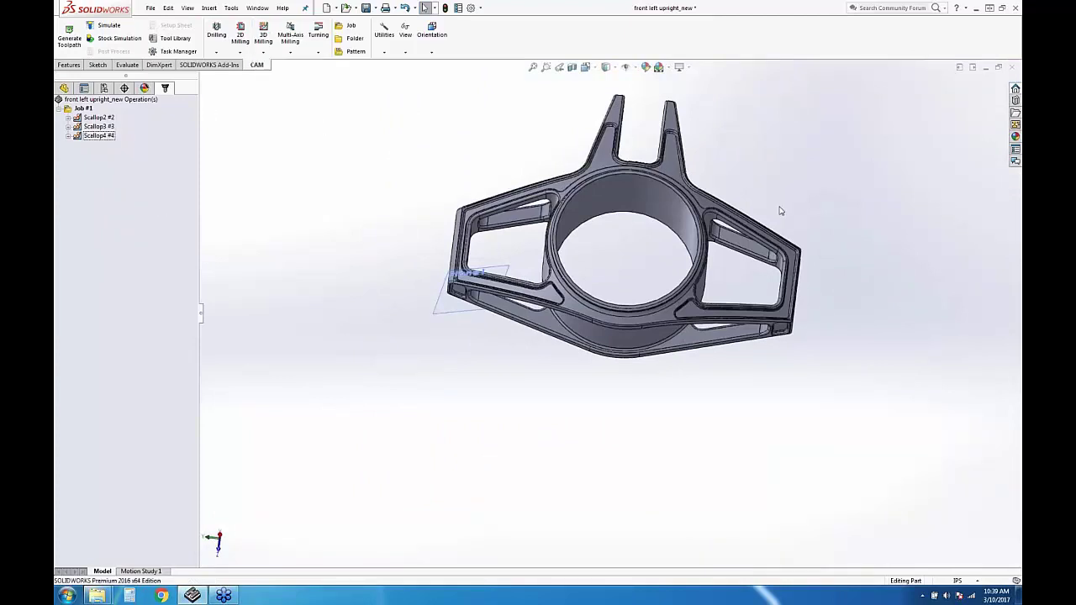
pyautogui.moveTo(684, 175); pyautogui.dragTo(592, 281, button='middle')
pyautogui.scroll(-2, 593, 281)
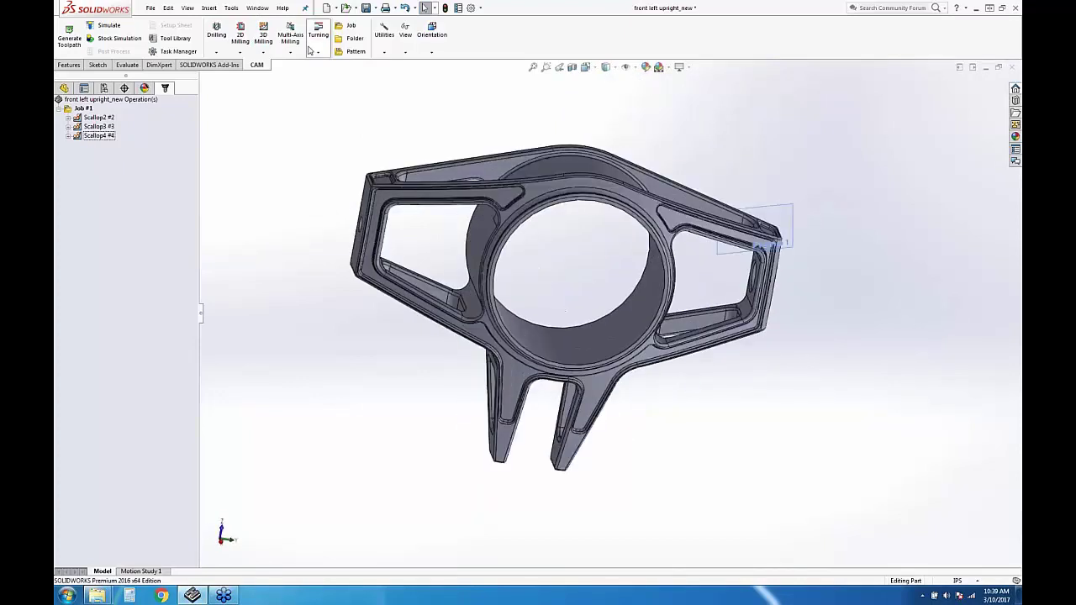
pyautogui.click(263, 38)
pyautogui.click(290, 65)
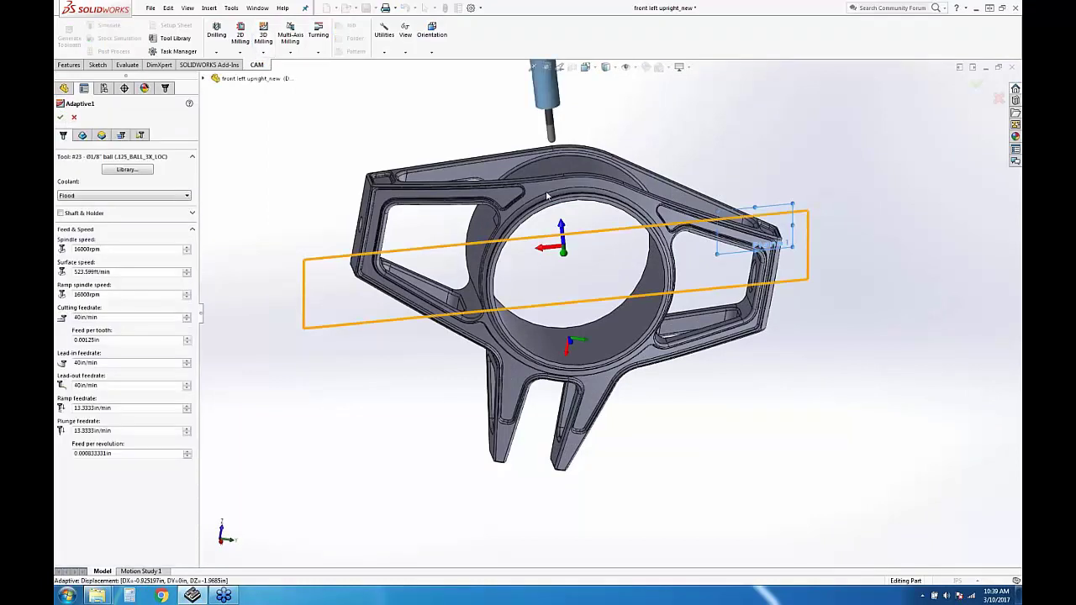
pyautogui.click(81, 134)
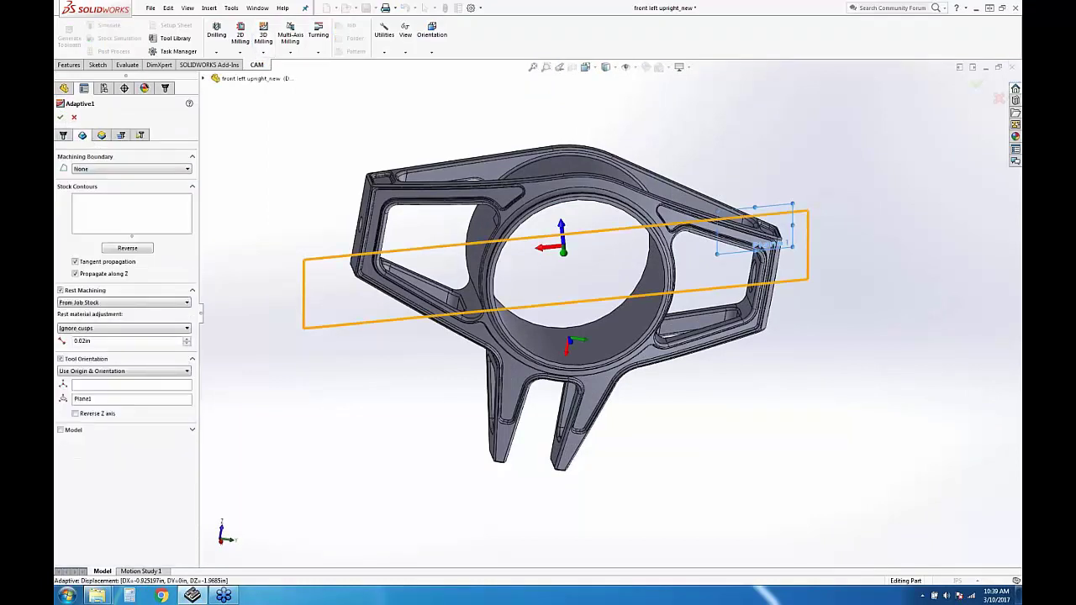
pyautogui.click(61, 359)
pyautogui.moveTo(538, 252); pyautogui.dragTo(655, 295, button='middle')
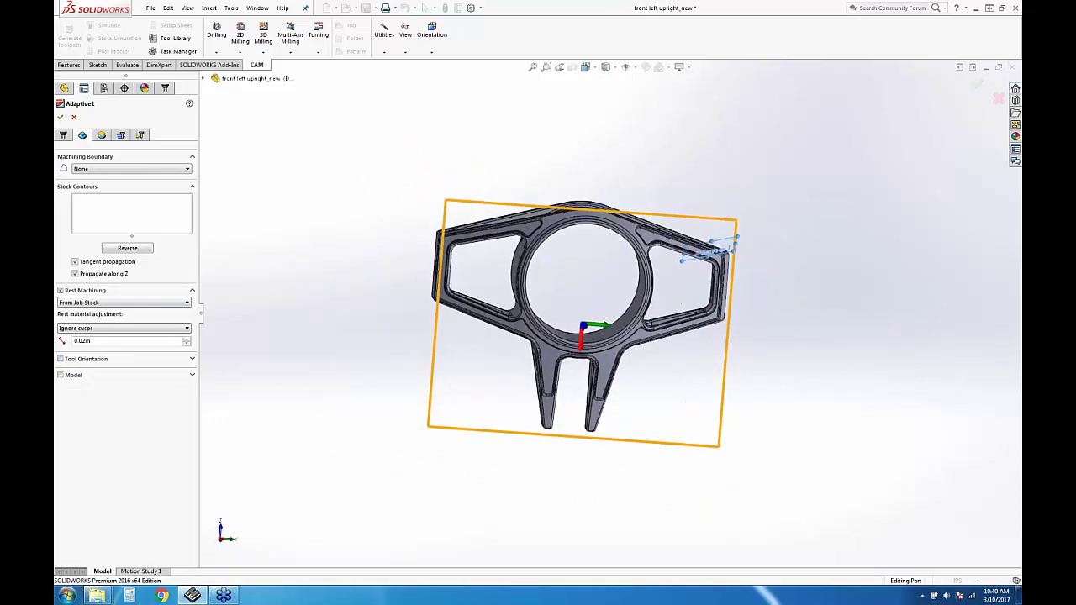
# Choose tool #49, the 1/2" R0.09" bullnose mill, from the tool library for the adaptive operation
pyautogui.click(63, 136)
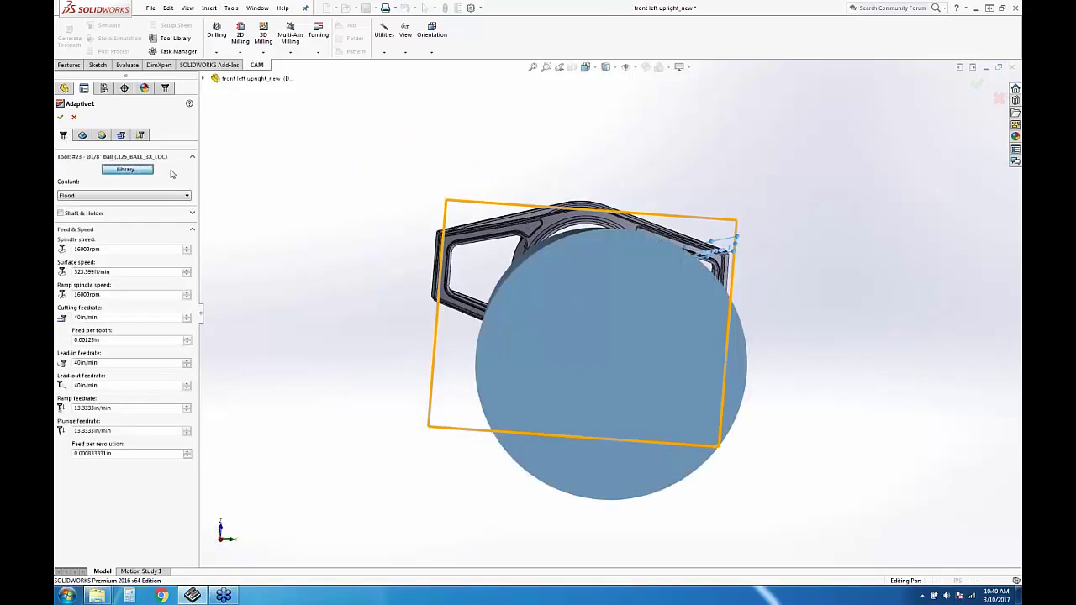
pyautogui.click(147, 170)
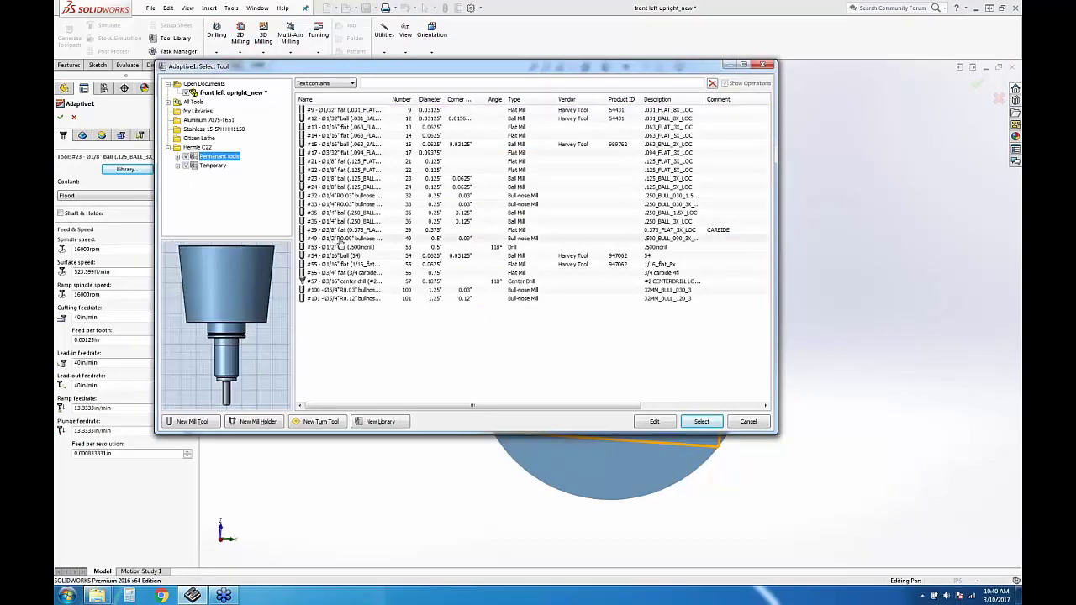
pyautogui.click(339, 239)
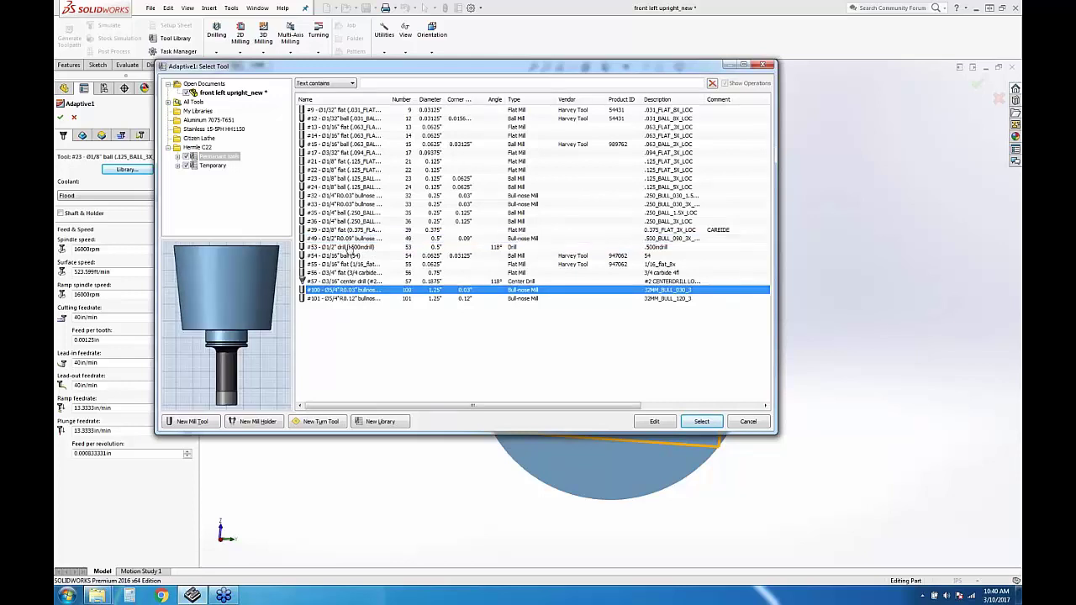
pyautogui.click(704, 424)
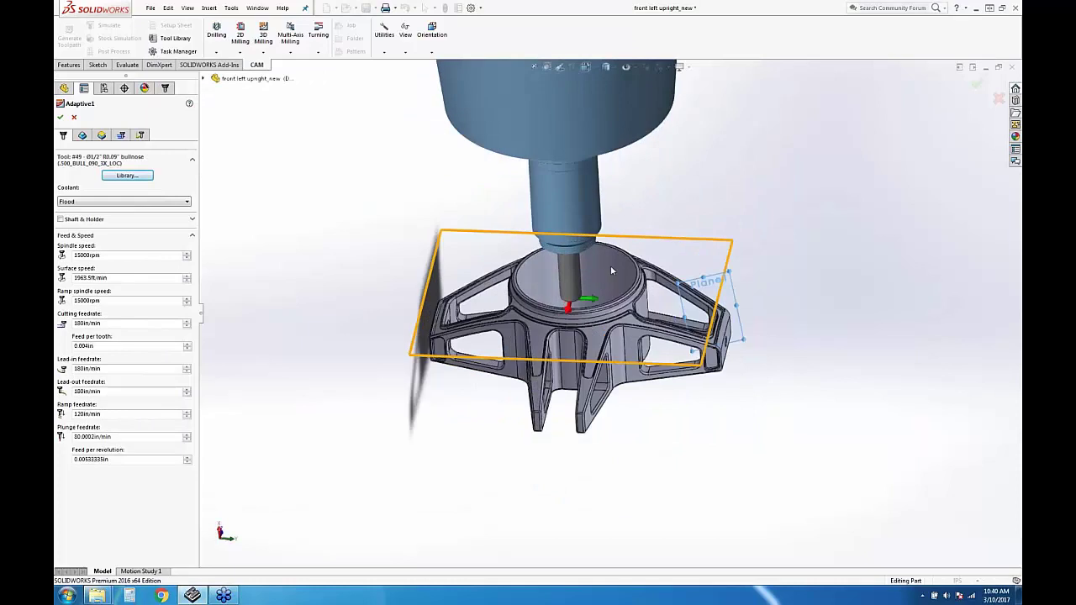
pyautogui.moveTo(610, 264); pyautogui.dragTo(542, 204, button='middle')
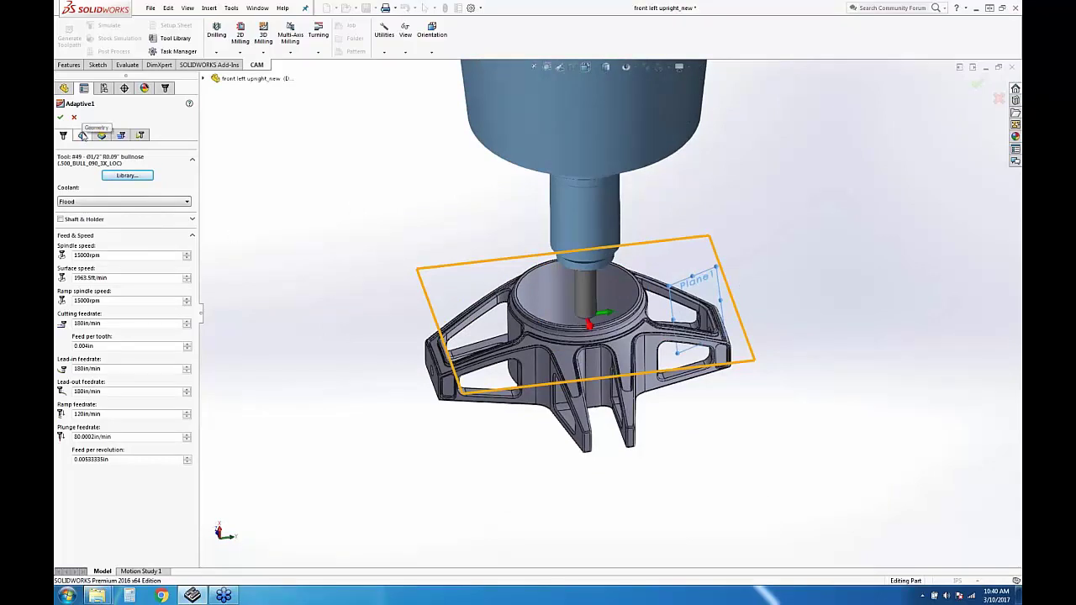
# Review the adaptive operation's geometry and pass settings and accept it with no machining boundary
pyautogui.click(83, 136)
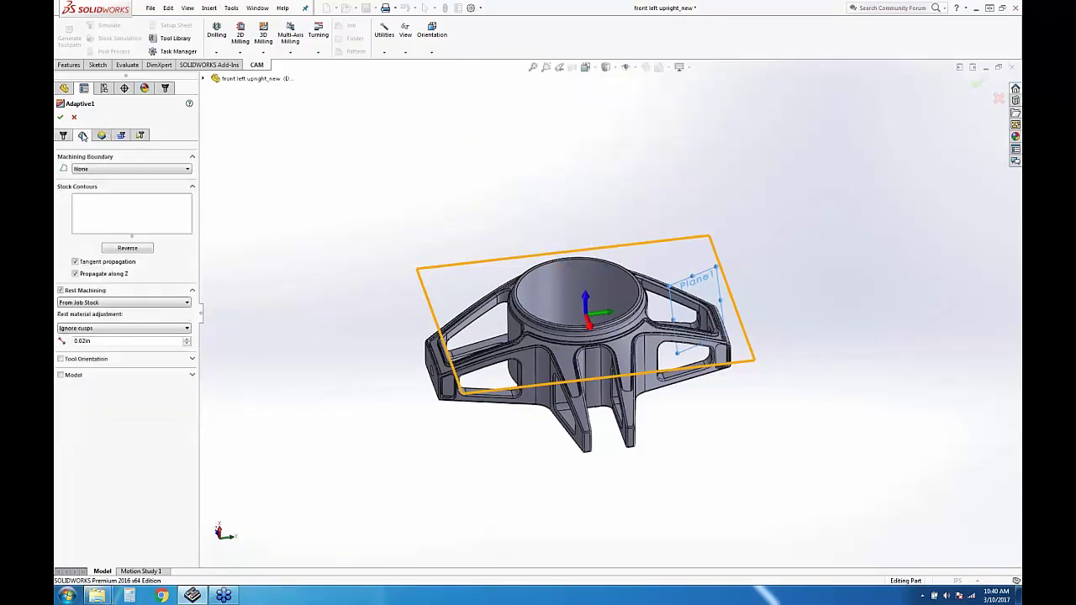
pyautogui.moveTo(496, 296); pyautogui.dragTo(497, 432, button='middle')
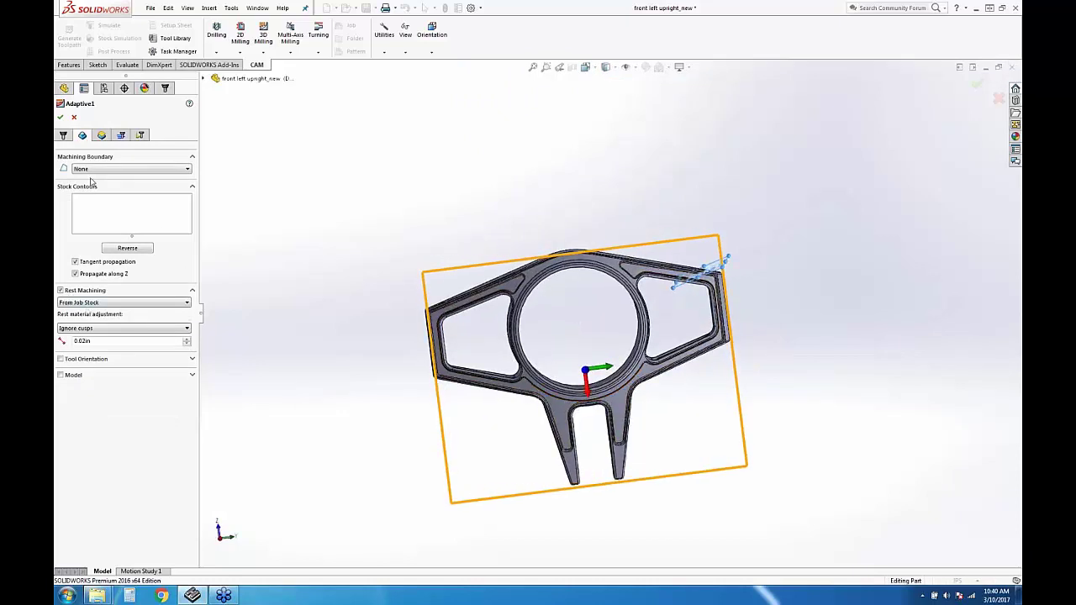
pyautogui.click(121, 136)
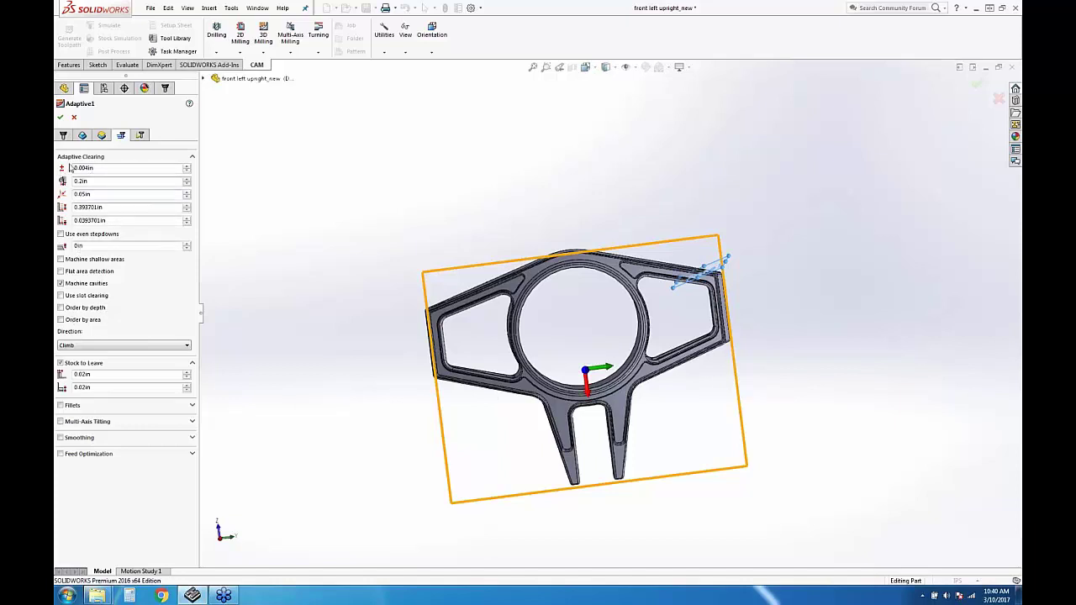
pyautogui.click(60, 117)
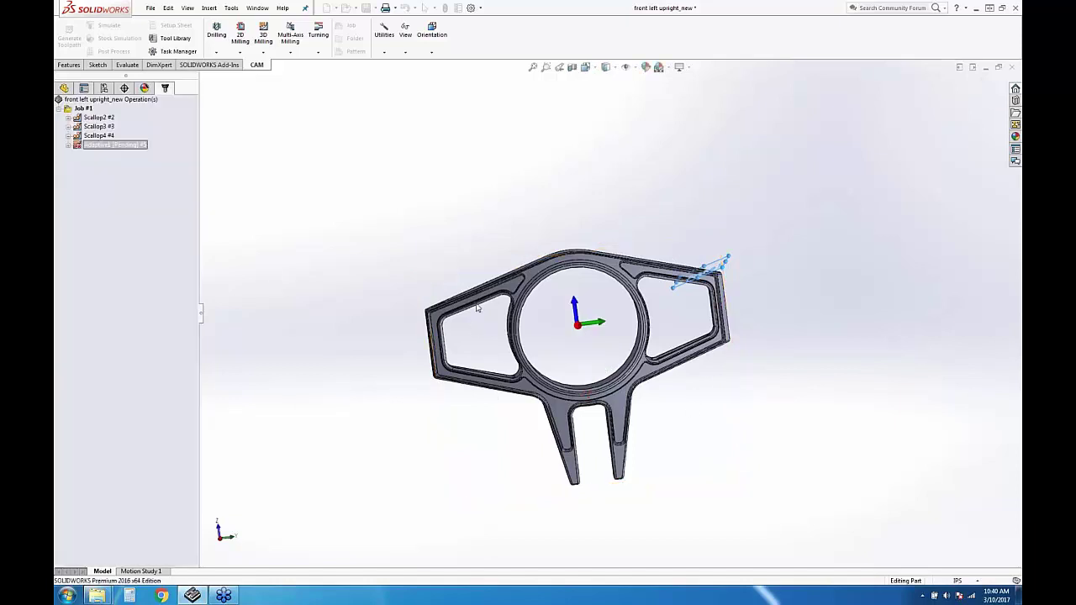
# Display the Adaptive1 toolpath and examine its clearing passes around the upright and inside the bearing bore
pyautogui.rightClick(113, 144)
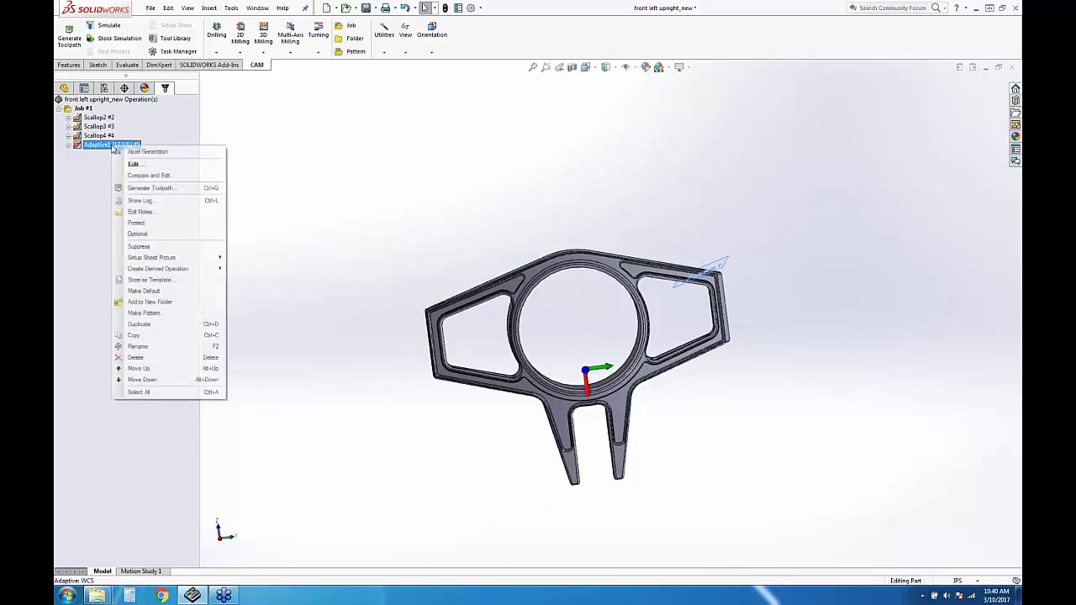
pyautogui.click(311, 145)
pyautogui.click(103, 146)
pyautogui.moveTo(291, 188); pyautogui.dragTo(293, 139, button='middle')
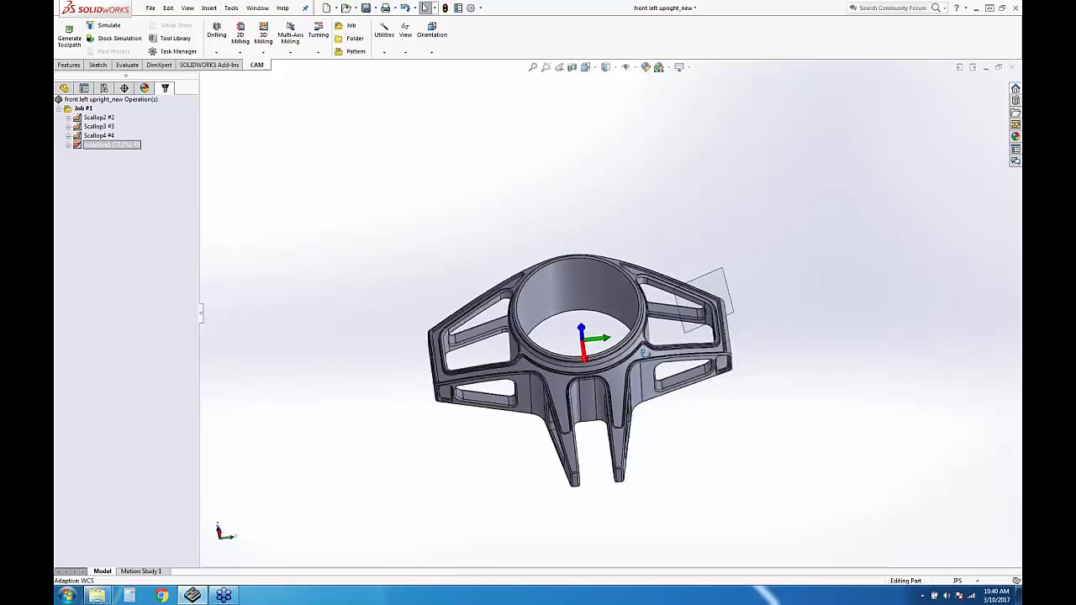
pyautogui.scroll(-3, 583, 393)
pyautogui.scroll(-2, 583, 394)
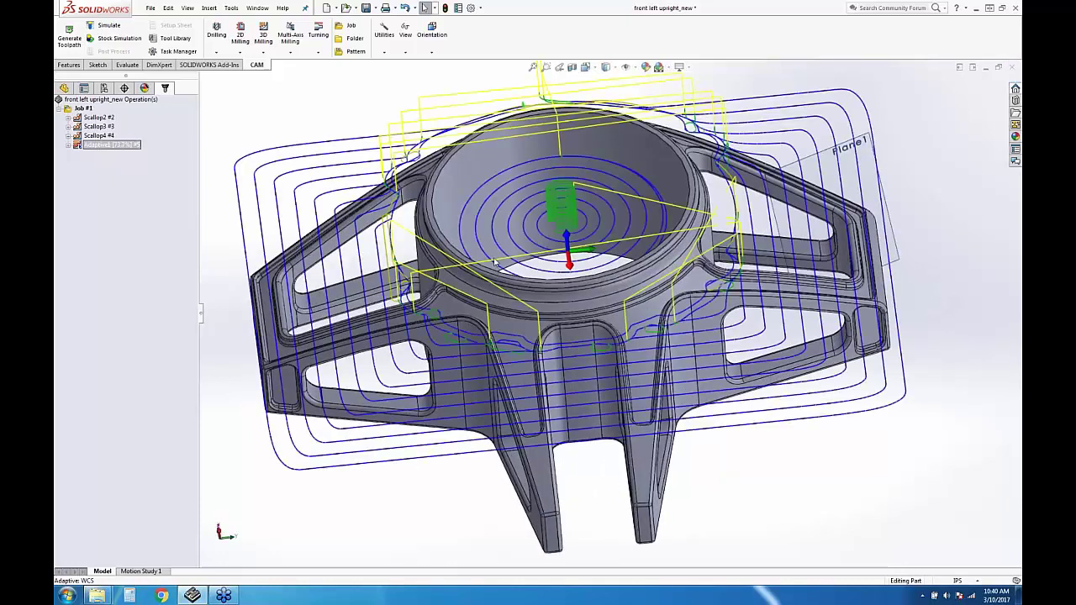
# Duplicate the Adaptive1 operation in the job and accept the copy's existing settings
pyautogui.moveTo(496, 194); pyautogui.dragTo(580, 246, button='middle')
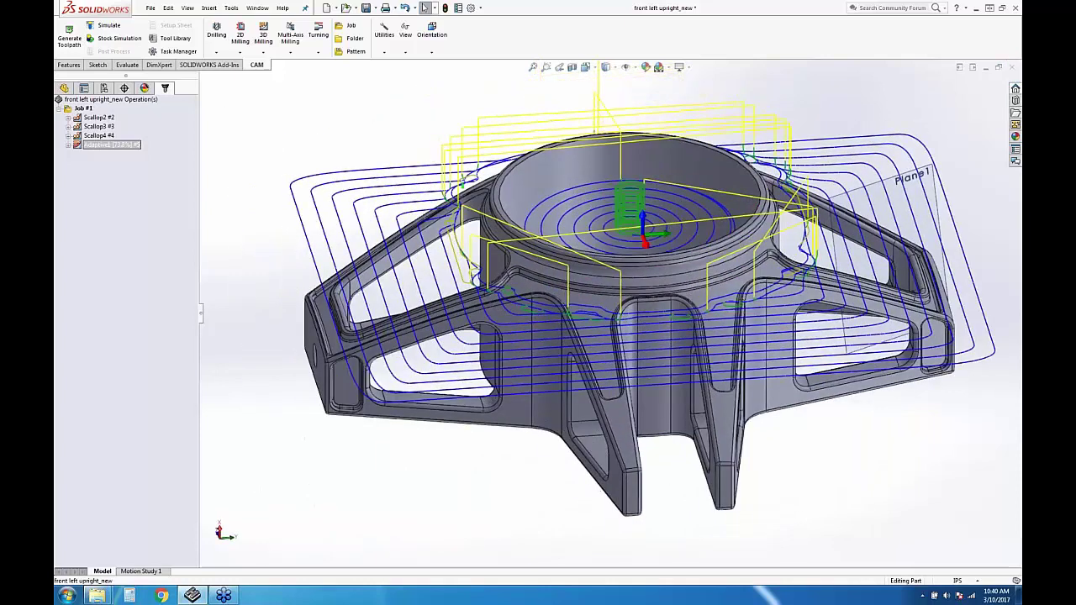
pyautogui.scroll(2, 605, 319)
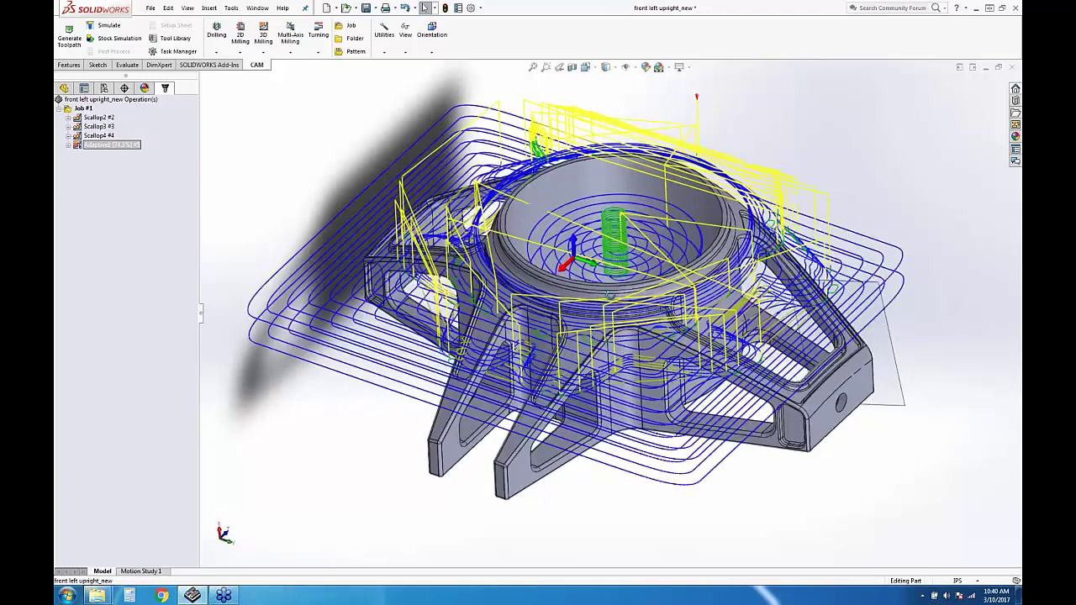
pyautogui.scroll(-3, 496, 285)
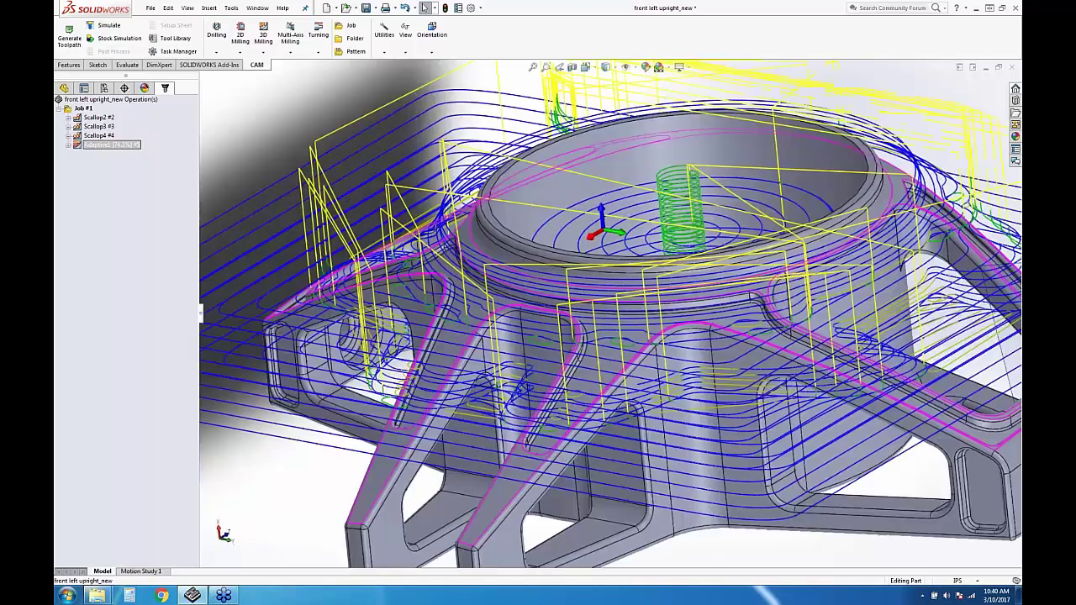
pyautogui.rightClick(102, 146)
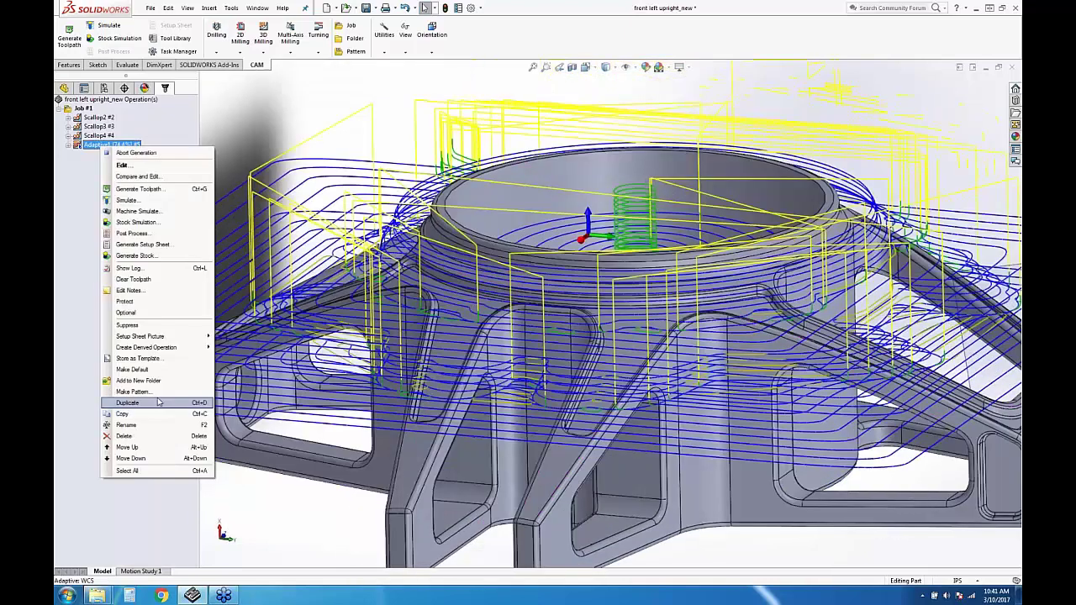
pyautogui.click(128, 403)
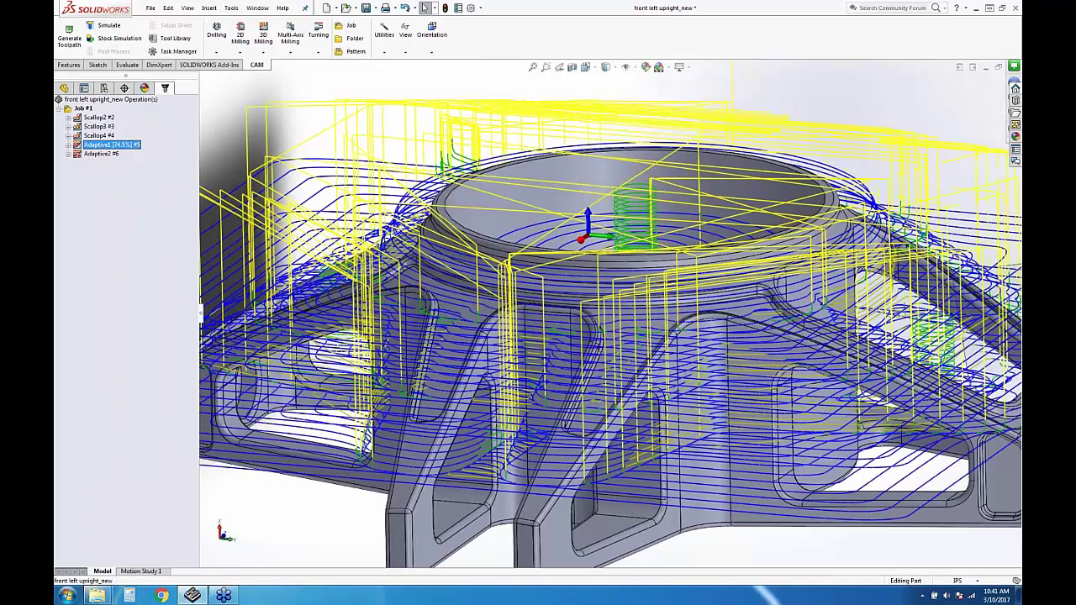
pyautogui.doubleClick(101, 153)
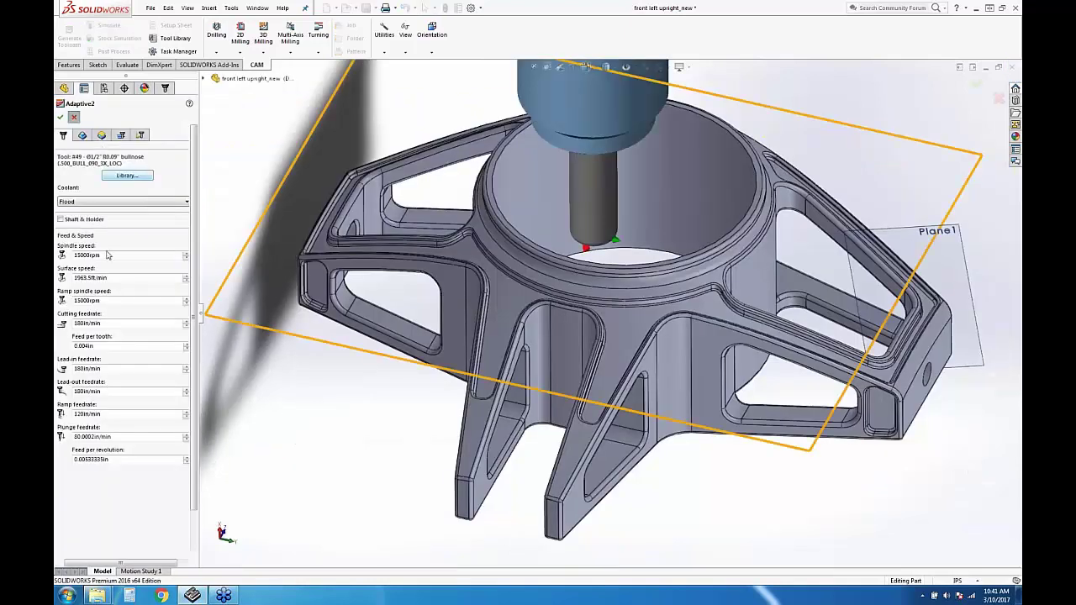
pyautogui.press('Return')
# Set both the radial and axial stock to leave of Adaptive1 to 0.005 in and accept the operation
pyautogui.click(100, 146)
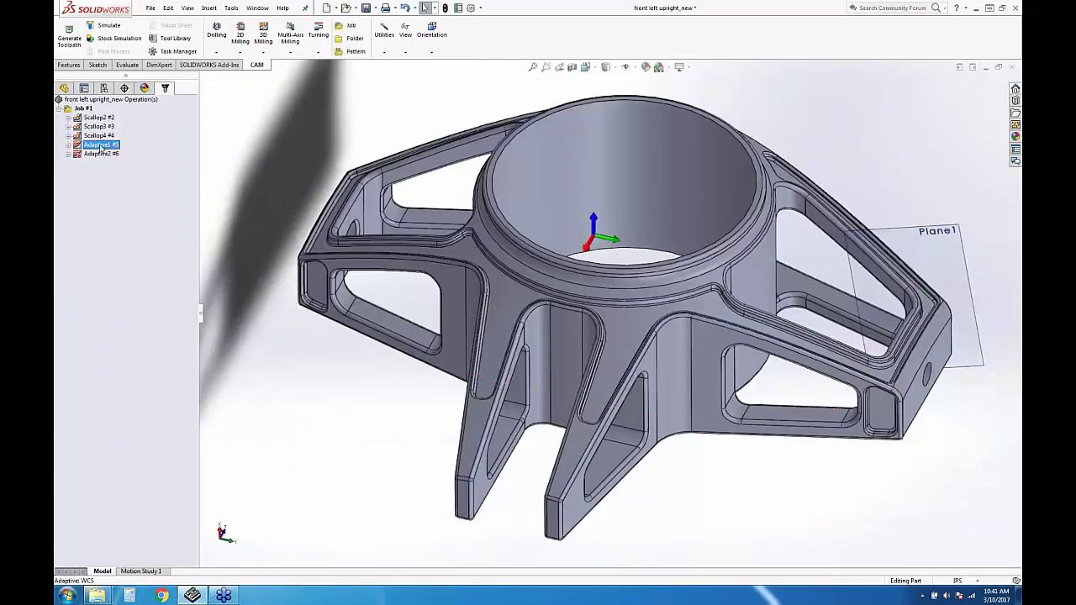
pyautogui.doubleClick(100, 147)
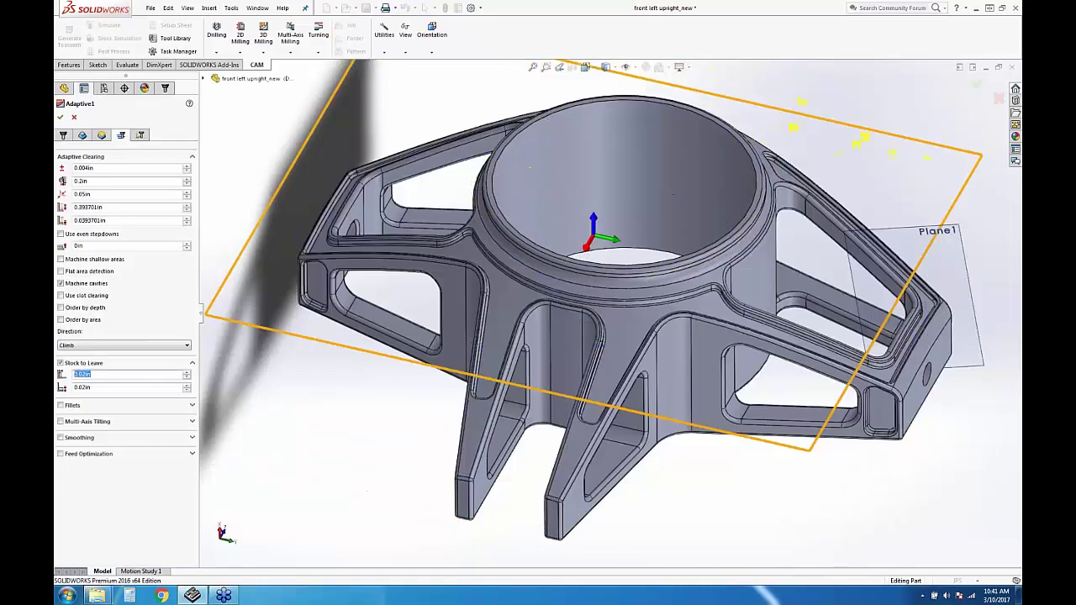
pyautogui.write('0.005')
pyautogui.press('Return')
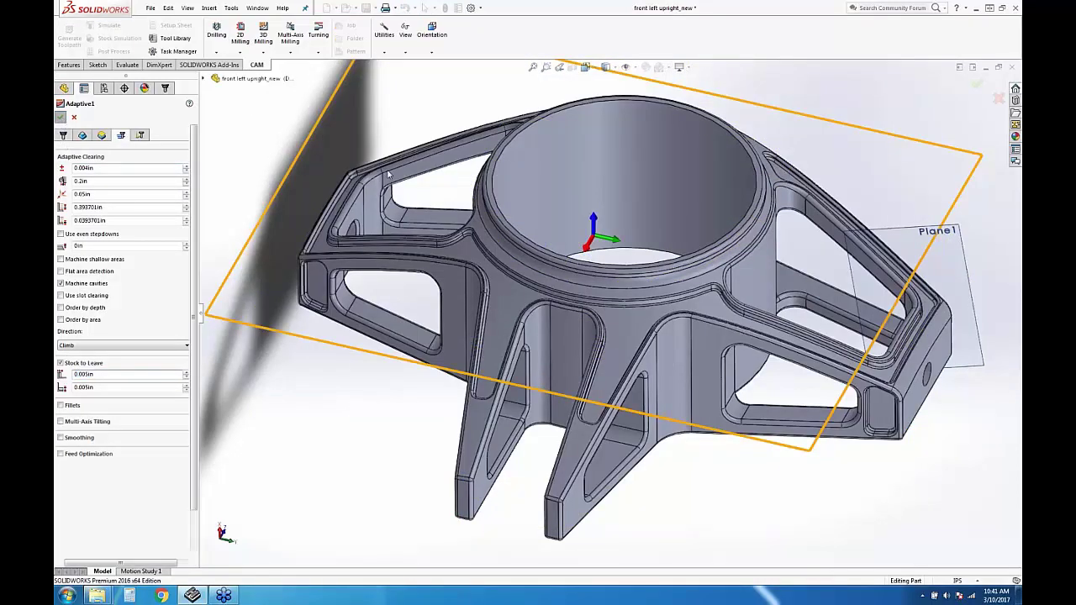
pyautogui.click(59, 116)
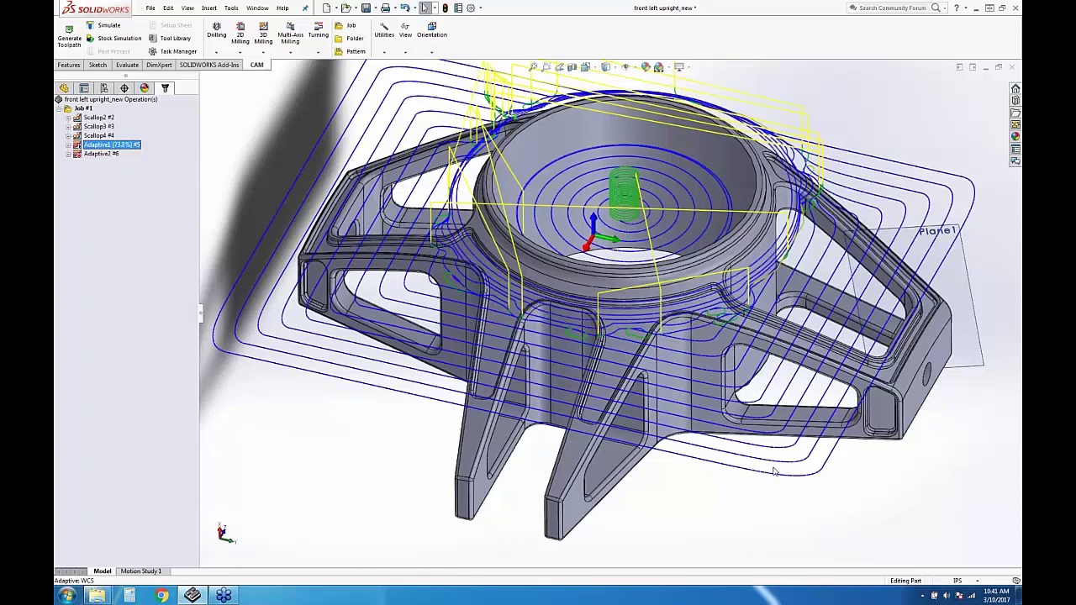
# Examine Adaptive1's clearing passes around the rounded inside corner between the arms and select that corner face to check its radius
pyautogui.moveTo(807, 403); pyautogui.dragTo(353, 183, button='middle')
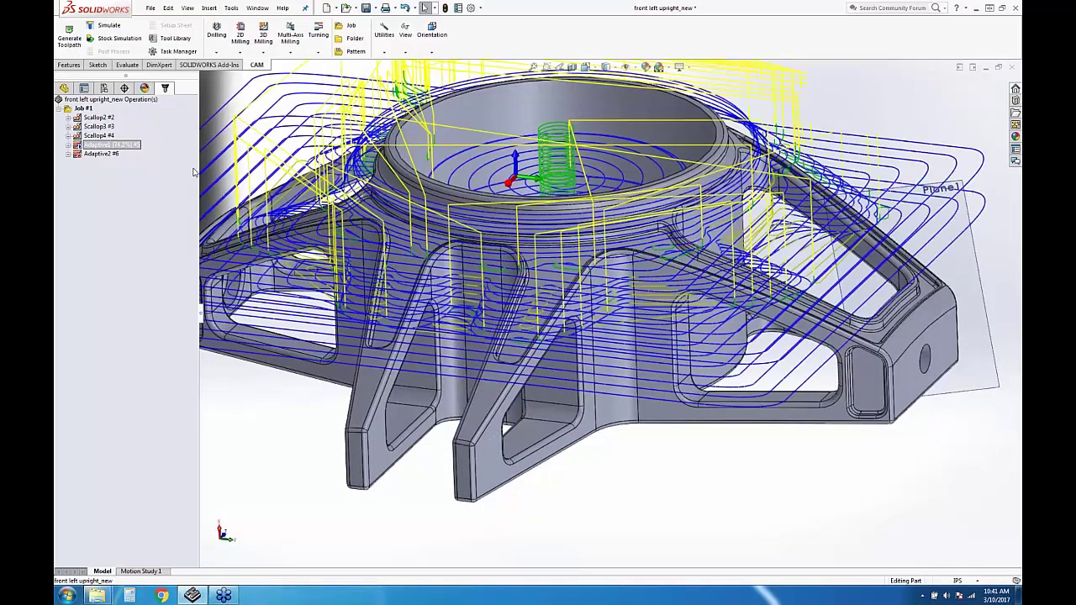
pyautogui.moveTo(192, 171); pyautogui.dragTo(488, 185, button='middle')
pyautogui.scroll(-3, 453, 219)
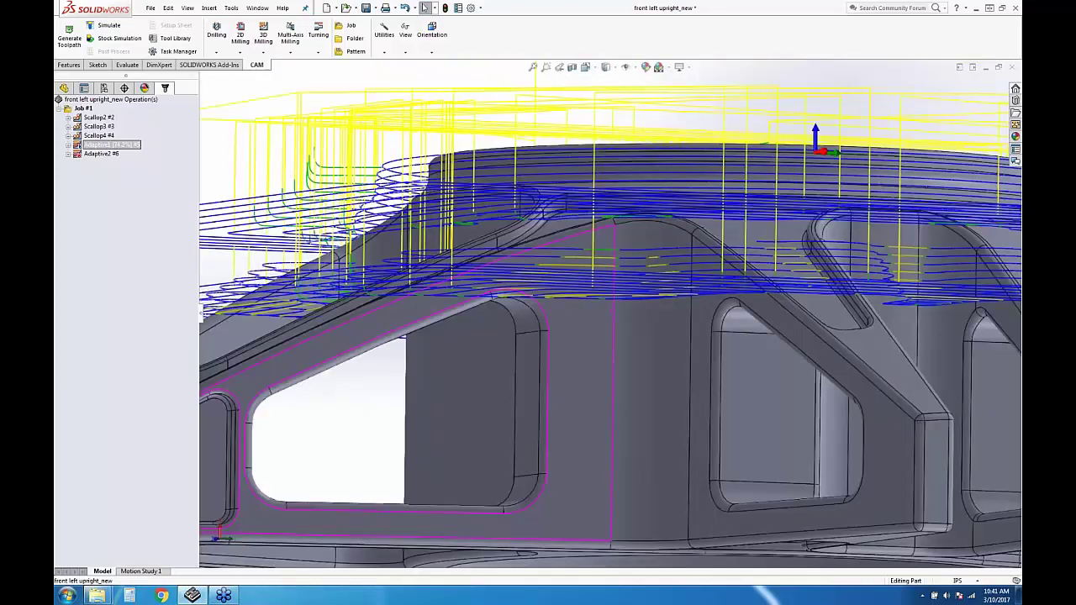
pyautogui.moveTo(656, 336); pyautogui.dragTo(655, 423, button='middle')
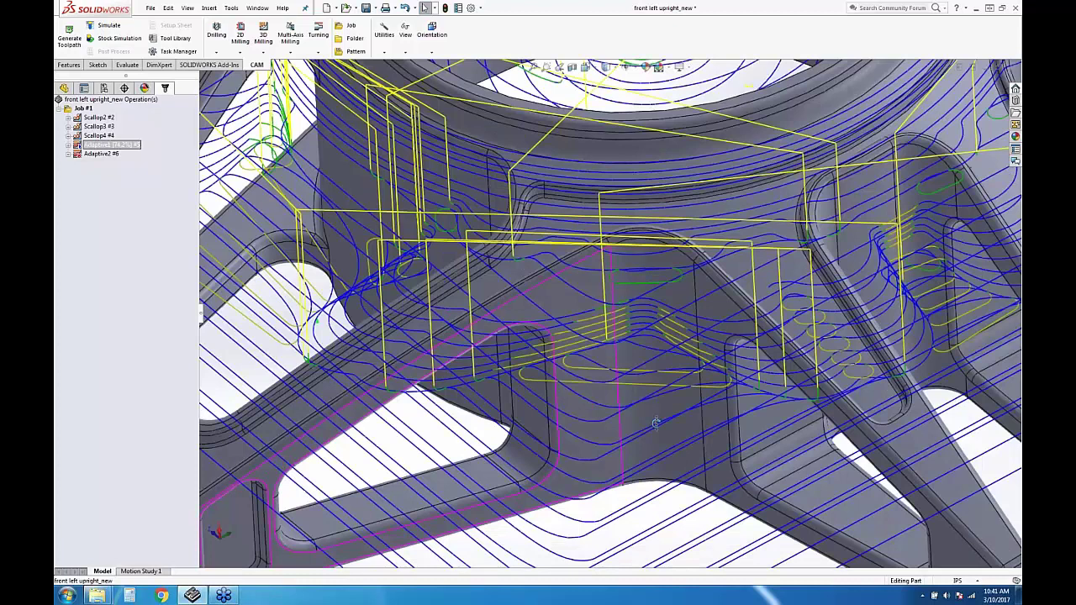
pyautogui.scroll(-3, 667, 350)
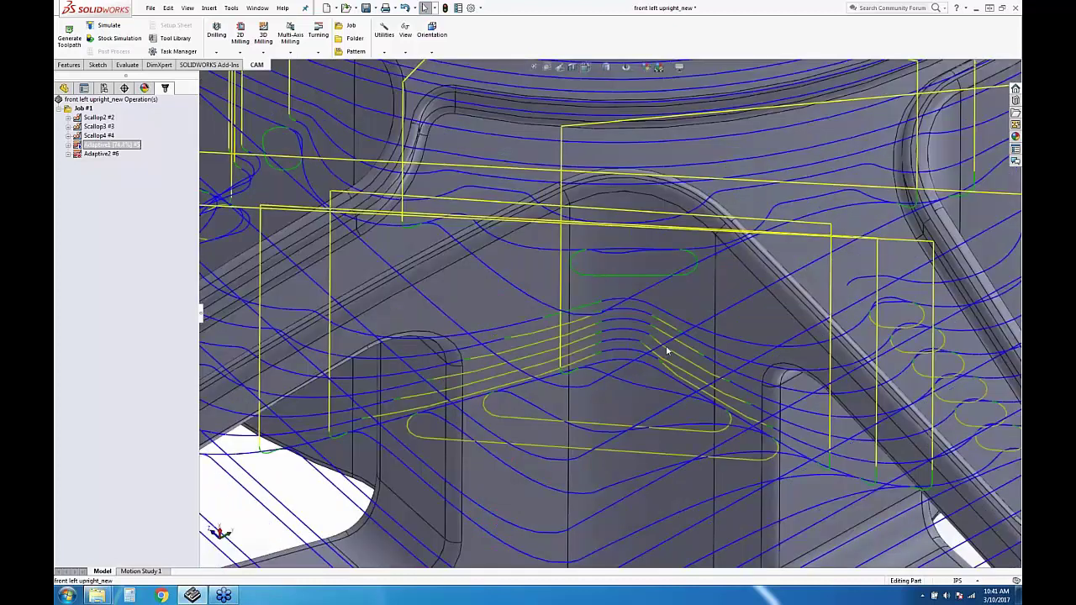
pyautogui.scroll(2, 666, 351)
pyautogui.click(669, 355)
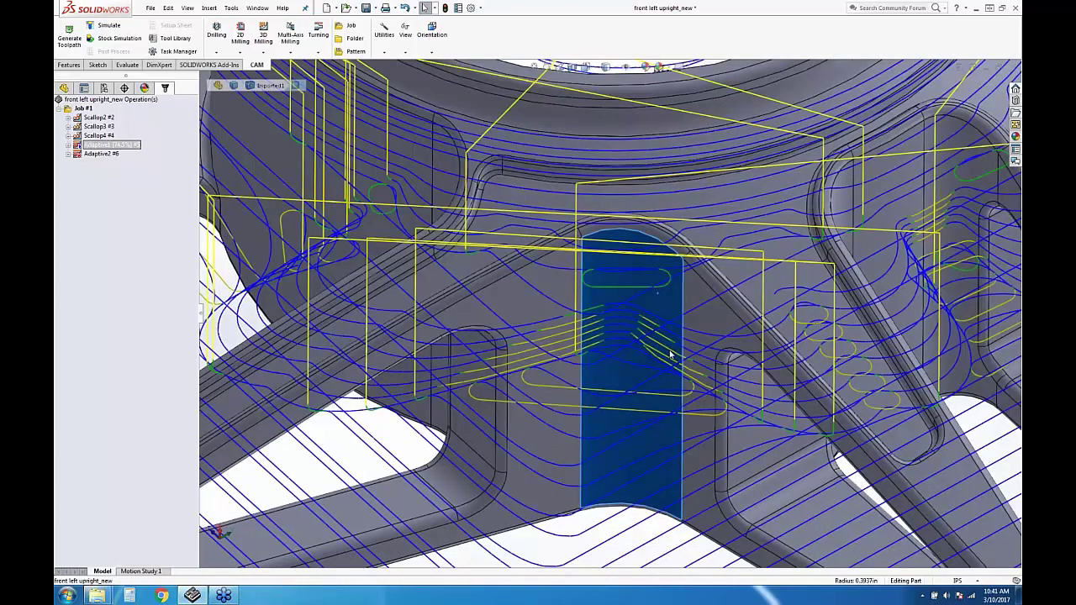
pyautogui.scroll(5, 685, 336)
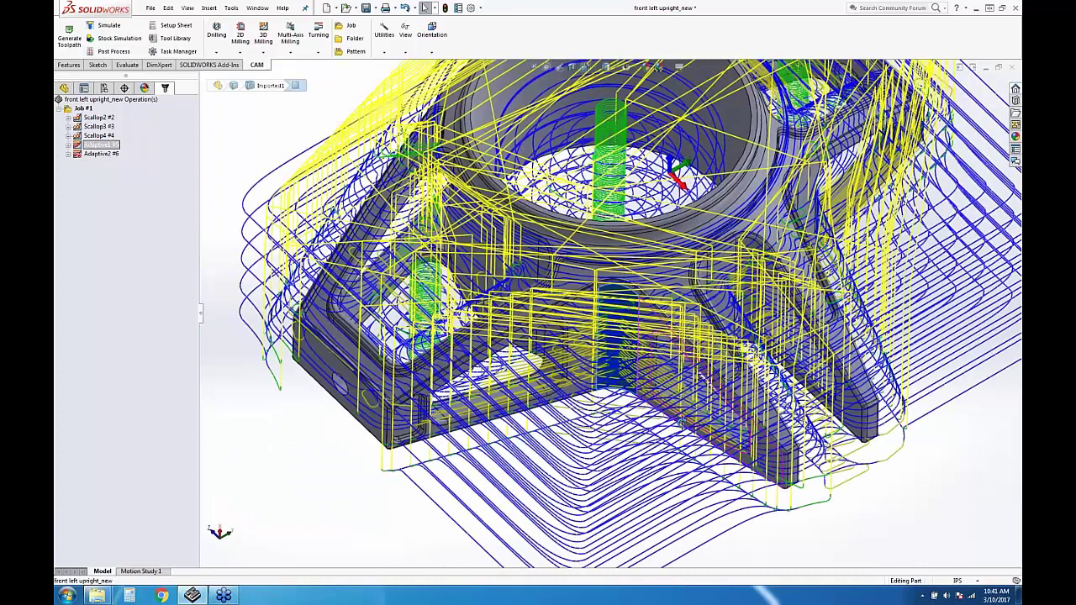
pyautogui.moveTo(616, 252); pyautogui.dragTo(616, 143, button='middle')
# Display the Adaptive1 toolpath and simulate the tool cutting at the rounded inside corner between the arms
pyautogui.click(95, 146)
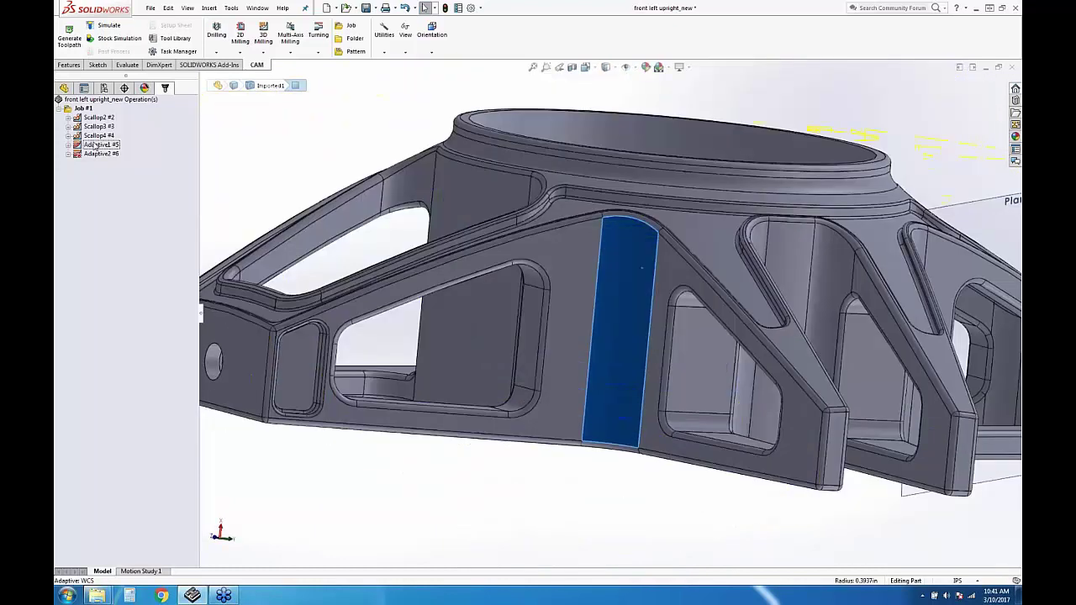
pyautogui.click(97, 145)
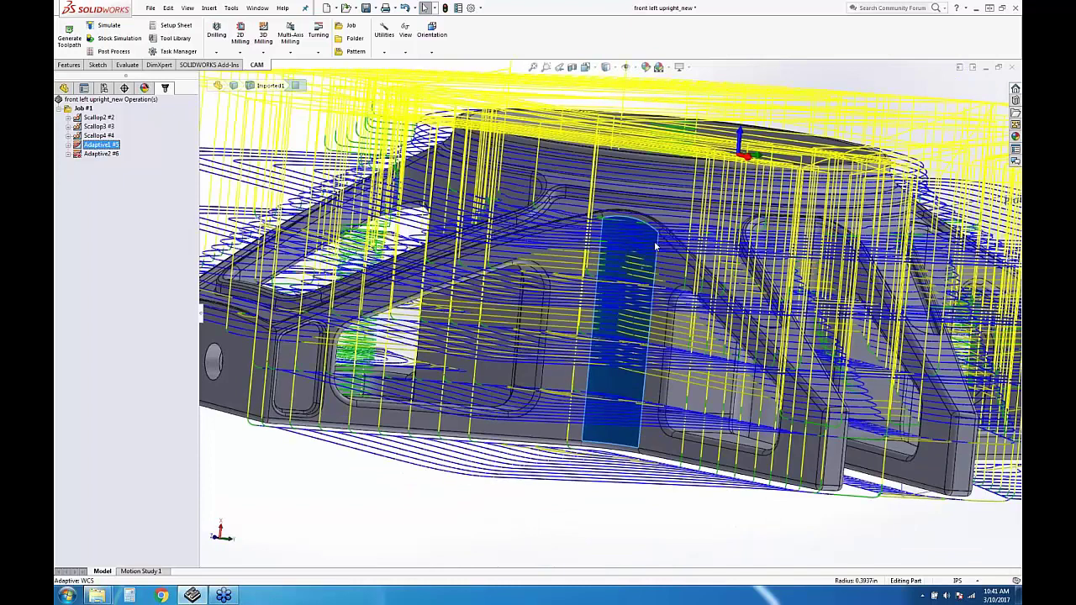
pyautogui.moveTo(654, 241); pyautogui.dragTo(566, 300, button='middle')
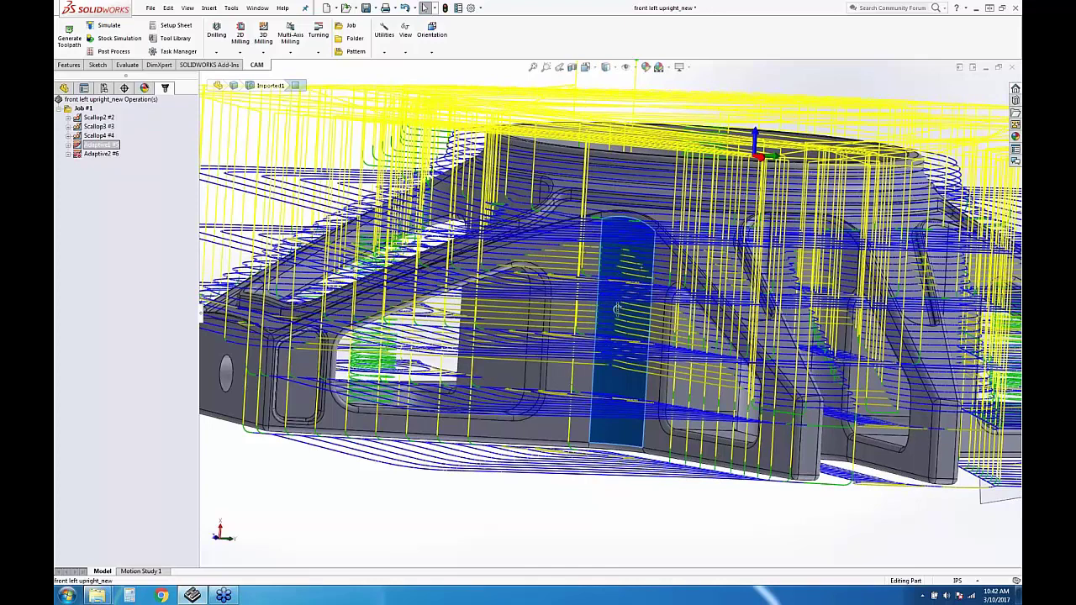
pyautogui.scroll(-2, 617, 308)
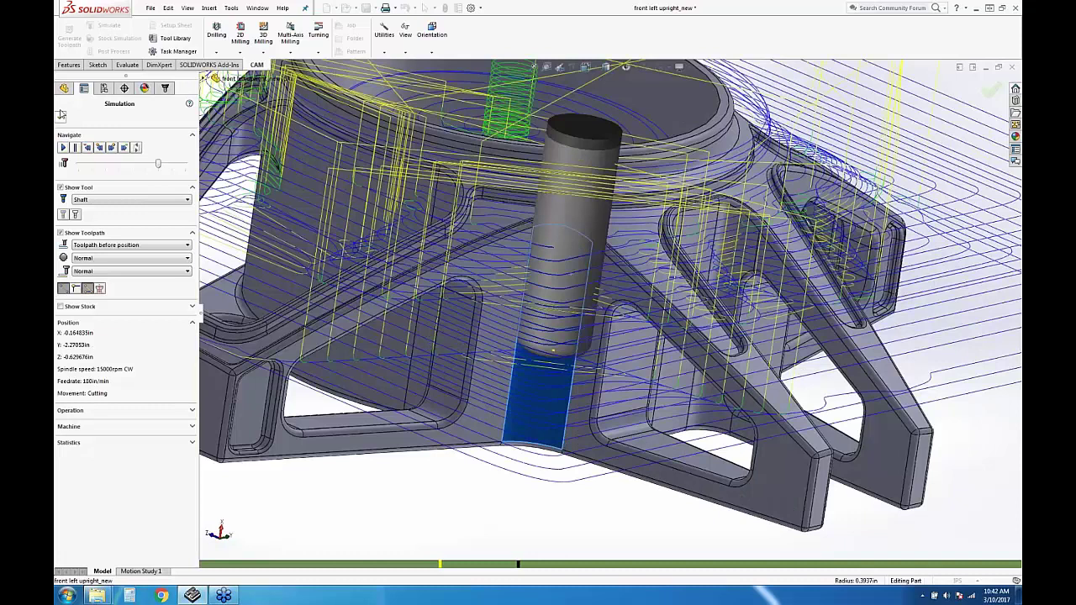
pyautogui.click(61, 113)
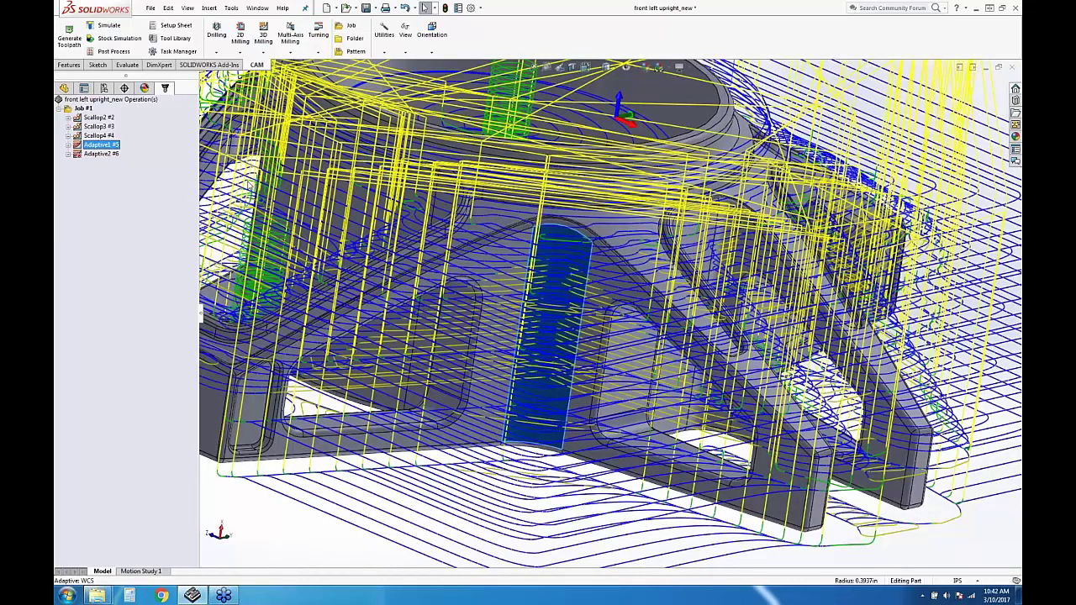
# Change the tolerance in Adaptive1's pass settings and accept the operation to regenerate its toolpath
pyautogui.scroll(-3, 532, 431)
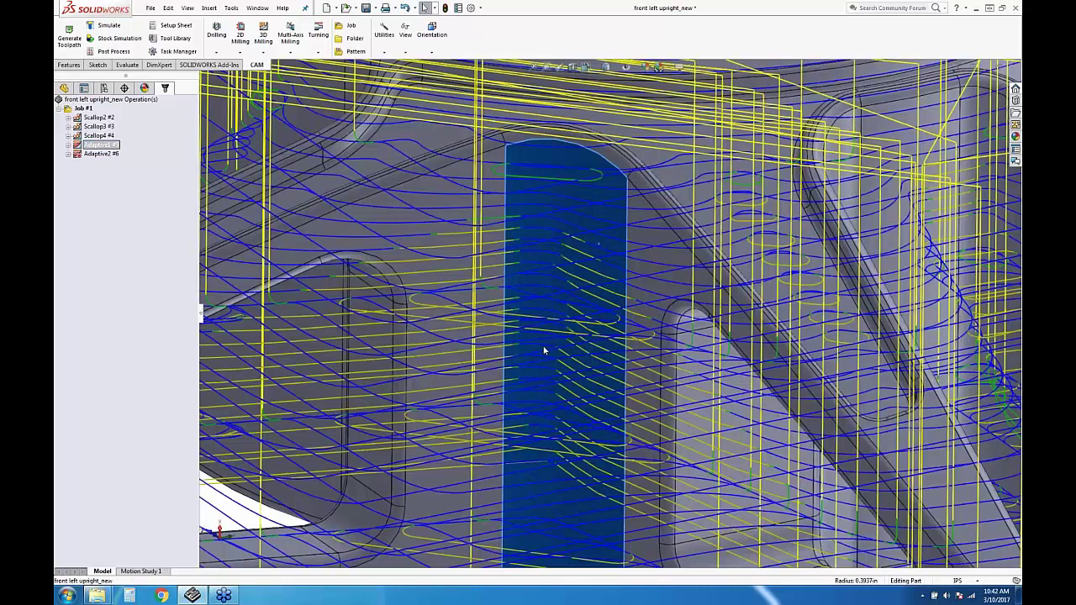
pyautogui.scroll(1, 544, 350)
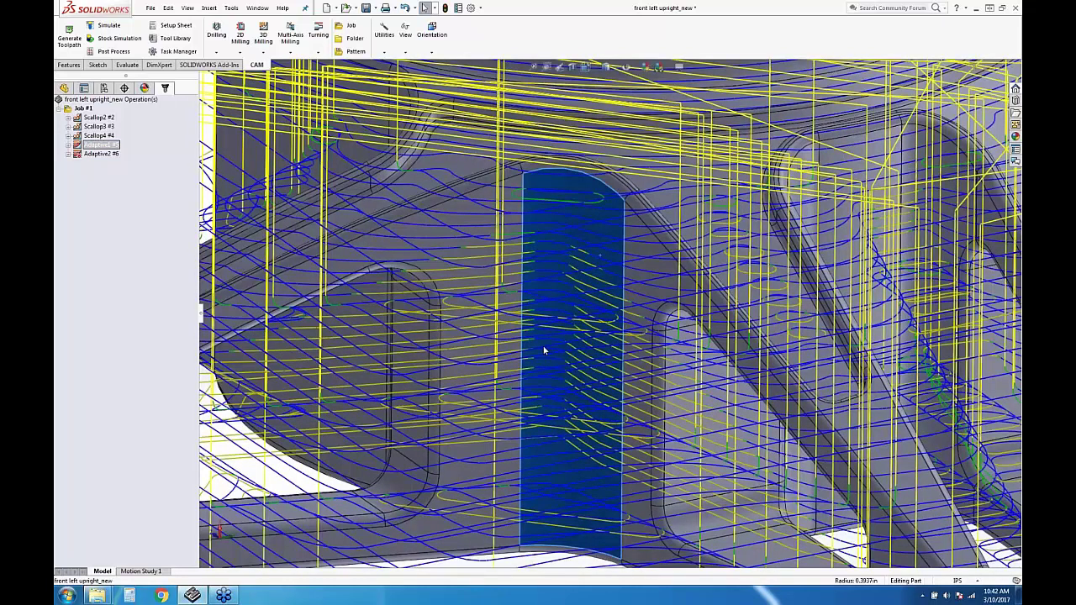
pyautogui.moveTo(544, 351); pyautogui.dragTo(467, 240, button='middle')
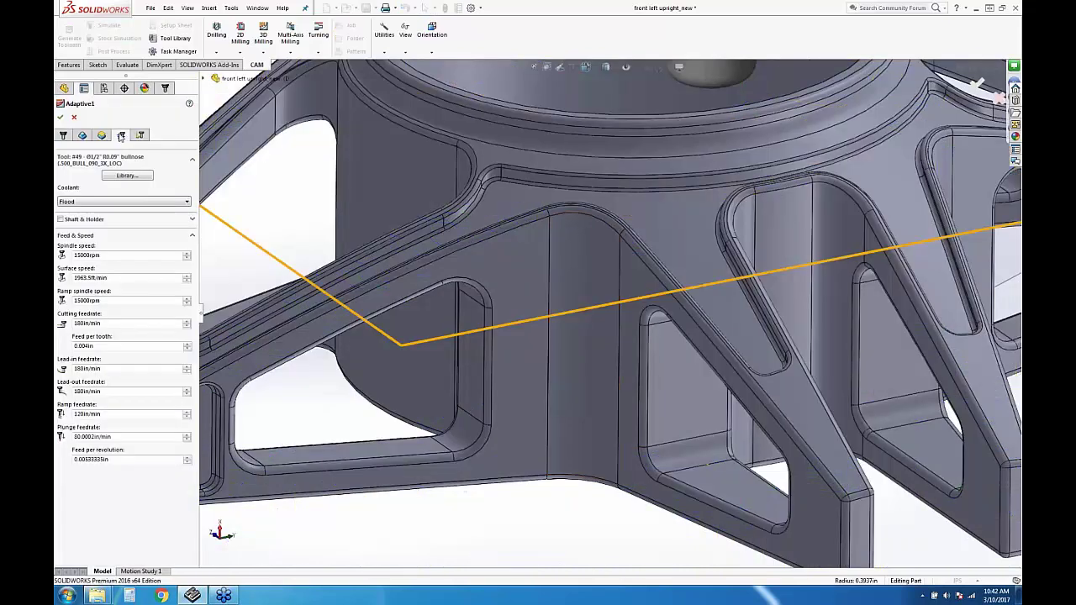
pyautogui.click(120, 135)
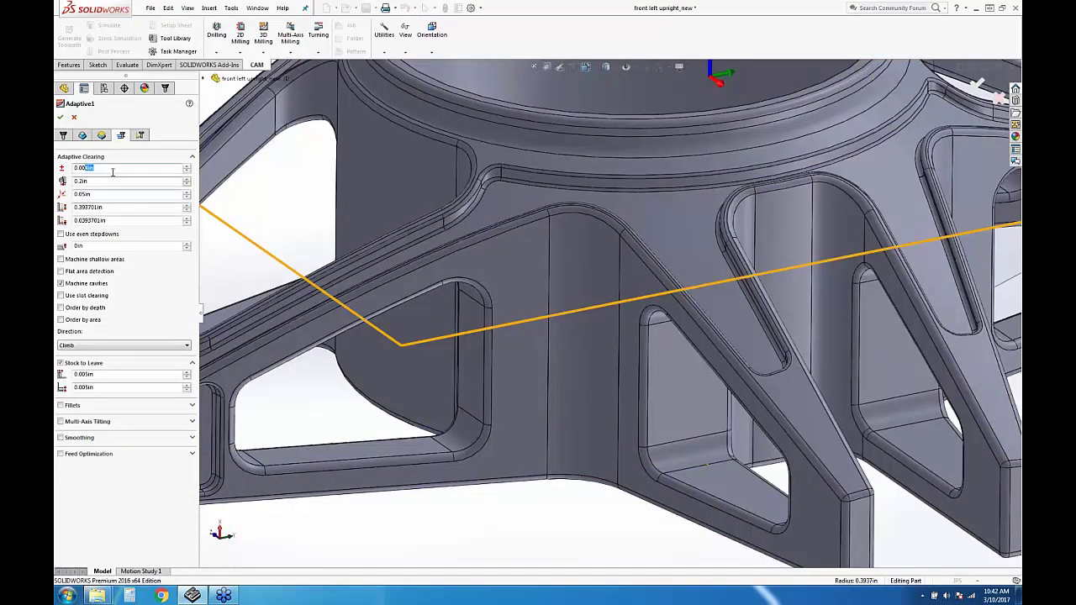
pyautogui.doubleClick(113, 172)
pyautogui.press('Return')
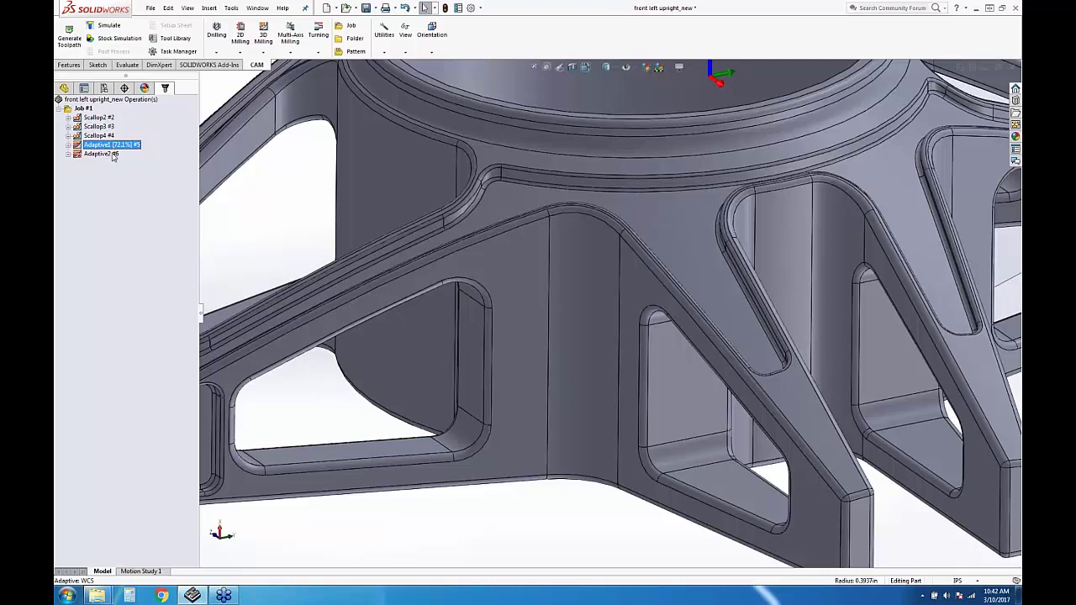
# Display the regenerated Adaptive1 toolpath and examine its stepdown levels and corner passes from the side and from above
pyautogui.click(96, 154)
pyautogui.click(101, 144)
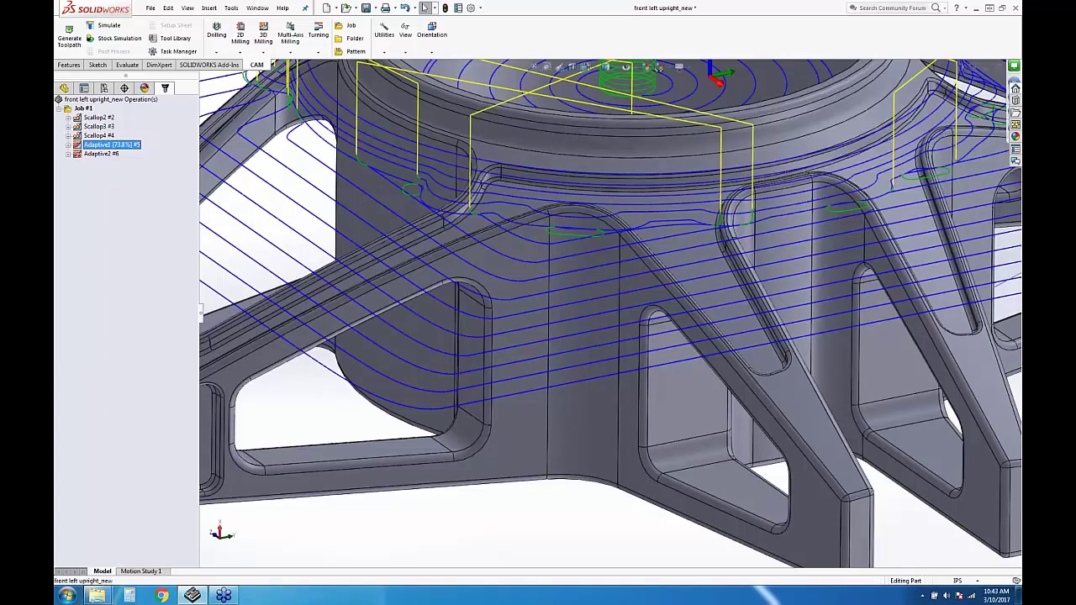
pyautogui.moveTo(595, 268); pyautogui.dragTo(546, 218, button='middle')
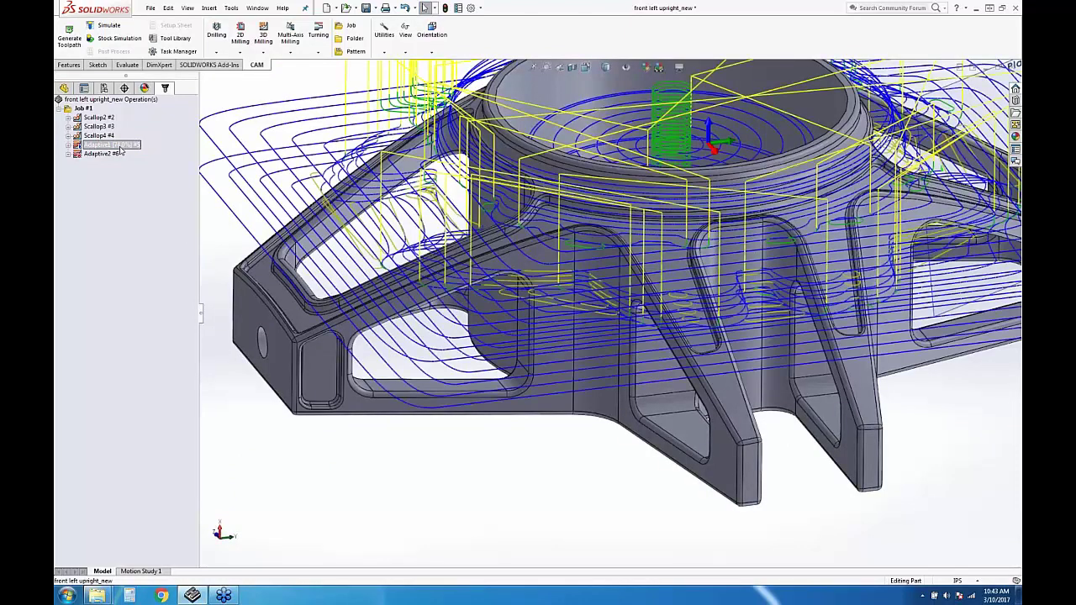
pyautogui.moveTo(607, 271); pyautogui.dragTo(589, 370, button='middle')
pyautogui.scroll(-5, 603, 241)
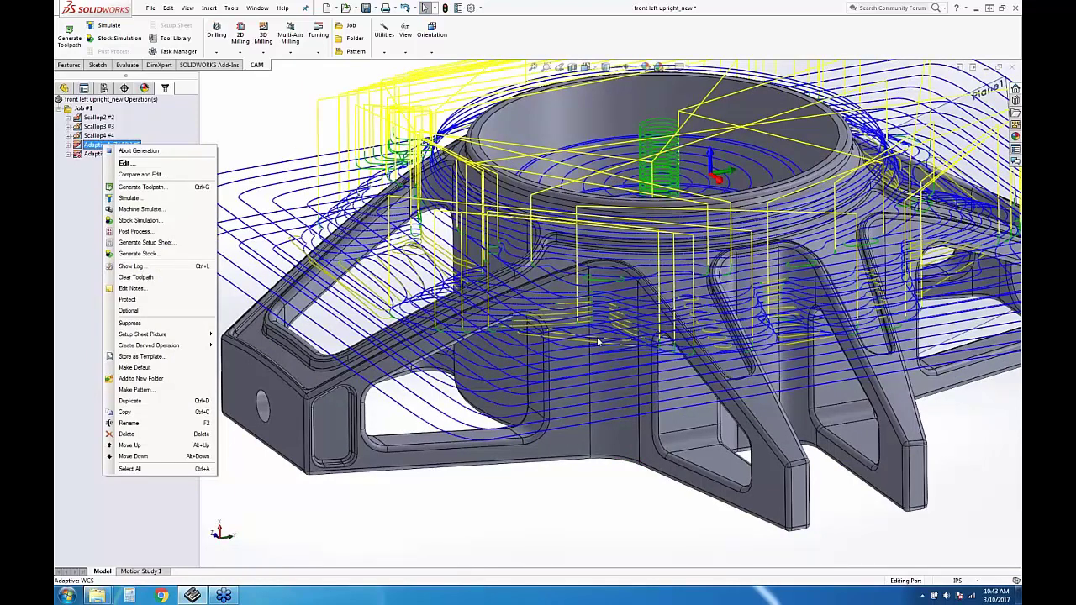
pyautogui.click(598, 341)
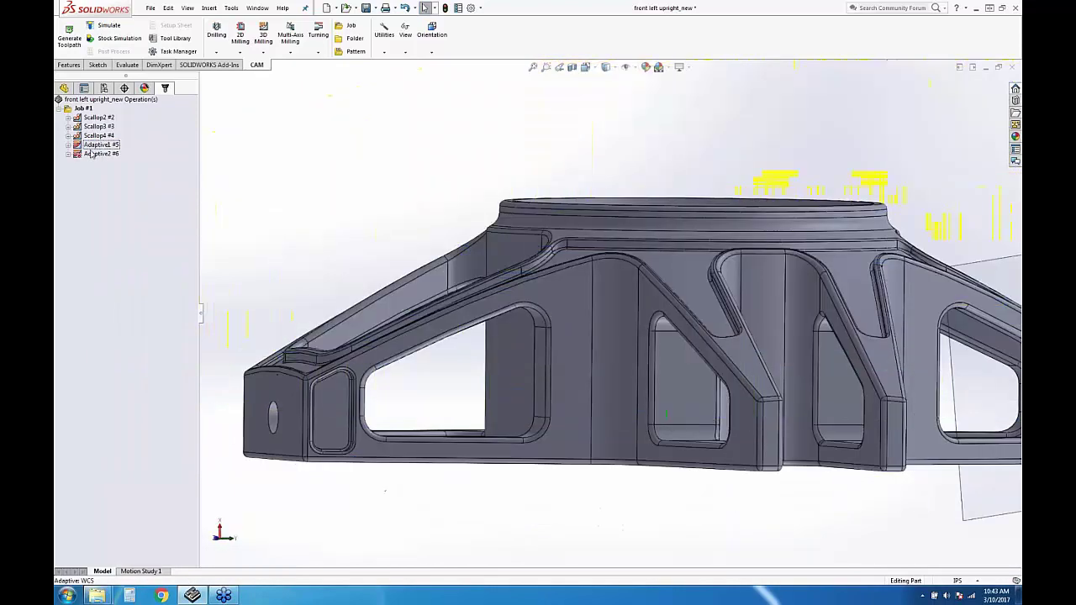
pyautogui.click(94, 147)
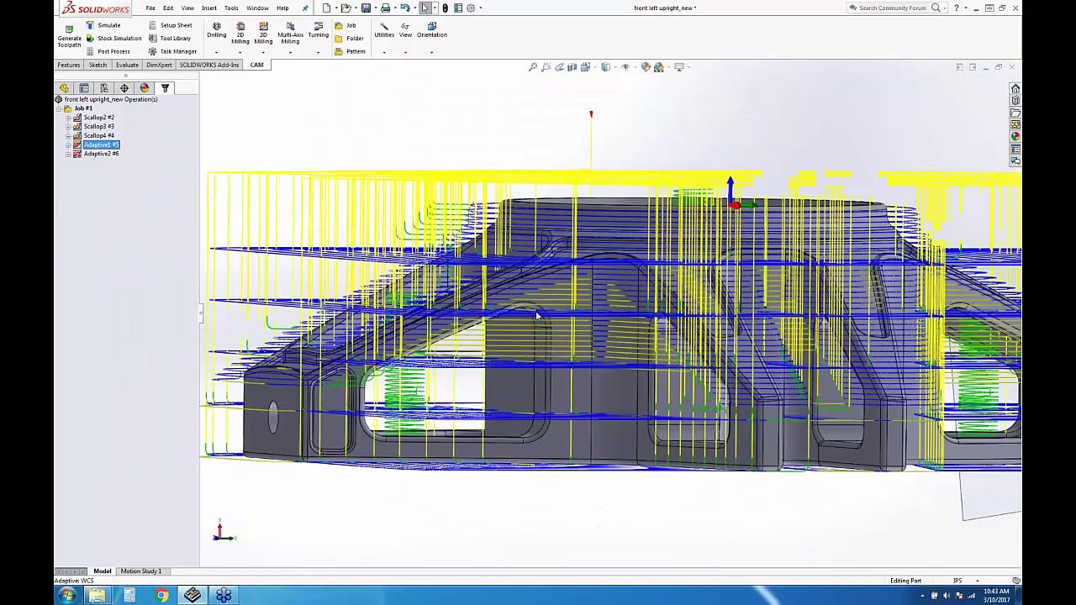
pyautogui.moveTo(537, 316); pyautogui.dragTo(523, 325, button='middle')
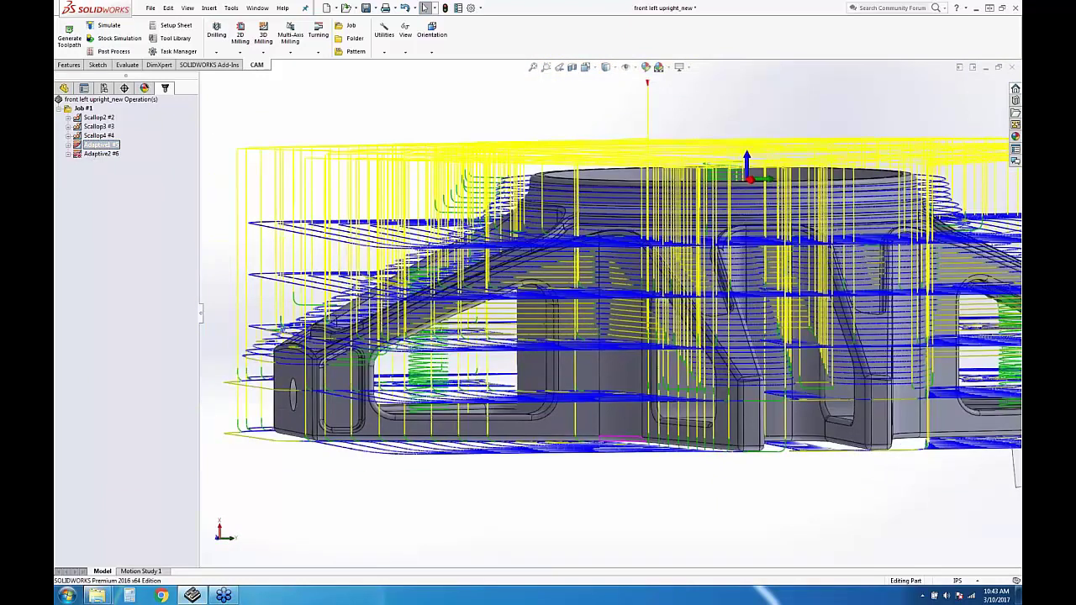
pyautogui.moveTo(605, 308); pyautogui.dragTo(608, 318, button='middle')
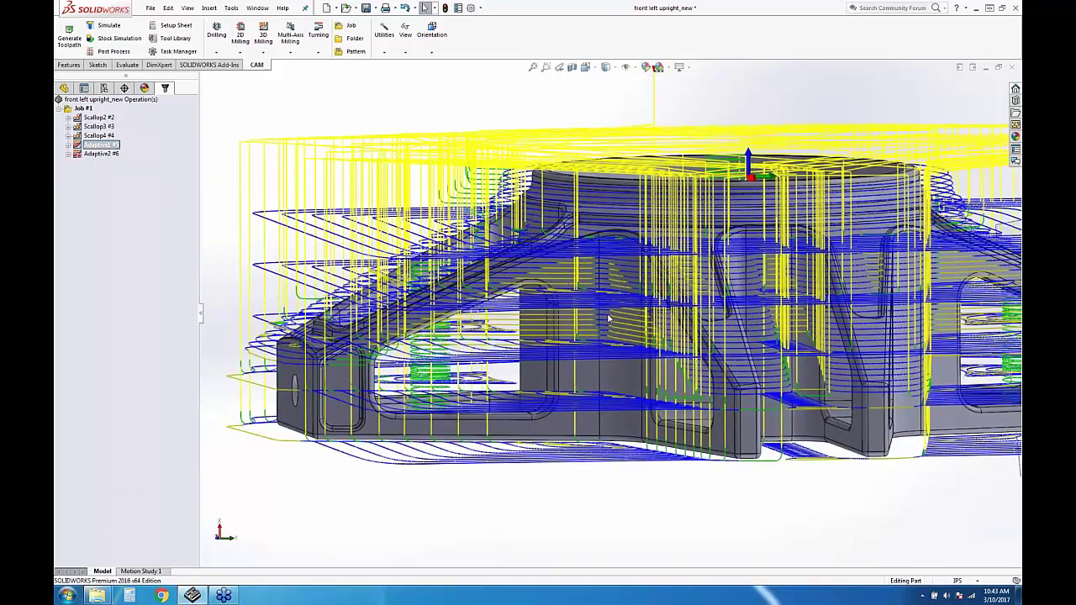
pyautogui.moveTo(609, 318); pyautogui.dragTo(614, 538, button='middle')
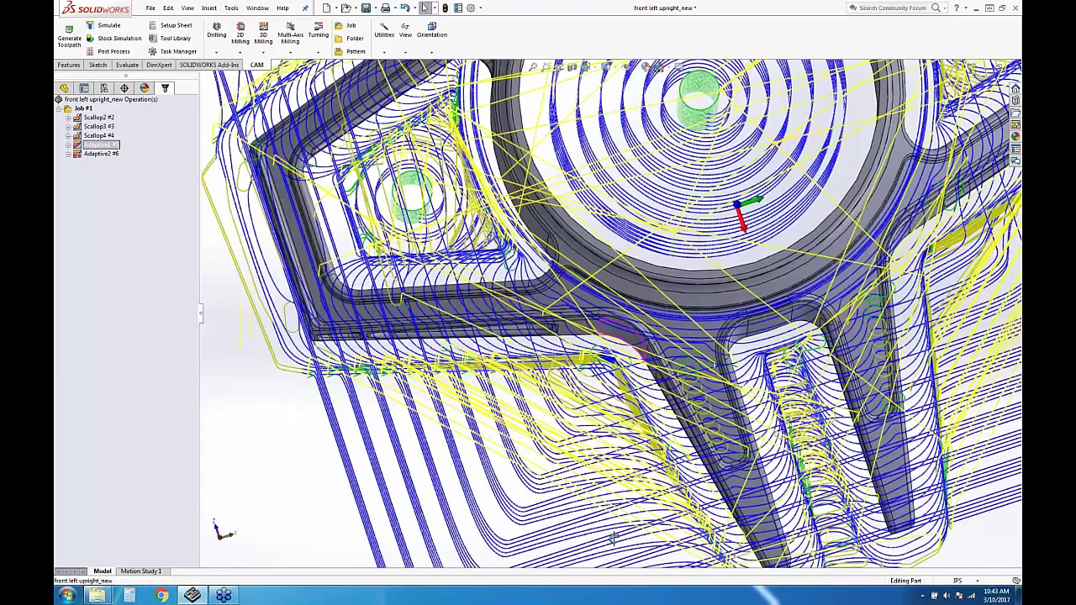
pyautogui.hotkey('ctrl', '7')
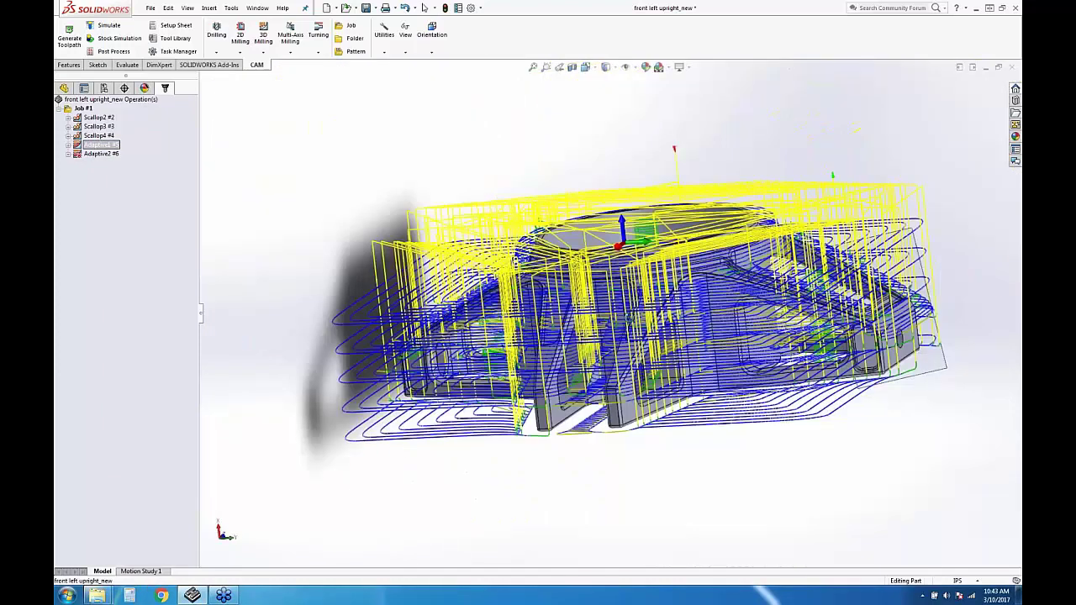
# Review Adaptive1's pass and geometry settings, accept the operation, and examine its passes around the rounded inside corner between the arms
pyautogui.scroll(-3, 689, 374)
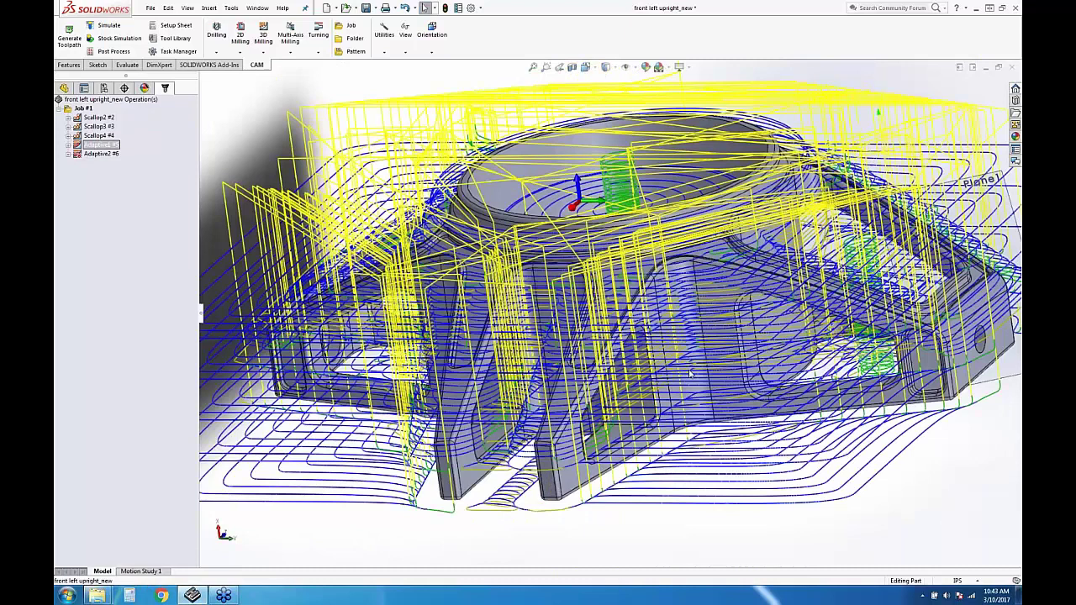
pyautogui.doubleClick(99, 145)
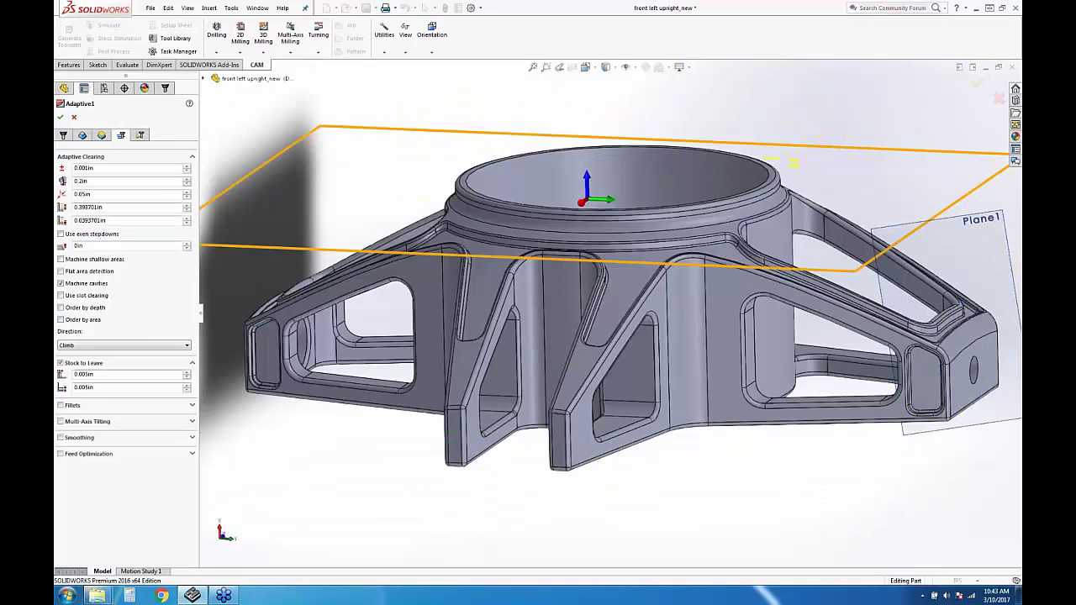
pyautogui.click(81, 136)
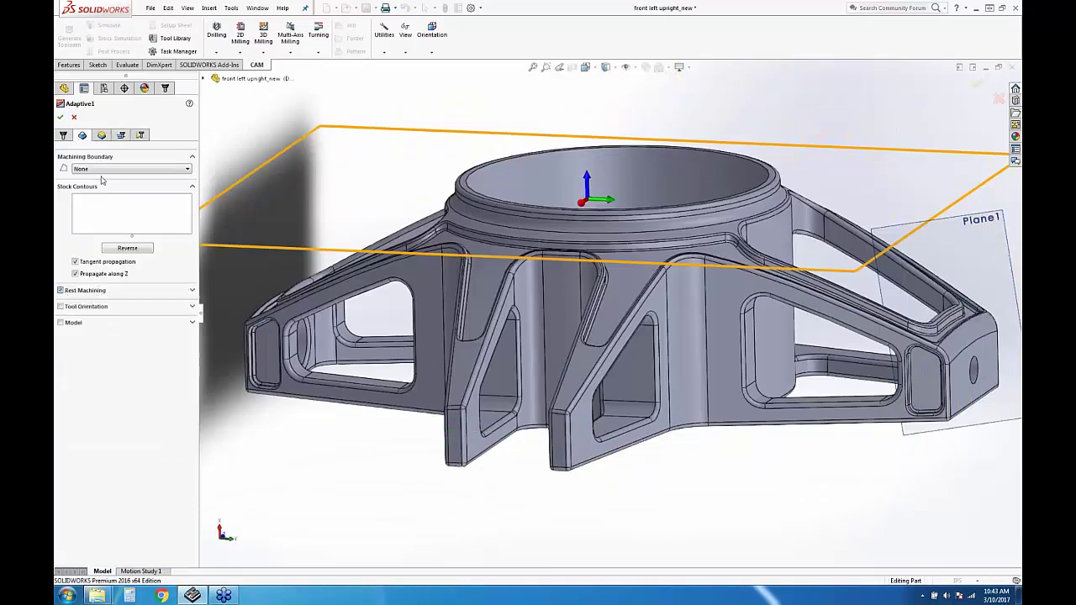
pyautogui.click(60, 117)
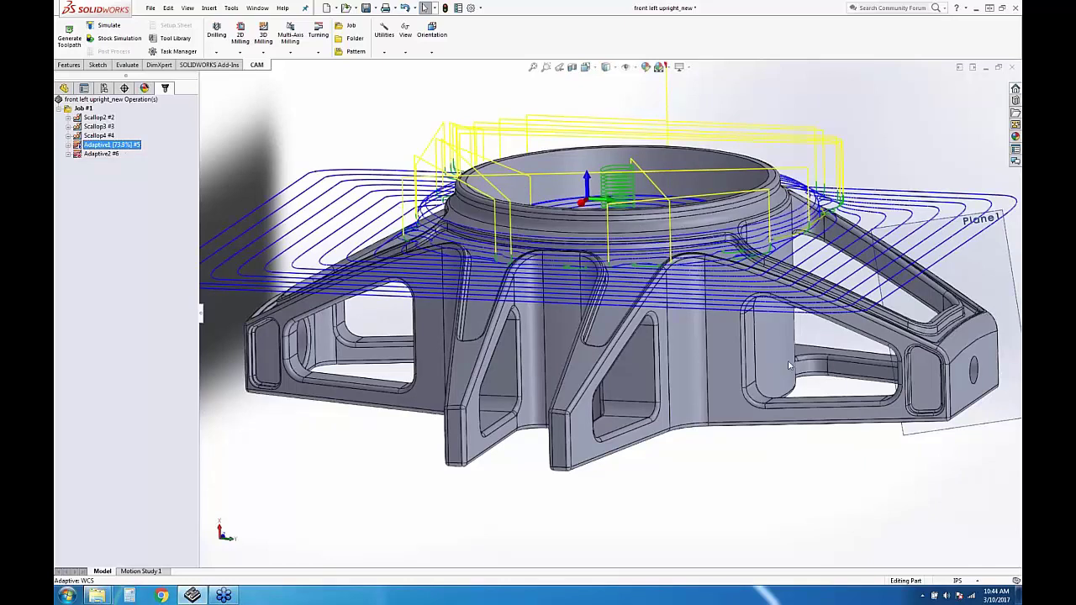
pyautogui.moveTo(775, 328); pyautogui.dragTo(678, 289, button='middle')
pyautogui.scroll(-3, 678, 289)
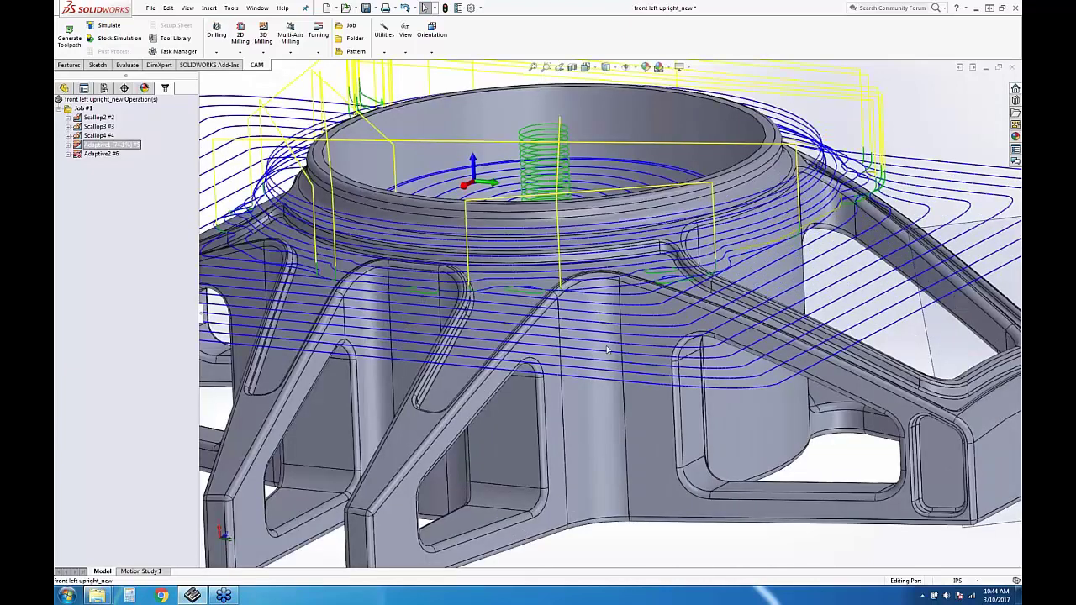
pyautogui.moveTo(609, 362); pyautogui.dragTo(601, 308, button='middle')
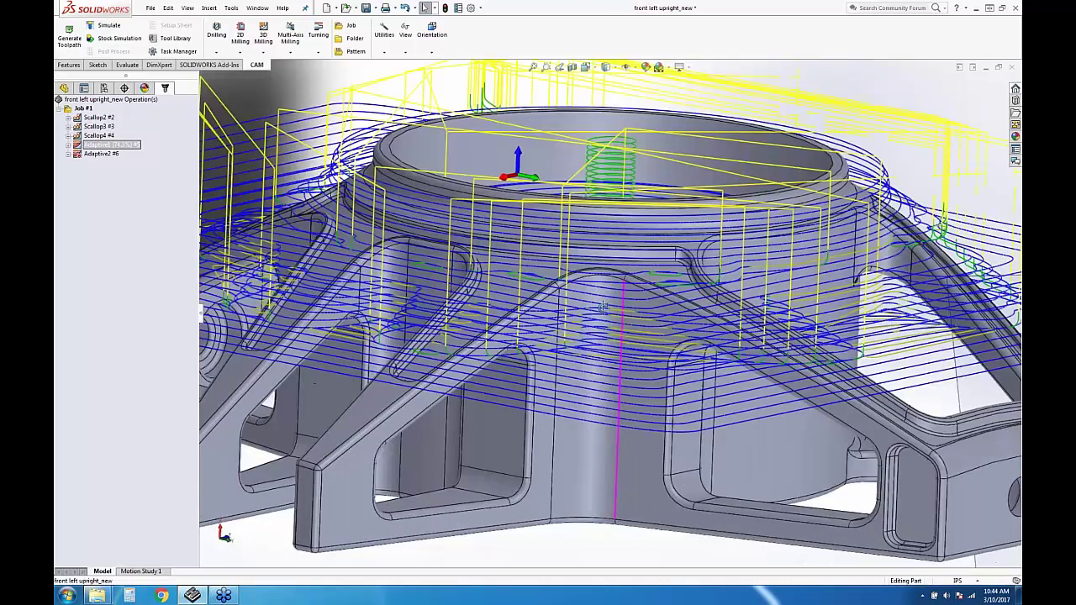
pyautogui.scroll(-5, 601, 307)
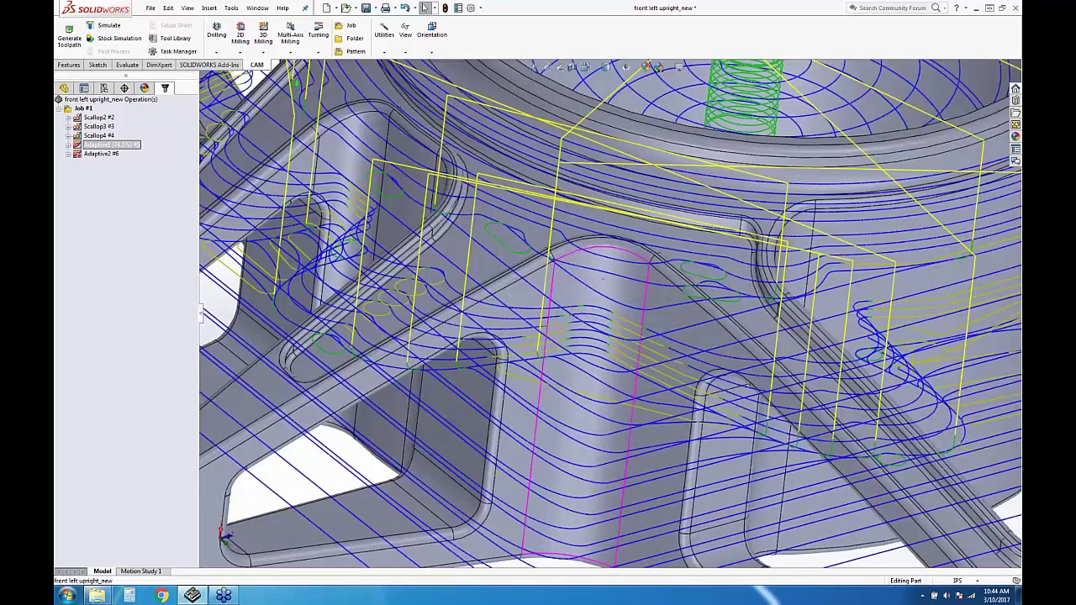
pyautogui.scroll(5, 602, 277)
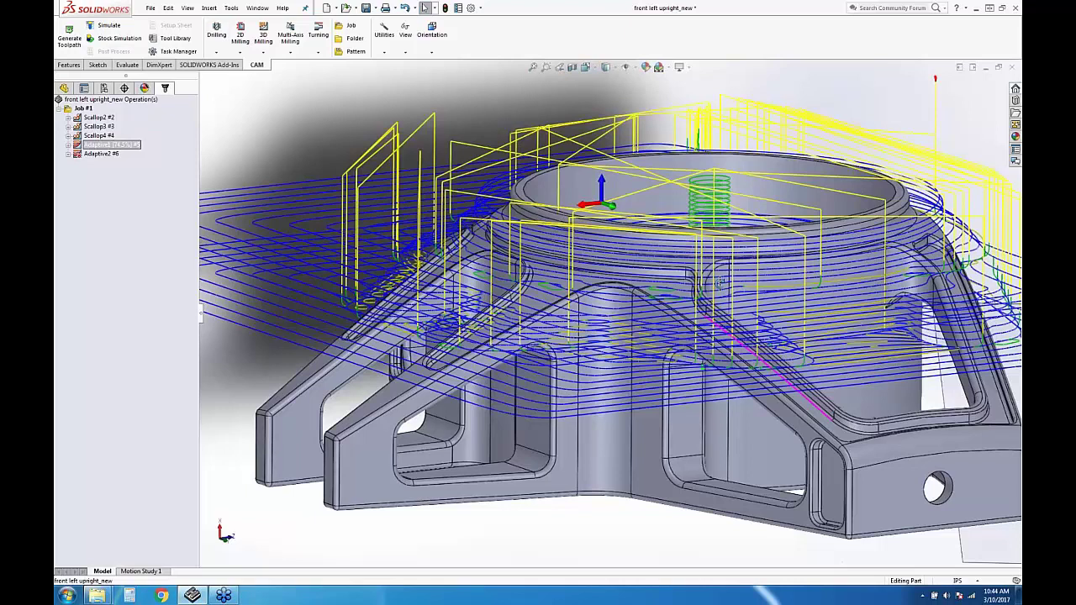
# Check Adaptive1's radial stock to leave, accept the operation, and examine the complete toolpath over the arms
pyautogui.rightClick(114, 145)
pyautogui.click(114, 147)
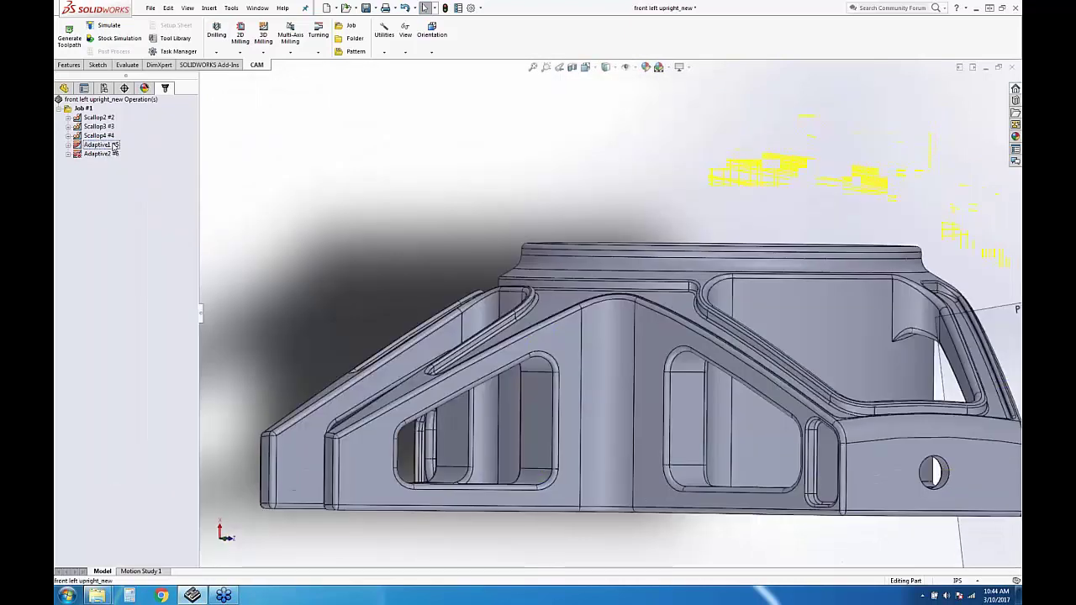
pyautogui.doubleClick(114, 146)
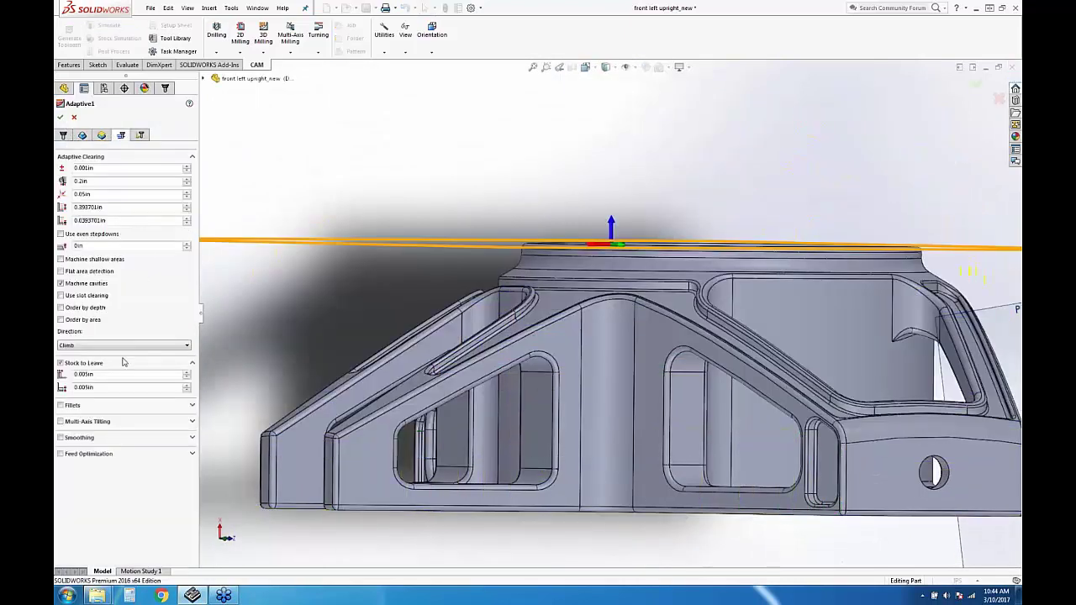
pyautogui.moveTo(113, 374)
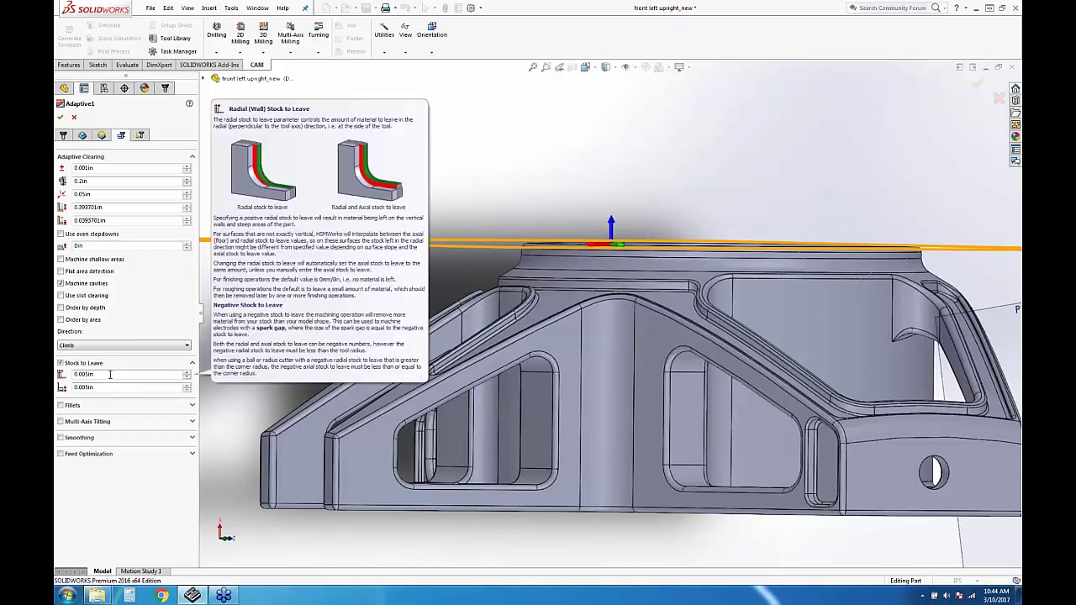
pyautogui.click(59, 117)
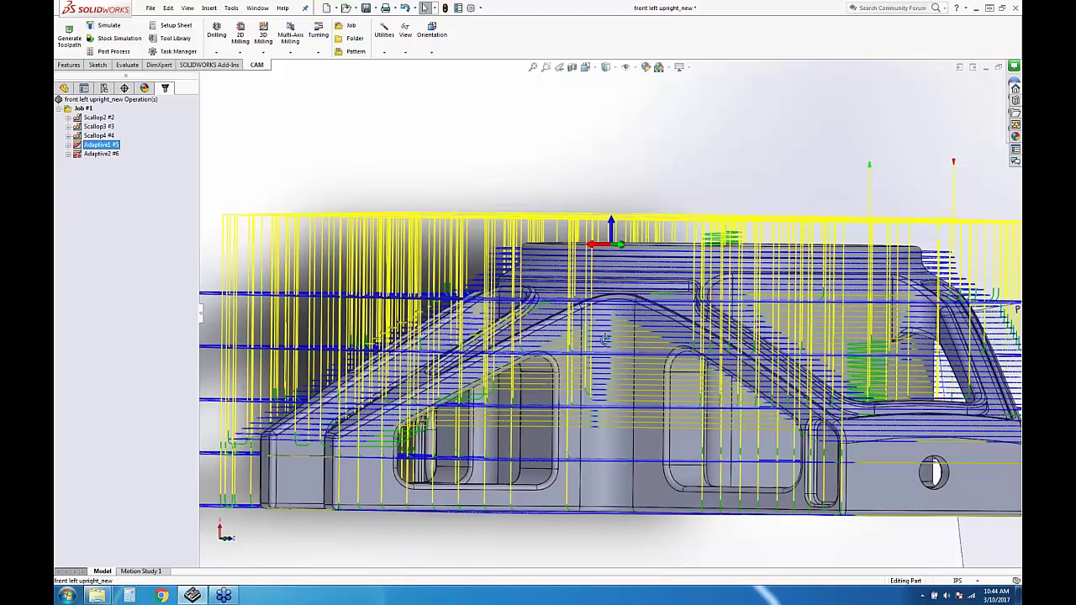
pyautogui.moveTo(603, 337); pyautogui.dragTo(603, 353, button='middle')
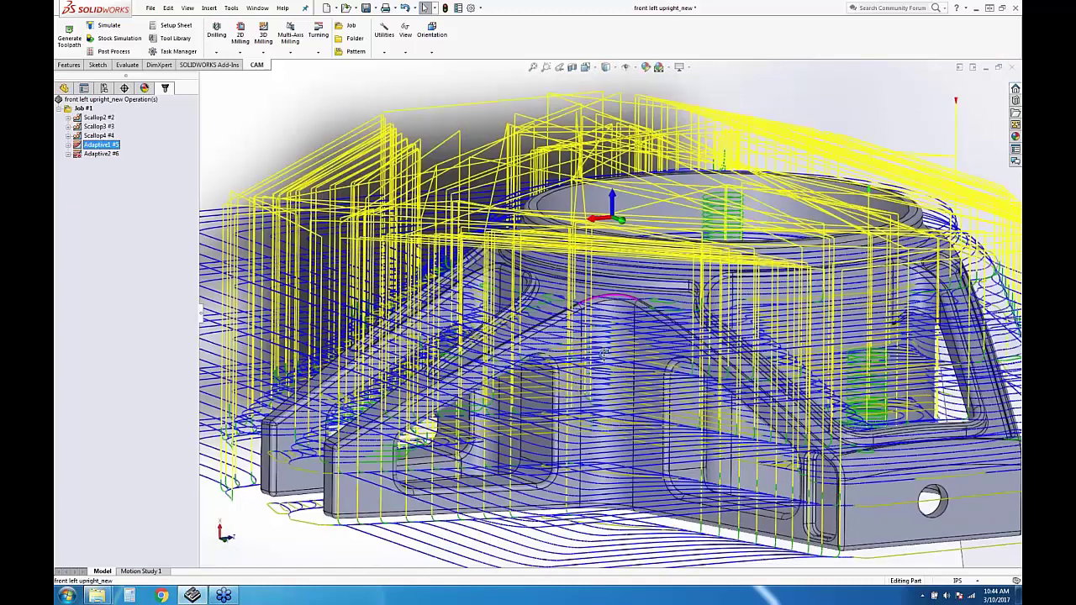
pyautogui.scroll(3, 604, 353)
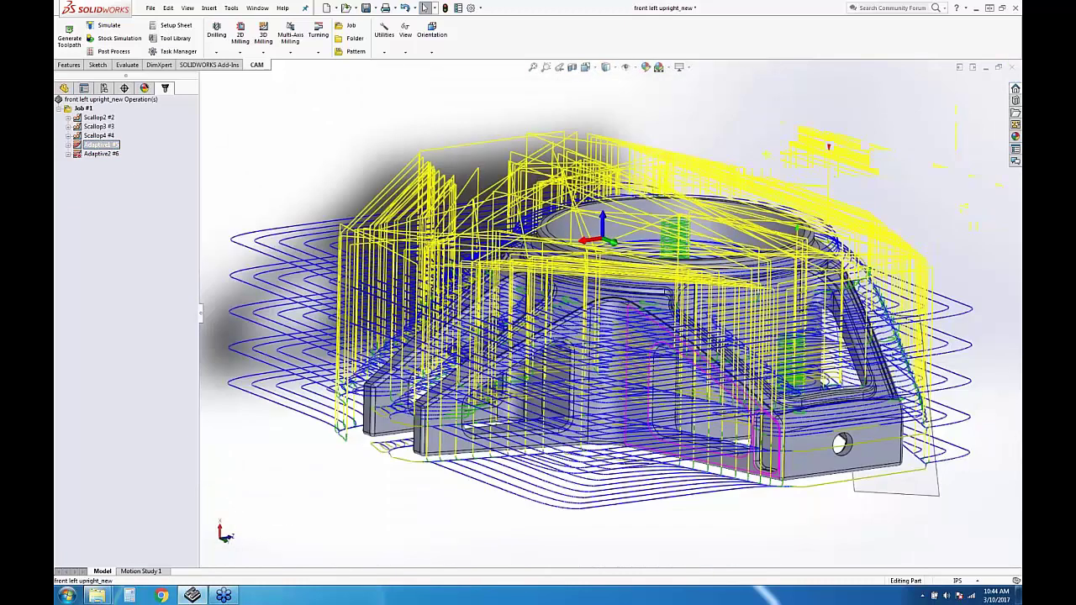
pyautogui.moveTo(603, 353); pyautogui.dragTo(635, 271, button='middle')
# Set Adaptive1's tolerance to 0.0005 in and accept the operation to regenerate its toolpath
pyautogui.click(103, 144)
pyautogui.rightClick(103, 145)
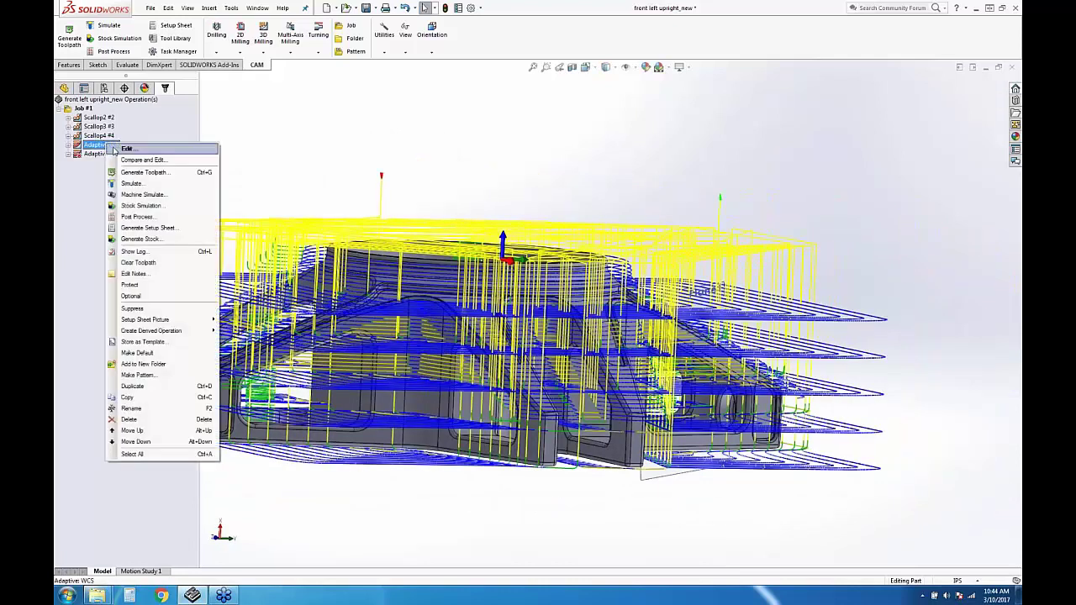
pyautogui.click(171, 152)
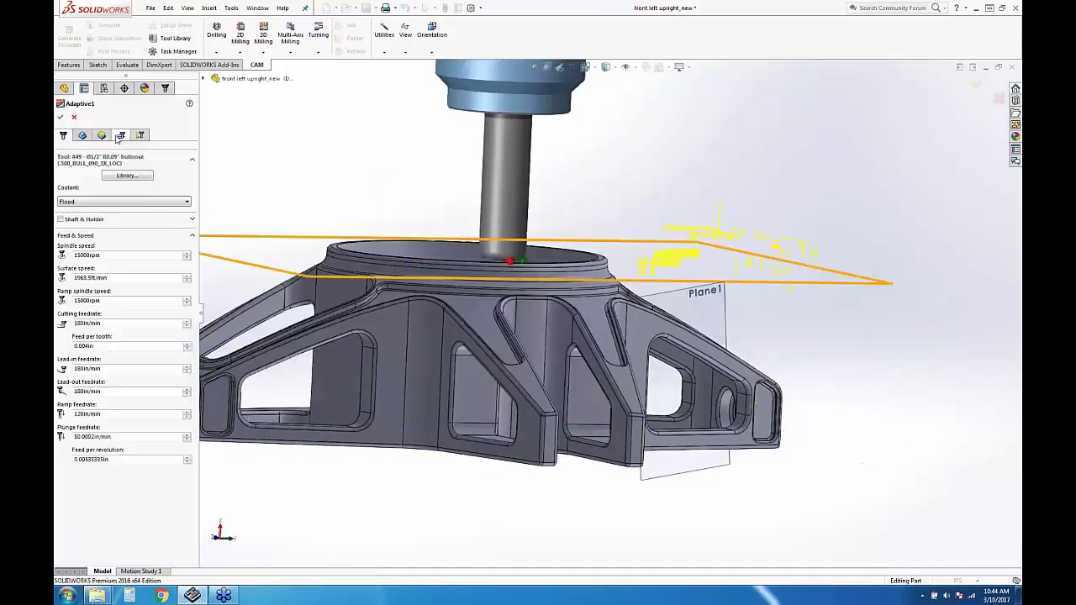
pyautogui.doubleClick(85, 168)
pyautogui.write('0005')
pyautogui.press('Return')
pyautogui.click(59, 117)
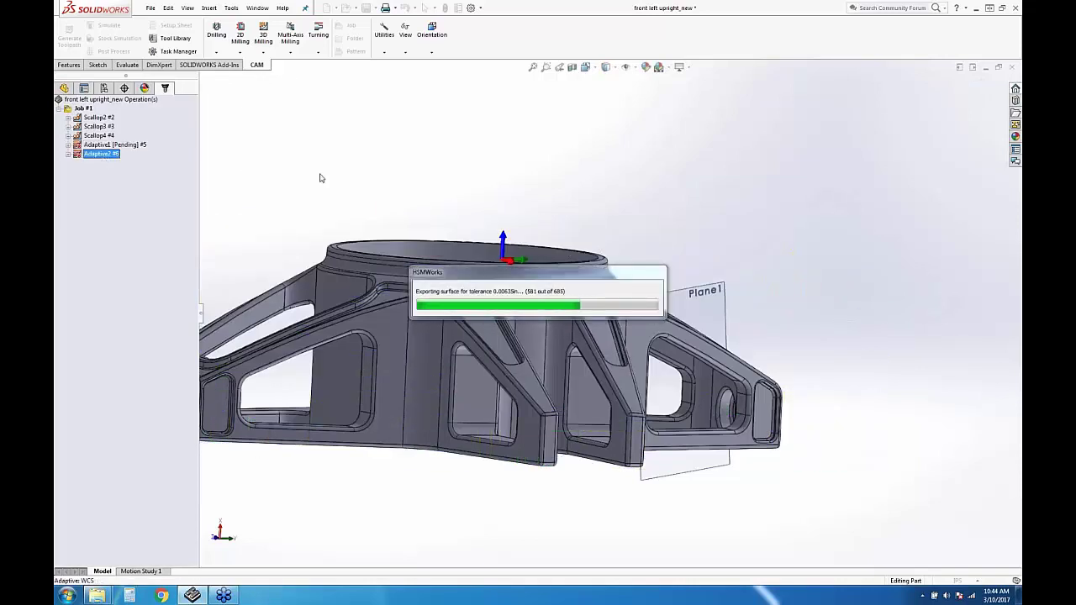
# Edit Adaptive2 and choose its cutter from the Permanent tools library of the Hermle C22
pyautogui.moveTo(534, 318); pyautogui.dragTo(515, 378, button='middle')
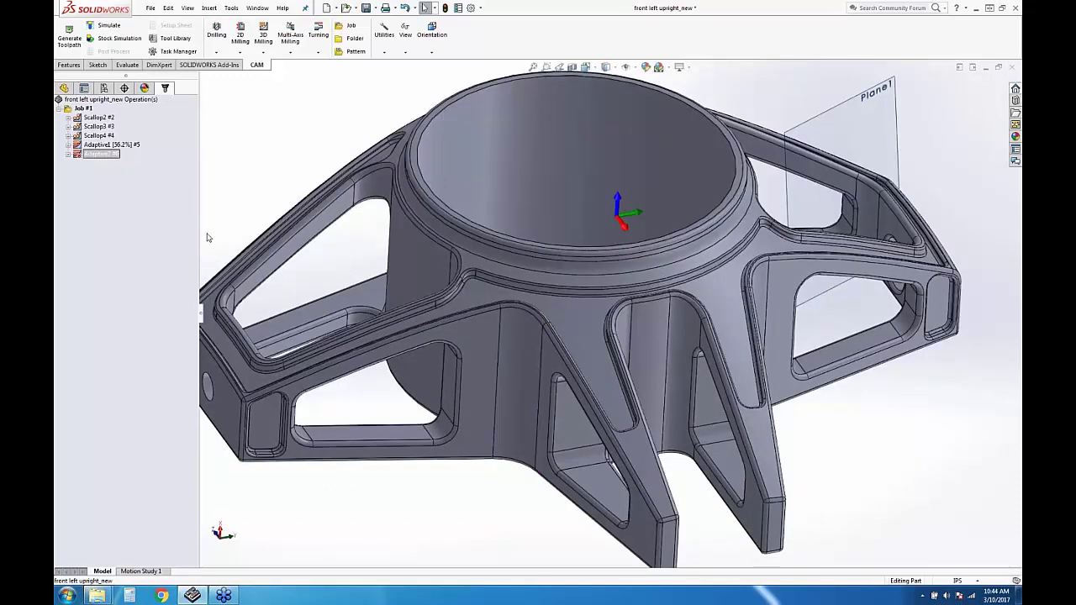
pyautogui.rightClick(101, 154)
pyautogui.click(164, 161)
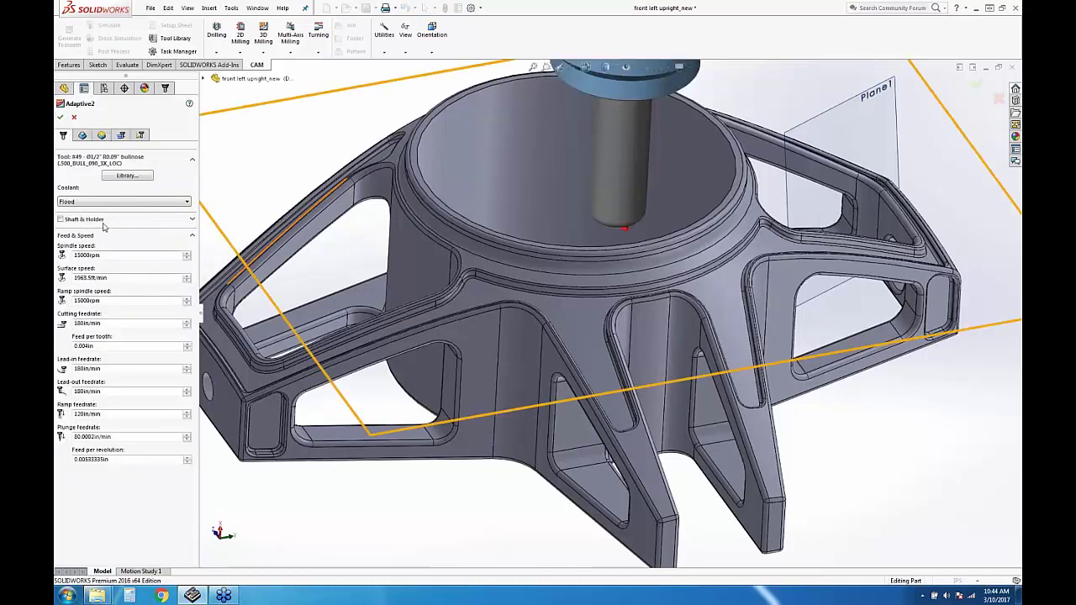
pyautogui.click(82, 135)
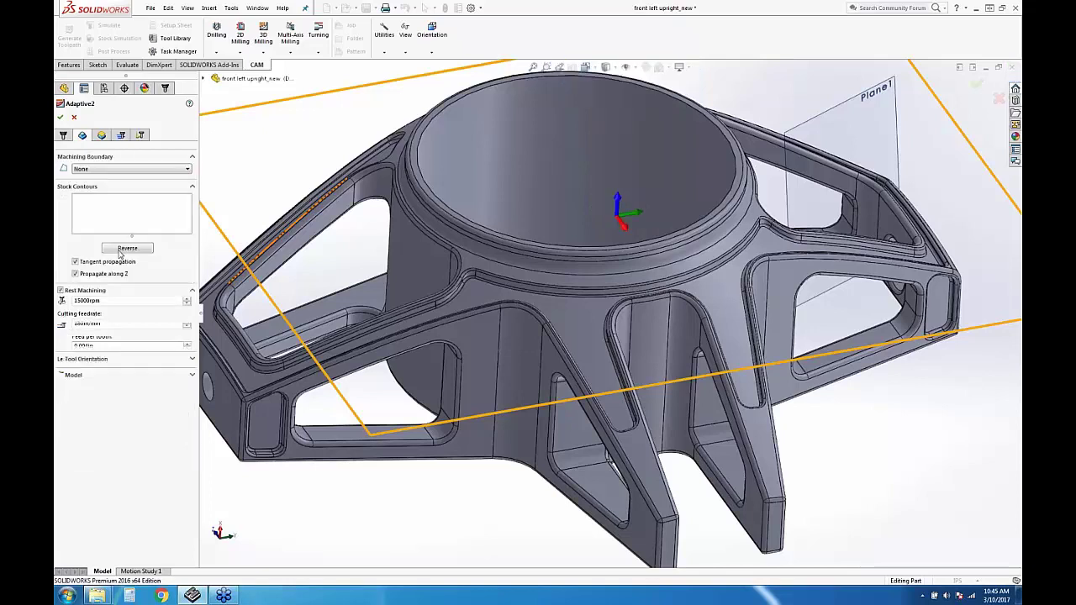
pyautogui.click(64, 136)
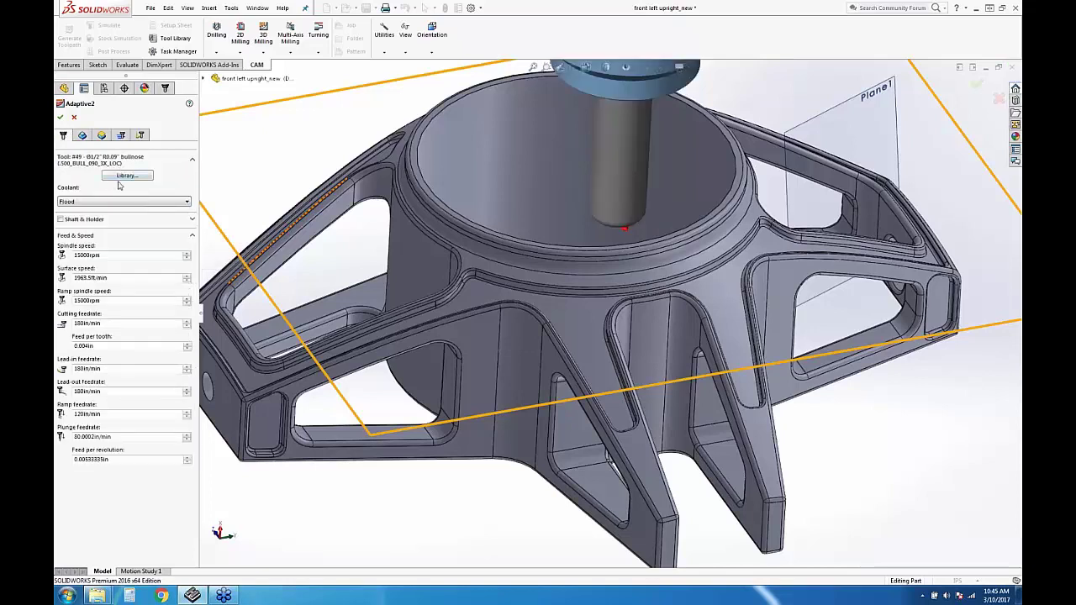
pyautogui.click(127, 175)
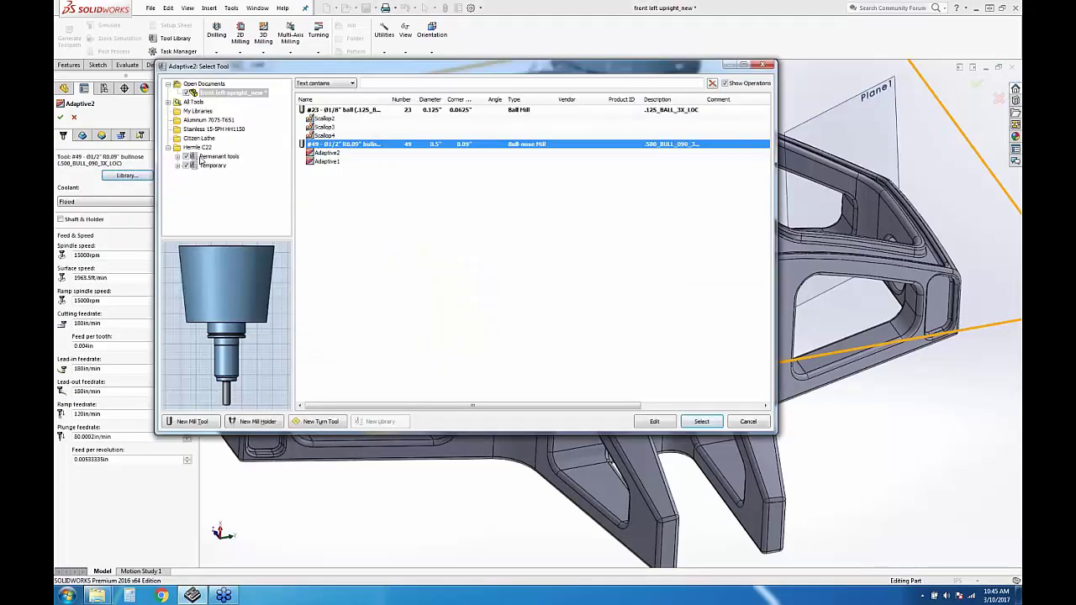
pyautogui.click(210, 157)
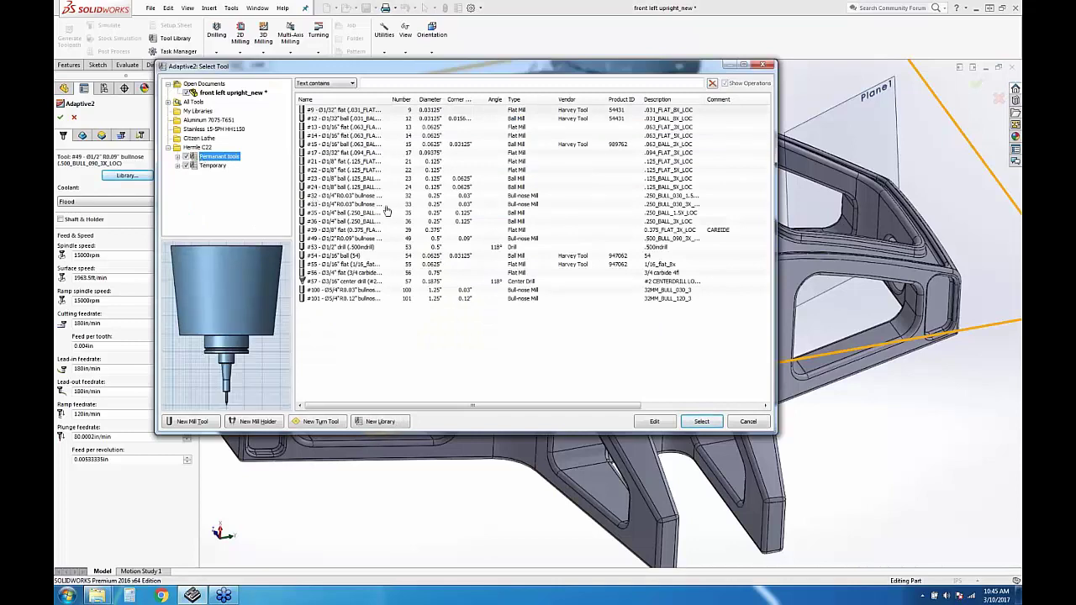
pyautogui.click(706, 423)
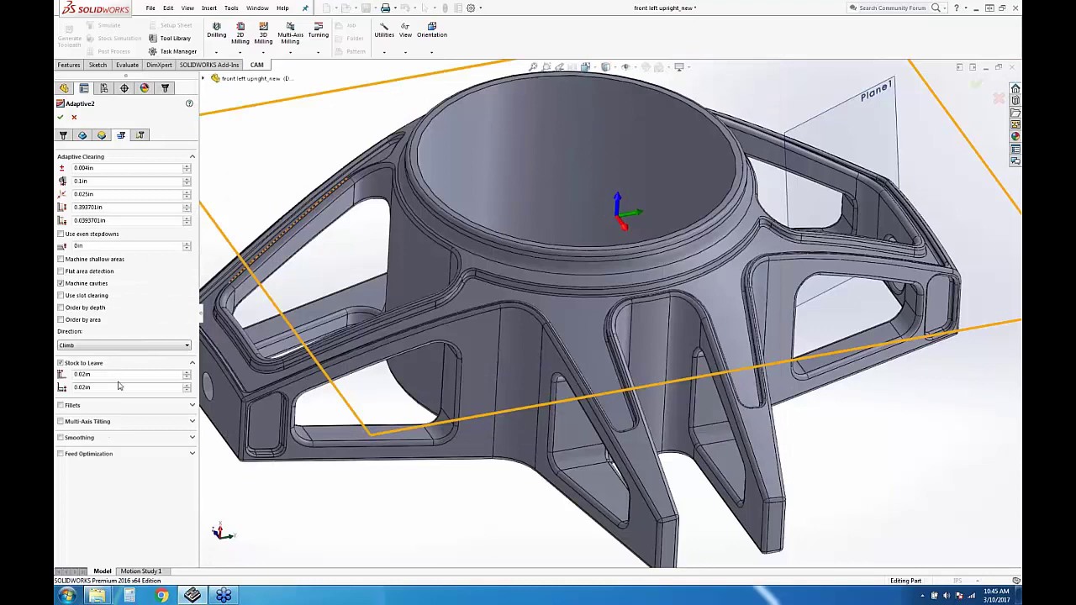
# Set Adaptive2's radial stock to leave to 0.01 in and its tolerance to 0.0005 in, and accept the operation
pyautogui.moveTo(117, 375); pyautogui.dragTo(73, 378)
pyautogui.write('.01')
pyautogui.moveTo(112, 169); pyautogui.dragTo(78, 169)
pyautogui.write('0.00')
pyautogui.write('05')
pyautogui.press('Return')
pyautogui.press('Return')
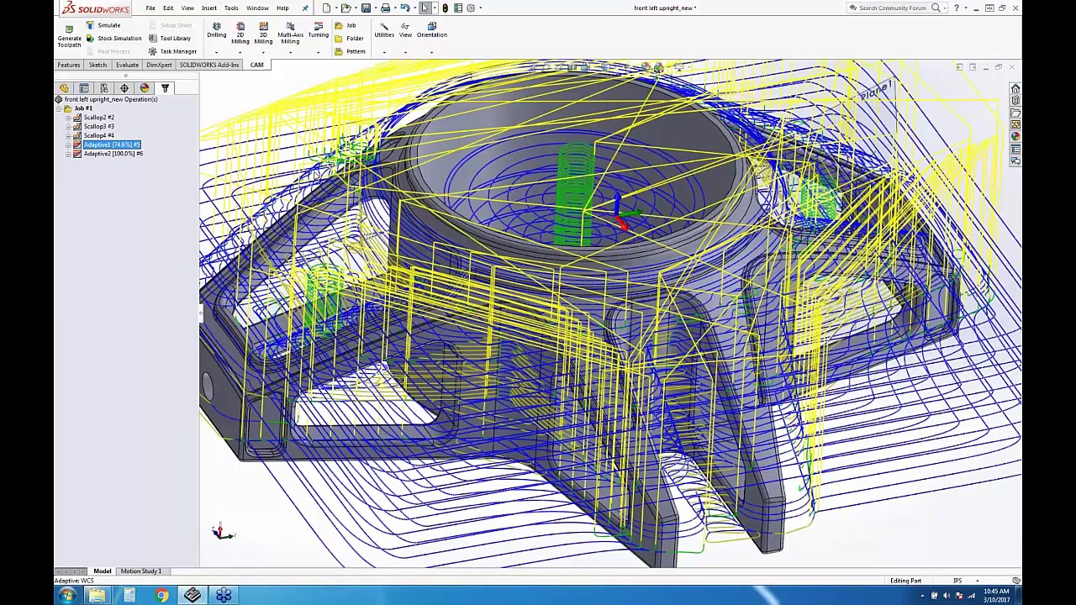
# Display Adaptive1's regenerated toolpath and examine its passes from above, in the end arm's pocket and at the rounded inside corner between the arms
pyautogui.moveTo(610, 314); pyautogui.dragTo(634, 269, button='middle')
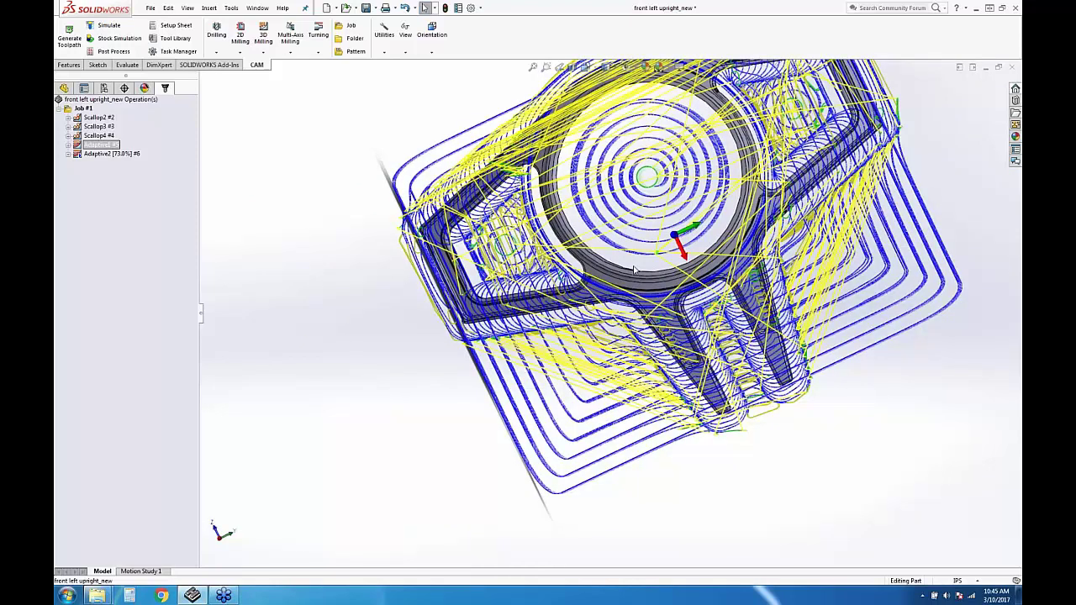
pyautogui.scroll(-5, 634, 269)
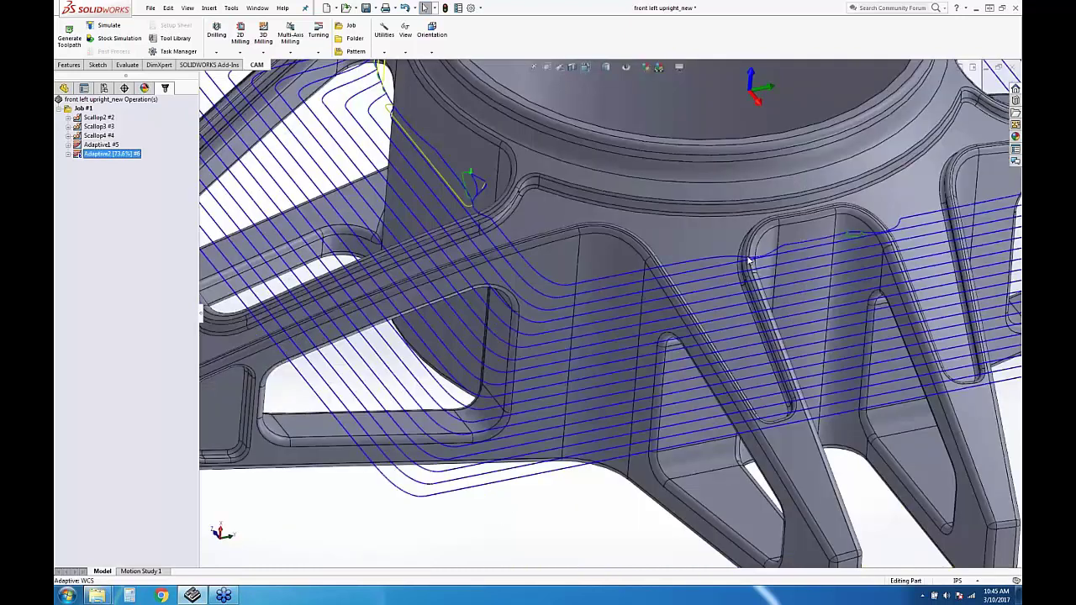
pyautogui.press('Up')
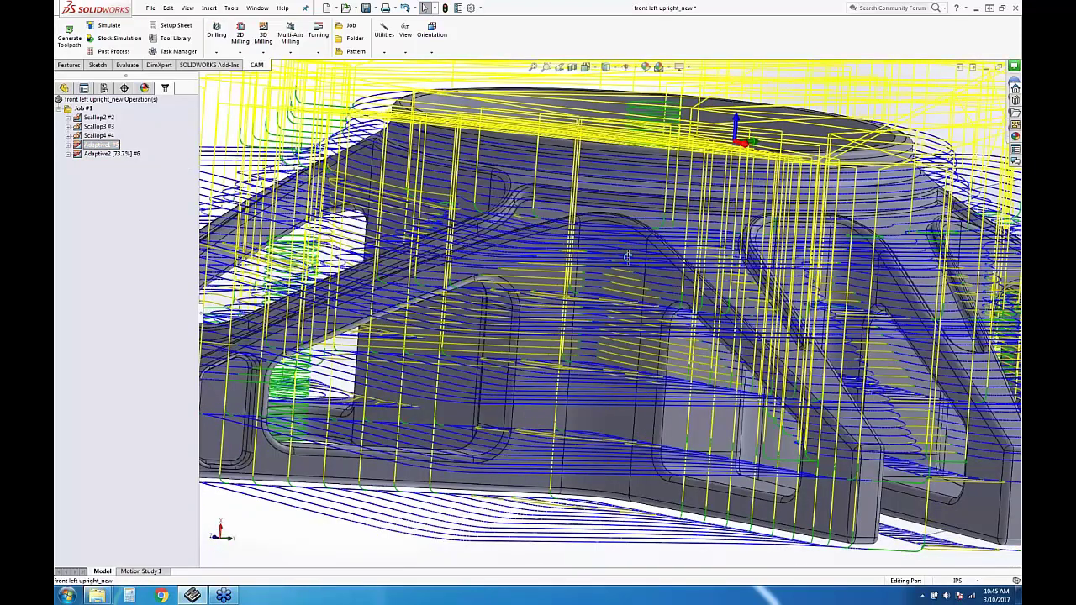
pyautogui.moveTo(627, 257); pyautogui.dragTo(620, 270, button='middle')
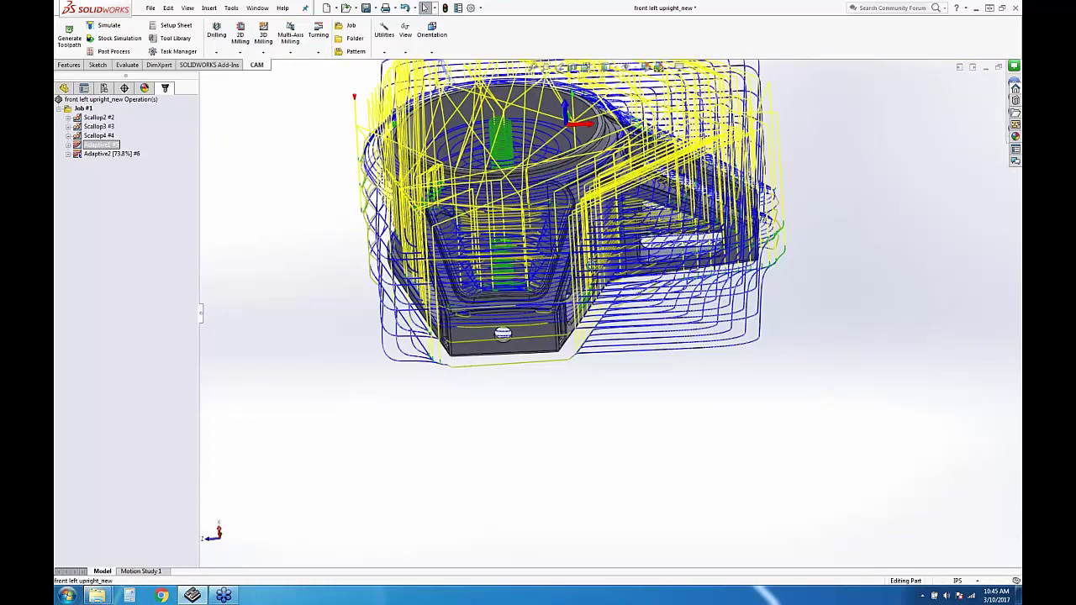
pyautogui.scroll(-5, 553, 245)
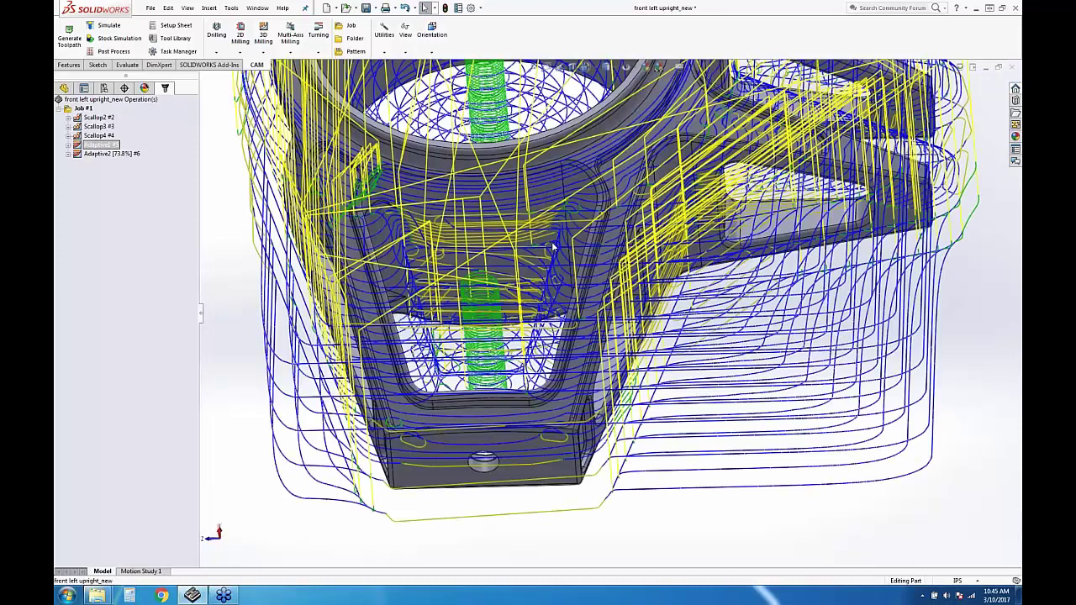
pyautogui.scroll(-3, 553, 245)
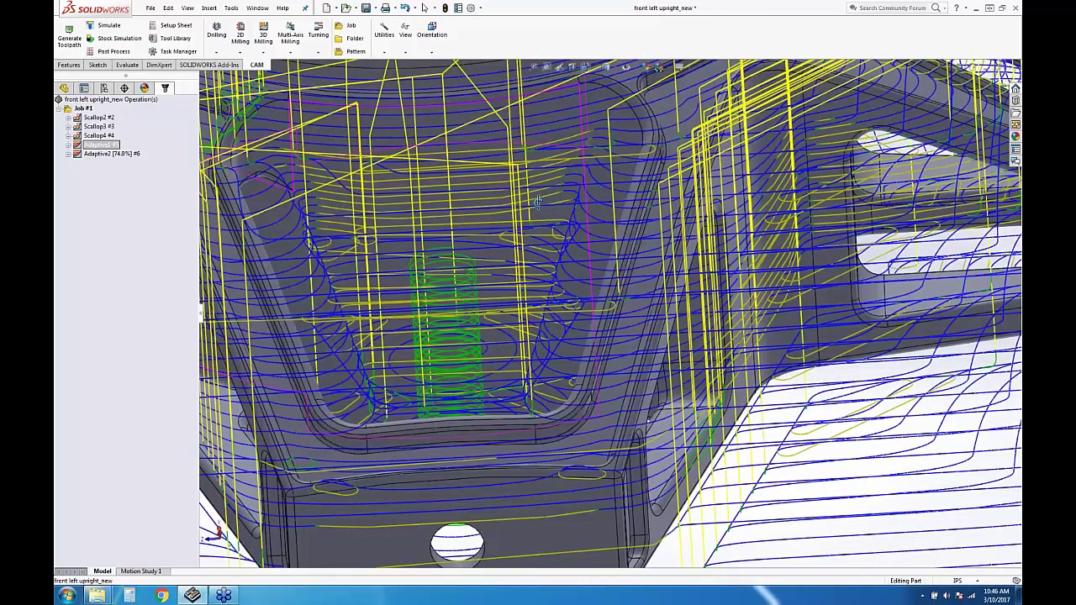
pyautogui.moveTo(538, 201); pyautogui.dragTo(672, 311, button='middle')
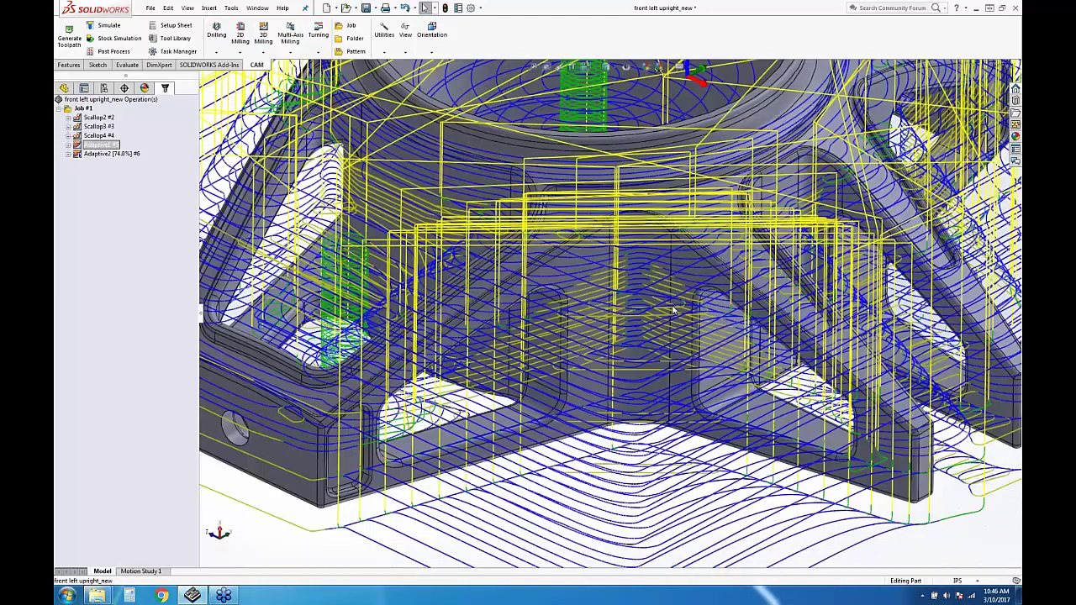
pyautogui.scroll(5, 672, 311)
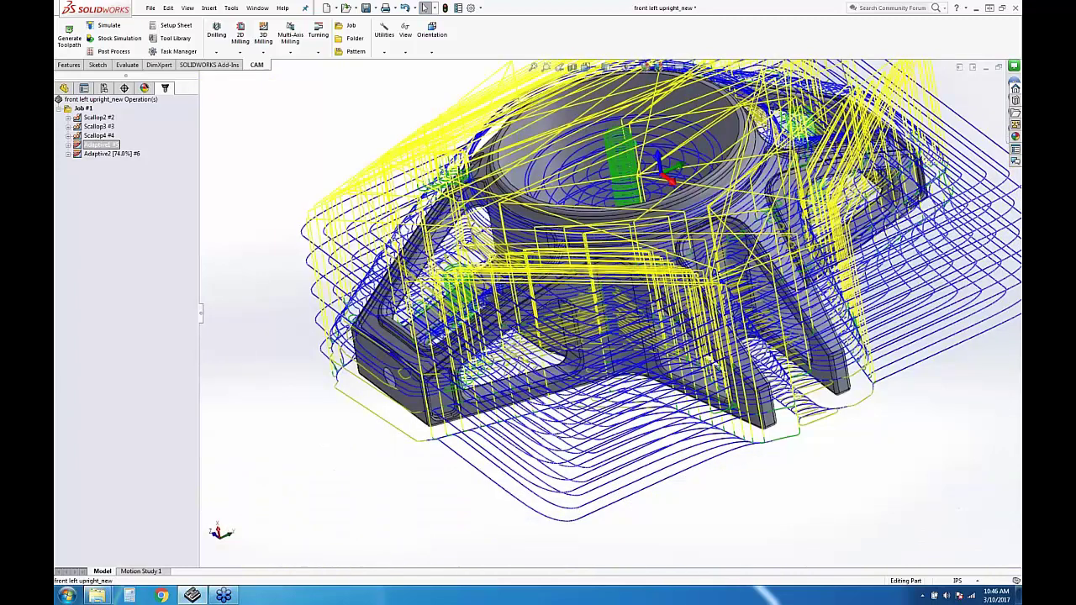
pyautogui.moveTo(672, 311); pyautogui.dragTo(672, 277, button='middle')
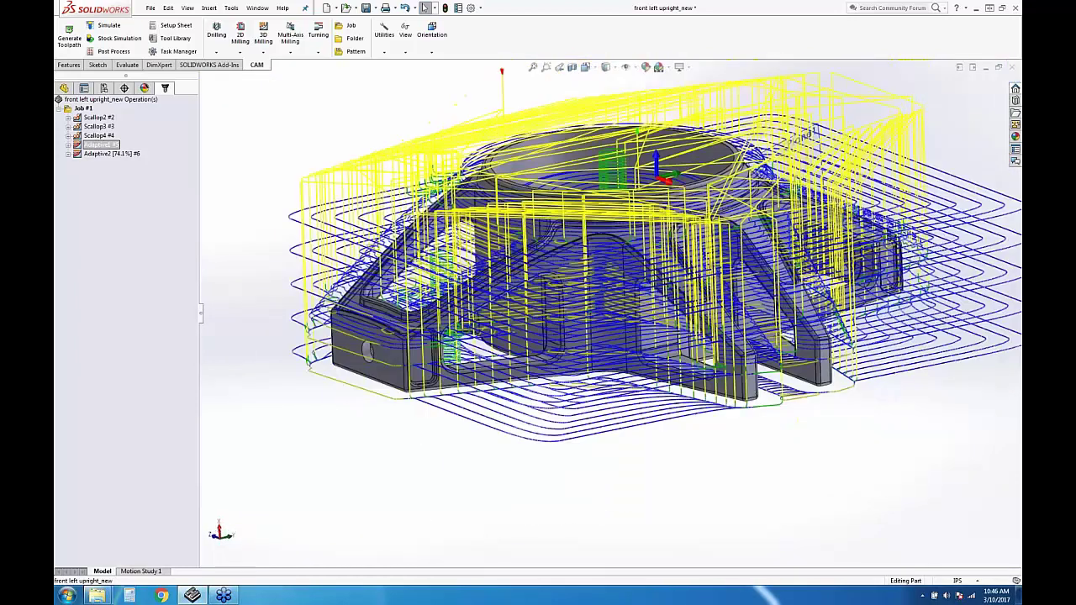
pyautogui.scroll(-3, 614, 252)
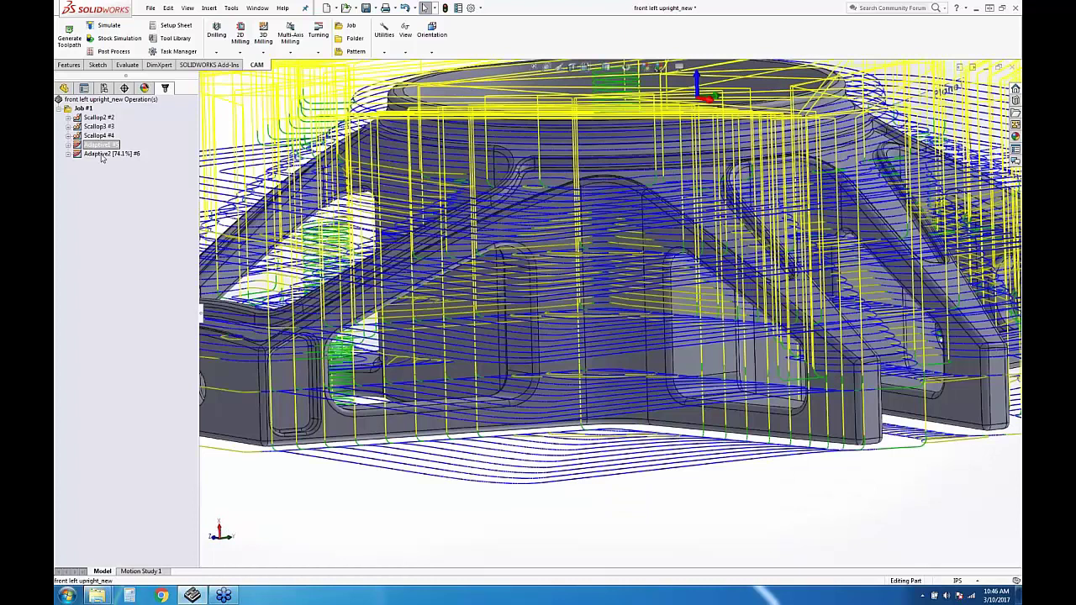
# Move the three Scallop operations below Adaptive2 so both Adaptive operations come first in Job #1
pyautogui.moveTo(702, 266)
pyautogui.mouseDown(button='middle')
pyautogui.moveTo(705, 282)
pyautogui.moveTo(685, 267)
pyautogui.mouseUp(button='middle')
pyautogui.click(111, 154)
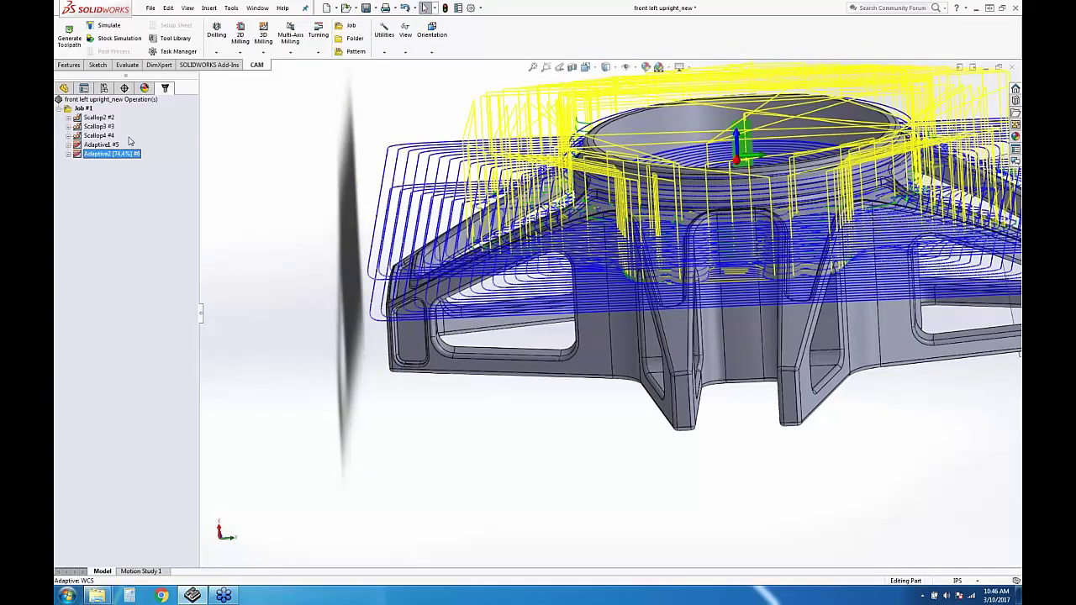
pyautogui.keyDown('shift'); pyautogui.click(126, 137); pyautogui.keyUp('shift')
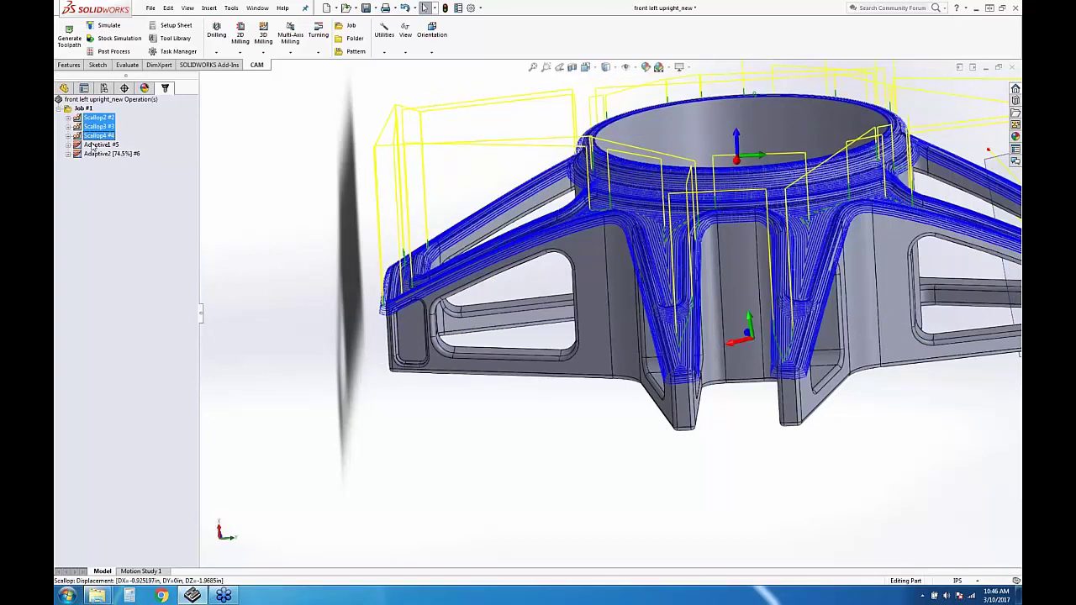
pyautogui.click(98, 196)
pyautogui.moveTo(99, 135)
pyautogui.mouseDown()
pyautogui.moveTo(105, 174)
pyautogui.moveTo(102, 131)
pyautogui.mouseUp()
# Edit Adaptive2, set its rest machining source to From Previous Operation(s), and accept the operation
pyautogui.rightClick(99, 126)
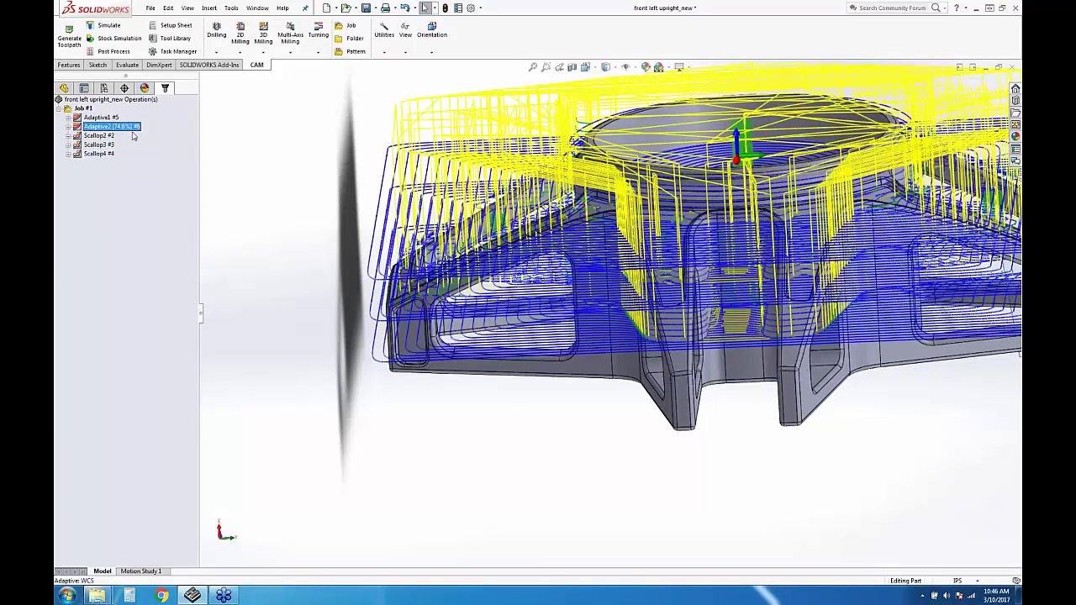
pyautogui.click(143, 148)
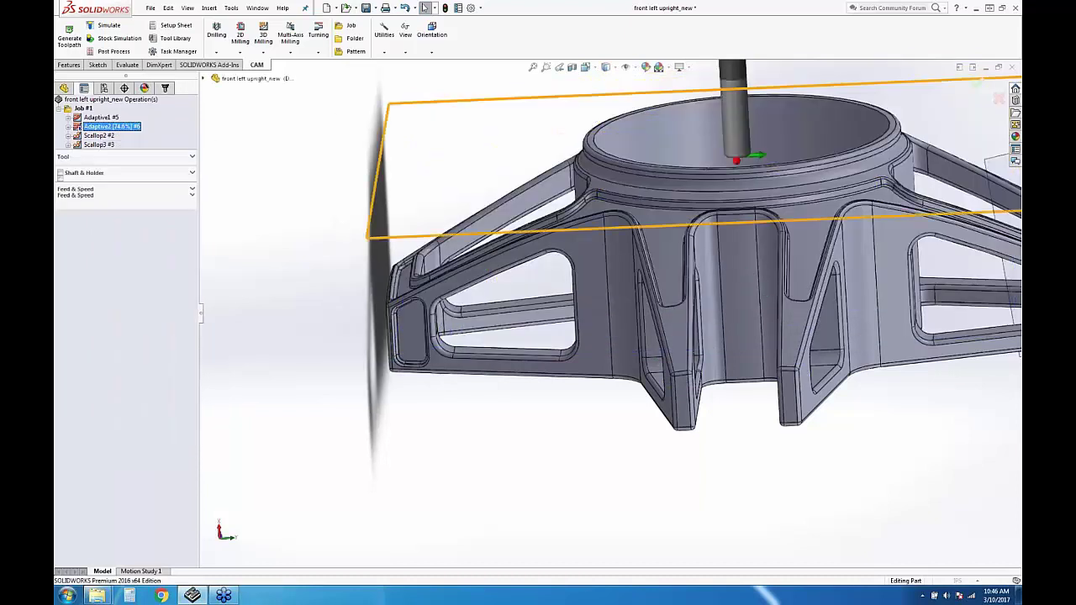
pyautogui.click(82, 135)
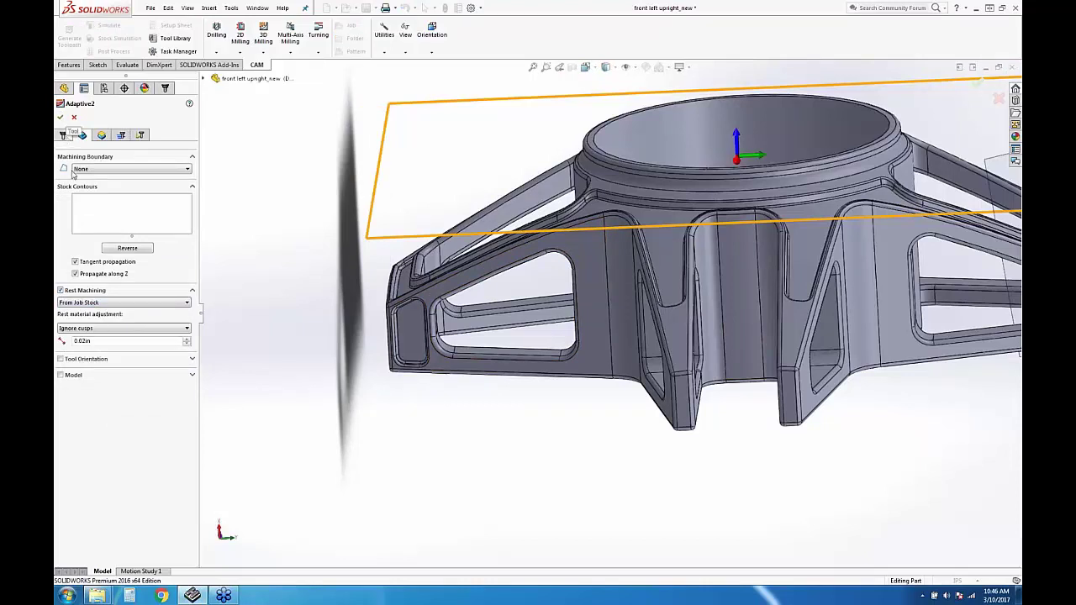
pyautogui.click(84, 305)
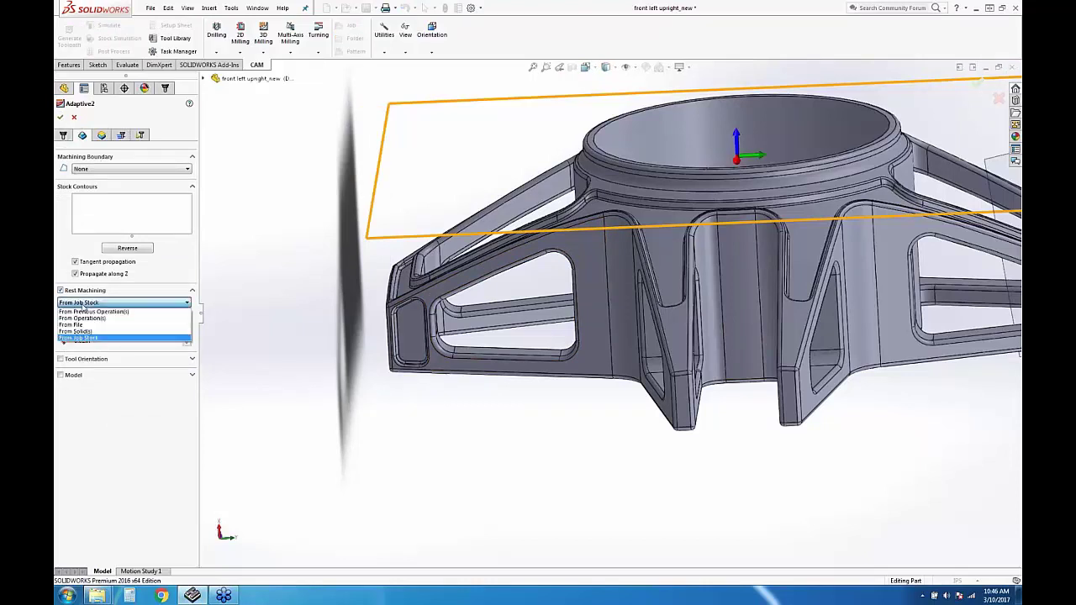
pyautogui.click(98, 313)
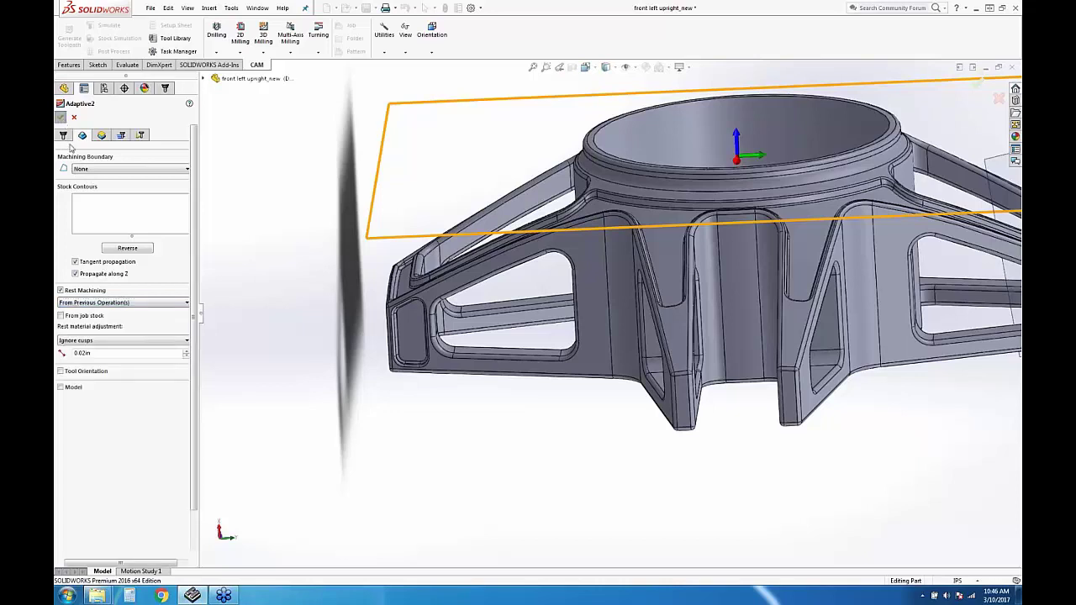
pyautogui.click(60, 117)
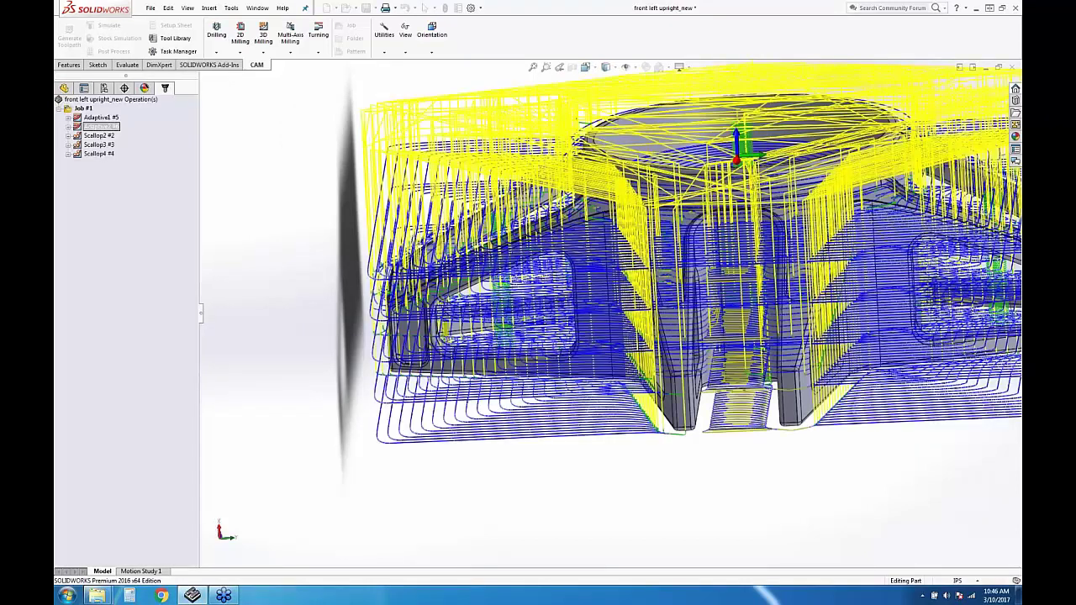
# Display Adaptive1's toolpath for comparison and regenerate Adaptive2's toolpath
pyautogui.click(101, 117)
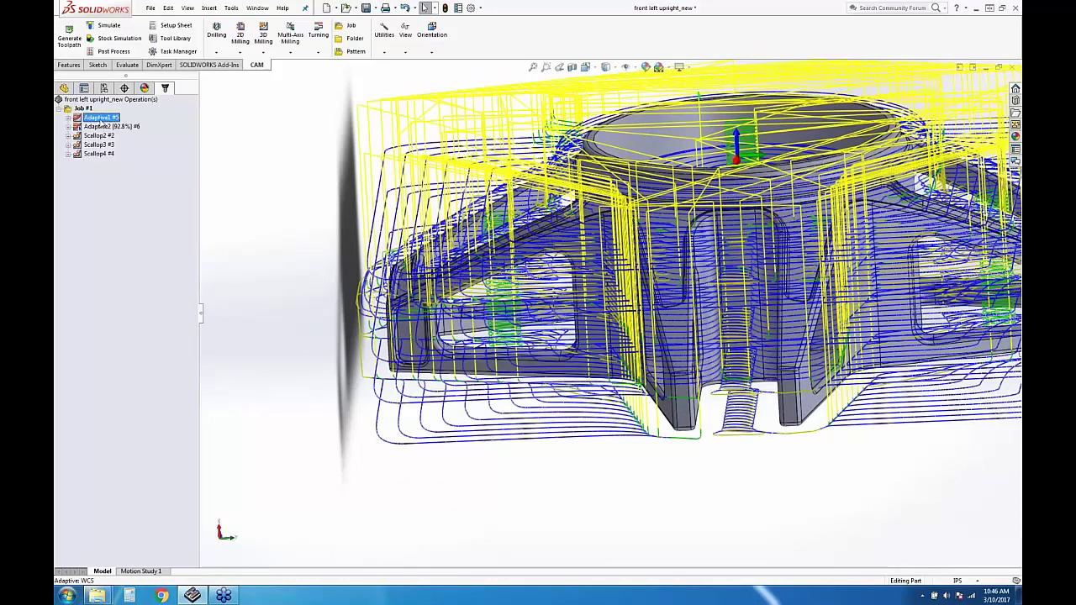
pyautogui.click(97, 127)
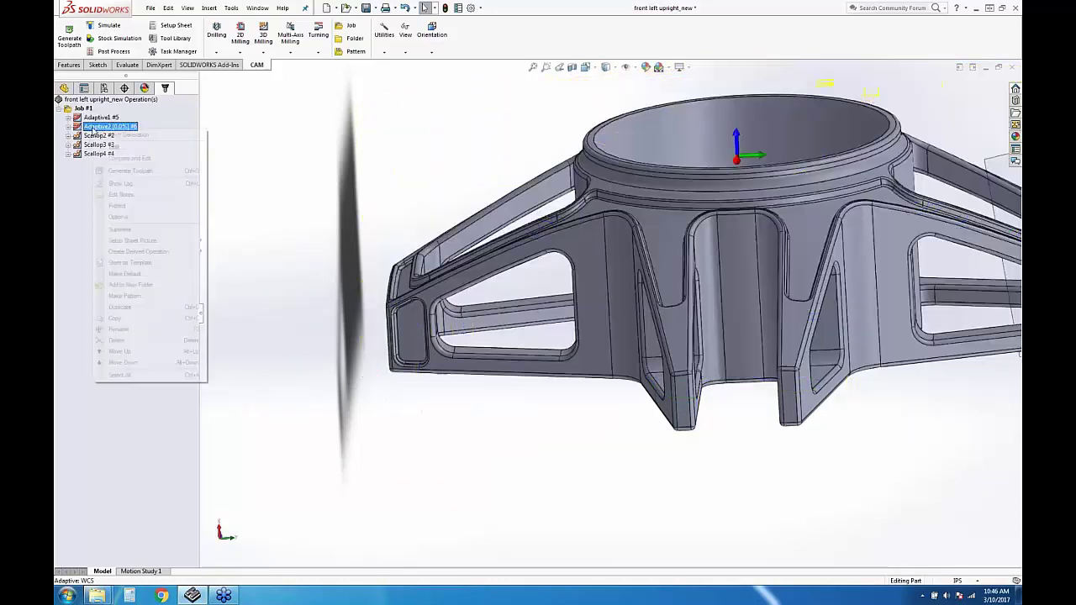
pyautogui.rightClick(77, 200)
pyautogui.click(118, 168)
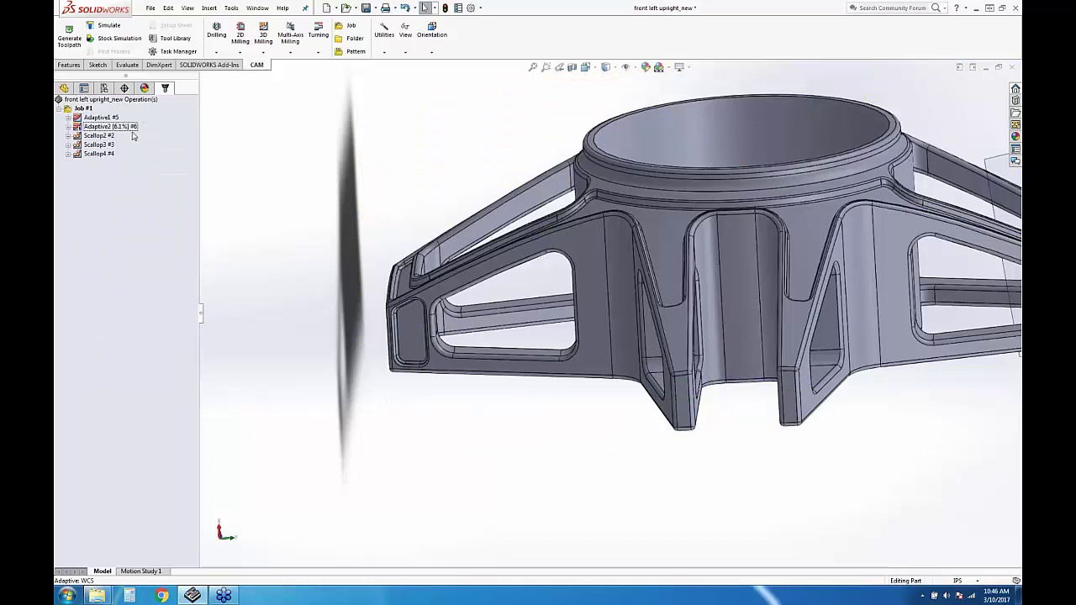
# Open the part's intermediate folder and examine the details of the operation6 and operation6_stock files
pyautogui.rightClick(93, 235)
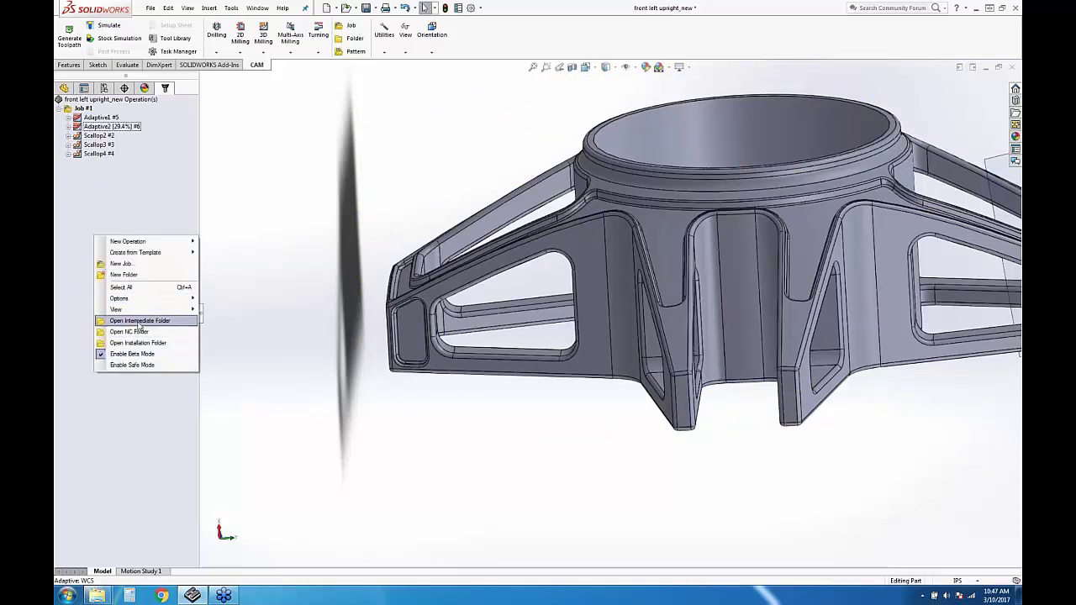
pyautogui.click(168, 321)
pyautogui.scroll(-2, 519, 380)
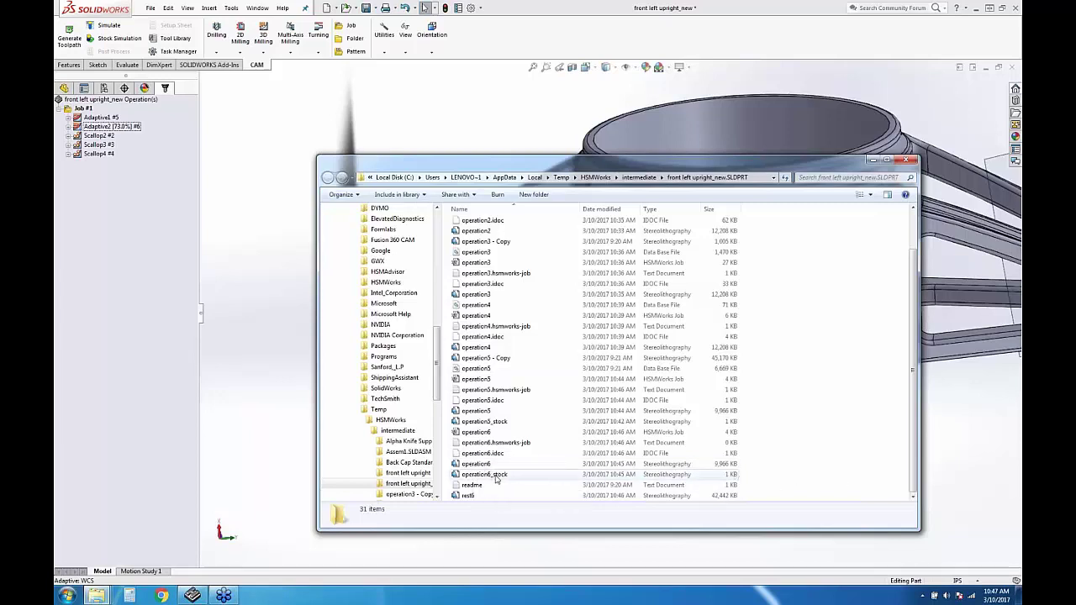
pyautogui.rightClick(822, 451)
pyautogui.click(848, 342)
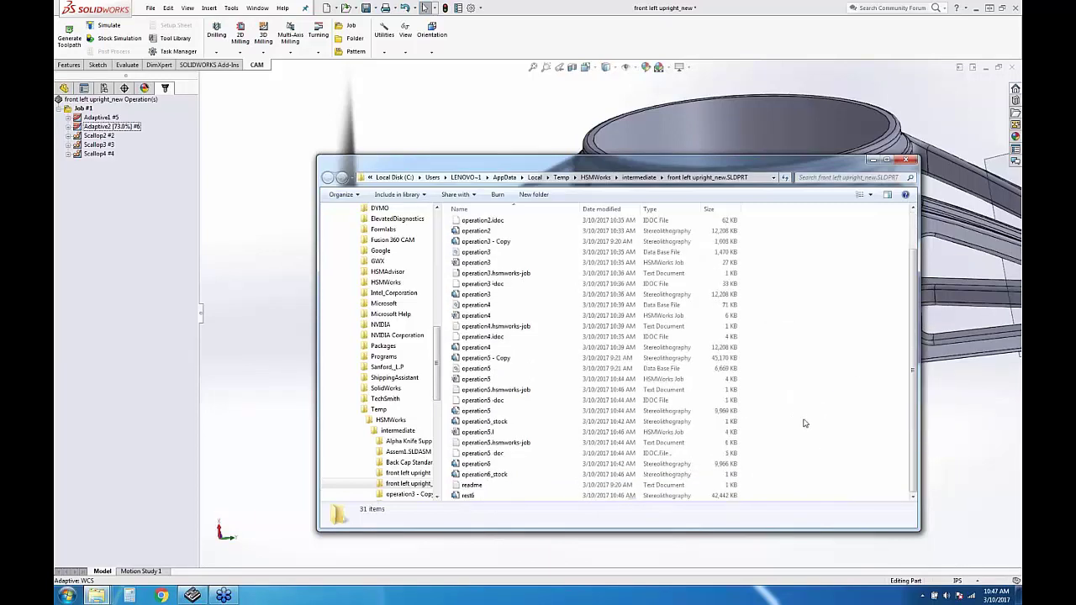
pyautogui.click(673, 474)
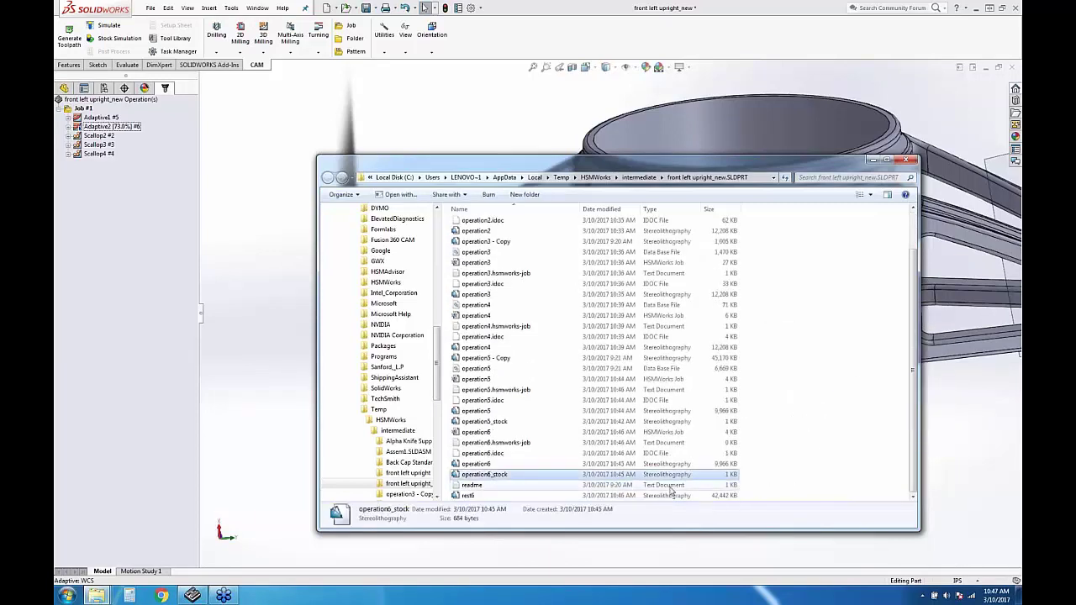
pyautogui.click(485, 464)
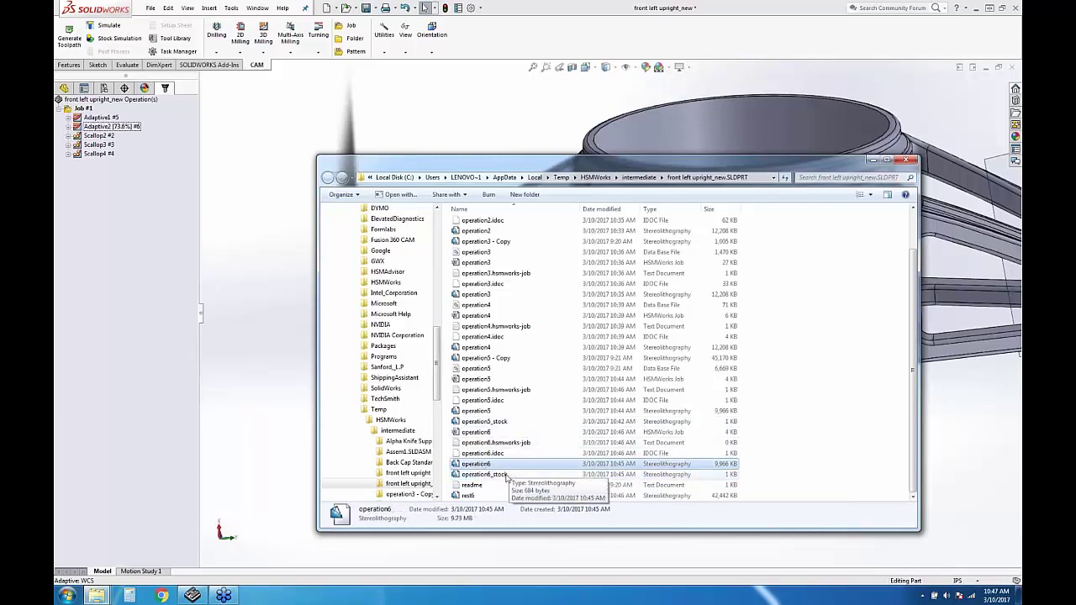
pyautogui.click(507, 476)
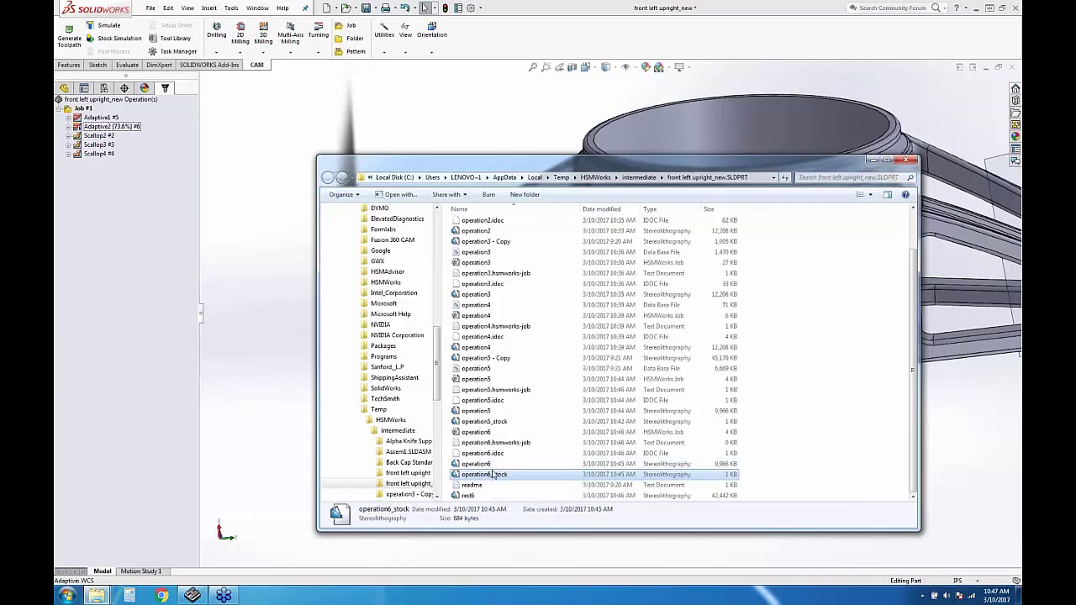
# Compare Adaptive1's toolpath with the passes generated so far for Adaptive2, checking the open folder windows as well
pyautogui.click(96, 118)
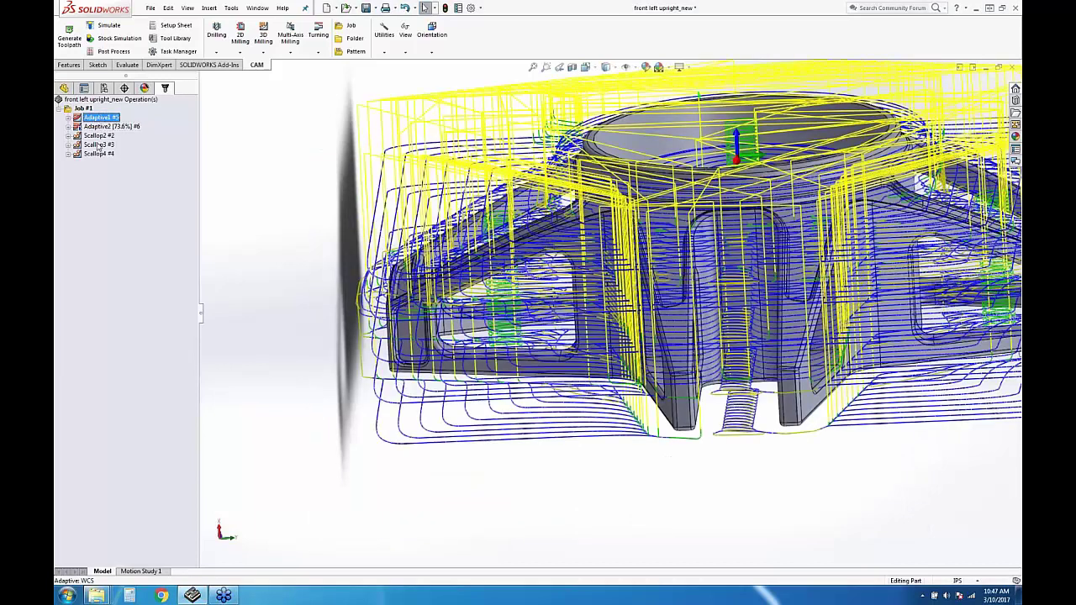
pyautogui.click(106, 127)
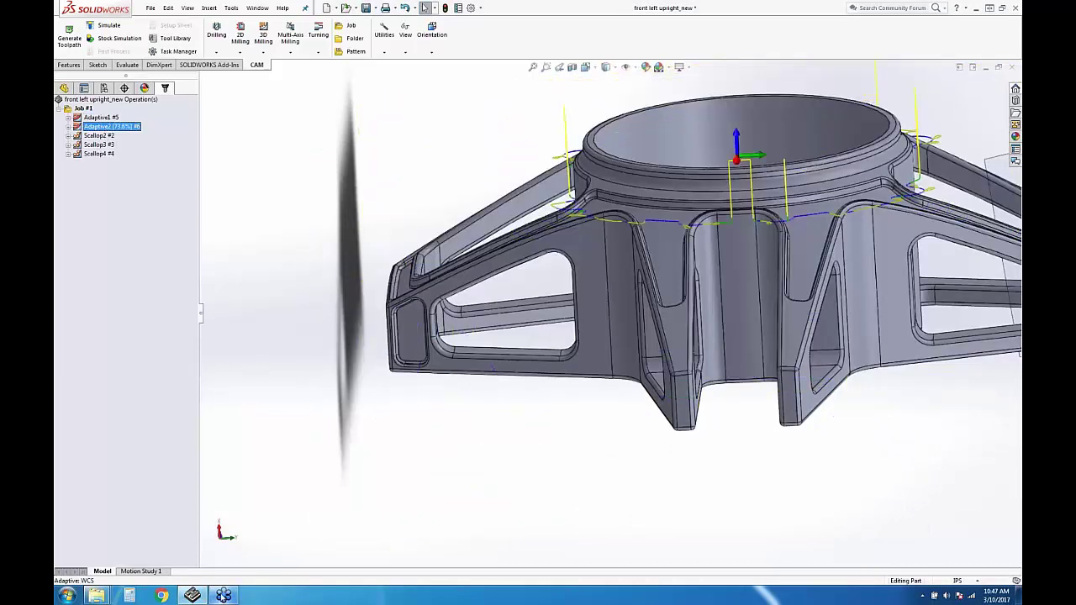
pyautogui.click(131, 596)
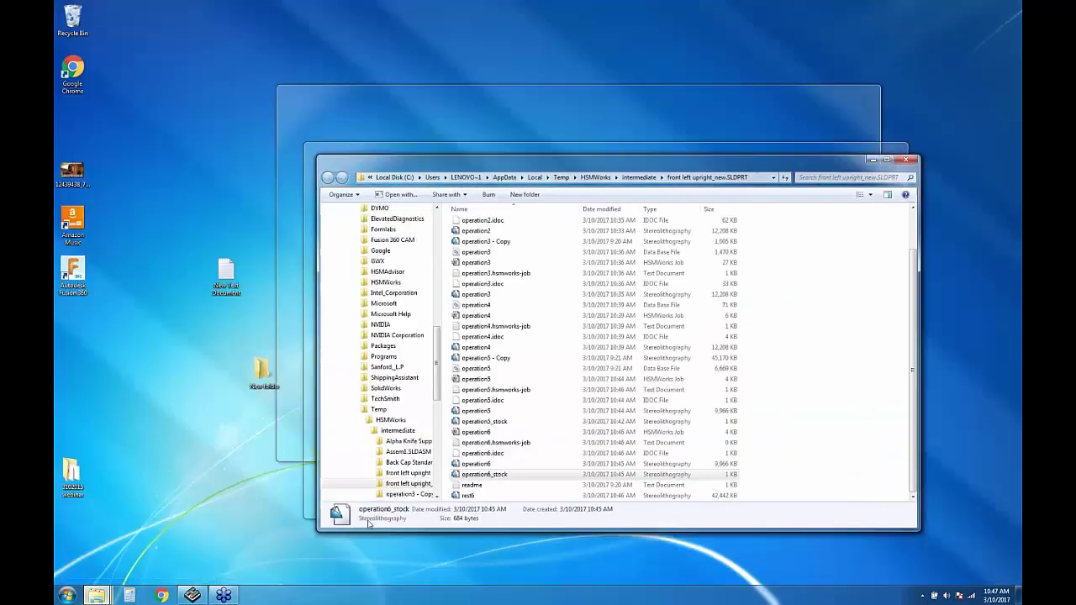
pyautogui.click(338, 538)
pyautogui.click(120, 181)
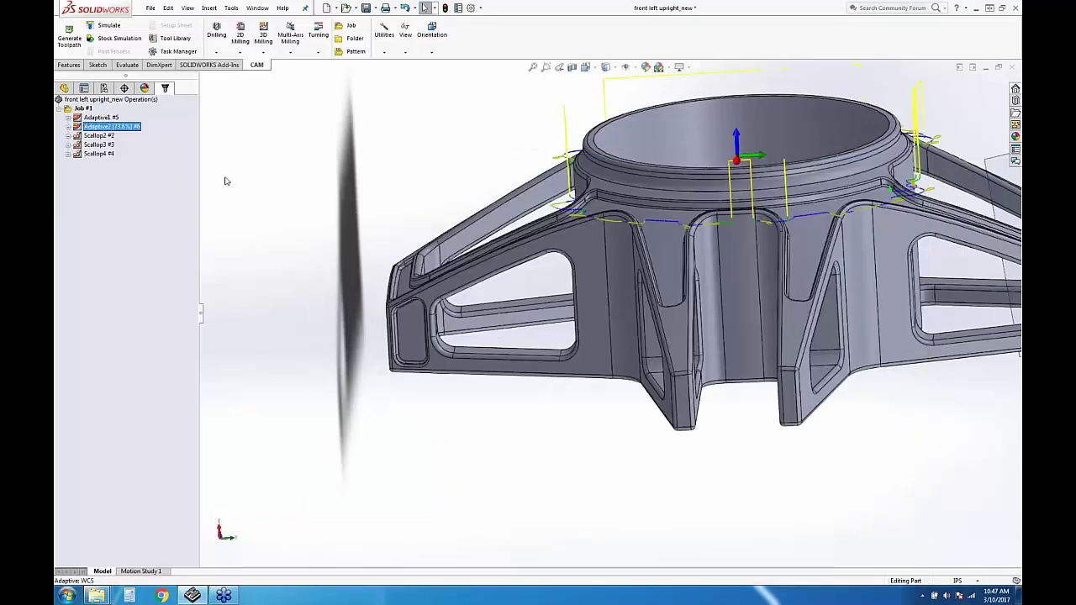
# Open Adaptive2 for editing, review its tolerance, stepdown and stock-to-leave settings, and close it without changes
pyautogui.moveTo(859, 238); pyautogui.dragTo(683, 265, button='middle')
pyautogui.rightClick(105, 126)
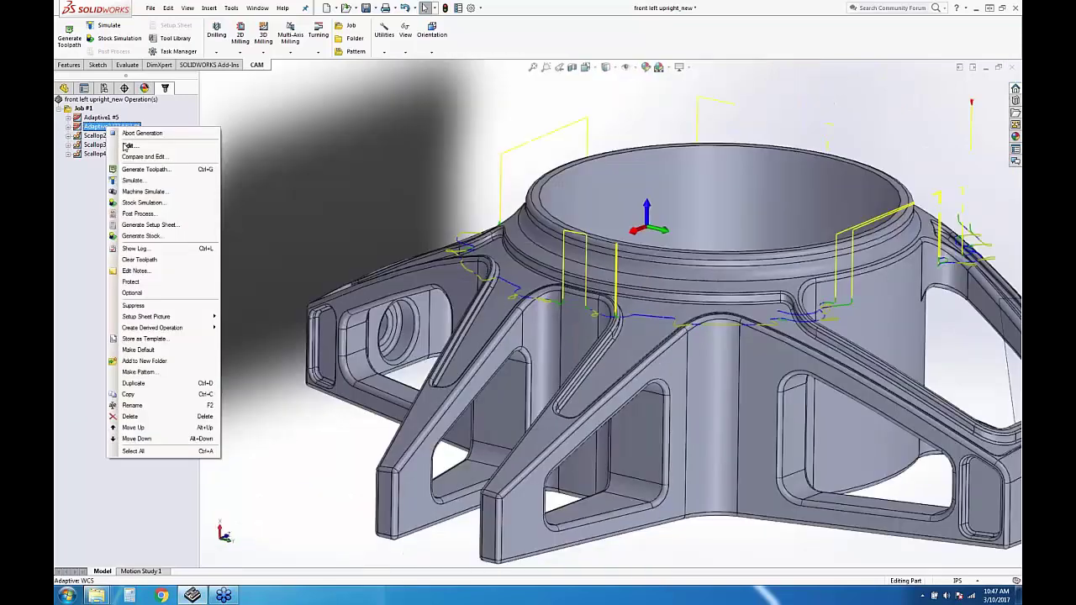
pyautogui.click(144, 180)
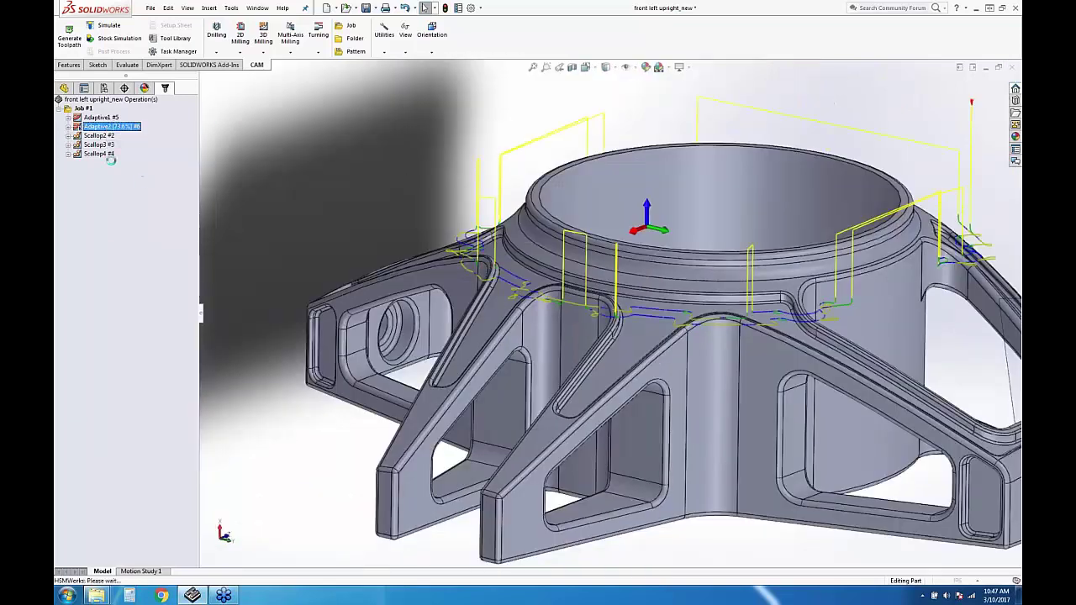
pyautogui.click(121, 135)
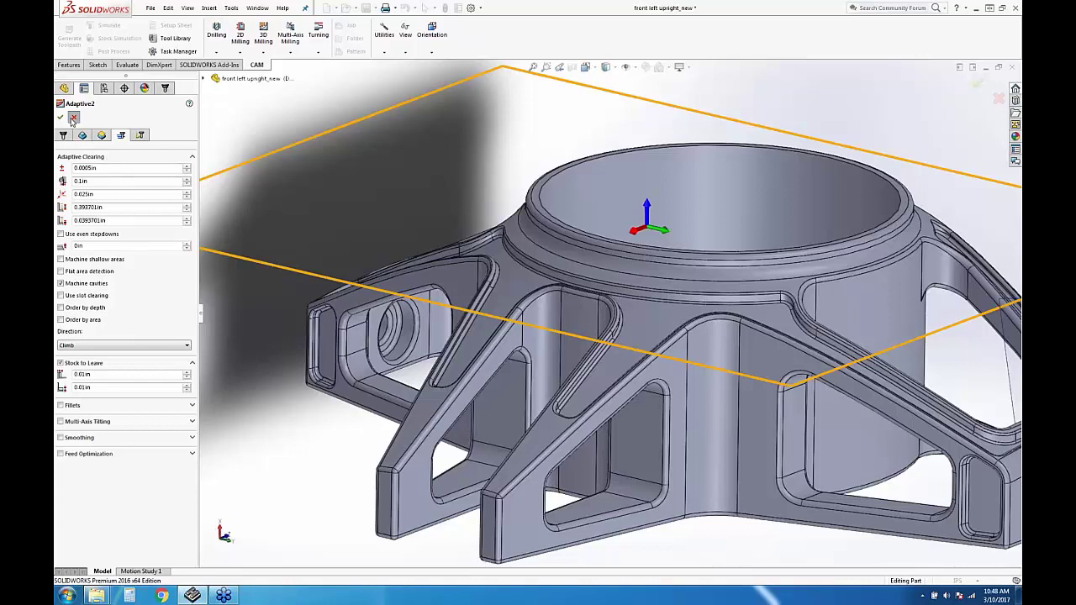
pyautogui.press('Return')
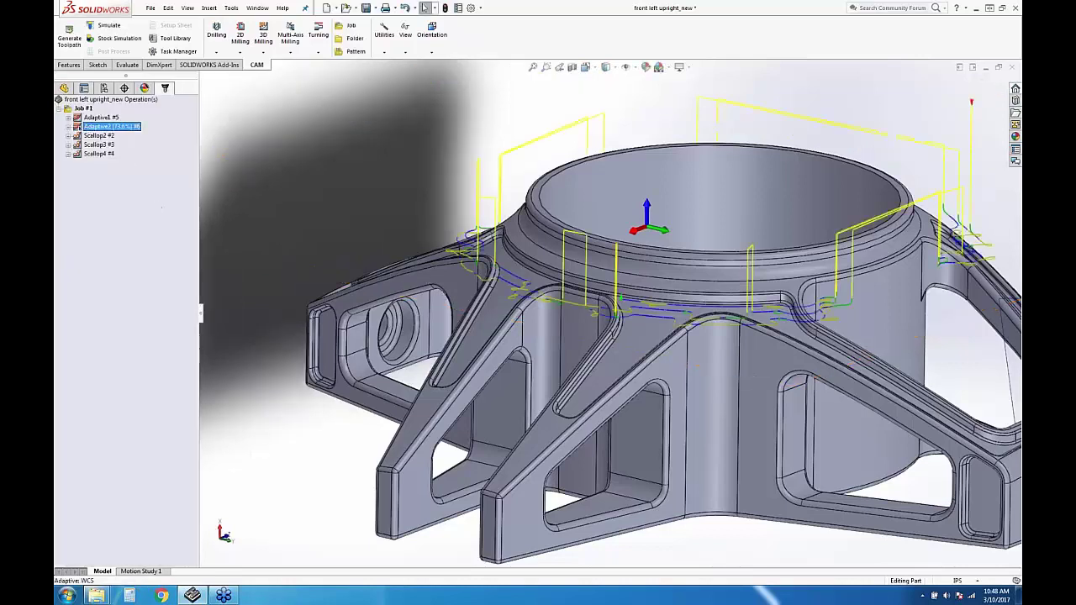
# Display Adaptive2's partial toolpath and examine its passes around the ring and the tops of the arms
pyautogui.scroll(3, 470, 296)
pyautogui.moveTo(471, 296); pyautogui.dragTo(571, 395, button='middle')
pyautogui.scroll(-2, 471, 296)
pyautogui.rightClick(84, 126)
pyautogui.click(58, 213)
pyautogui.click(104, 119)
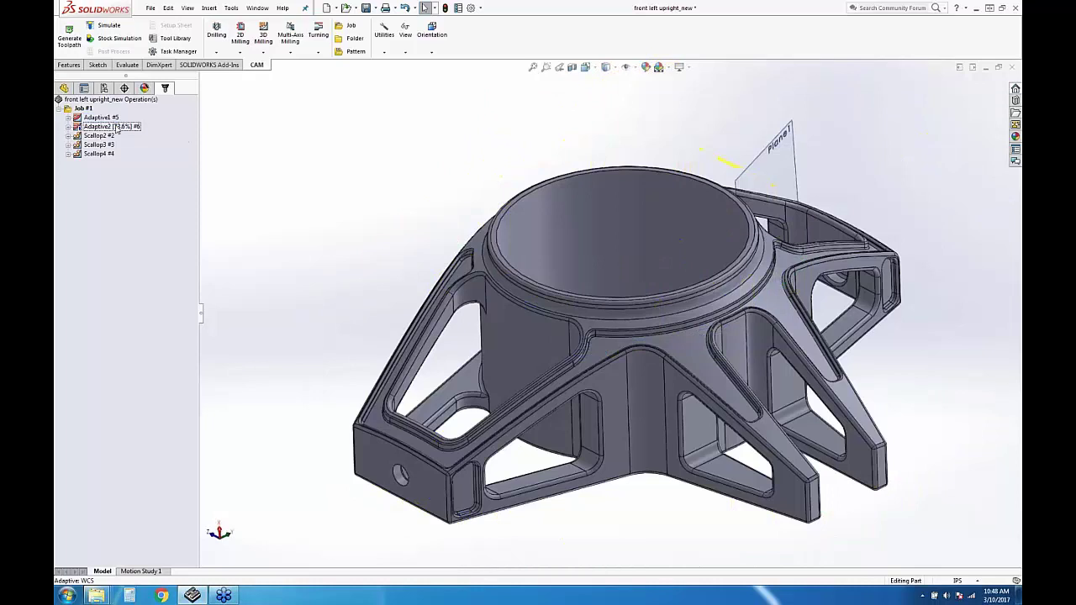
pyautogui.click(118, 127)
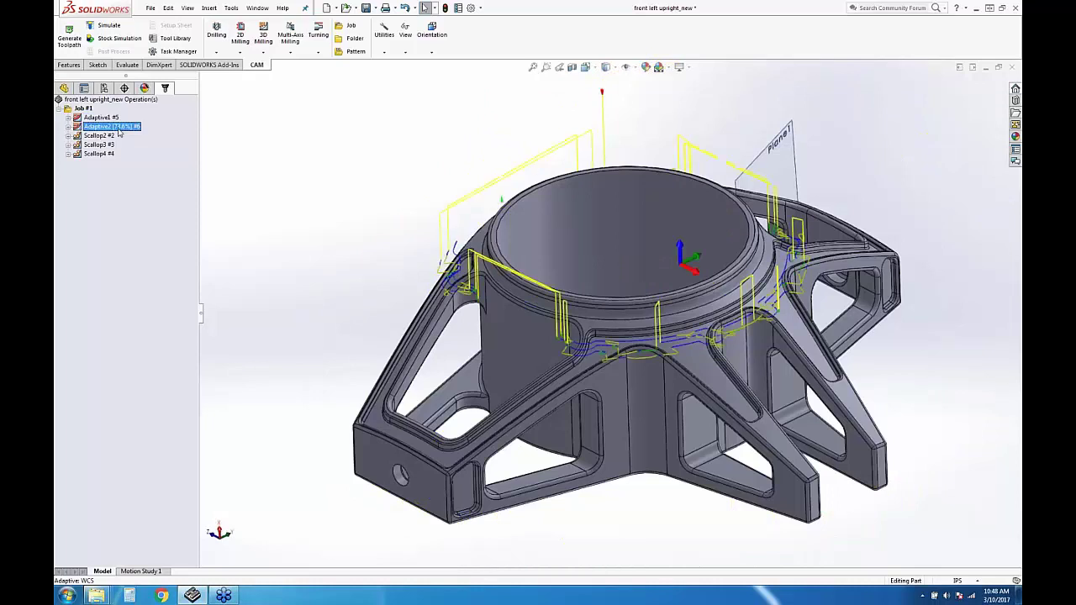
# Return to the intermediate folder, check the operation6_stock file again, and go back to the part
pyautogui.click(223, 595)
pyautogui.moveTo(97, 595)
pyautogui.click(338, 538)
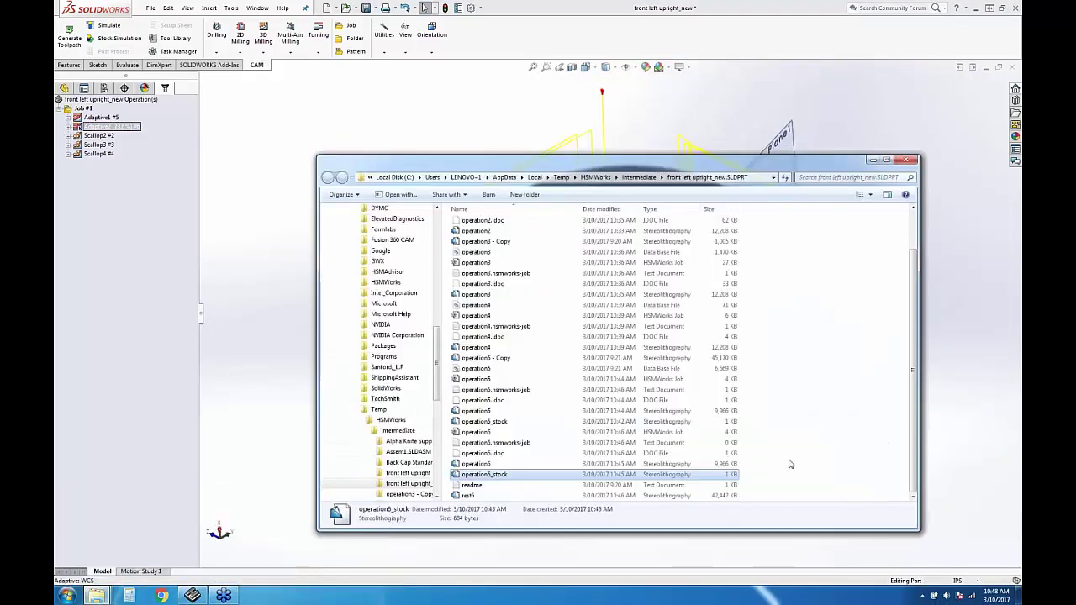
pyautogui.rightClick(679, 475)
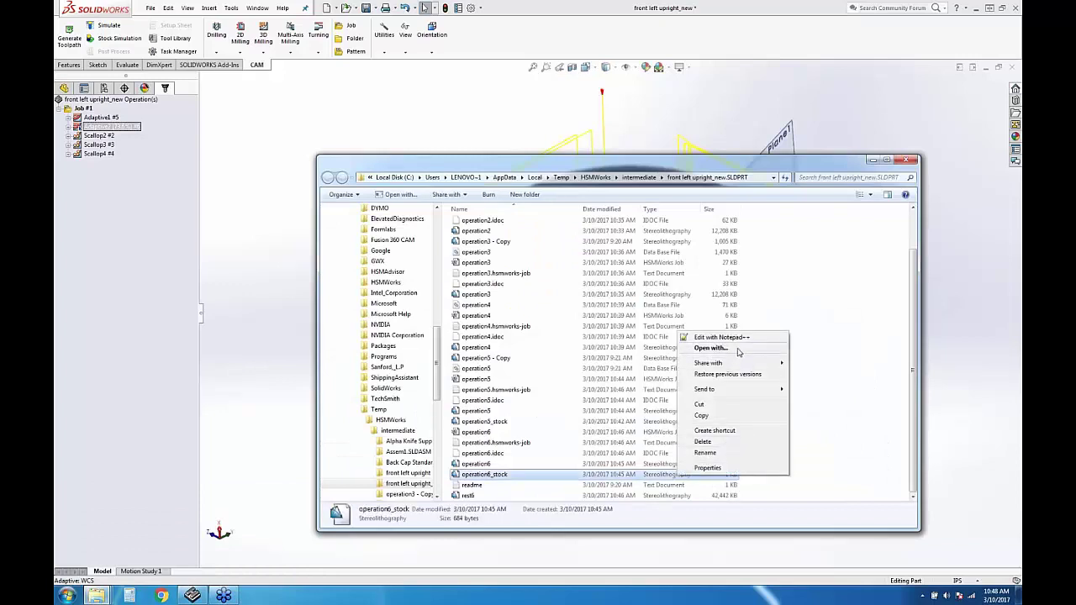
pyautogui.click(603, 449)
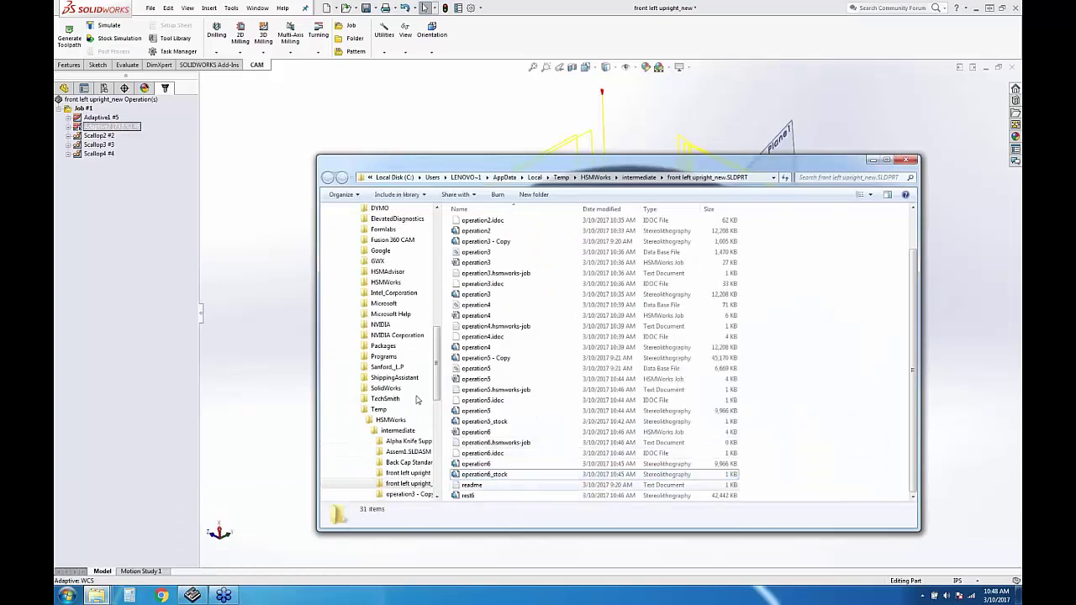
pyautogui.click(488, 475)
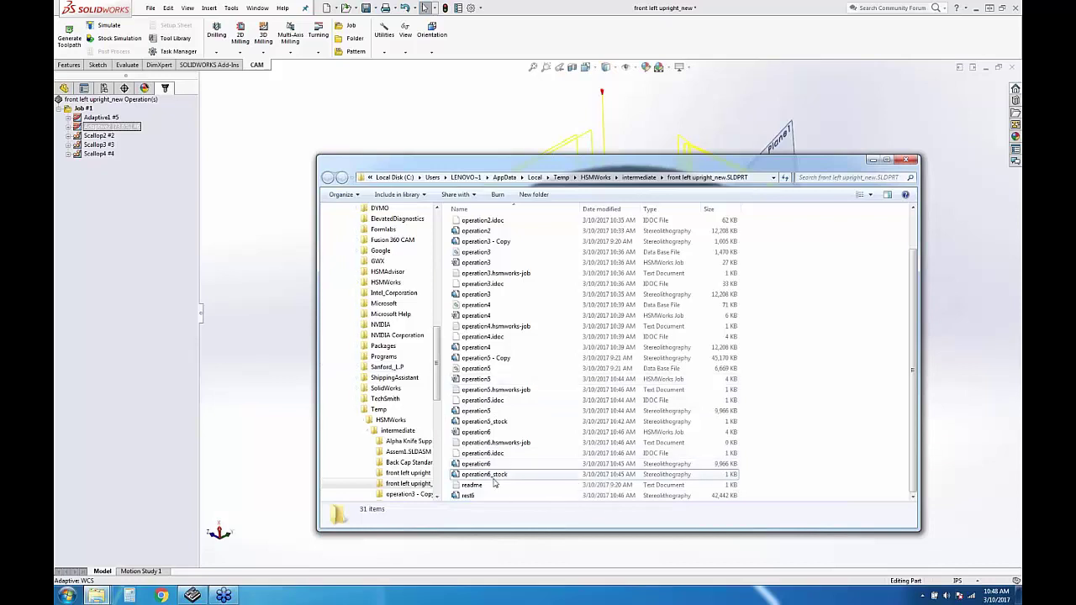
pyautogui.click(156, 213)
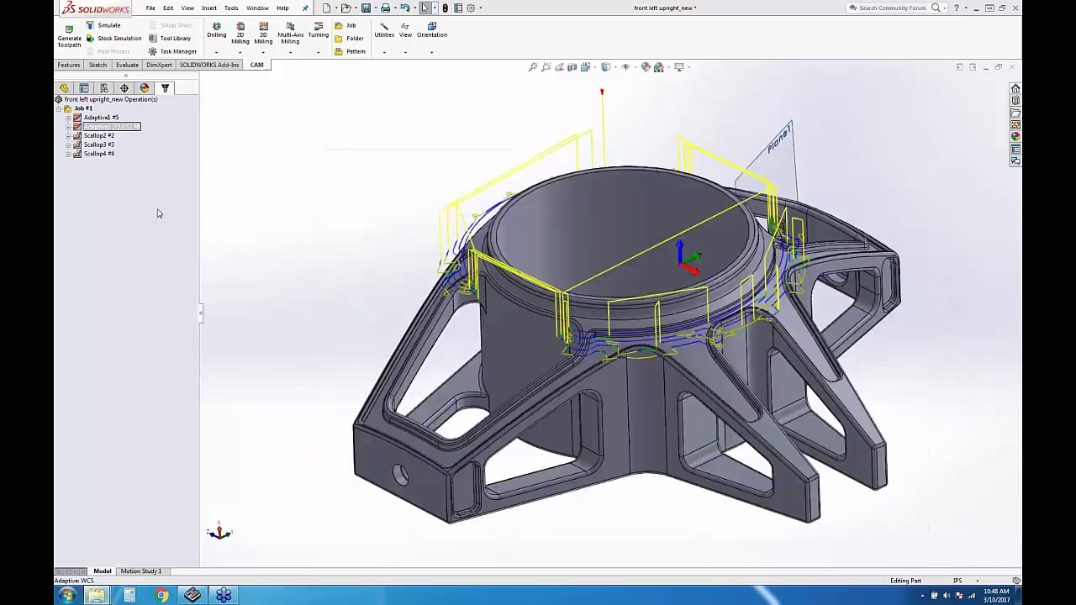
pyautogui.scroll(3, 865, 309)
pyautogui.scroll(-3, 870, 305)
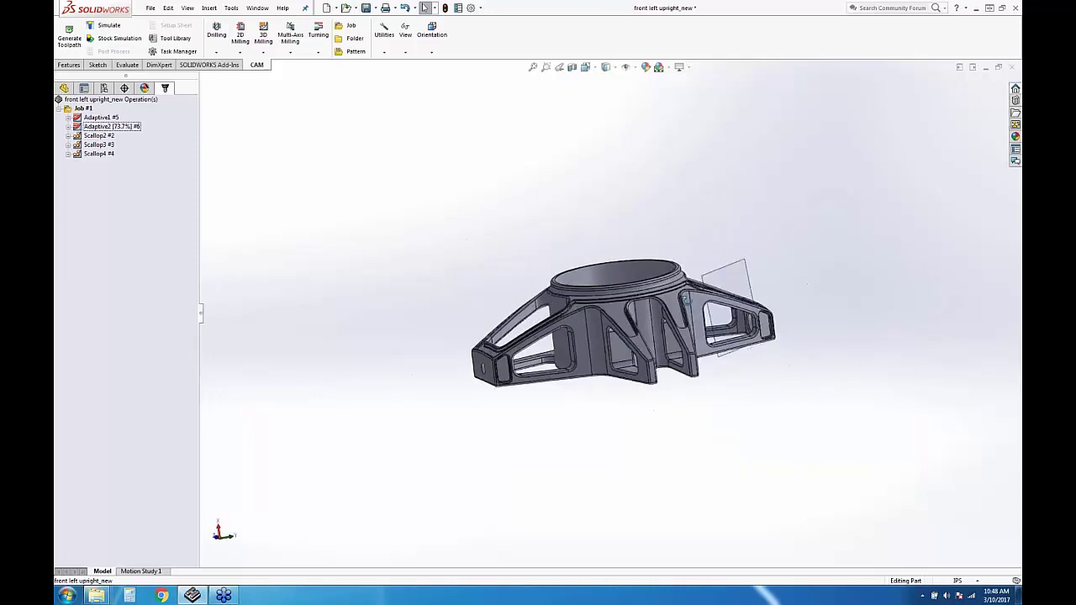
pyautogui.moveTo(678, 277); pyautogui.dragTo(496, 315, button='middle')
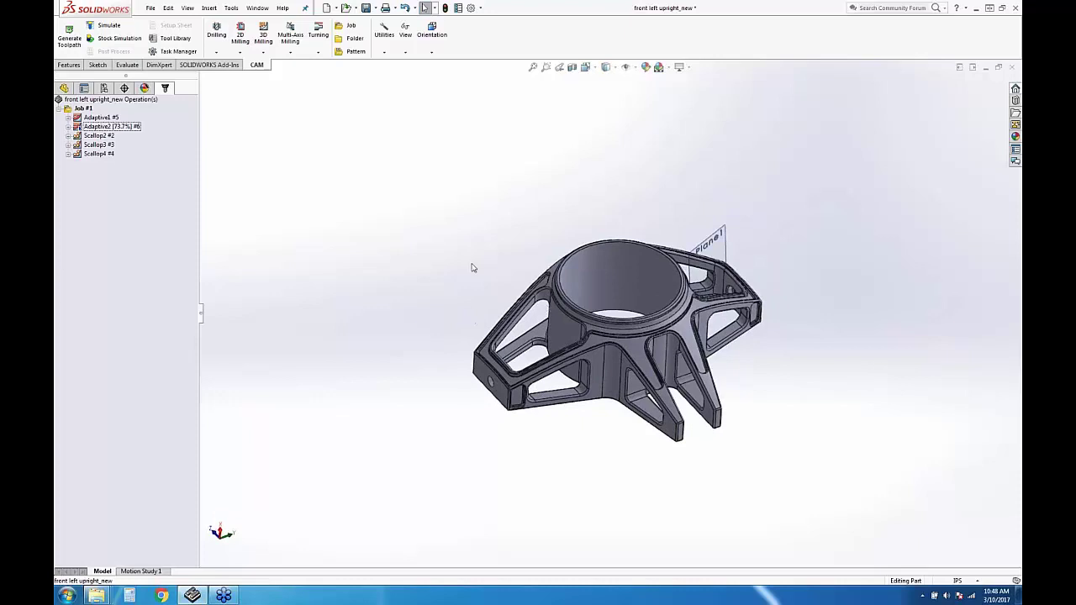
pyautogui.moveTo(544, 280); pyautogui.dragTo(305, 266, button='middle')
pyautogui.moveTo(610, 277); pyautogui.dragTo(420, 239, button='middle')
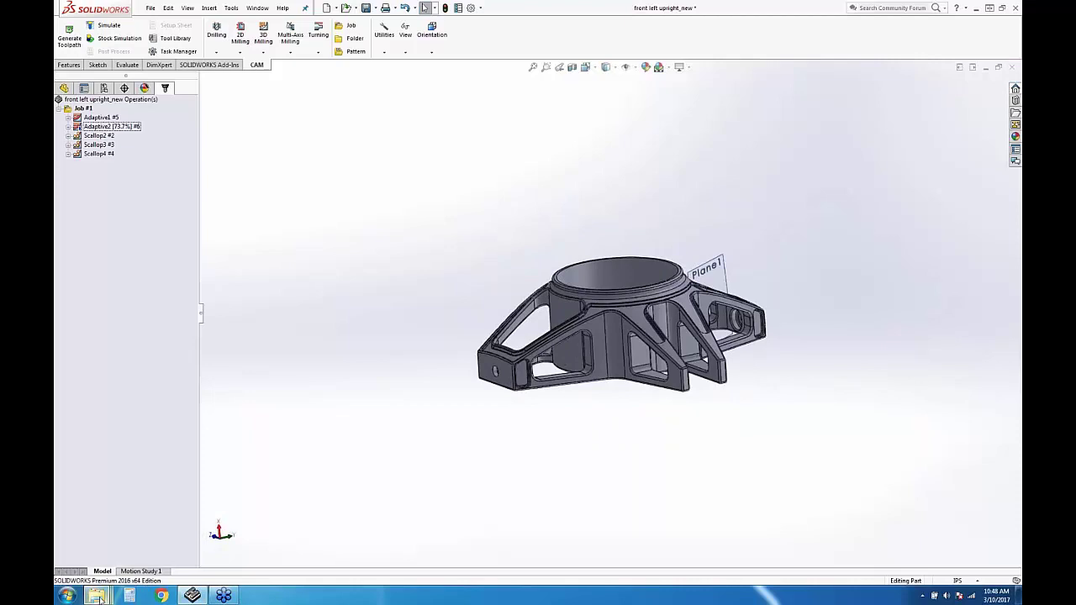
# Switch to the intermediate folder and make a copy of the rest6 stereolithography file there
pyautogui.moveTo(105, 595)
pyautogui.click(363, 528)
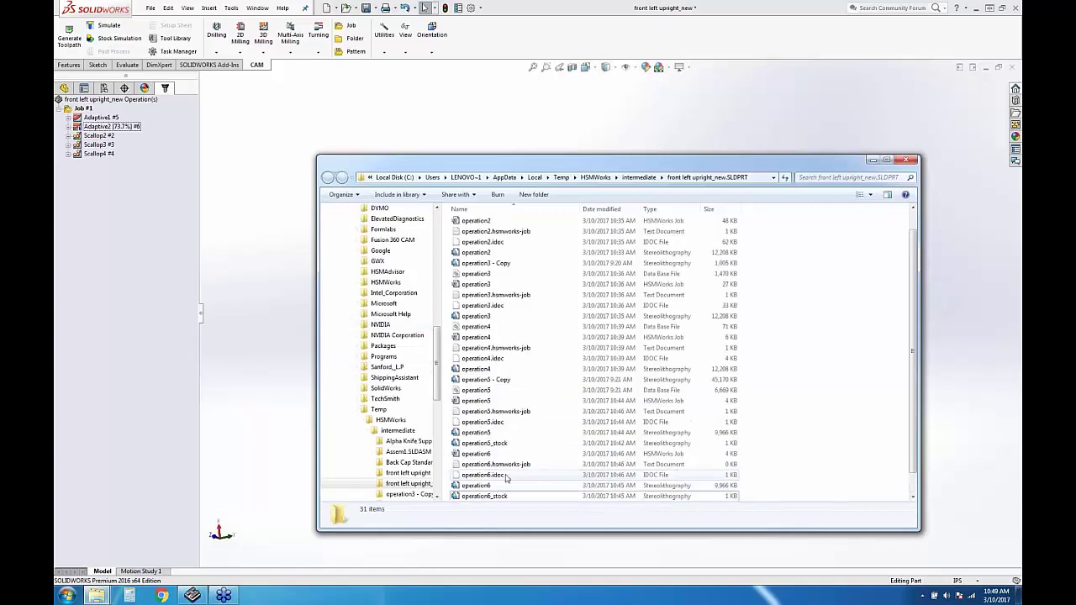
pyautogui.click(491, 498)
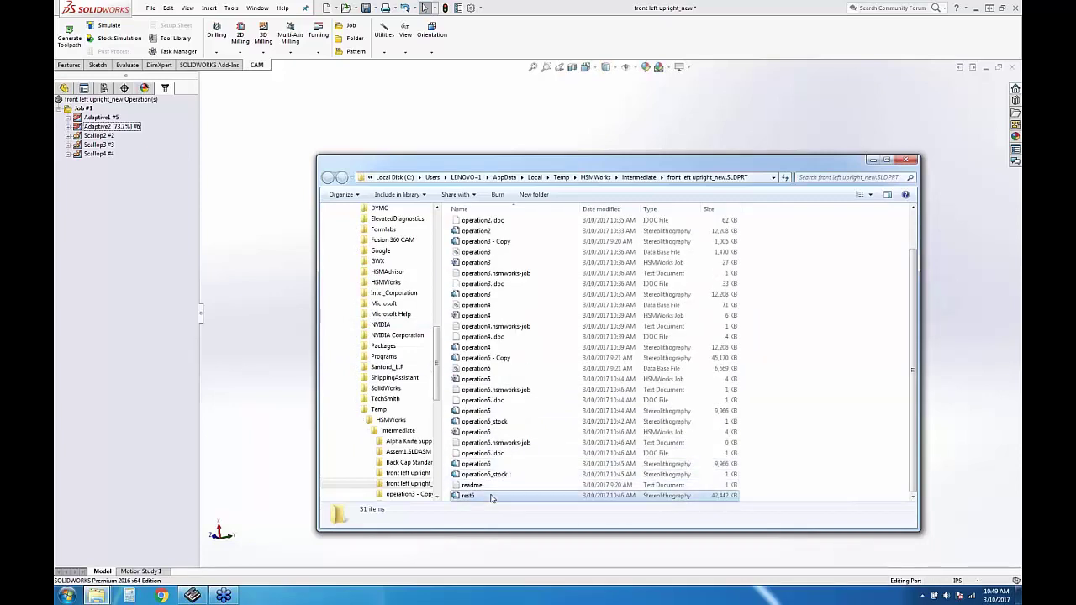
pyautogui.rightClick(467, 497)
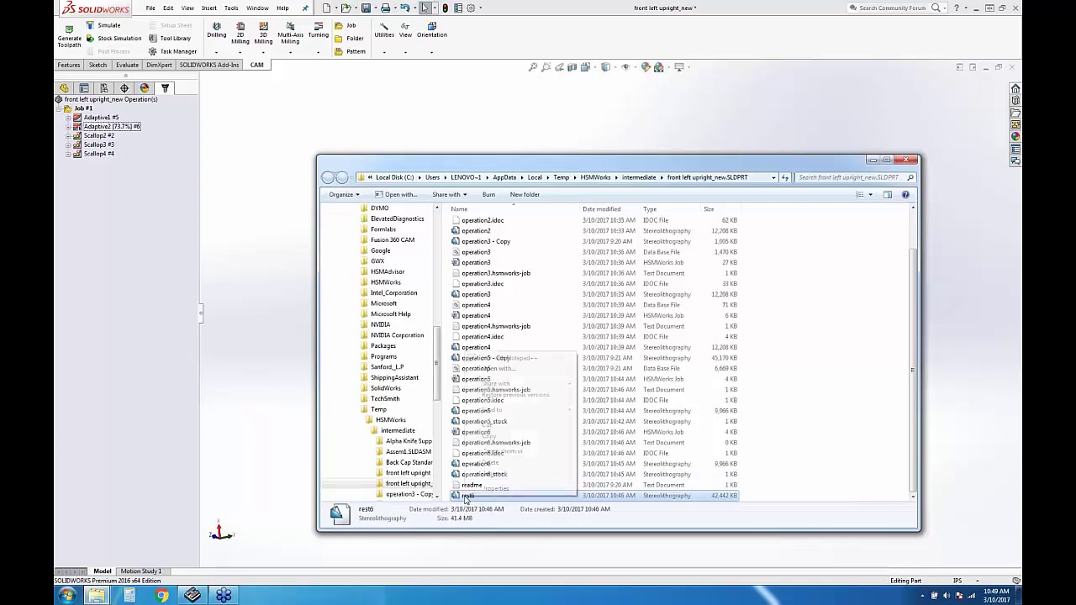
pyautogui.click(815, 429)
pyautogui.moveTo(491, 495); pyautogui.dragTo(742, 501)
pyautogui.moveTo(471, 496); pyautogui.dragTo(778, 458, button='right')
pyautogui.click(822, 462)
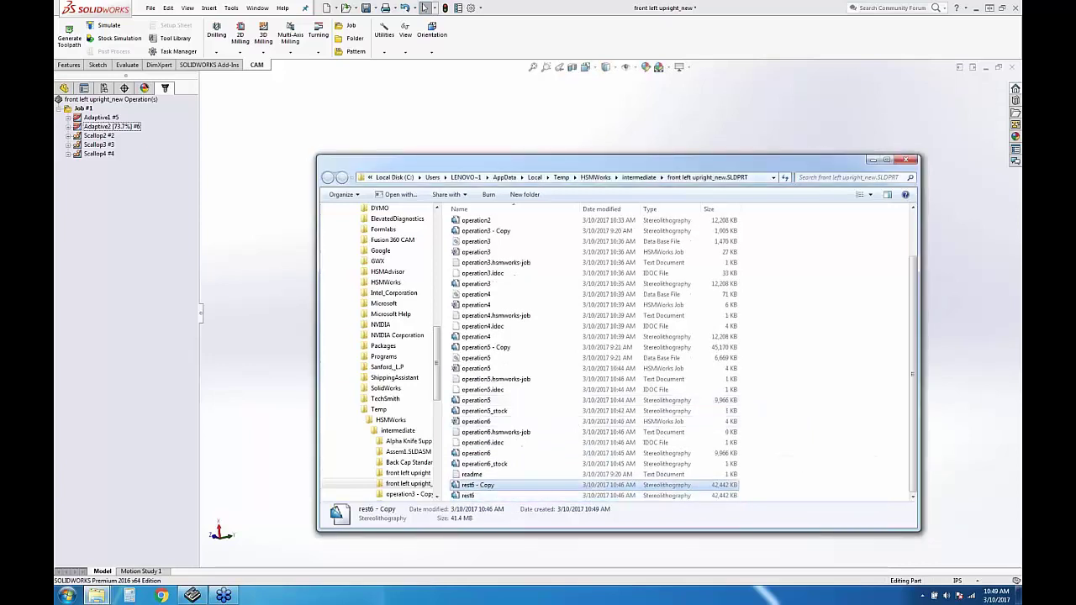
# Open the rest6 copy in SOLIDWORKS as graphics and examine the stock around the ring and along the arms
pyautogui.moveTo(483, 485); pyautogui.dragTo(300, 355)
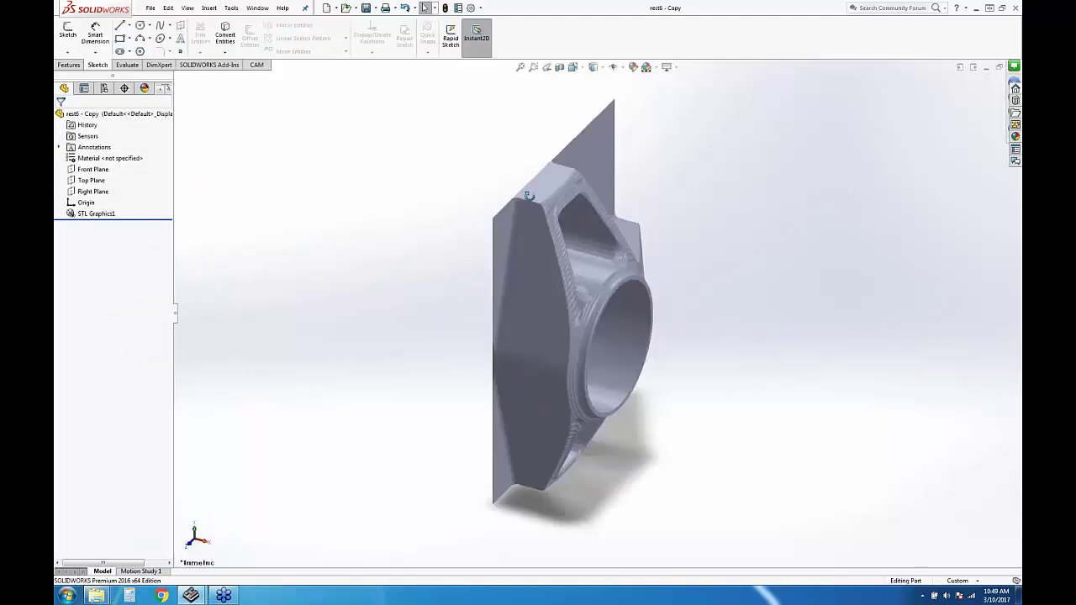
pyautogui.moveTo(601, 341); pyautogui.dragTo(521, 420, button='middle')
pyautogui.moveTo(571, 445); pyautogui.dragTo(602, 375, button='middle')
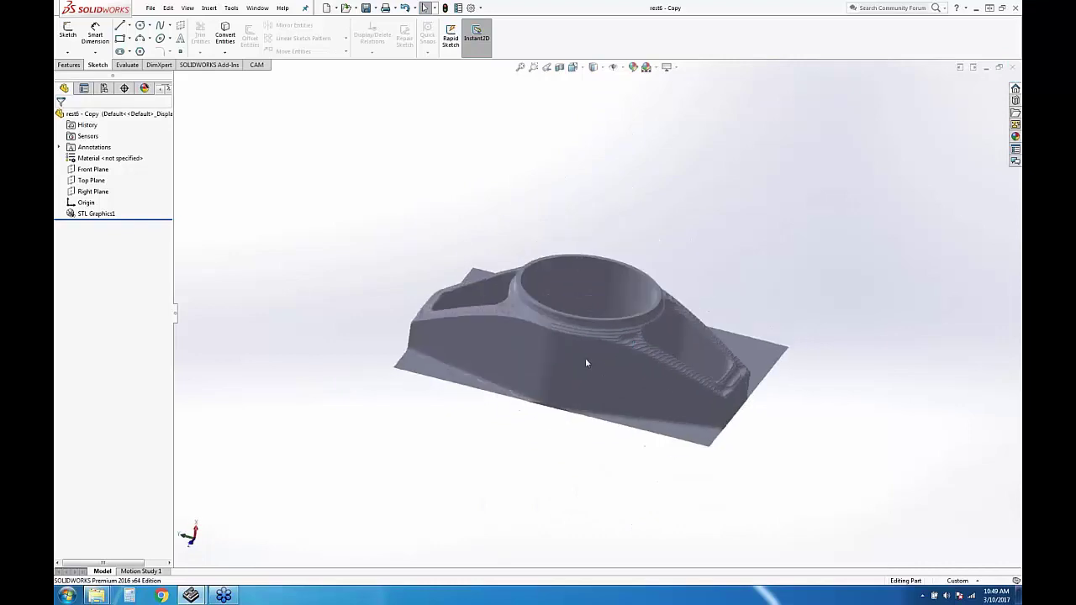
pyautogui.scroll(-1, 600, 372)
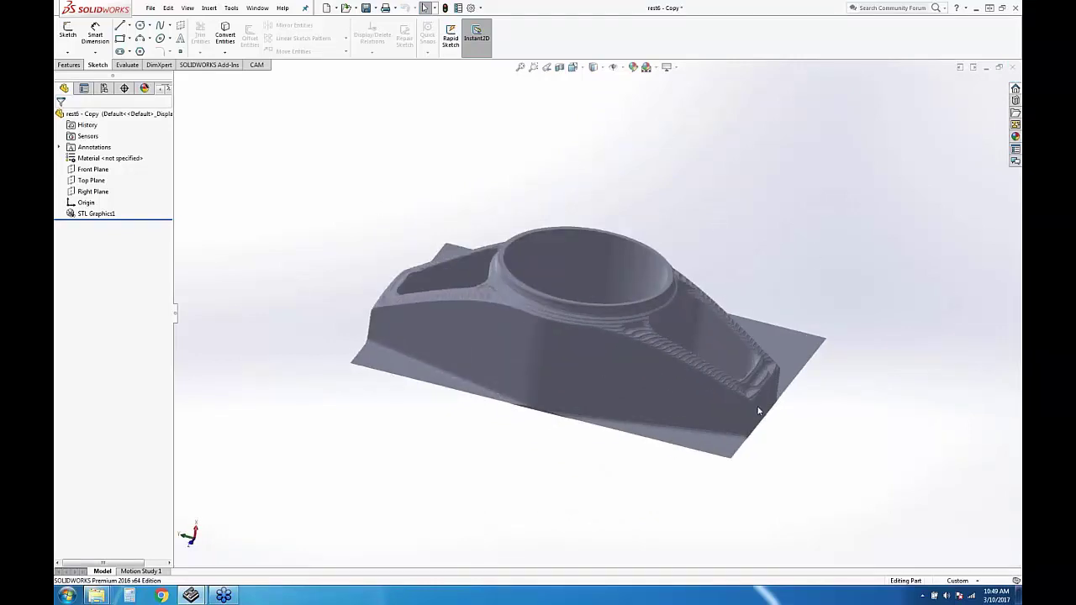
pyautogui.moveTo(742, 303); pyautogui.dragTo(596, 297, button='middle')
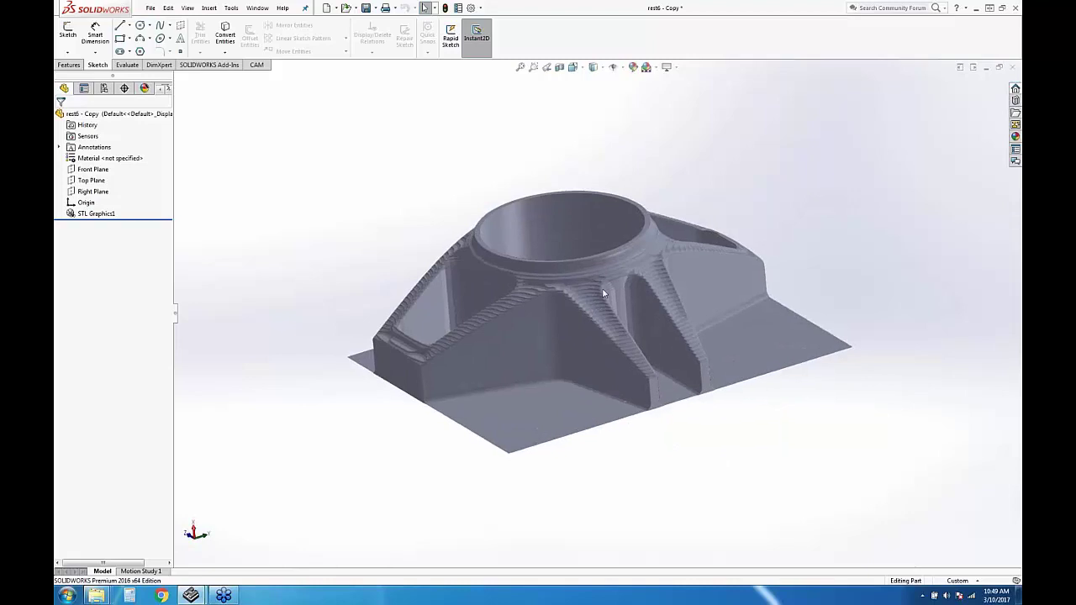
pyautogui.scroll(-2, 576, 284)
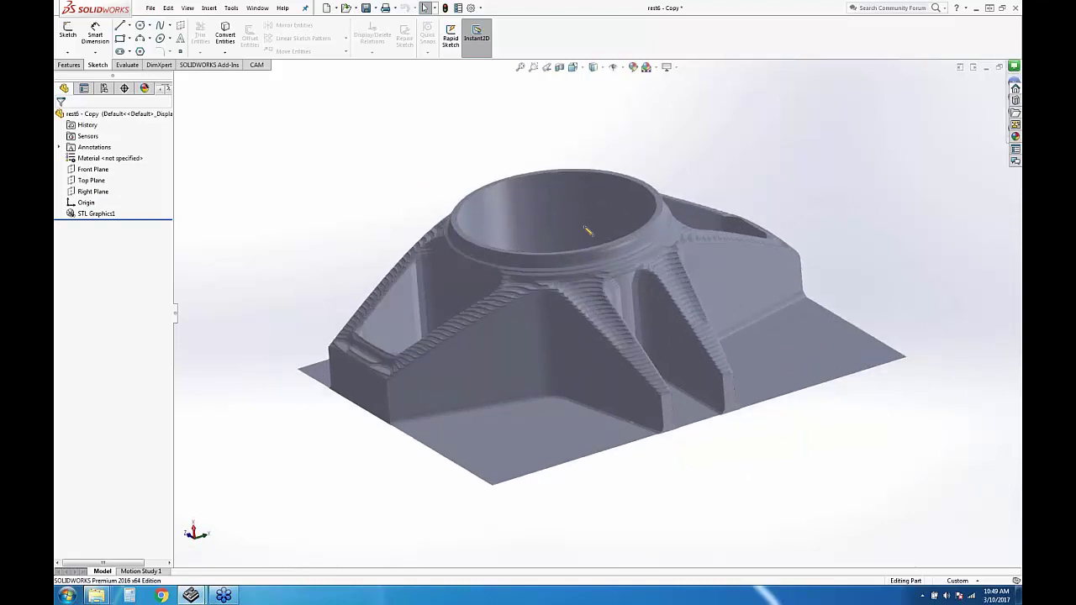
pyautogui.moveTo(595, 266); pyautogui.dragTo(952, 73, button='middle')
# Inspect the rest6 stock mesh from above and from its sides, and close the copy without saving
pyautogui.click(960, 69)
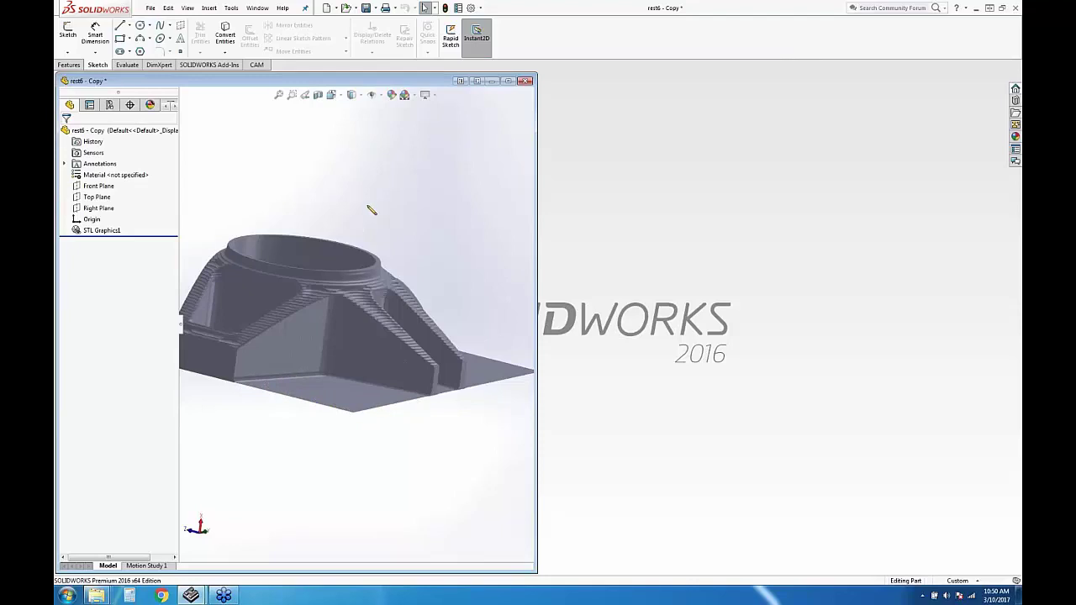
pyautogui.moveTo(437, 164); pyautogui.dragTo(429, 382, button='middle')
pyautogui.moveTo(459, 275); pyautogui.dragTo(402, 274, button='middle')
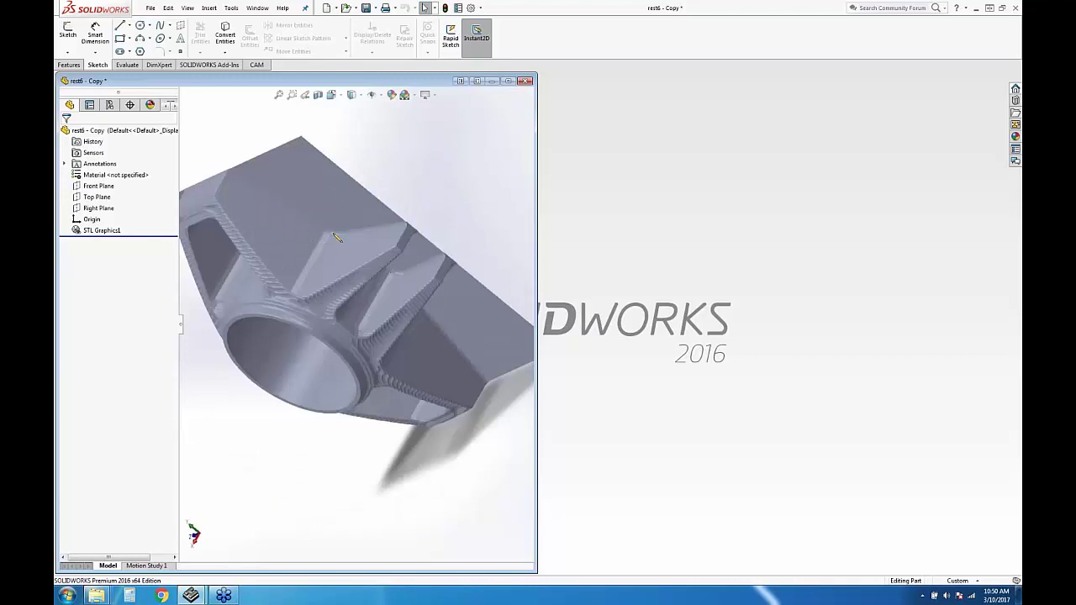
pyautogui.moveTo(335, 238); pyautogui.dragTo(336, 258, button='middle')
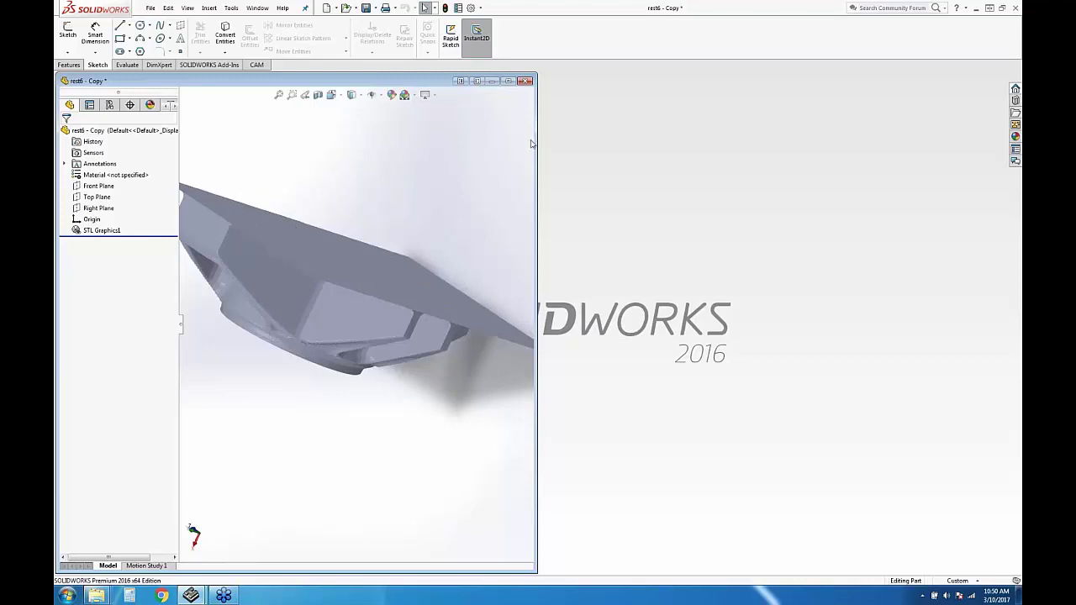
pyautogui.click(525, 81)
pyautogui.click(501, 306)
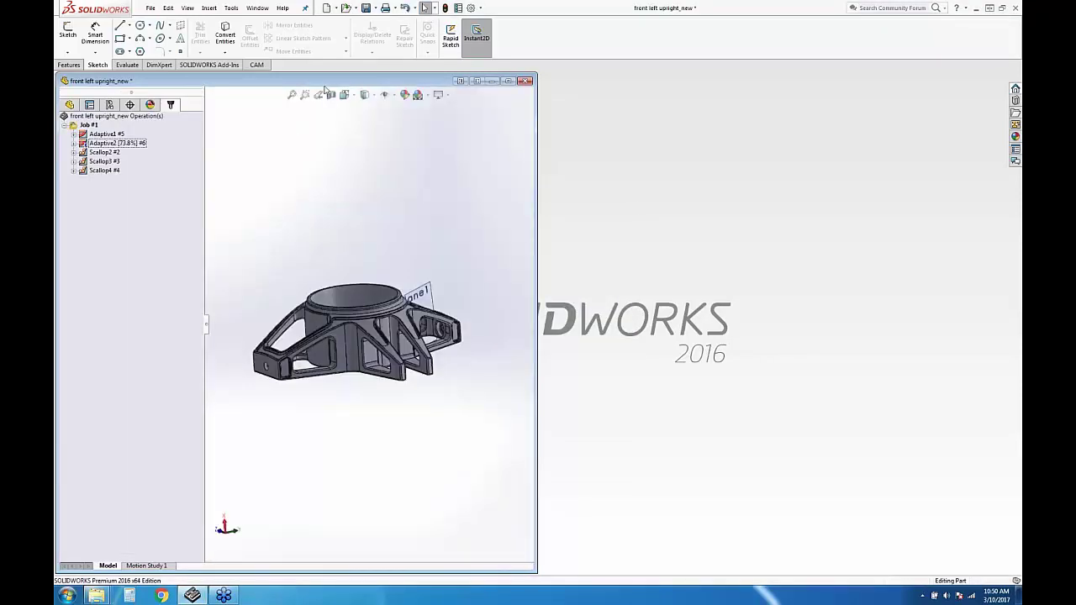
# Maximize the front left upright's window and abort the toolpath generation of Adaptive2
pyautogui.doubleClick(341, 84)
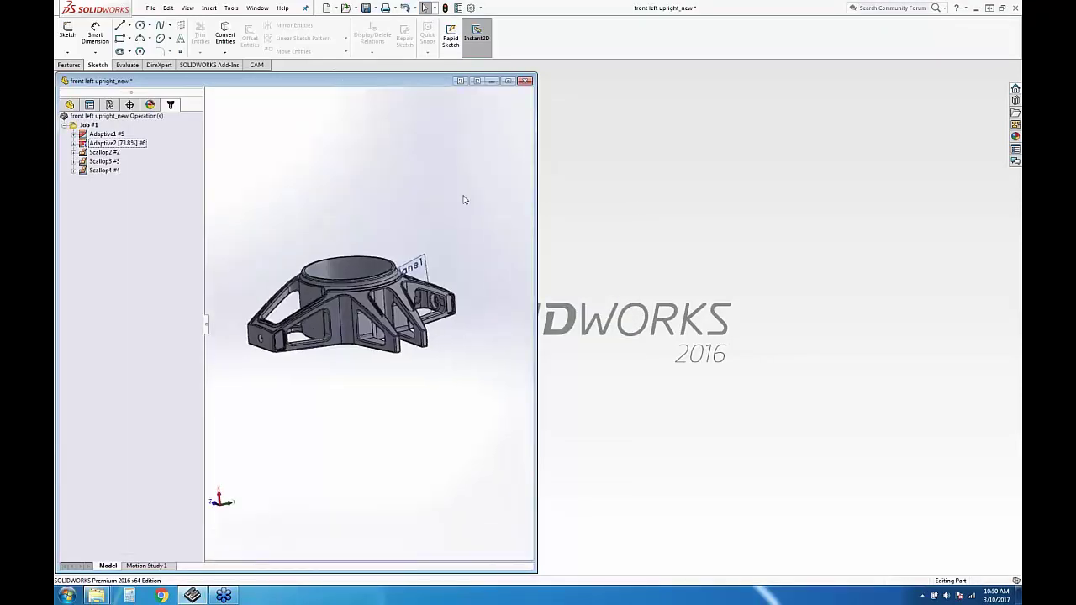
pyautogui.click(117, 128)
pyautogui.rightClick(118, 128)
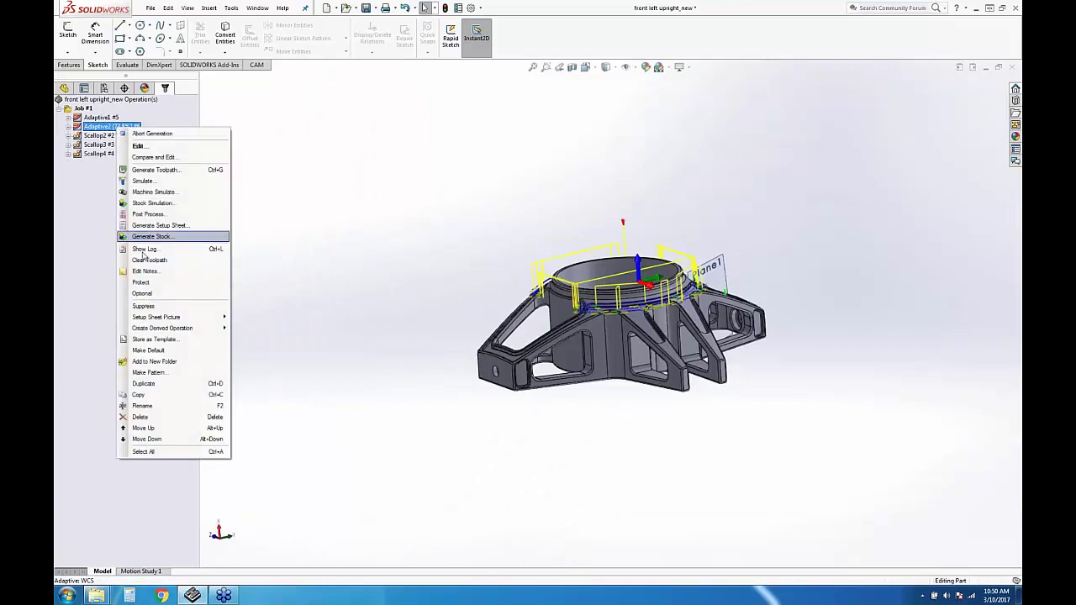
pyautogui.click(152, 134)
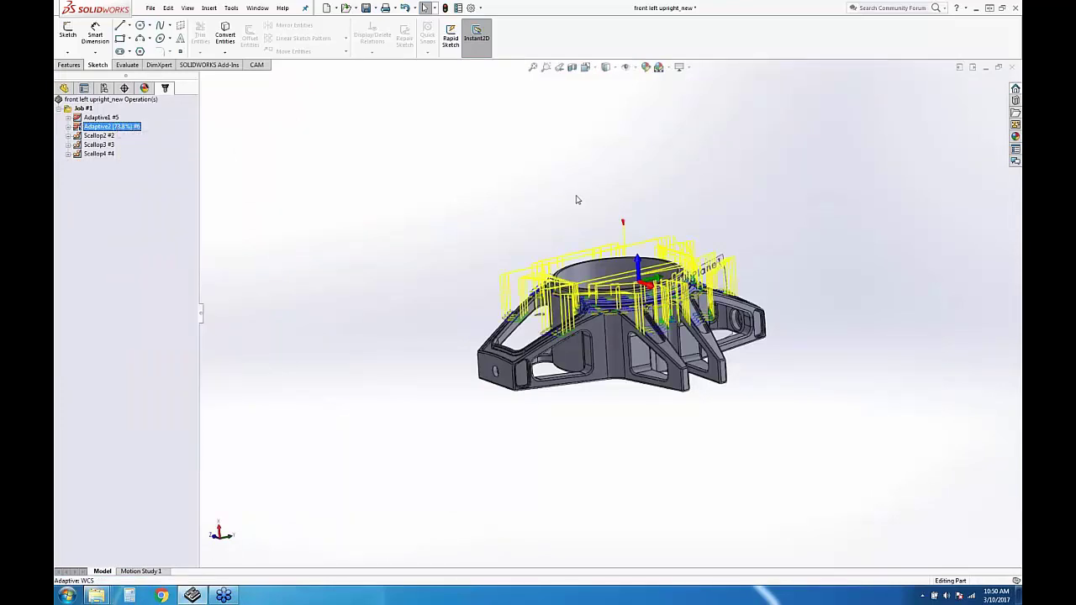
pyautogui.click(123, 228)
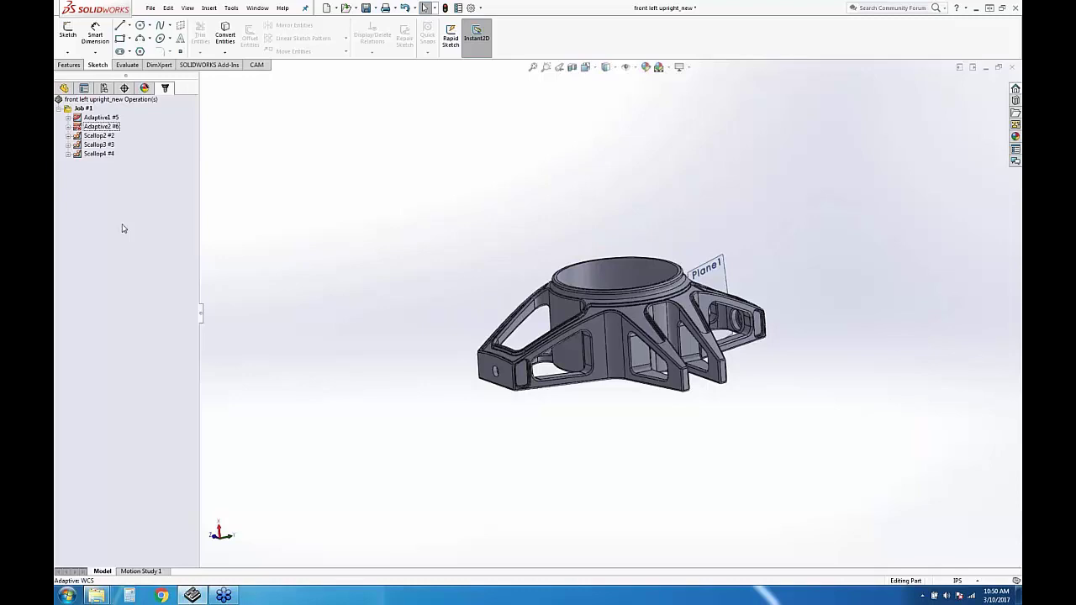
# Examine the upright's ring, arm pockets and lower fork legs from above and at an angle
pyautogui.moveTo(375, 252); pyautogui.dragTo(780, 437, button='middle')
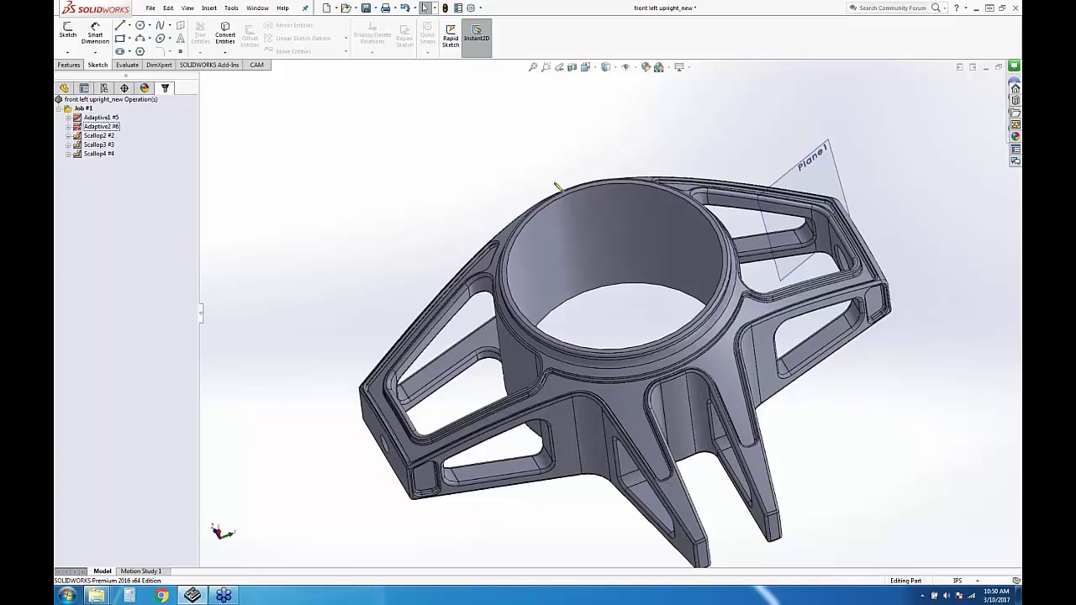
pyautogui.moveTo(685, 208); pyautogui.dragTo(681, 334, button='middle')
pyautogui.hotkey('ctrl', '1')
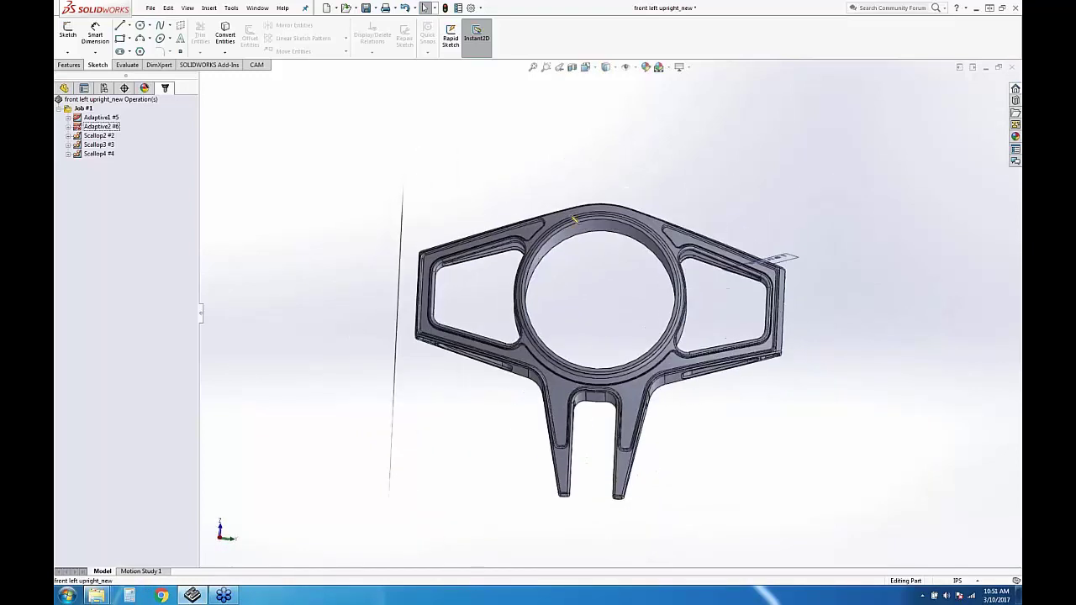
pyautogui.moveTo(640, 276)
pyautogui.mouseDown(button='middle')
pyautogui.moveTo(637, 306)
pyautogui.moveTo(628, 277)
pyautogui.mouseUp(button='middle')
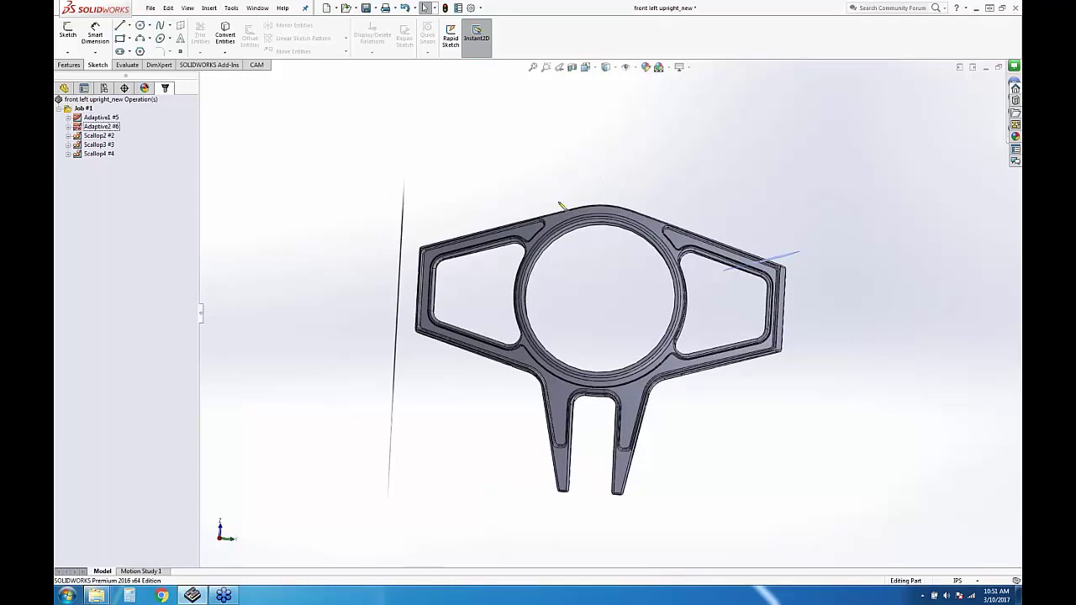
pyautogui.moveTo(592, 335); pyautogui.dragTo(560, 207, button='middle')
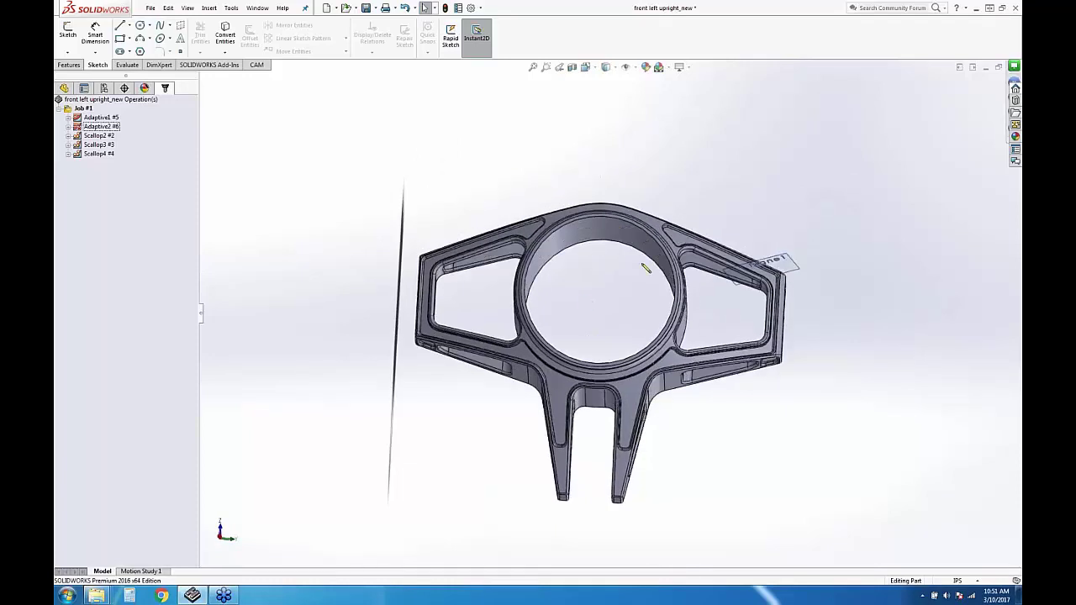
pyautogui.moveTo(645, 323); pyautogui.dragTo(415, 217, button='middle')
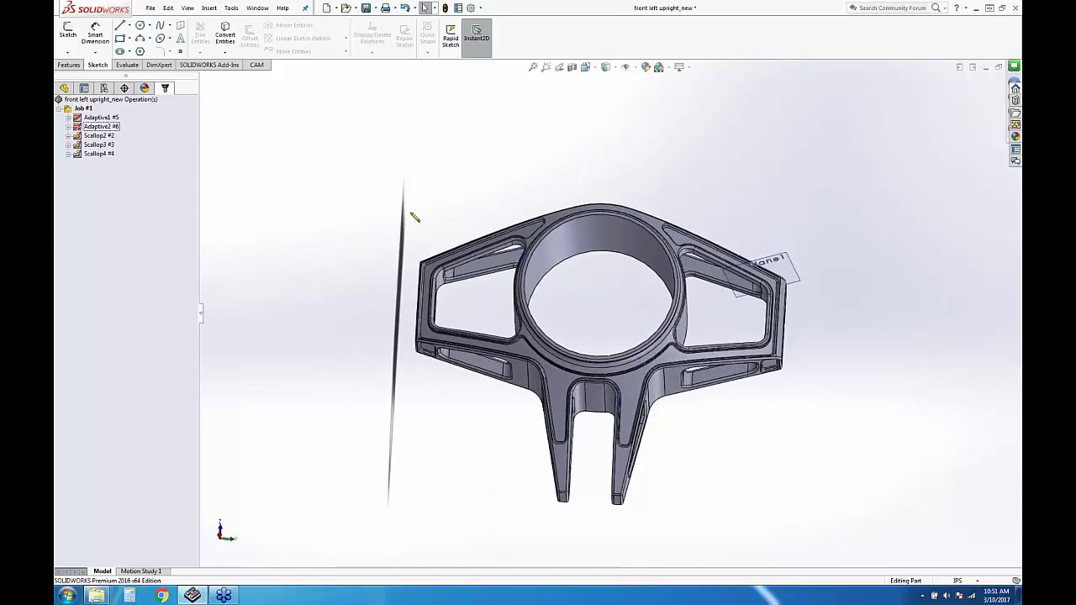
pyautogui.moveTo(542, 298); pyautogui.dragTo(458, 210, button='middle')
pyautogui.scroll(-4, 458, 210)
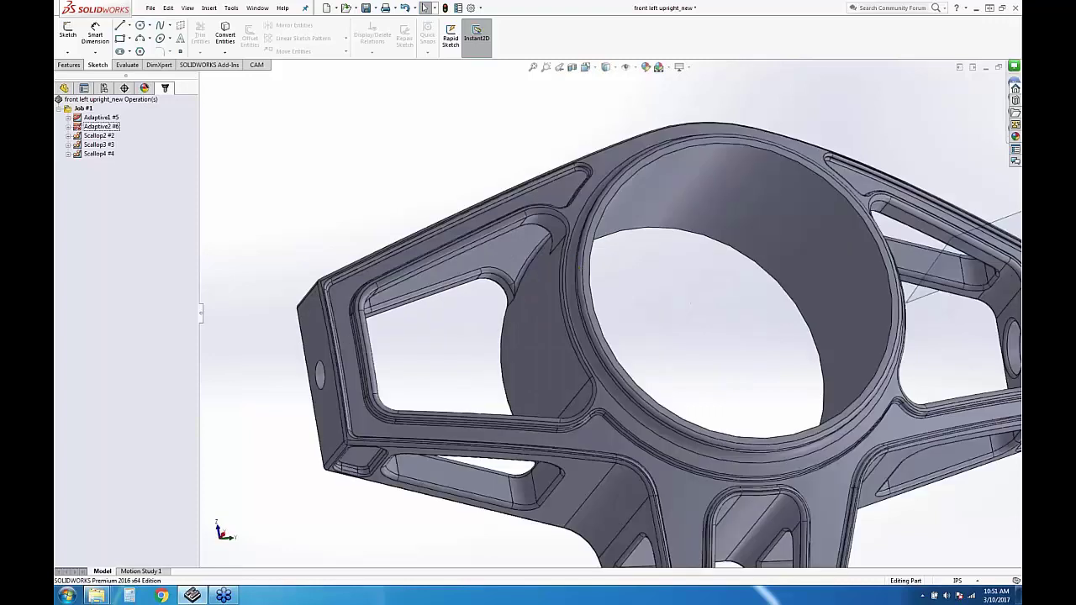
pyautogui.scroll(3, 603, 318)
pyautogui.moveTo(580, 302); pyautogui.dragTo(552, 215, button='middle')
pyautogui.scroll(-2, 602, 318)
pyautogui.scroll(2, 603, 318)
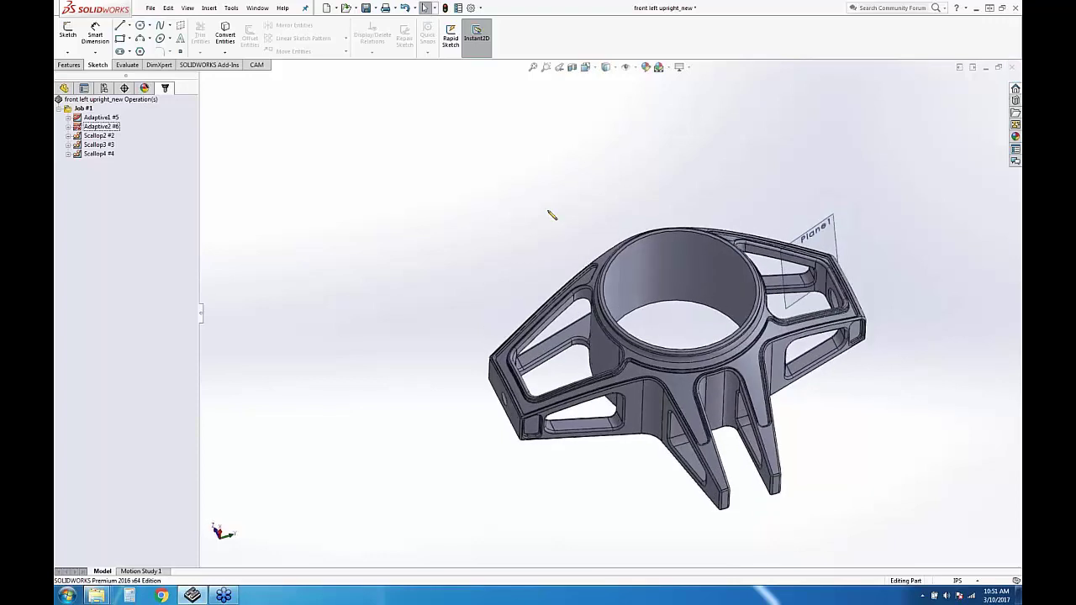
pyautogui.moveTo(717, 308)
pyautogui.mouseDown(button='middle')
pyautogui.moveTo(709, 331)
pyautogui.moveTo(716, 311)
pyautogui.mouseUp(button='middle')
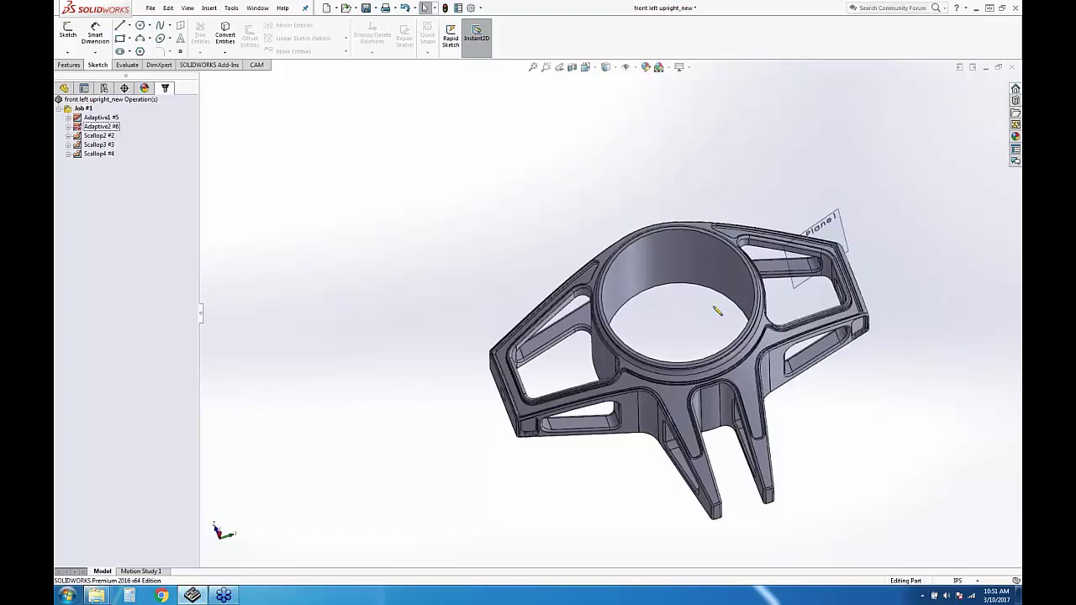
pyautogui.moveTo(706, 305); pyautogui.dragTo(533, 240, button='middle')
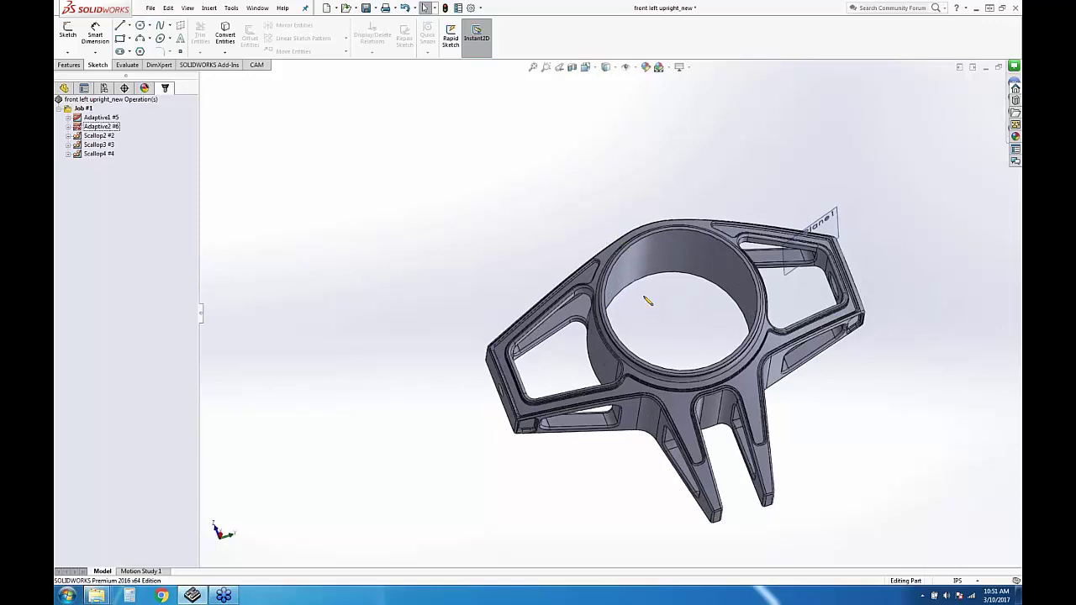
pyautogui.moveTo(648, 300); pyautogui.dragTo(577, 241, button='middle')
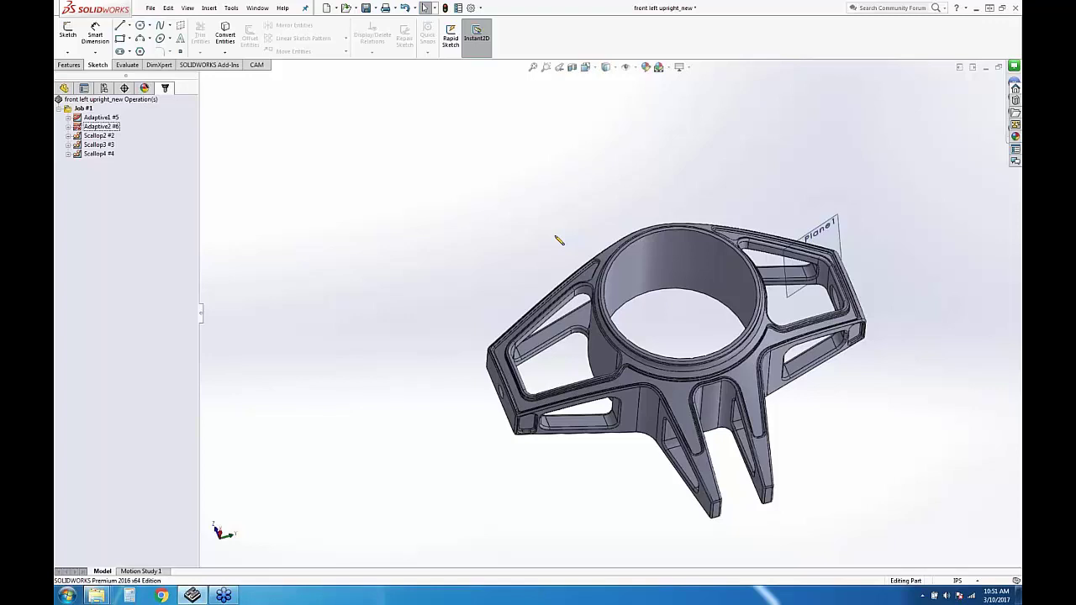
pyautogui.moveTo(732, 194); pyautogui.dragTo(797, 319, button='middle')
pyautogui.moveTo(561, 290); pyautogui.dragTo(574, 319, button='middle')
pyautogui.moveTo(622, 303); pyautogui.dragTo(612, 326, button='middle')
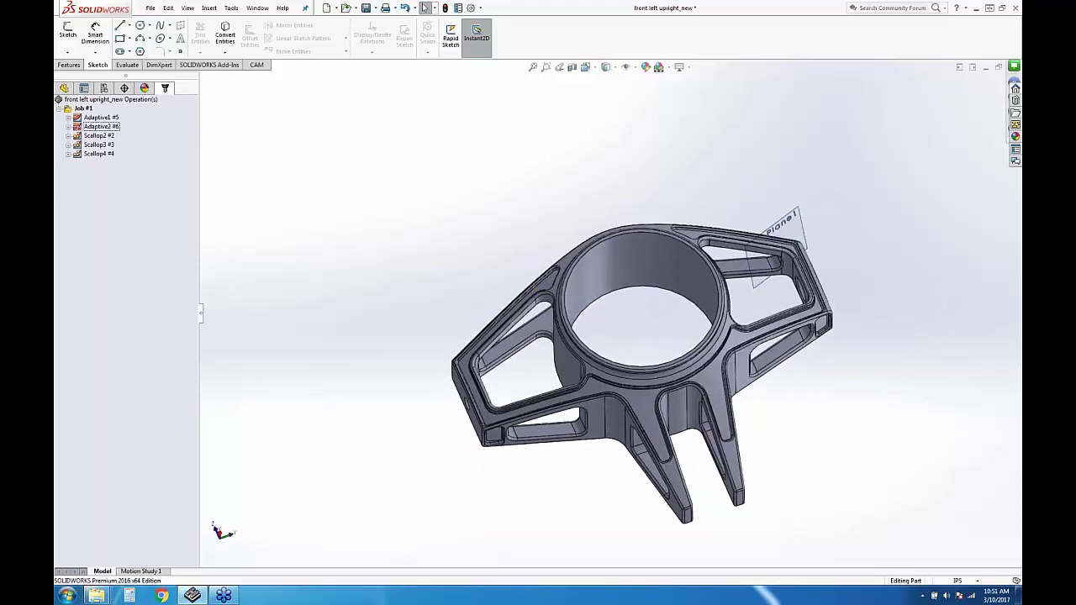
pyautogui.moveTo(756, 343); pyautogui.dragTo(758, 328, button='middle')
pyautogui.scroll(-1, 758, 328)
pyautogui.moveTo(546, 324); pyautogui.dragTo(546, 338, button='middle')
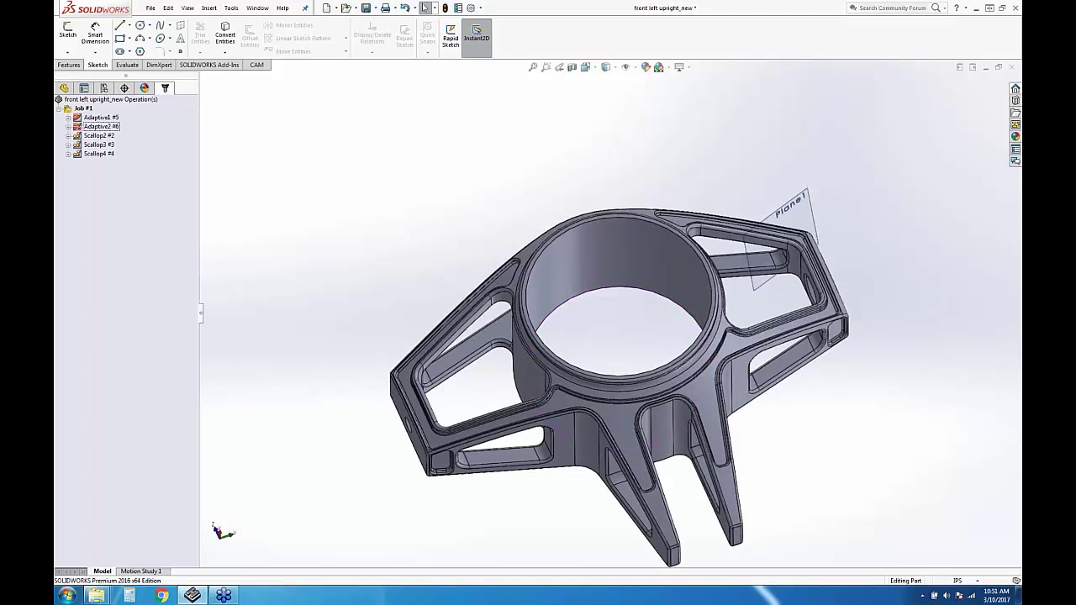
pyautogui.moveTo(577, 353); pyautogui.dragTo(582, 344, button='middle')
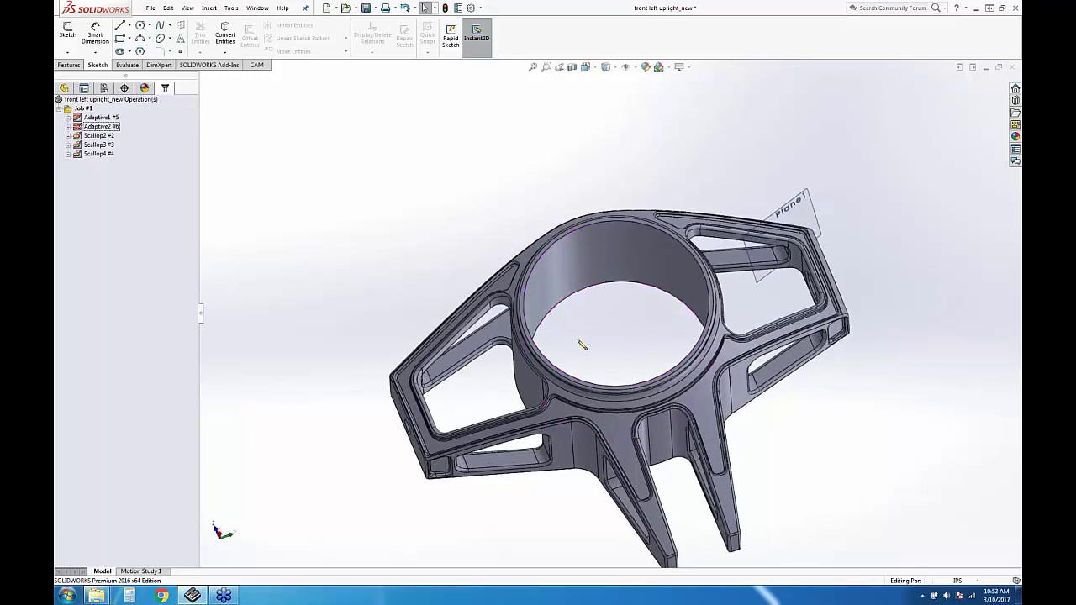
pyautogui.moveTo(522, 276); pyautogui.dragTo(522, 252, button='middle')
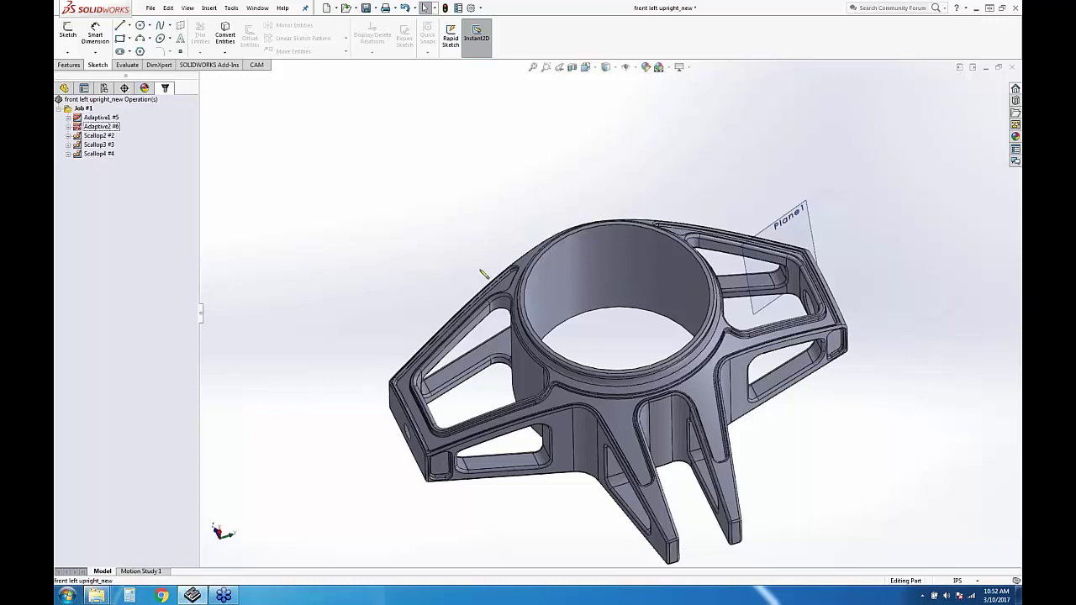
pyautogui.moveTo(484, 274); pyautogui.dragTo(475, 252, button='middle')
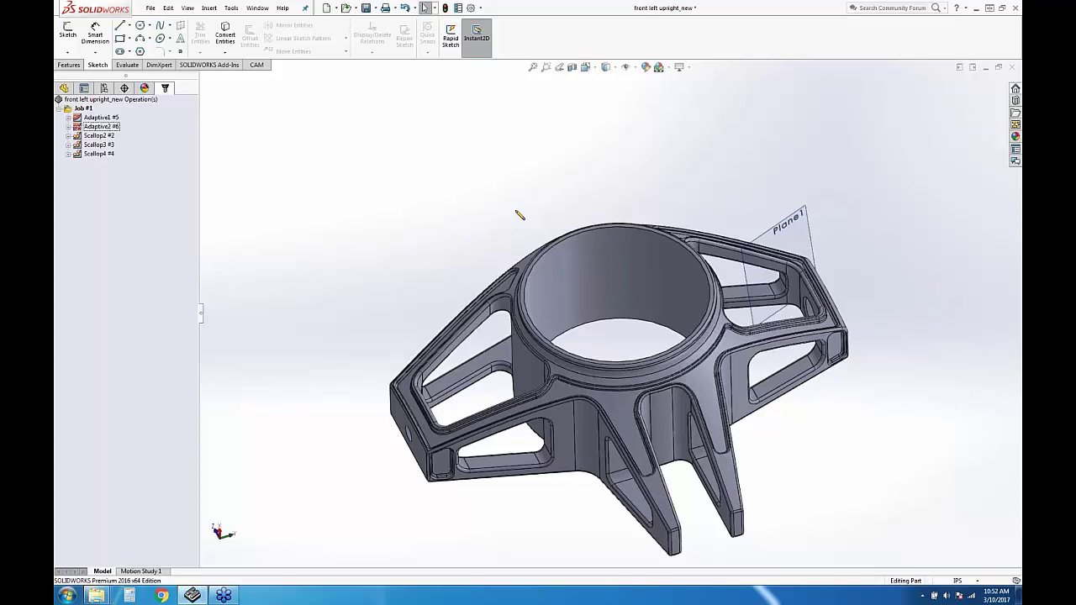
pyautogui.moveTo(523, 235); pyautogui.dragTo(608, 303, button='middle')
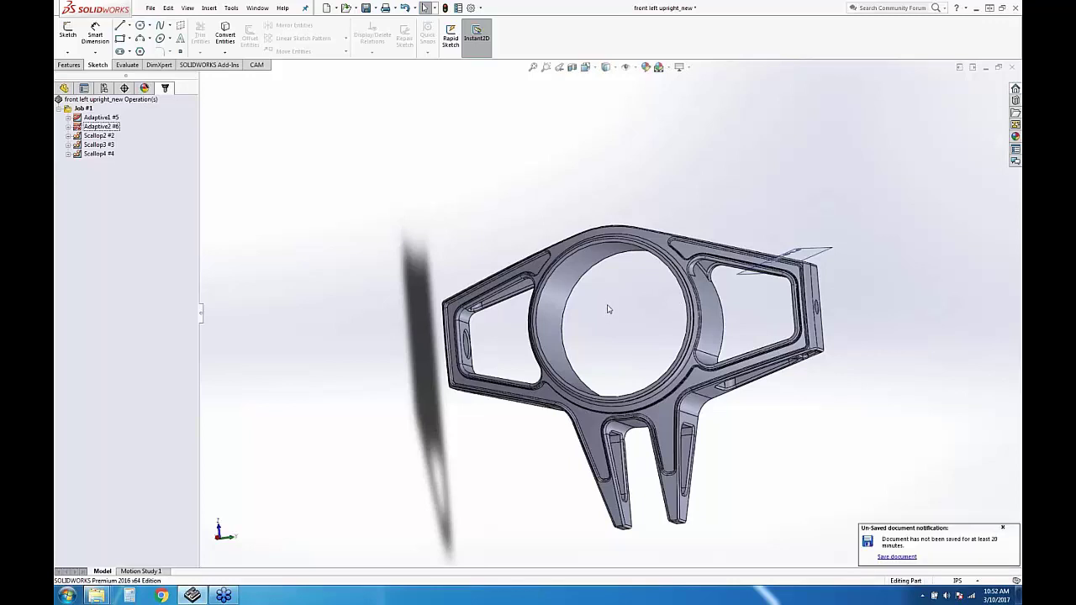
pyautogui.moveTo(607, 307); pyautogui.dragTo(621, 329, button='middle')
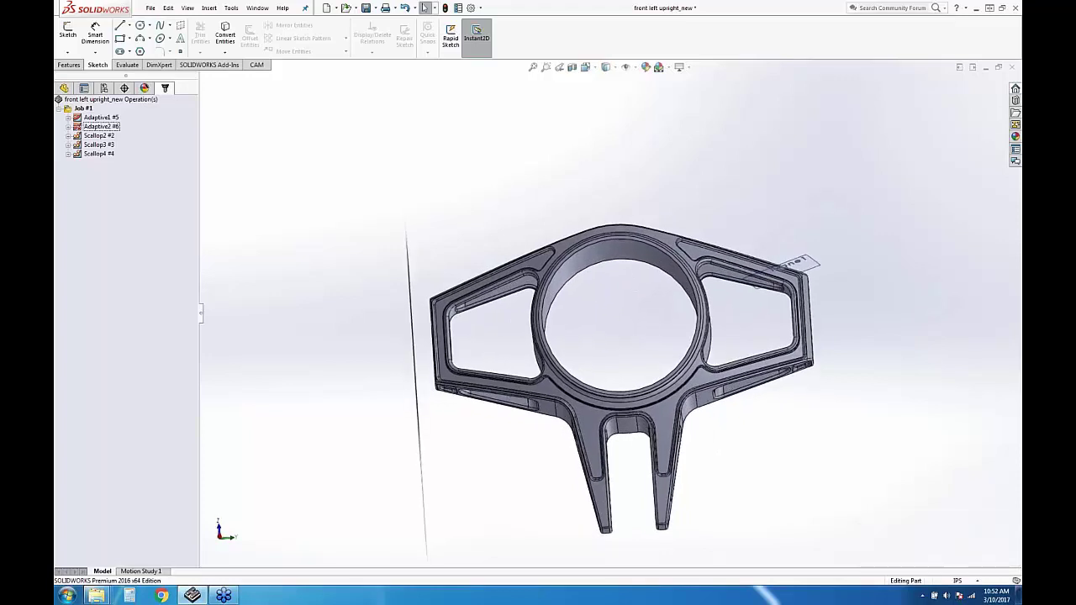
pyautogui.moveTo(620, 330)
pyautogui.mouseDown(button='middle')
pyautogui.moveTo(620, 341)
pyautogui.moveTo(620, 321)
pyautogui.mouseUp(button='middle')
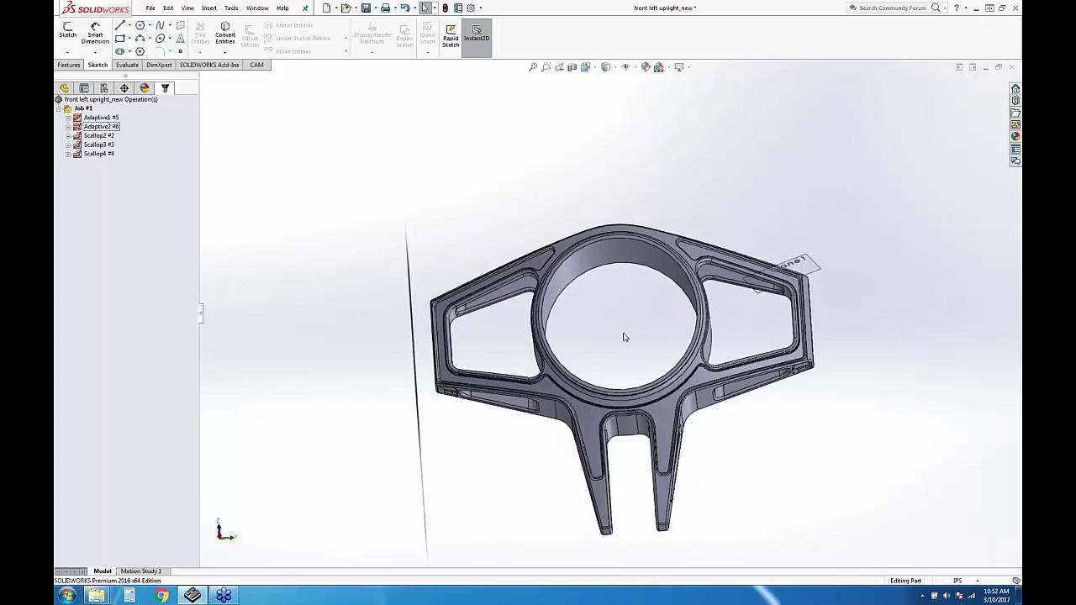
pyautogui.moveTo(625, 336)
pyautogui.mouseDown(button='middle')
pyautogui.moveTo(624, 348)
pyautogui.moveTo(630, 320)
pyautogui.moveTo(624, 350)
pyautogui.moveTo(624, 312)
pyautogui.moveTo(624, 368)
pyautogui.moveTo(623, 335)
pyautogui.moveTo(617, 355)
pyautogui.moveTo(610, 328)
pyautogui.moveTo(622, 315)
pyautogui.moveTo(619, 412)
pyautogui.moveTo(620, 389)
pyautogui.moveTo(633, 415)
pyautogui.moveTo(648, 367)
pyautogui.moveTo(596, 321)
pyautogui.moveTo(606, 304)
pyautogui.moveTo(610, 318)
pyautogui.mouseUp(button='middle')
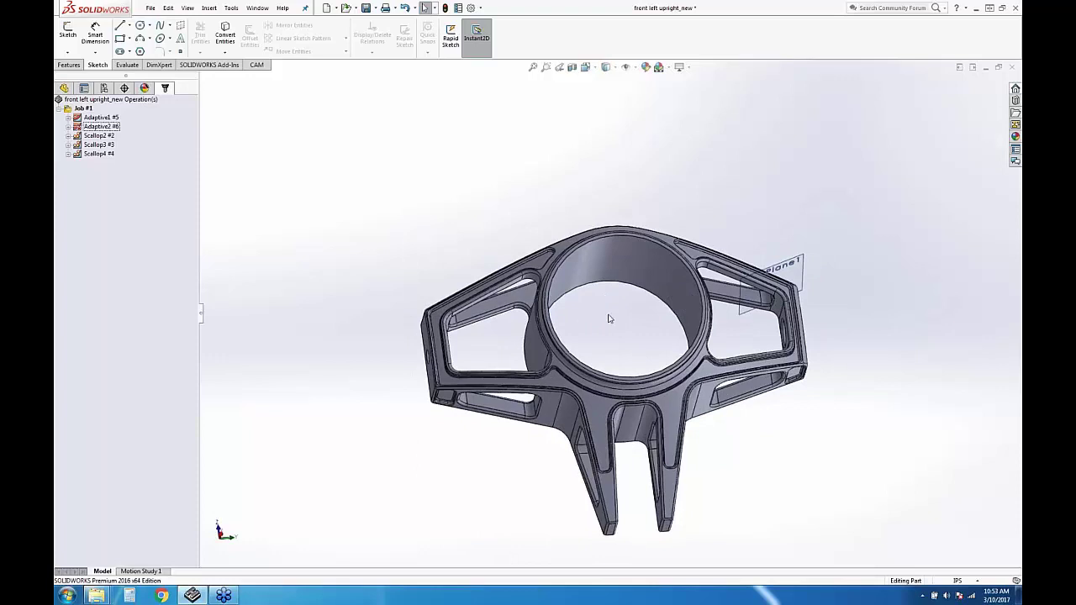
pyautogui.moveTo(602, 368)
pyautogui.mouseDown(button='middle')
pyautogui.moveTo(588, 340)
pyautogui.moveTo(607, 370)
pyautogui.moveTo(565, 369)
pyautogui.moveTo(597, 338)
pyautogui.moveTo(606, 349)
pyautogui.mouseUp(button='middle')
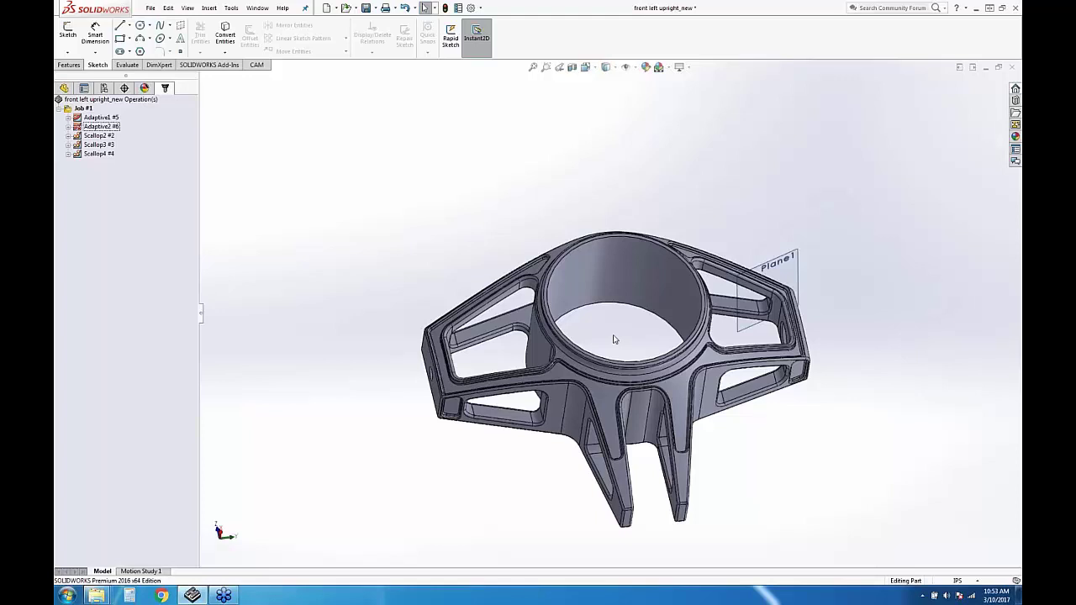
pyautogui.moveTo(613, 339); pyautogui.dragTo(611, 347, button='middle')
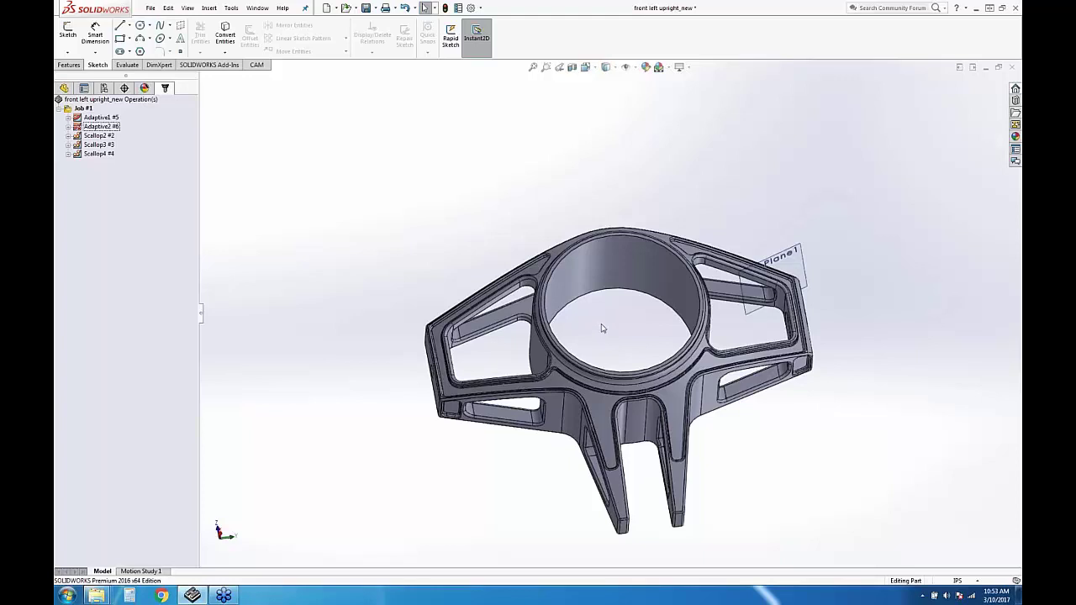
pyautogui.press('l')
pyautogui.scroll(-2, 649, 309)
pyautogui.scroll(-2, 660, 330)
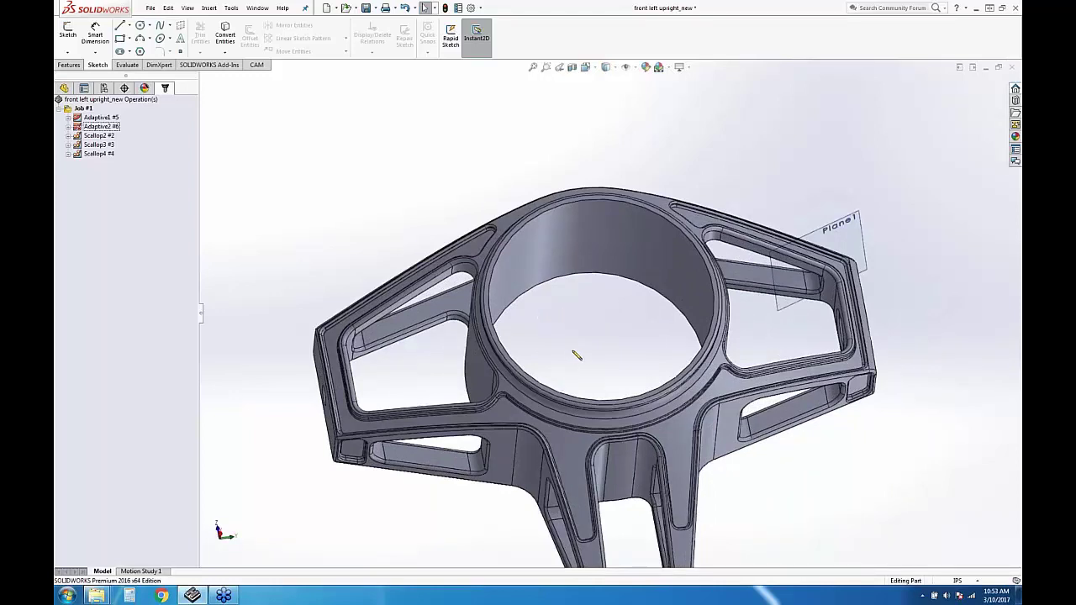
pyautogui.moveTo(574, 324); pyautogui.dragTo(622, 301, button='middle')
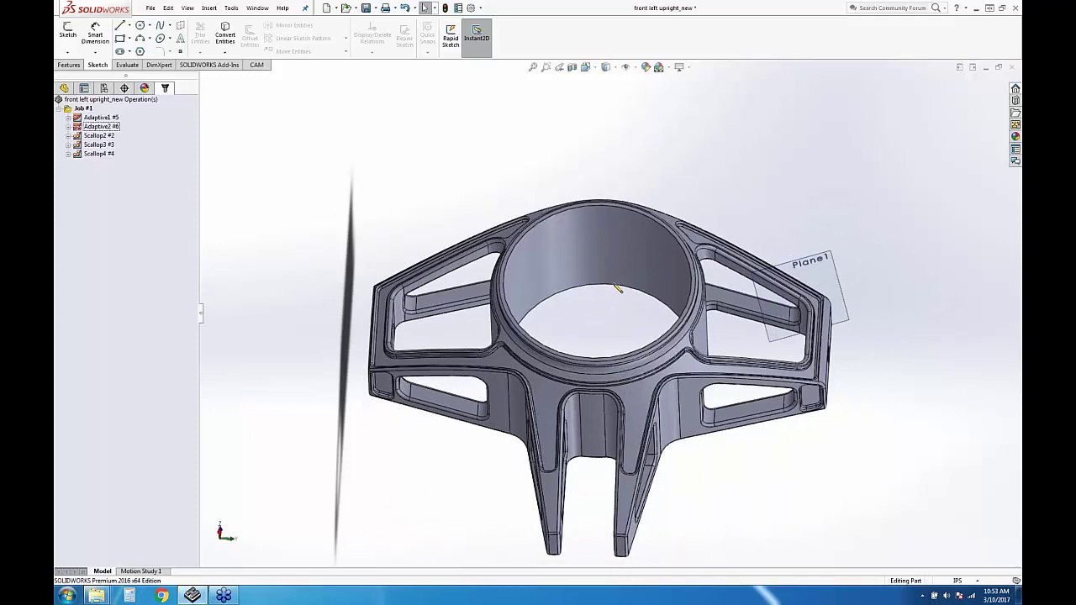
pyautogui.moveTo(620, 267); pyautogui.dragTo(638, 325, button='middle')
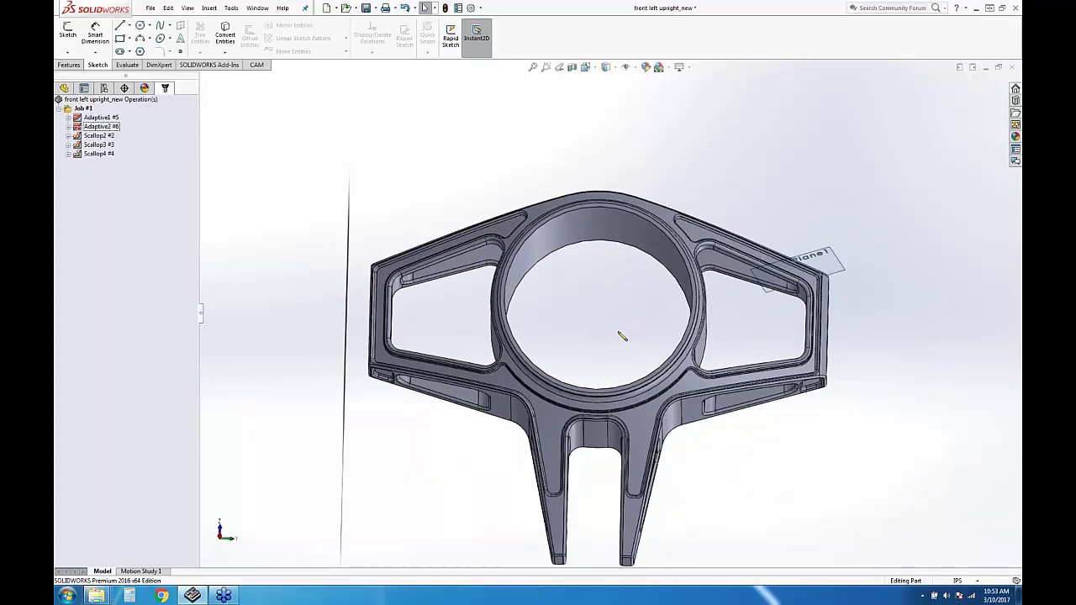
pyautogui.moveTo(626, 313); pyautogui.dragTo(619, 310, button='middle')
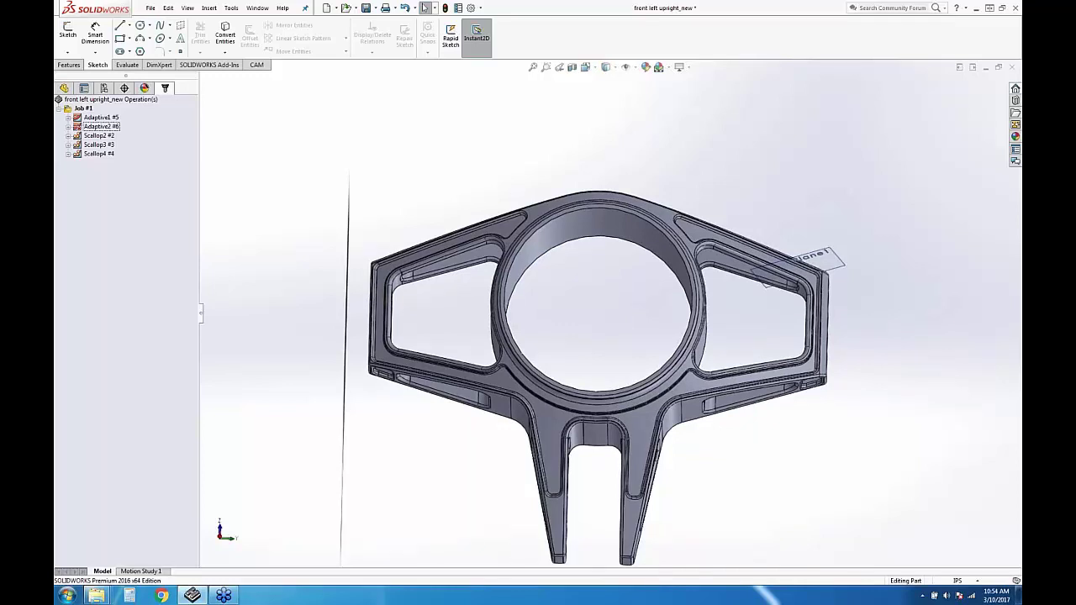
pyautogui.moveTo(622, 305); pyautogui.dragTo(619, 361, button='middle')
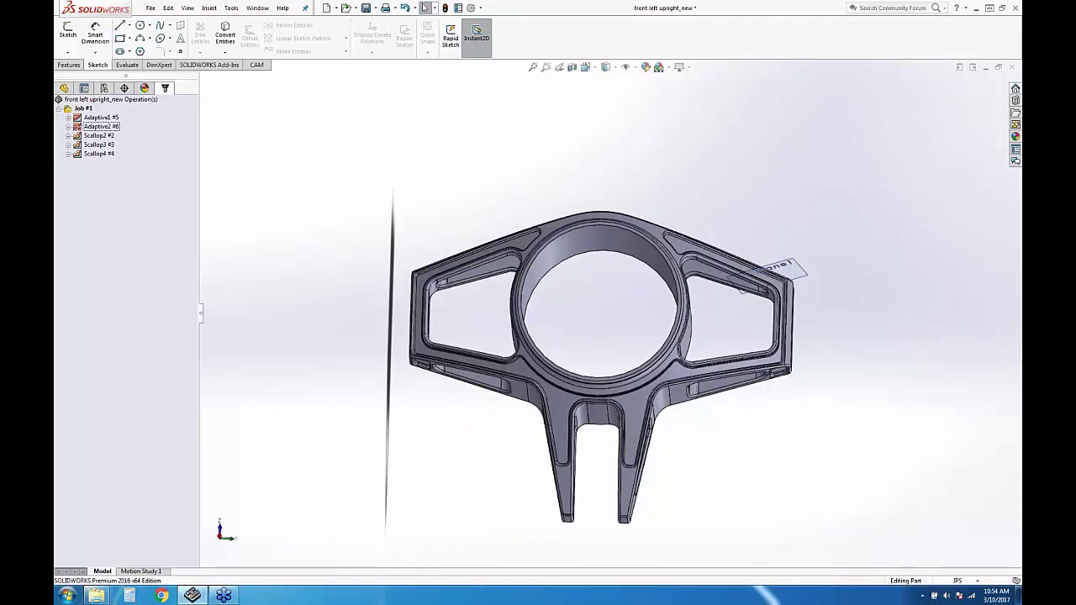
pyautogui.moveTo(629, 322)
pyautogui.mouseDown(button='middle')
pyautogui.moveTo(622, 305)
pyautogui.moveTo(629, 311)
pyautogui.mouseUp(button='middle')
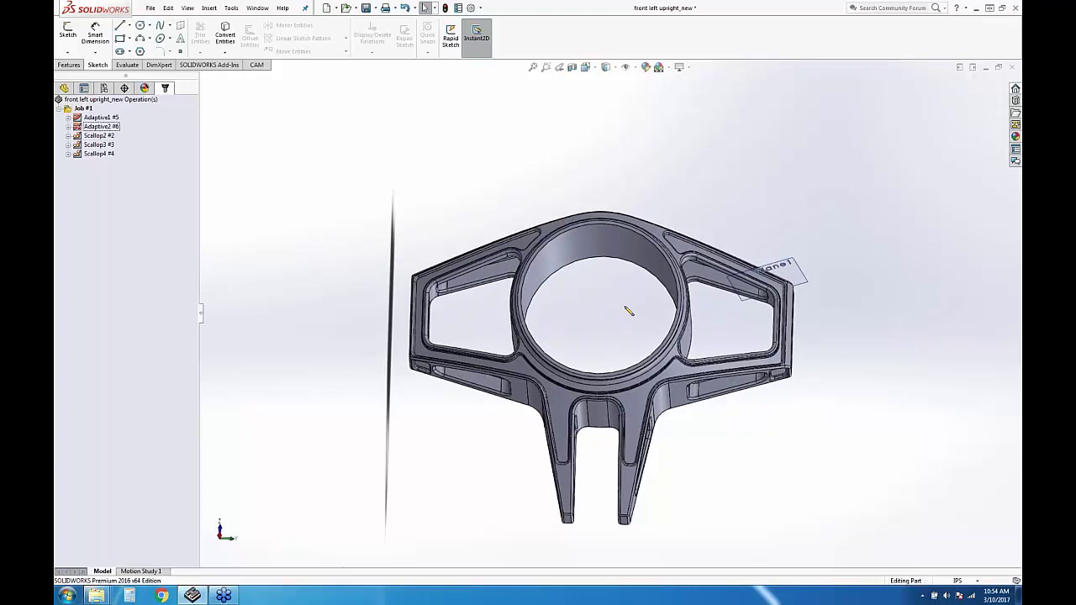
pyautogui.moveTo(628, 317); pyautogui.dragTo(603, 341, button='middle')
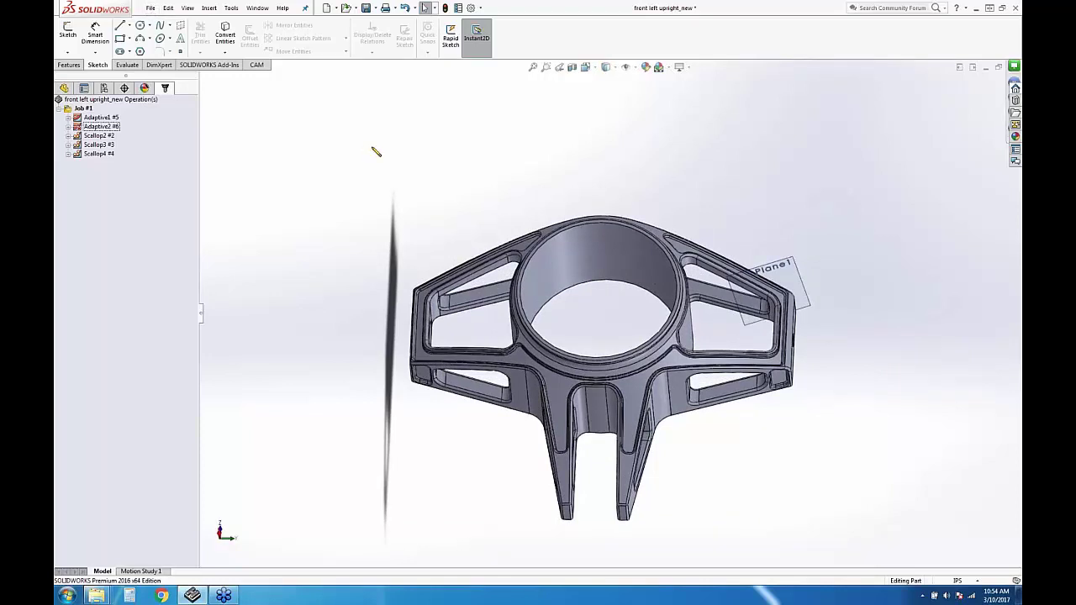
pyautogui.moveTo(583, 237); pyautogui.dragTo(598, 168, button='middle')
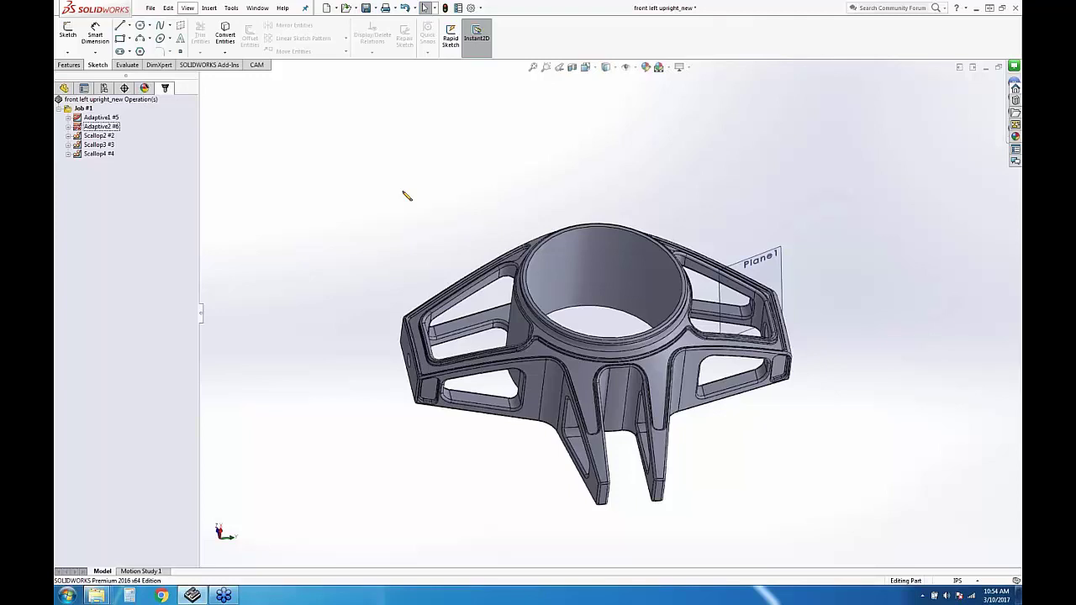
pyautogui.moveTo(537, 209); pyautogui.dragTo(595, 296, button='middle')
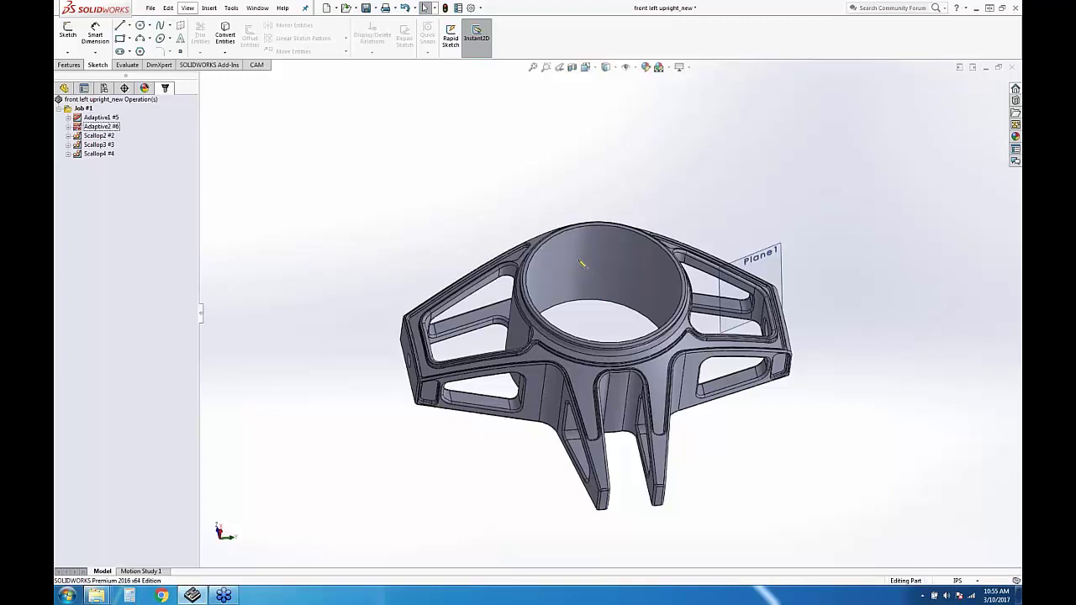
pyautogui.moveTo(588, 278); pyautogui.dragTo(527, 199, button='middle')
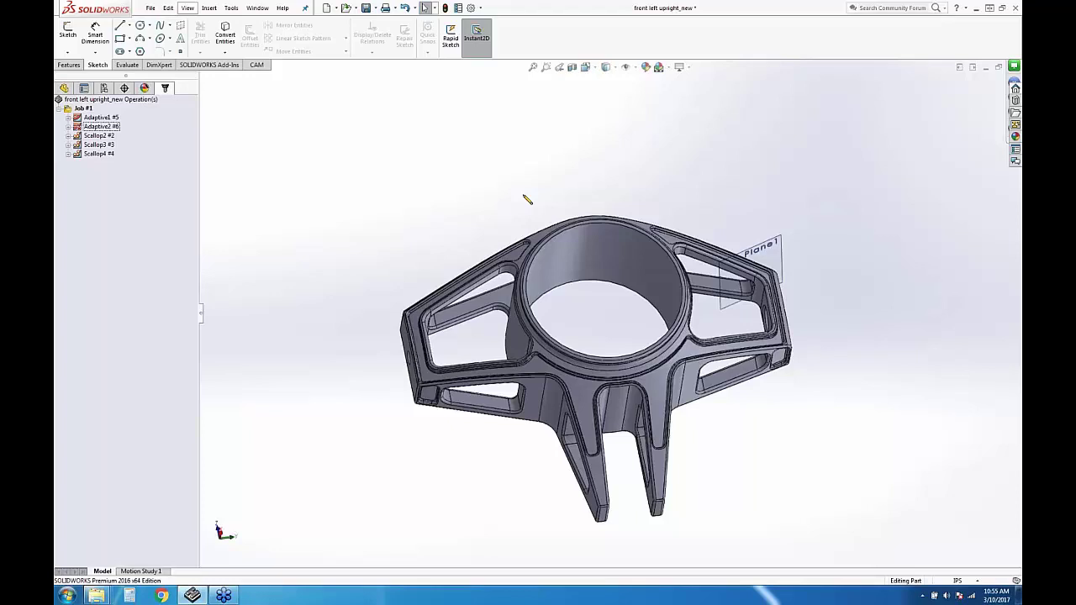
pyautogui.moveTo(527, 199); pyautogui.dragTo(550, 203, button='middle')
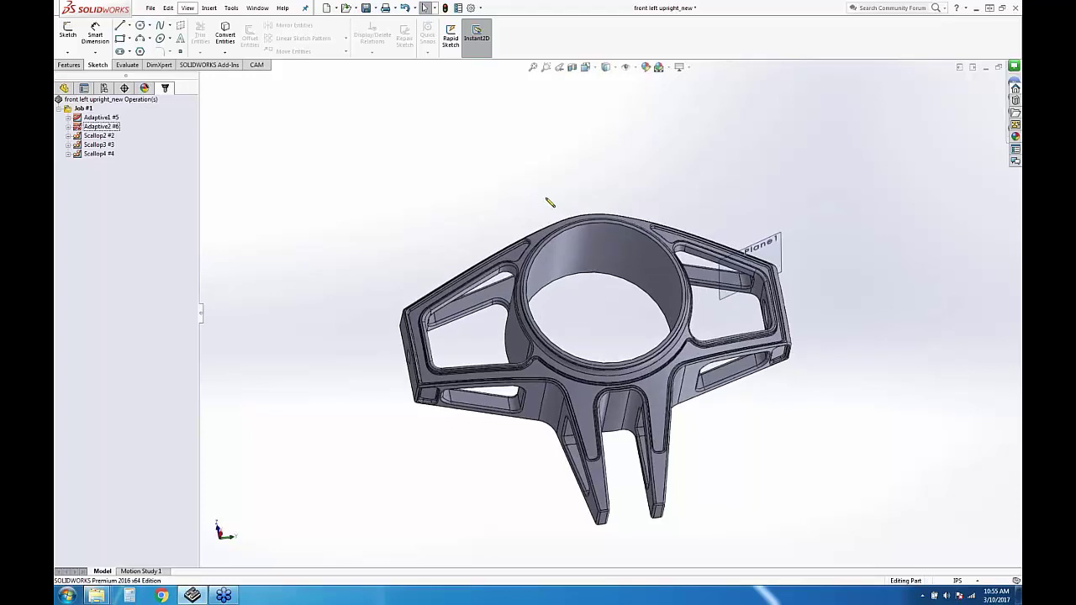
# Examine the upright's outer ring wall and arm windows from the side opposite the fork legs, at low and steep angles
pyautogui.moveTo(583, 334); pyautogui.dragTo(479, 490, button='middle')
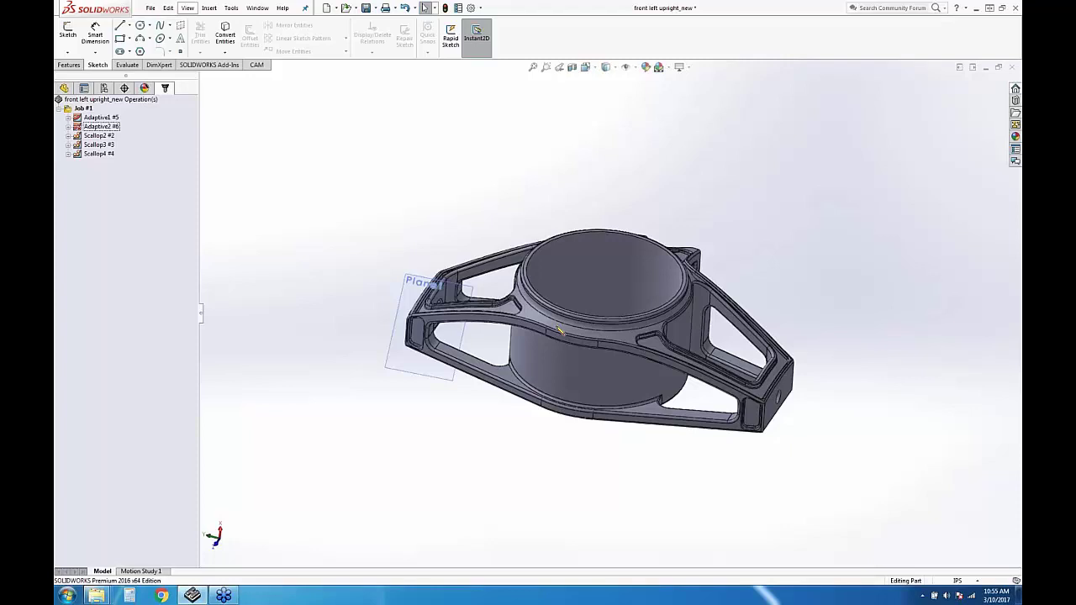
pyautogui.moveTo(625, 305); pyautogui.dragTo(603, 425, button='middle')
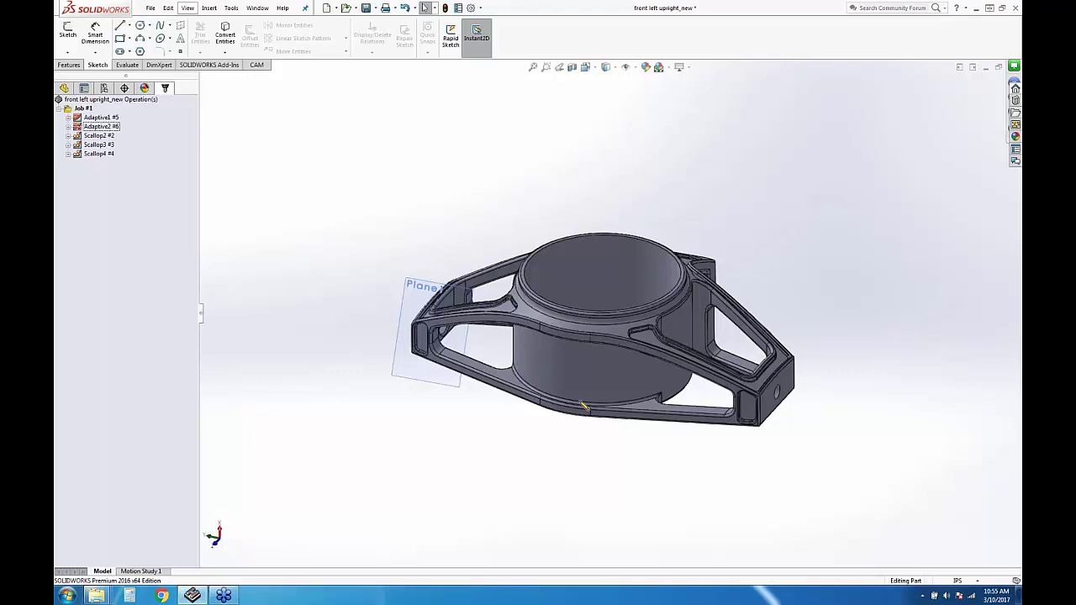
pyautogui.moveTo(584, 399); pyautogui.dragTo(602, 440, button='middle')
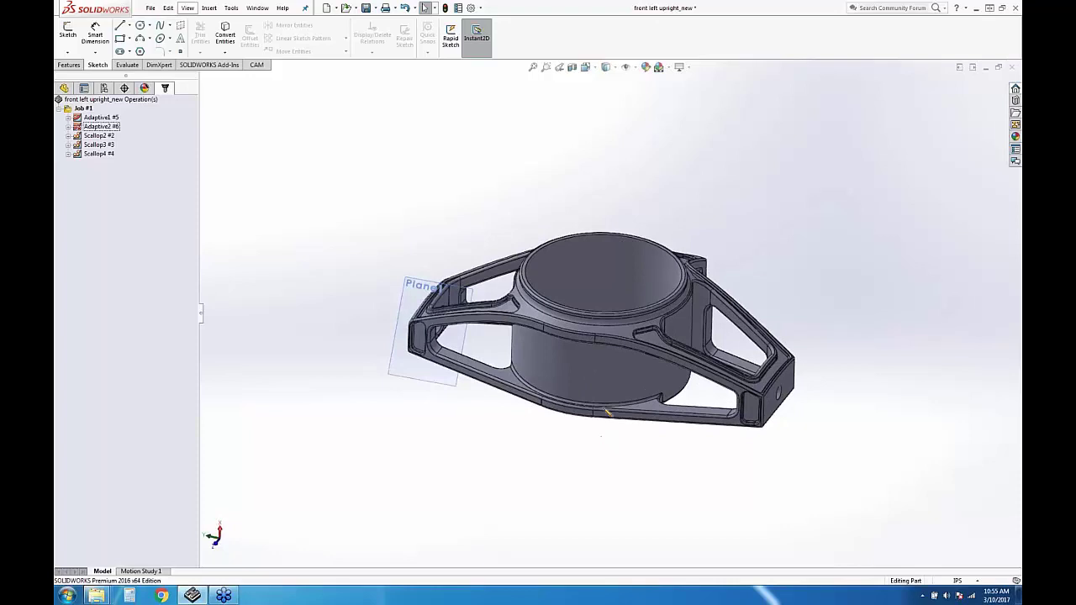
pyautogui.moveTo(611, 390); pyautogui.dragTo(631, 193, button='middle')
pyautogui.moveTo(614, 286); pyautogui.dragTo(605, 321, button='middle')
pyautogui.moveTo(534, 249); pyautogui.dragTo(542, 303, button='middle')
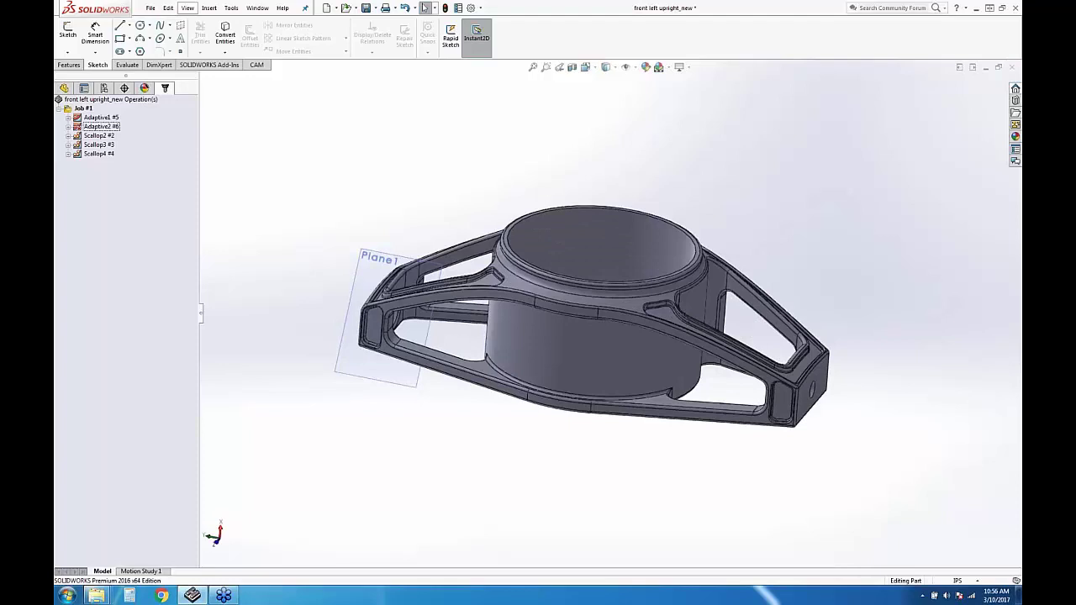
pyautogui.moveTo(571, 270); pyautogui.dragTo(605, 317, button='middle')
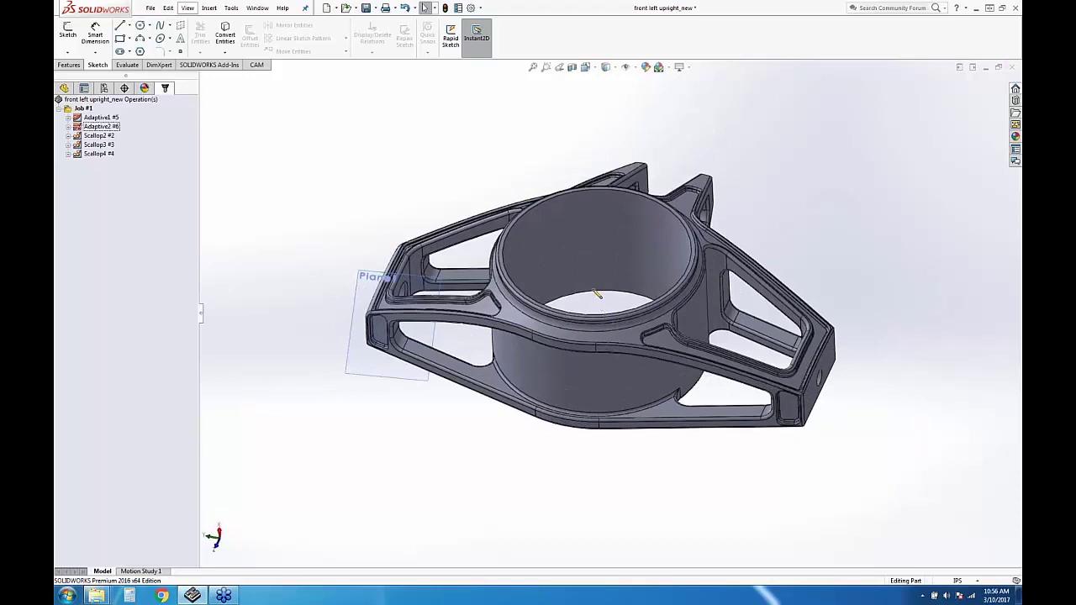
pyautogui.moveTo(596, 294)
pyautogui.mouseDown(button='middle')
pyautogui.moveTo(605, 323)
pyautogui.moveTo(603, 303)
pyautogui.mouseUp(button='middle')
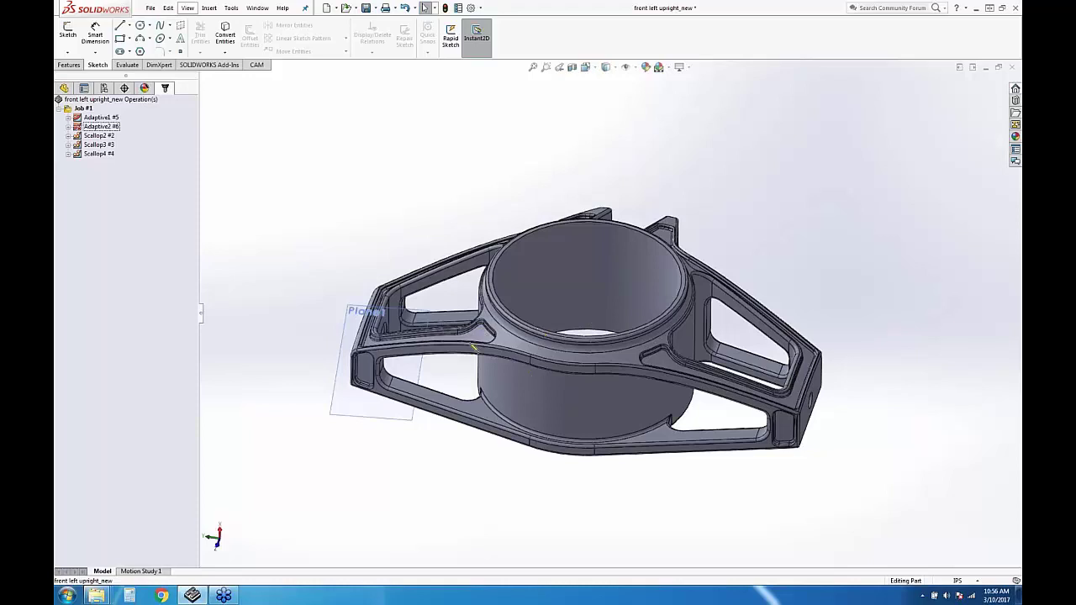
pyautogui.moveTo(618, 366); pyautogui.dragTo(628, 378, button='middle')
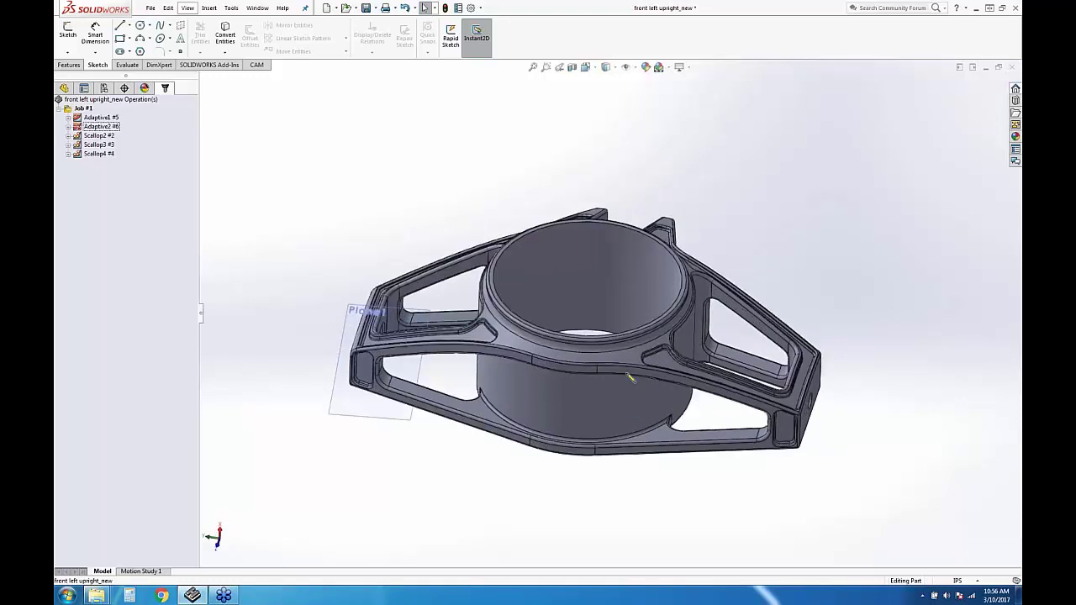
pyautogui.moveTo(632, 343); pyautogui.dragTo(611, 296, button='middle')
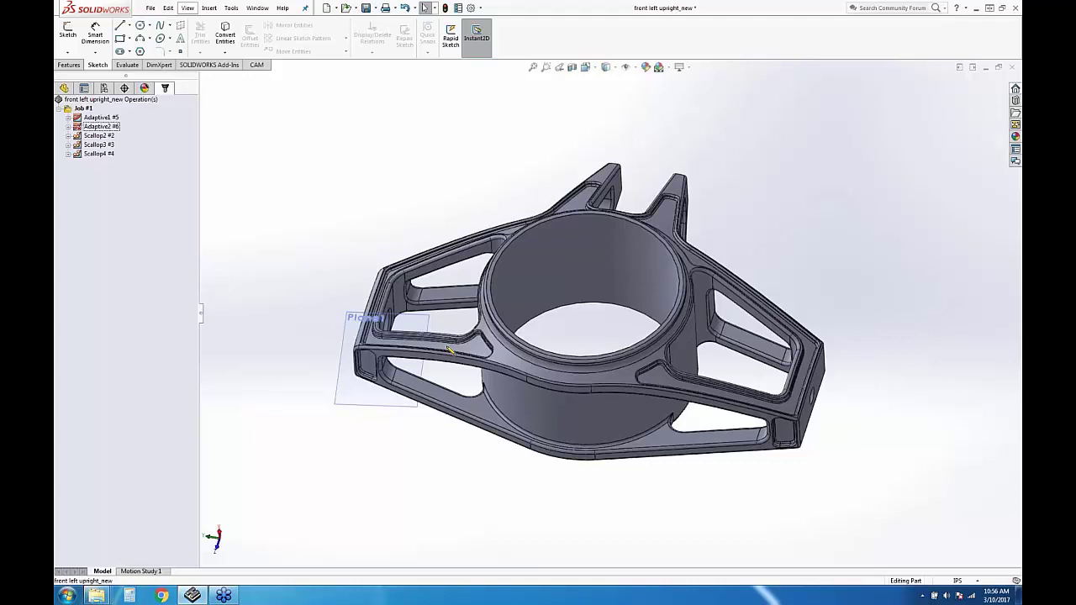
pyautogui.moveTo(576, 289); pyautogui.dragTo(578, 327, button='middle')
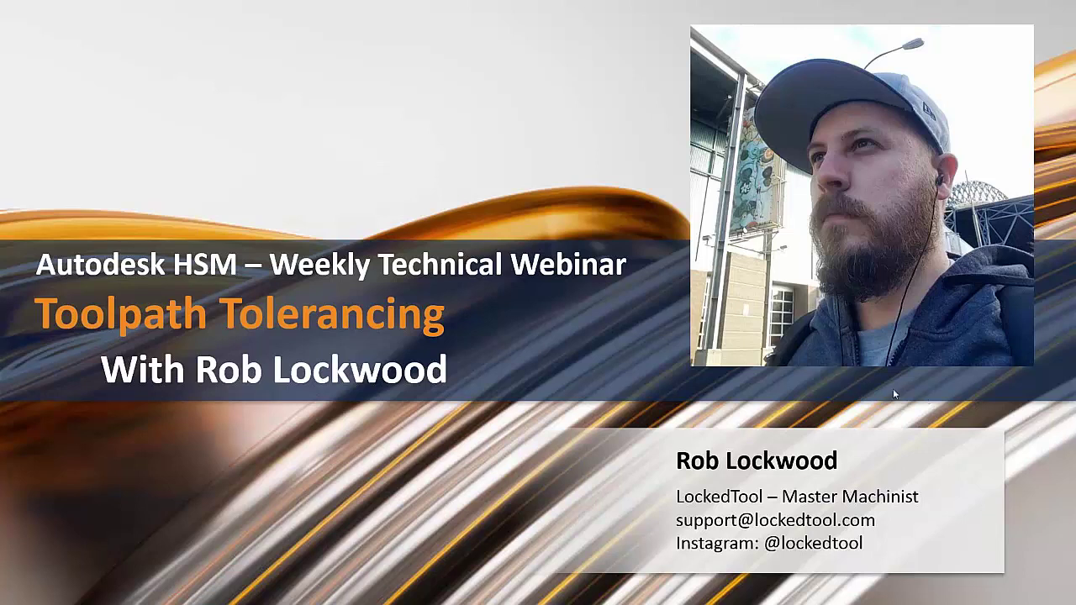
pyautogui.click(846, 347)
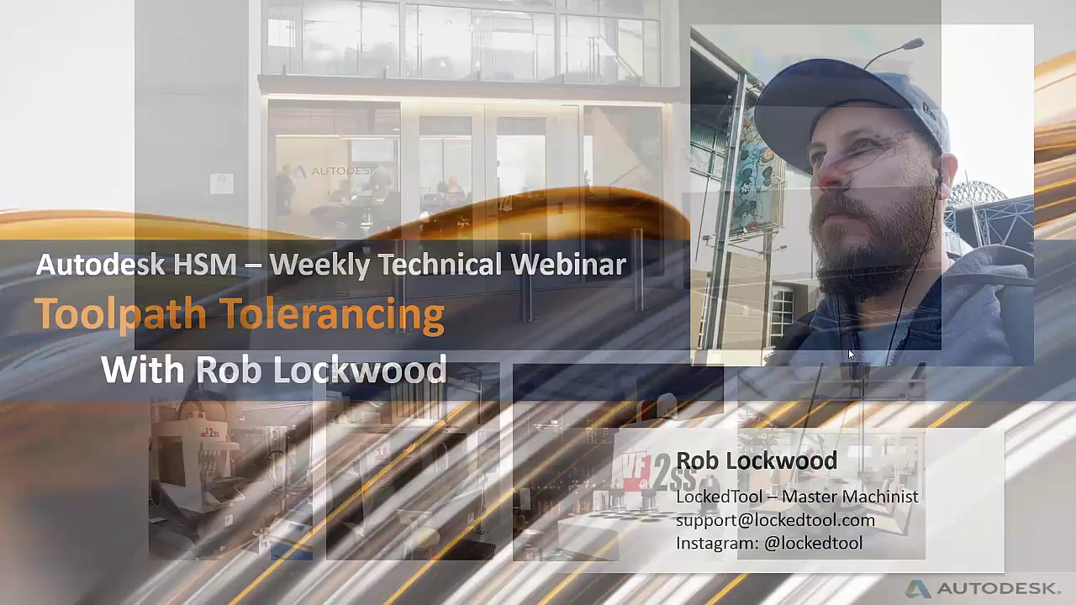